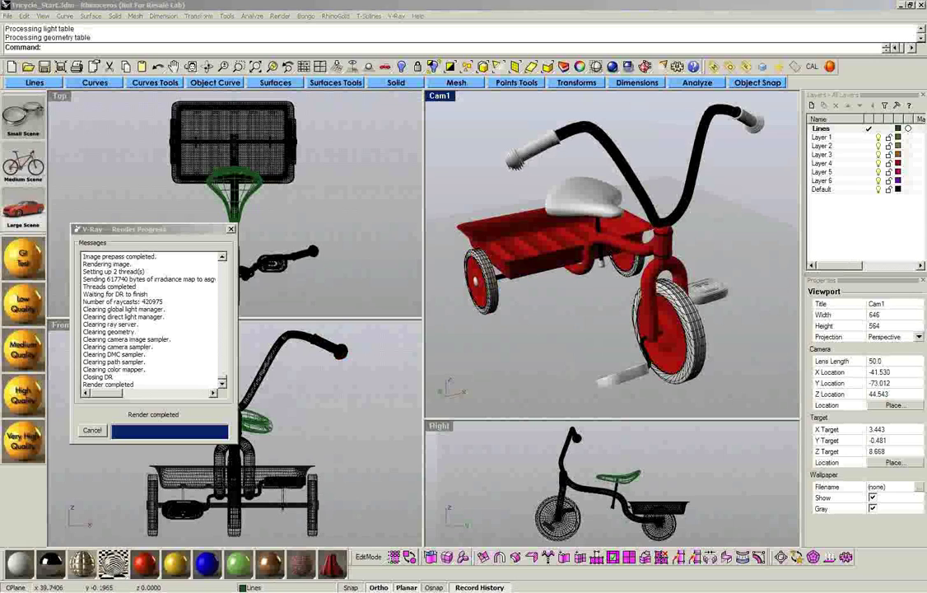
- View the example bedroom rendering, and close the image viewer and the V-Ray render progress window
left_click_drag(926, 10, 476, 46)
left_click_drag(926, 45, 651, 36)
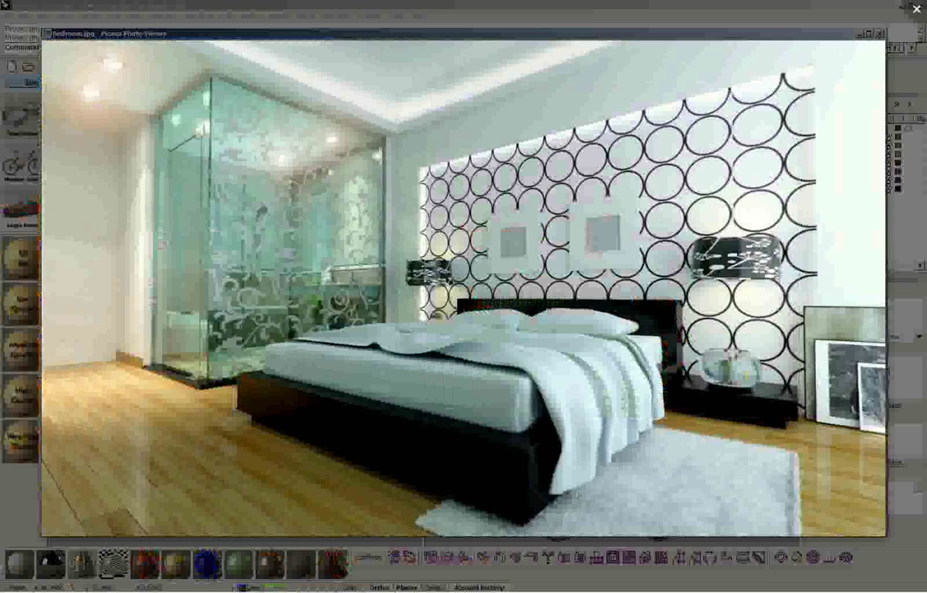
key("Right")
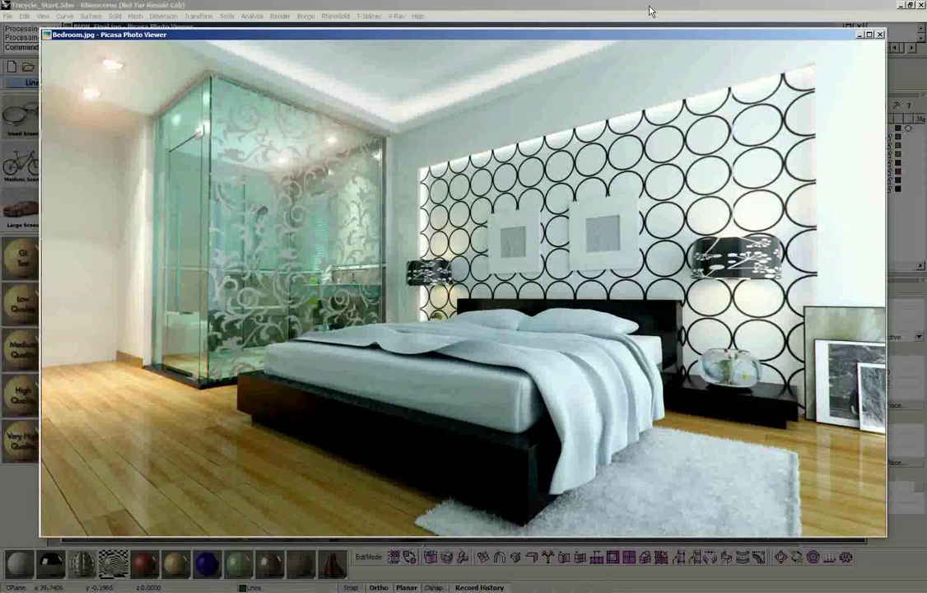
left_click(881, 36)
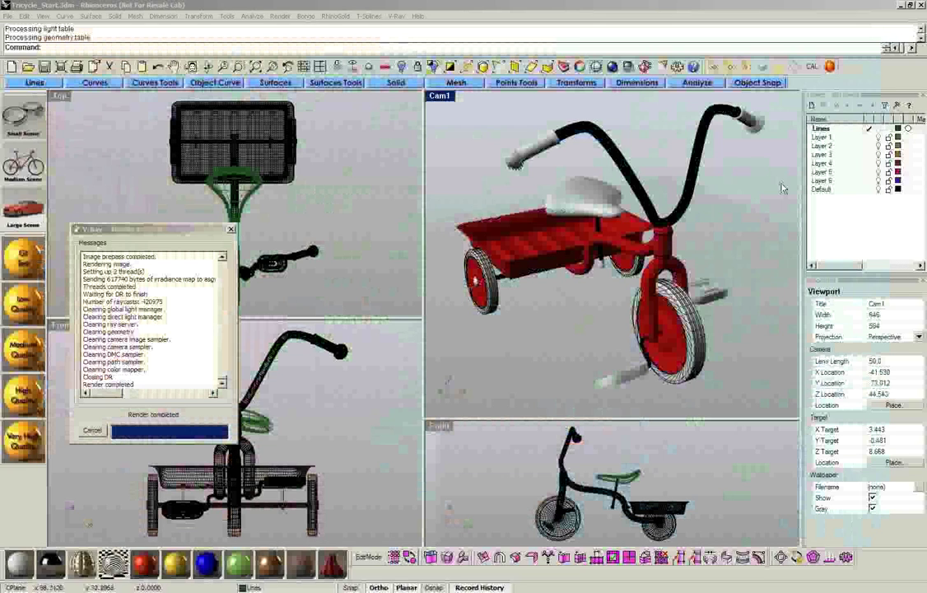
left_click(232, 229)
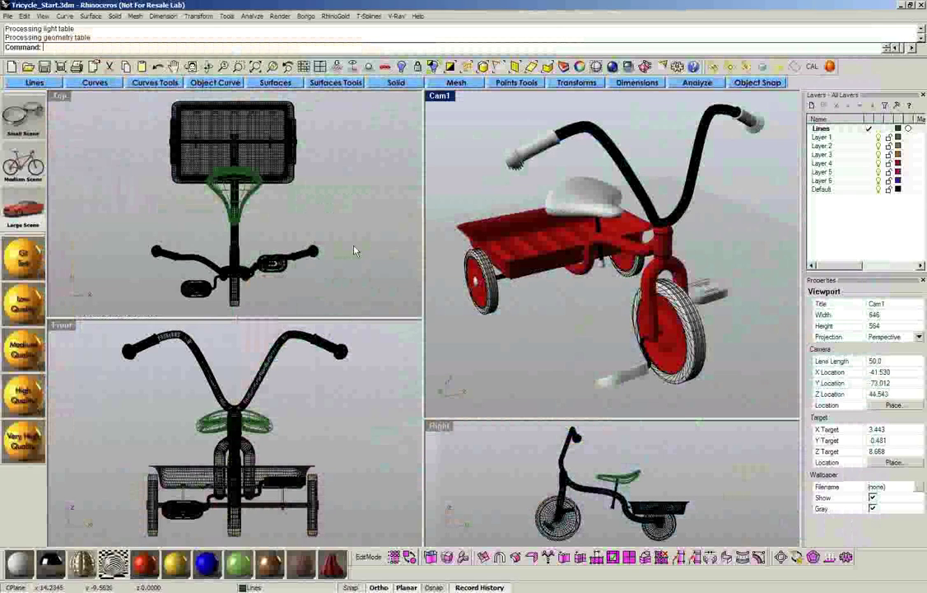
- Begin a centre-based box in the Top view, placing the centre of its base at 0,0 under the tricycle
left_click(352, 193)
right_click_drag(352, 193, 301, 247, "ctrl")
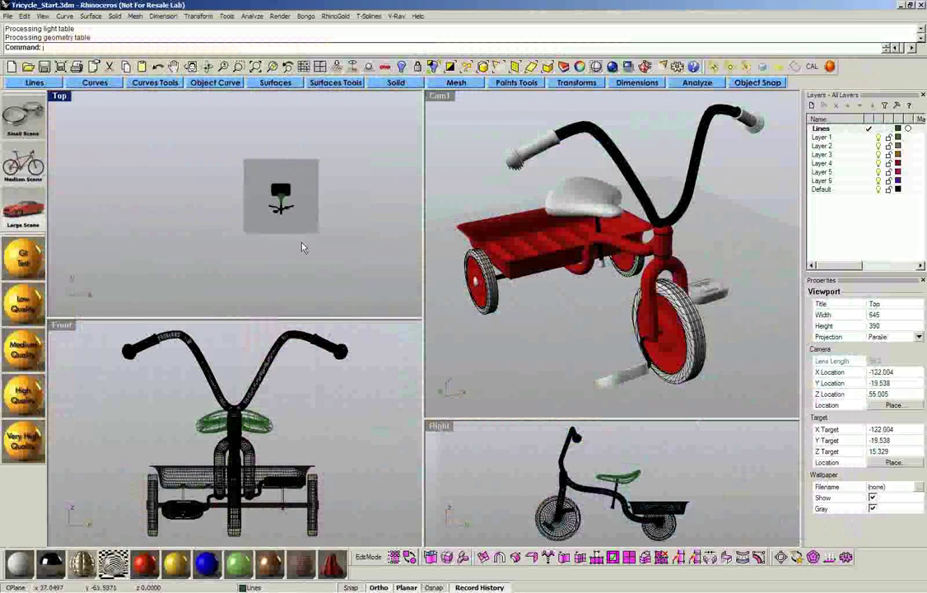
key("ctrl+F2")
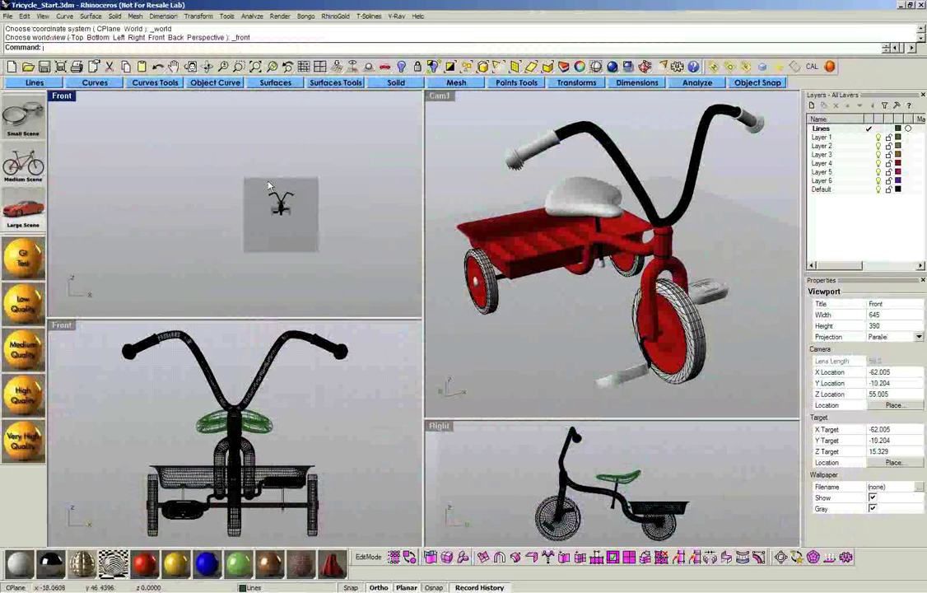
right_click_drag(349, 156, 338, 177)
key("ctrl+F1")
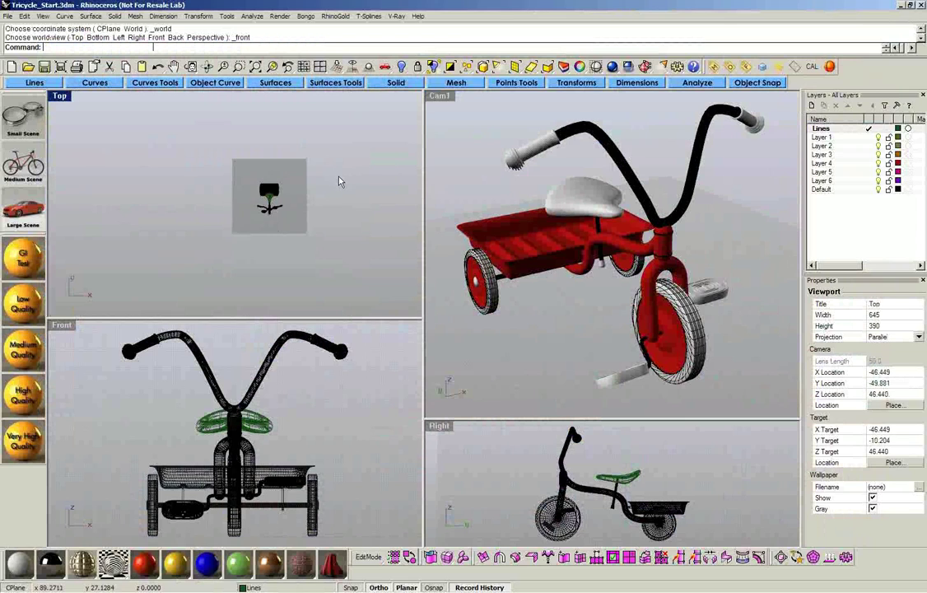
middle_click(339, 177)
left_click(375, 86)
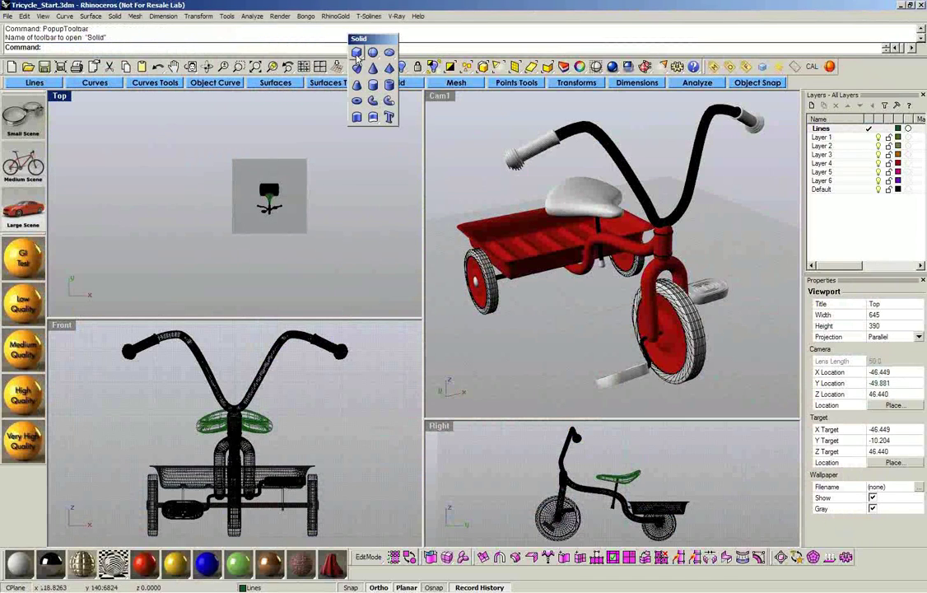
left_click(356, 52)
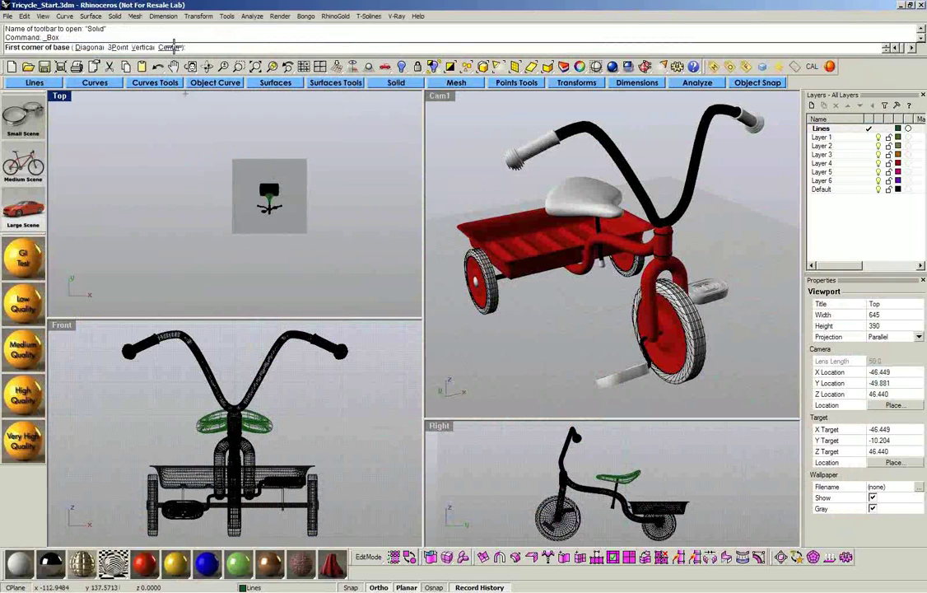
left_click(172, 47)
type("0")
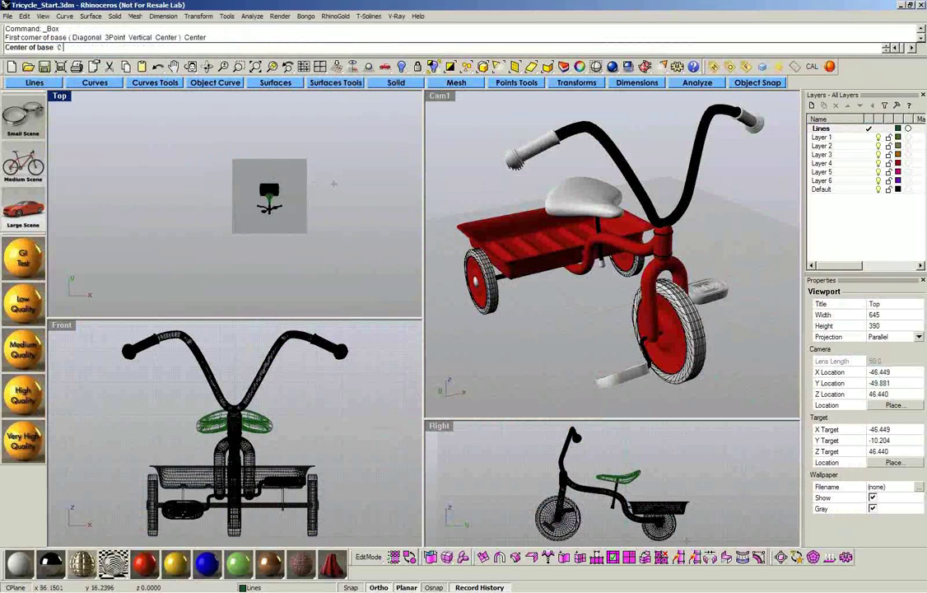
type(",0")
key("Return")
- Size the box base to enclose the tricycle with wide clearance and give the box a height of about 155
scroll(334, 183, "down", 8)
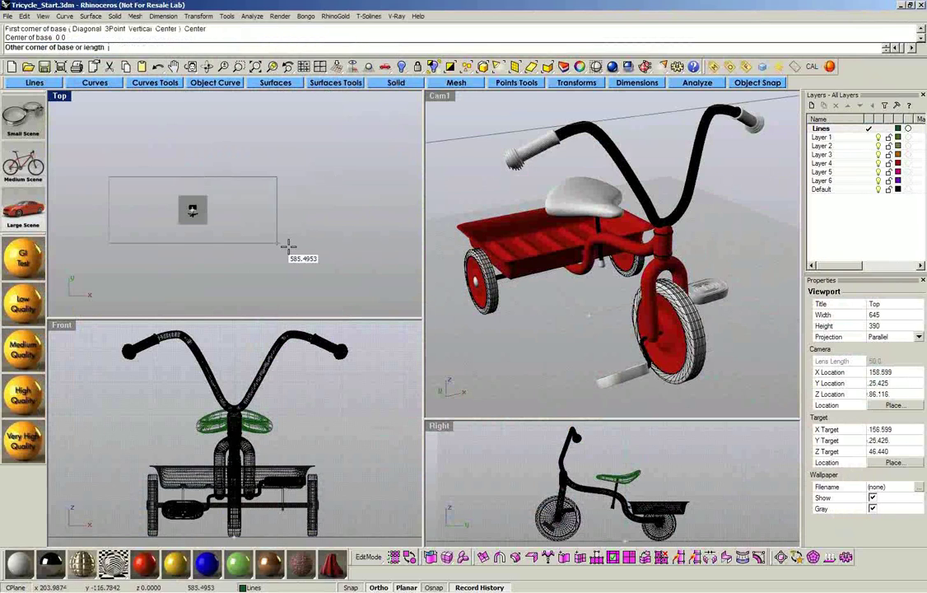
double_click(57, 97)
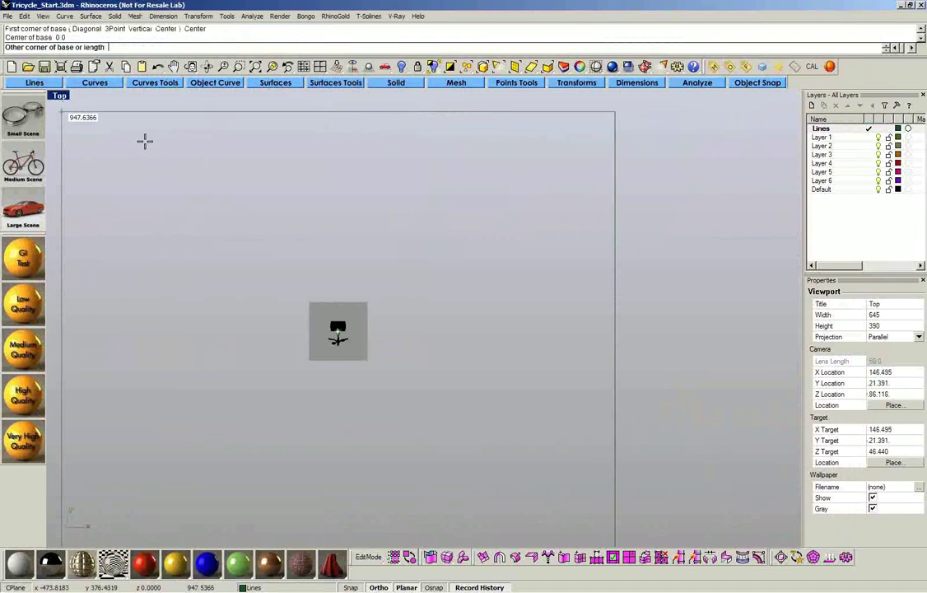
left_click(396, 249)
key("ctrl+F3")
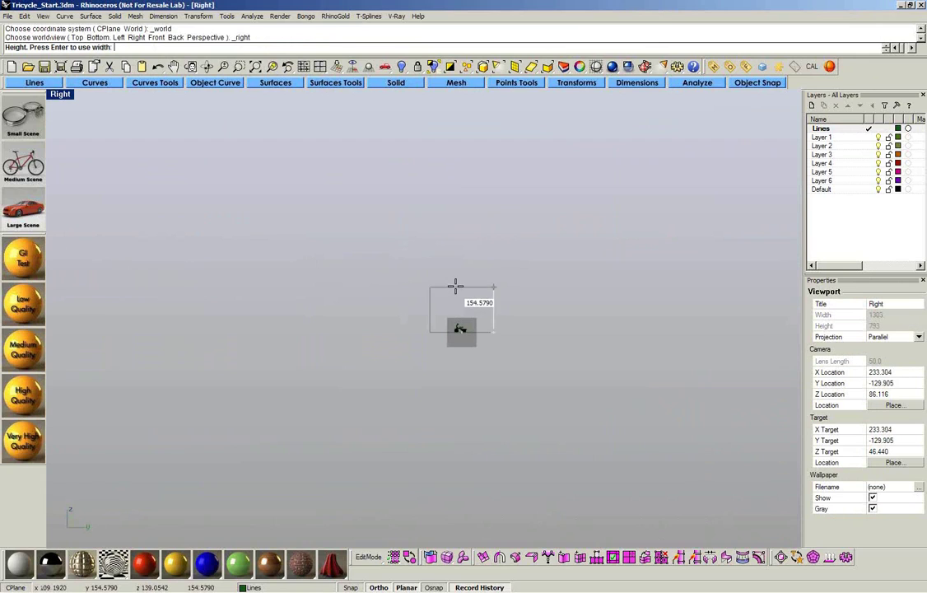
left_click(455, 285)
scroll(468, 266, "up", 5)
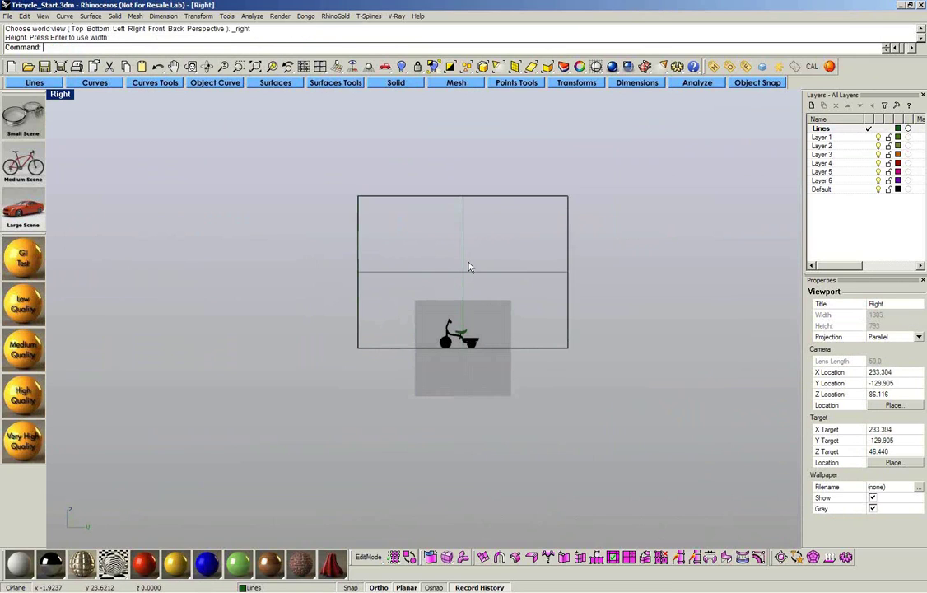
- Start a Blend Edge on the box and select the bottom edge behind the tricycle
key("ctrl+F4")
key("ctrl+shift+e")
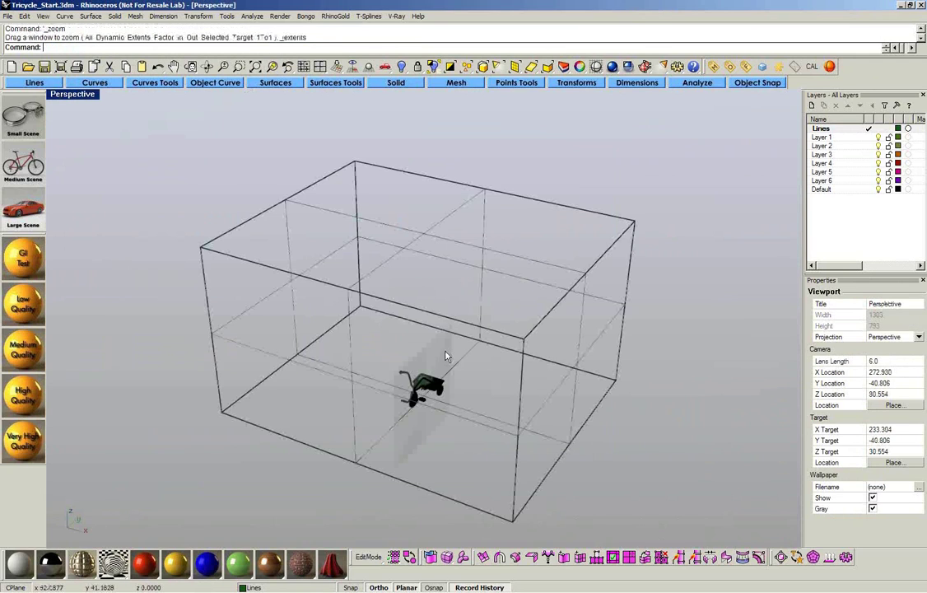
middle_click(595, 364)
left_click(728, 410)
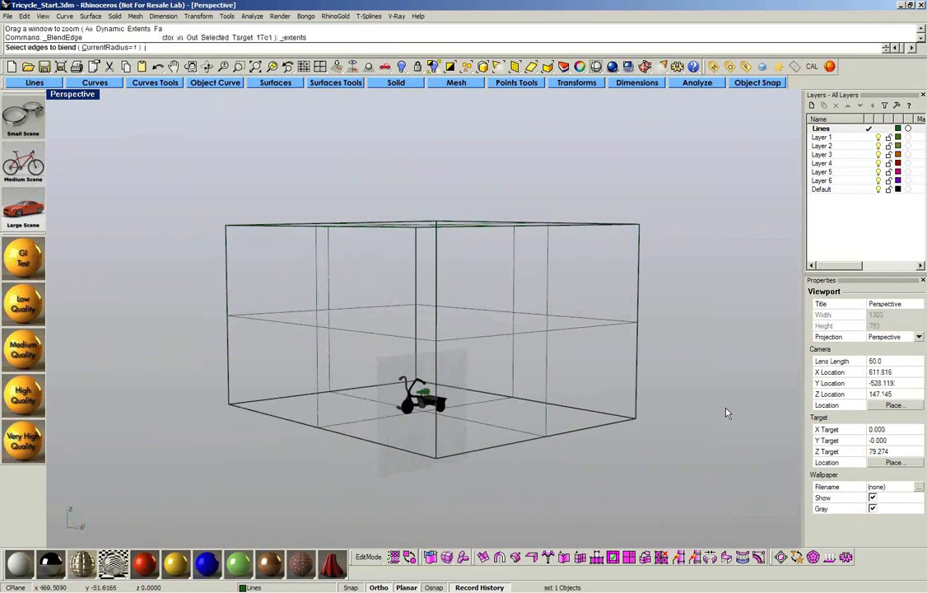
left_click(581, 410)
mouse_move(572, 431)
right_mouse_down()
mouse_move(569, 441)
mouse_move(581, 423)
right_mouse_up()
right_click(571, 438)
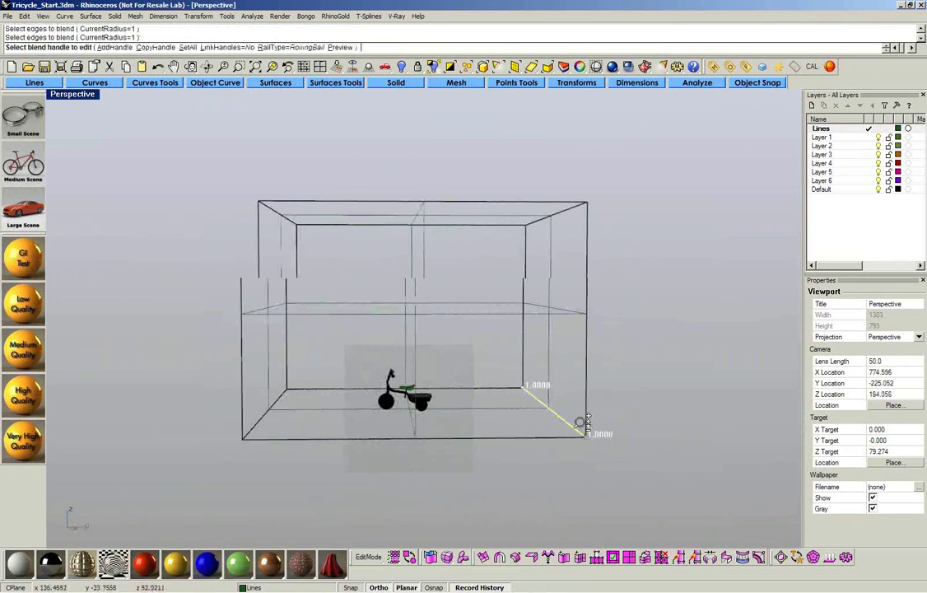
- Set all blend handles to radius 18, apply the blend, and blend the box's upper rear edge with the same radius
scroll(589, 412, "up", 5)
left_click(602, 399)
left_click(458, 250)
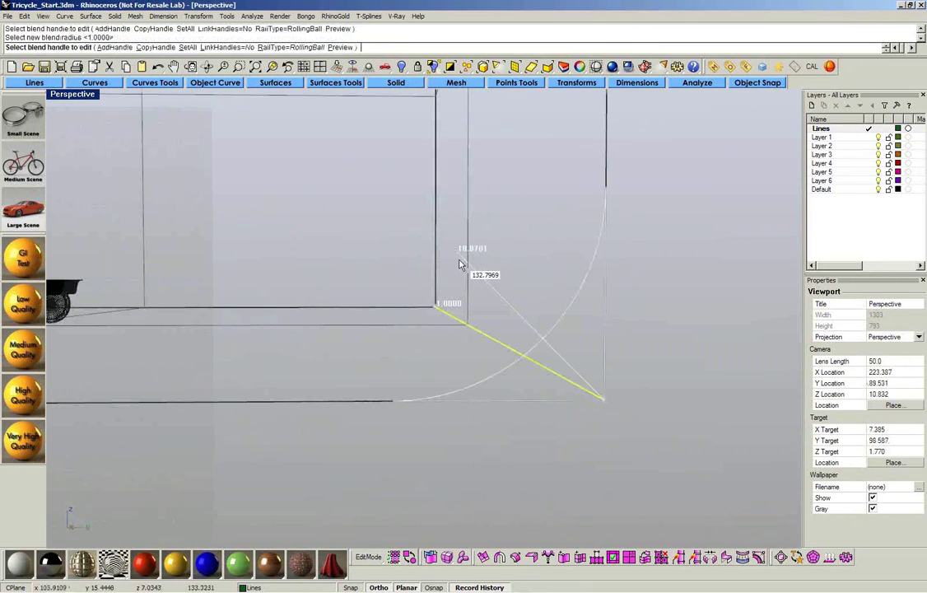
left_click(181, 48)
type("18")
key("Return")
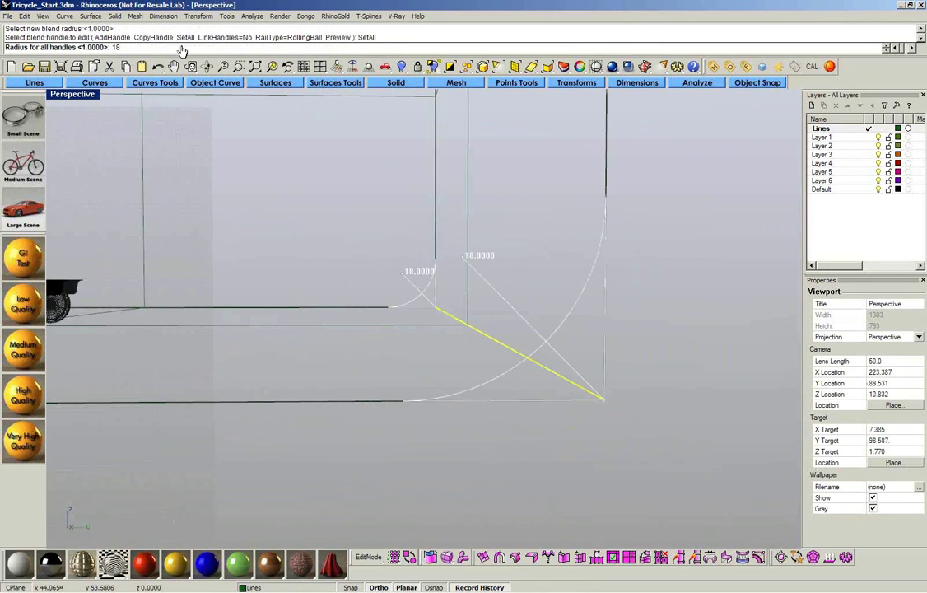
right_click_drag(368, 251, 397, 197, "ctrl")
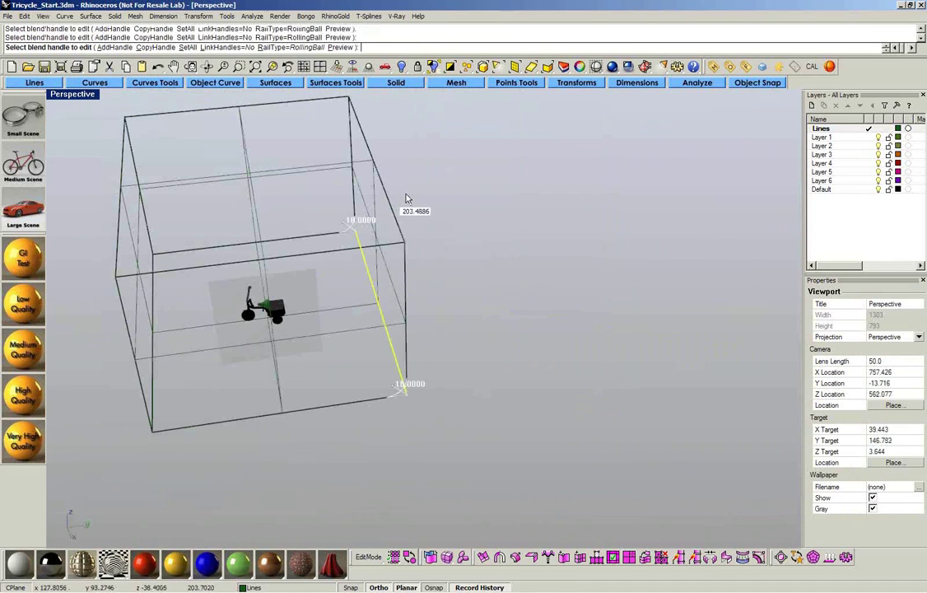
key("Return")
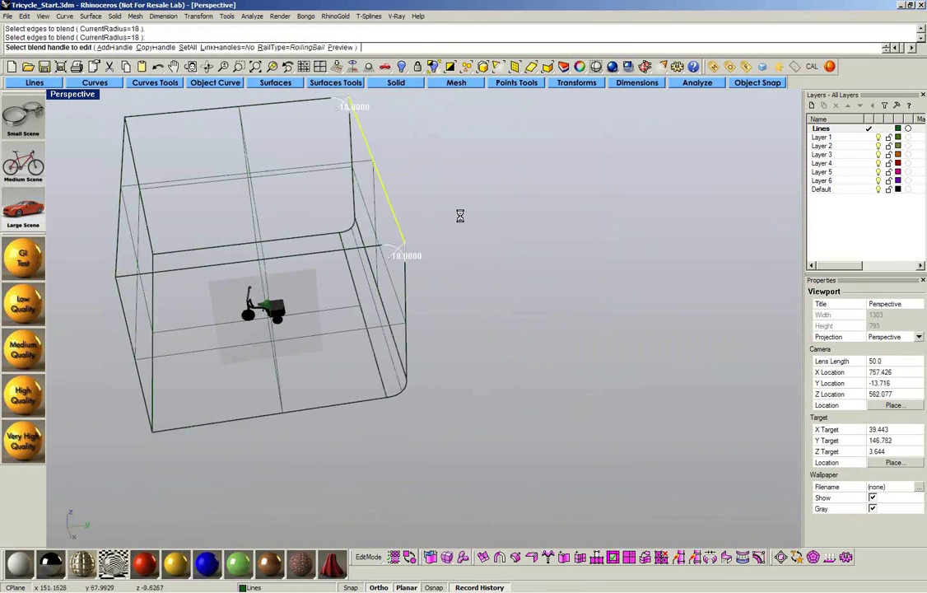
- Extract the front and both side surfaces from the box and delete them, leaving the floor, back wall and ceiling
right_click_drag(462, 220, 286, 228)
middle_click(590, 308)
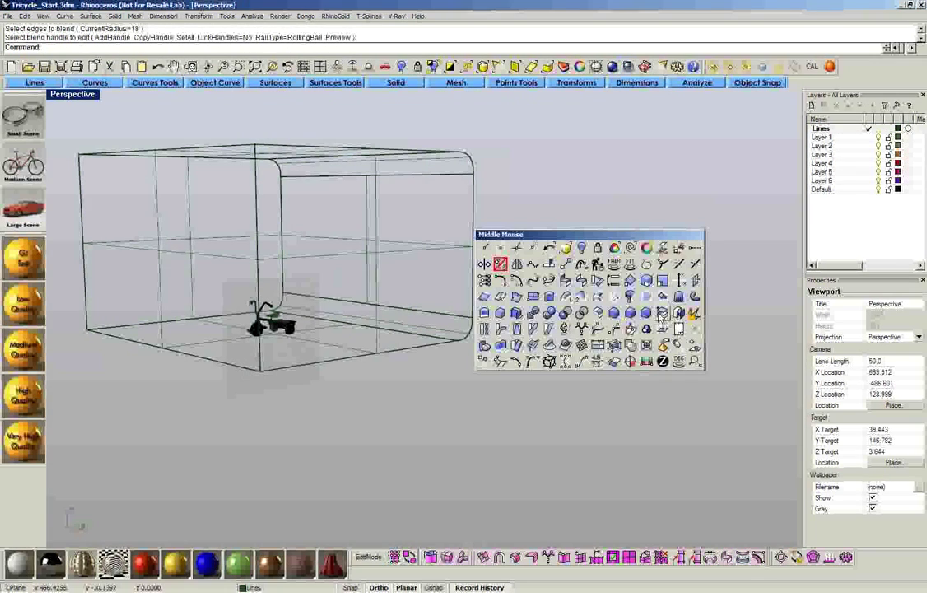
left_click(662, 314)
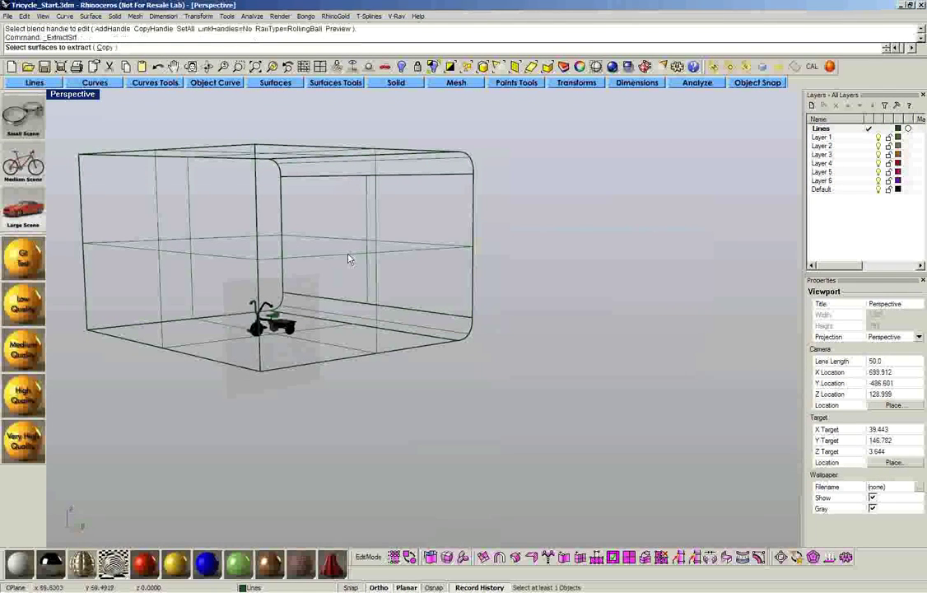
left_click(350, 258)
left_click(196, 259)
left_click(134, 244)
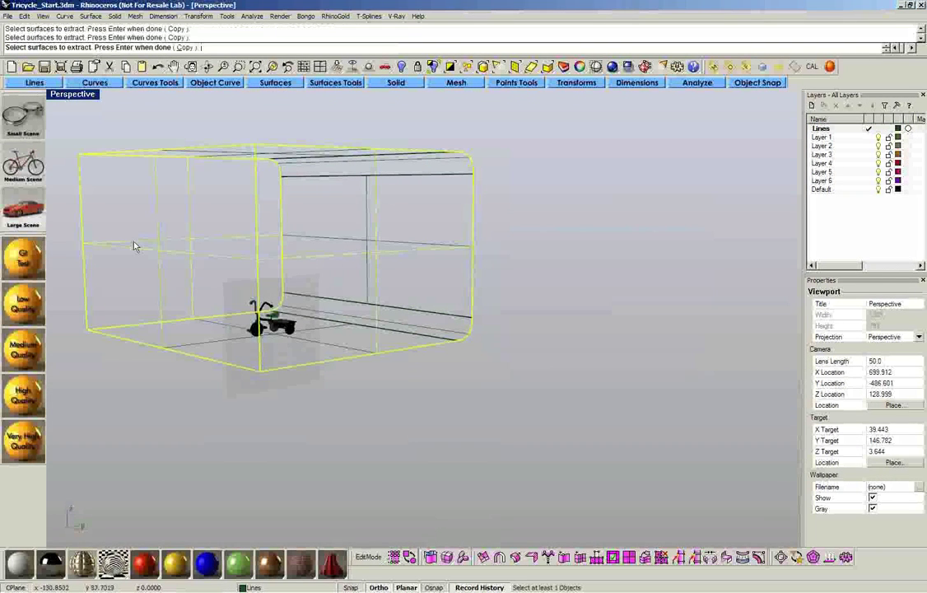
key("Return")
key("Delete")
right_click_drag(145, 244, 281, 325)
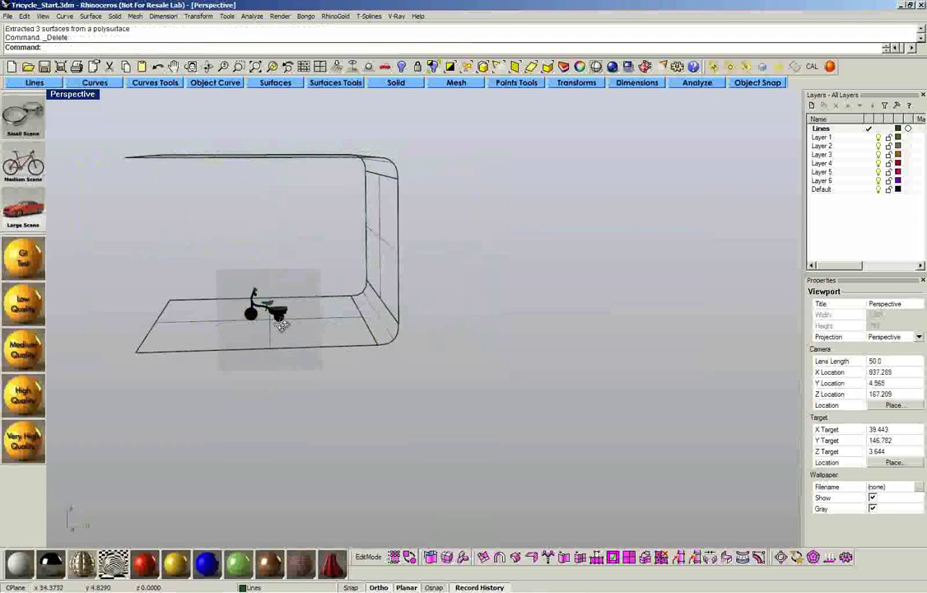
- Trim the front portions of the floor and ceiling with a vertical line in the Right view, and delete the cutting line
key("ctrl+F2")
key("ctrl+alt+e")
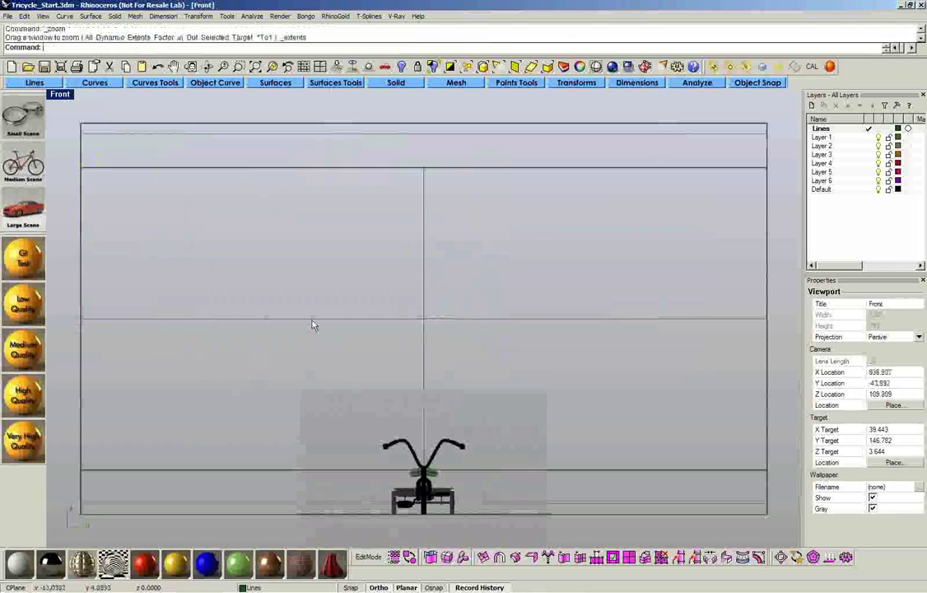
key("ctrl+F4")
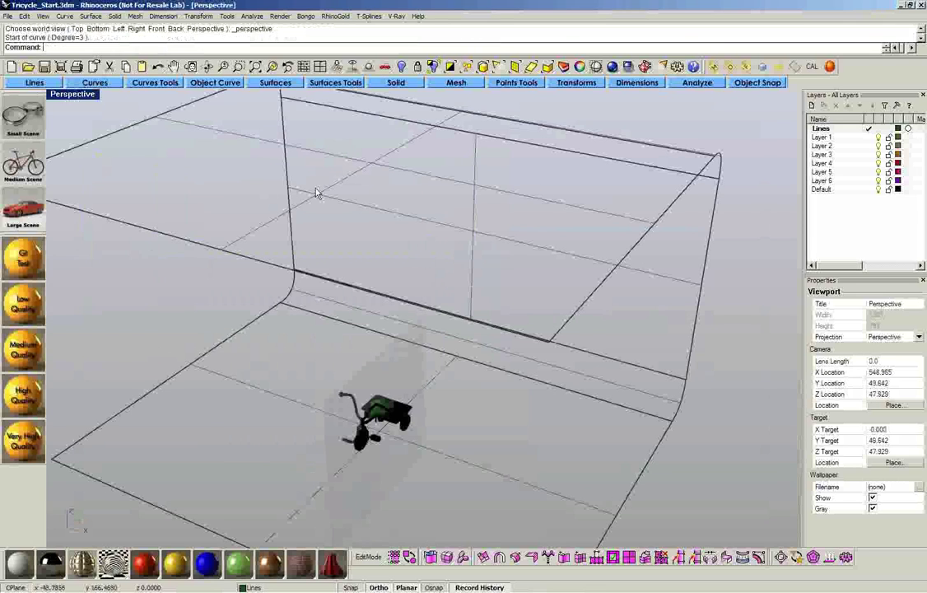
key("ctrl+F3")
key("ctrl+alt+e")
left_click(301, 328)
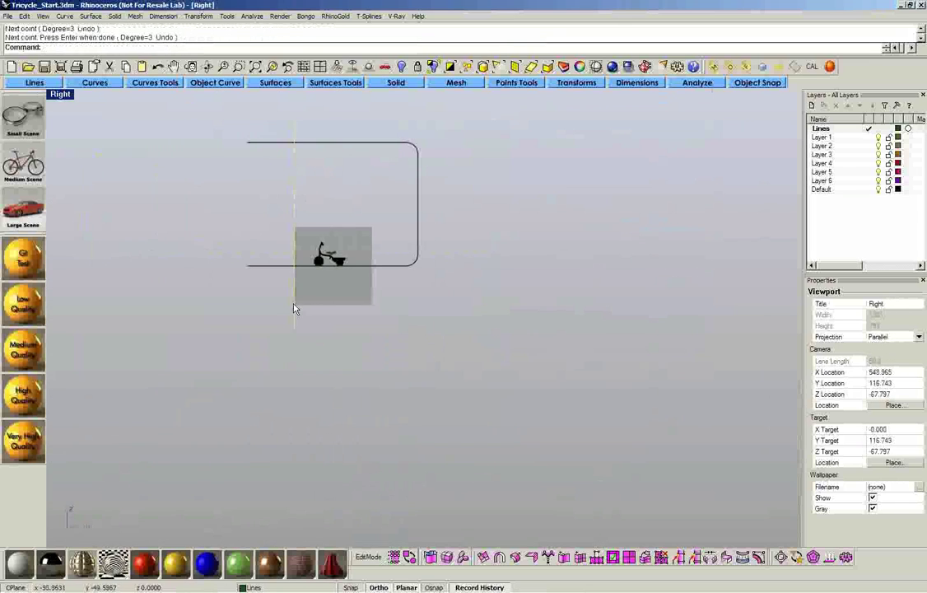
key("ctrl+t")
left_click(278, 266)
left_click(272, 143)
key("Return")
key("Delete")
- Move the trimmed backdrop forward so its back wall sits closer behind the tricycle
left_click_drag(421, 225, 394, 243)
key("F8")
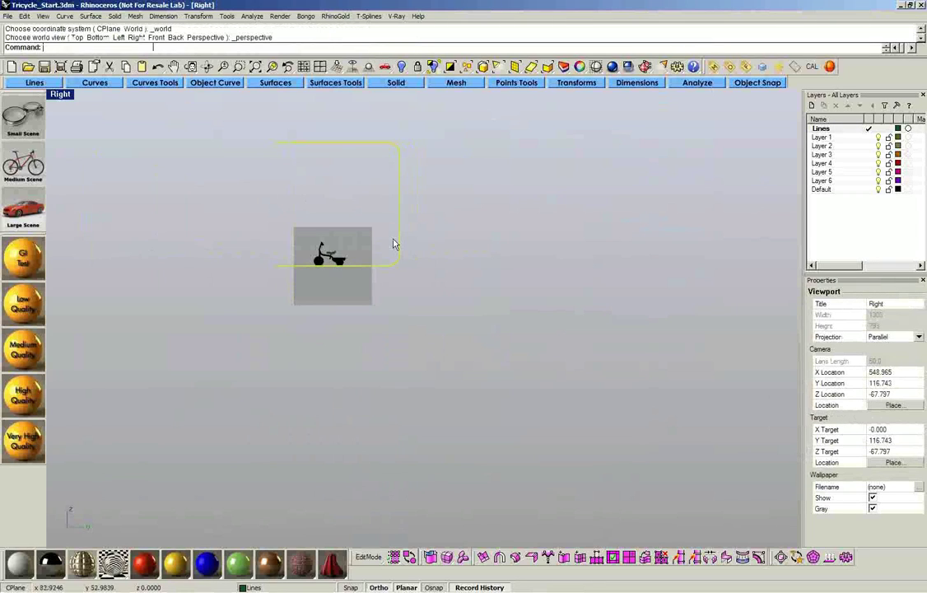
type("zs")
key("Return")
right_click_drag(403, 263, 435, 328)
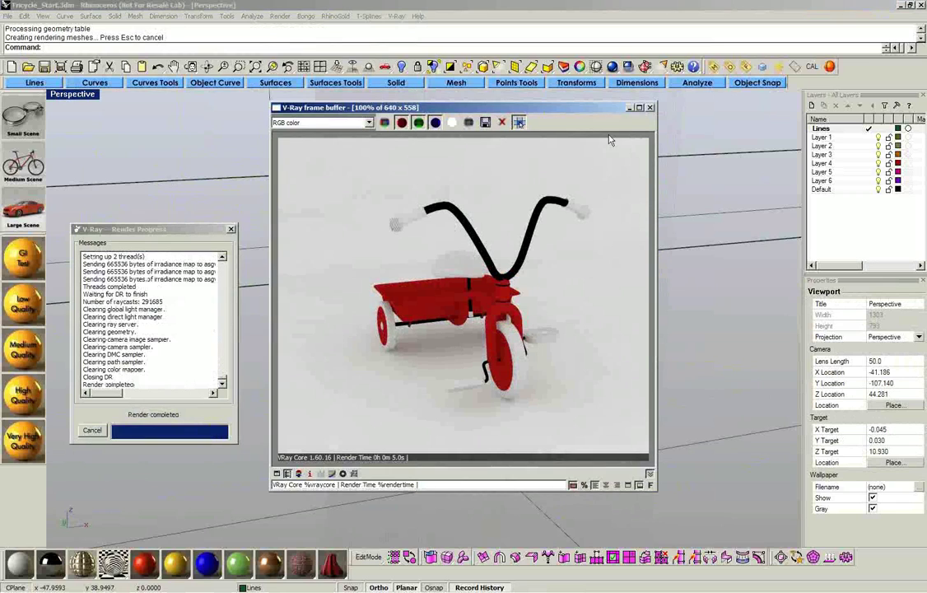
- Set the Fresnel Color in the reflection map of the Car Paint Red material to White and apply it
left_click(712, 68)
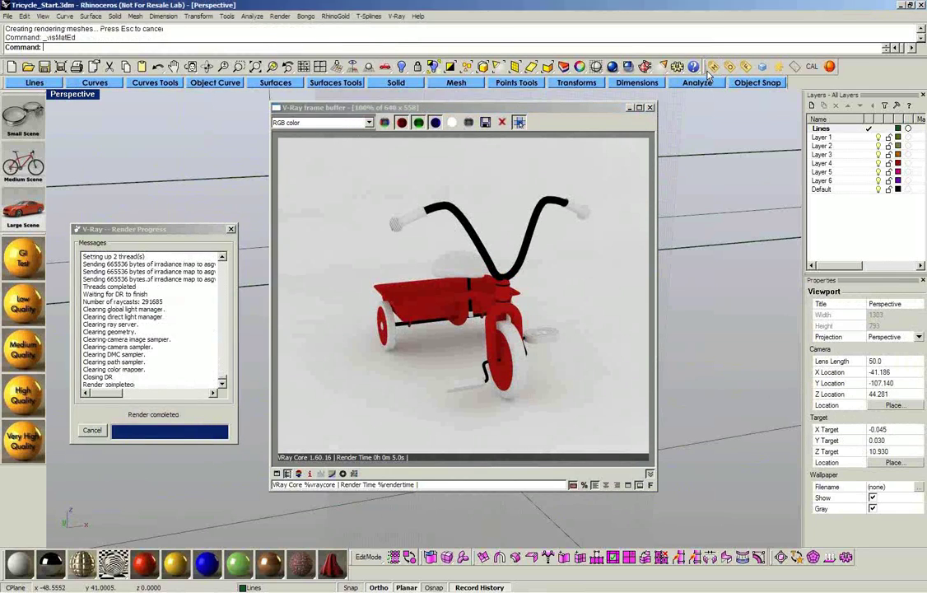
left_click(185, 150)
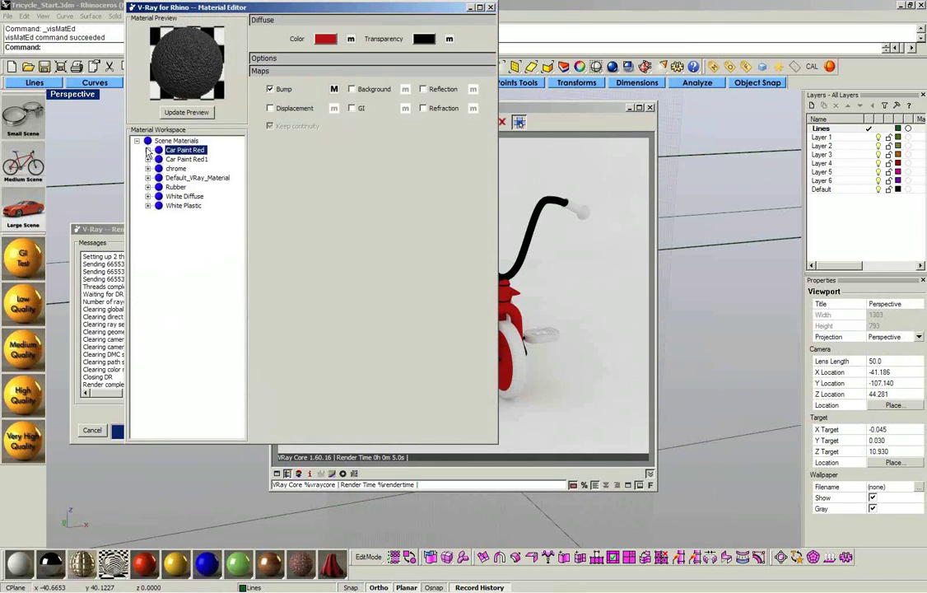
left_click(148, 151)
left_click(200, 168)
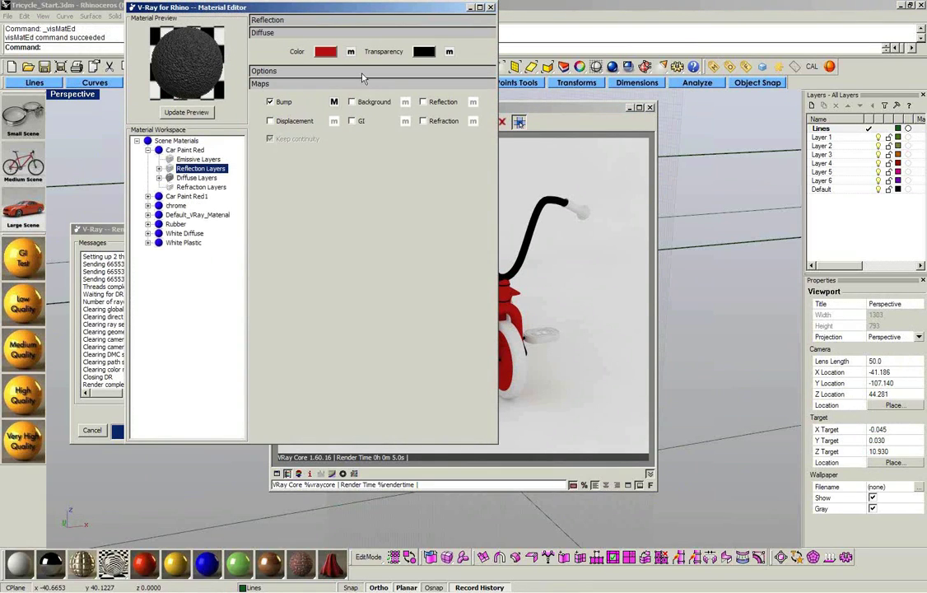
left_click(255, 22)
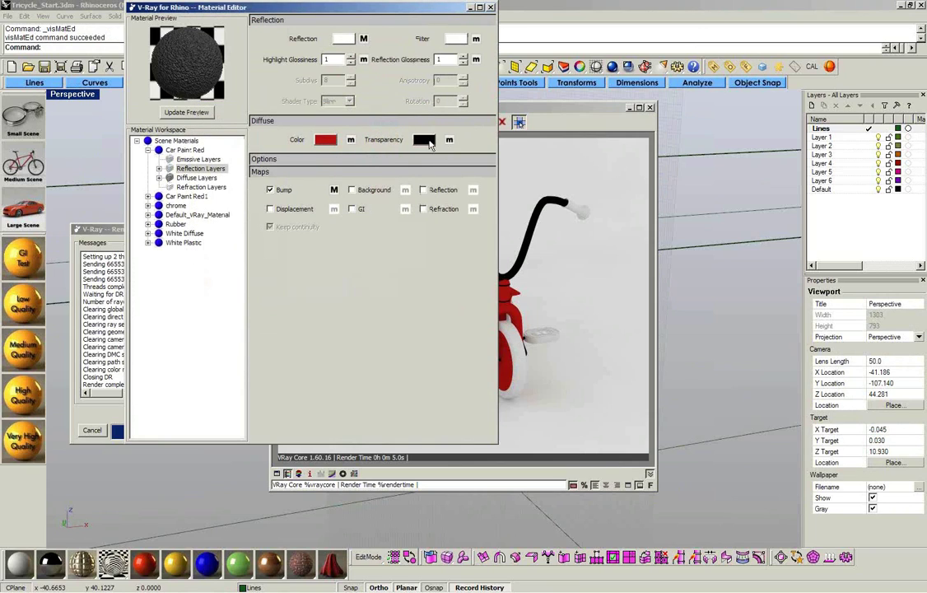
left_click(427, 141)
left_click(476, 176)
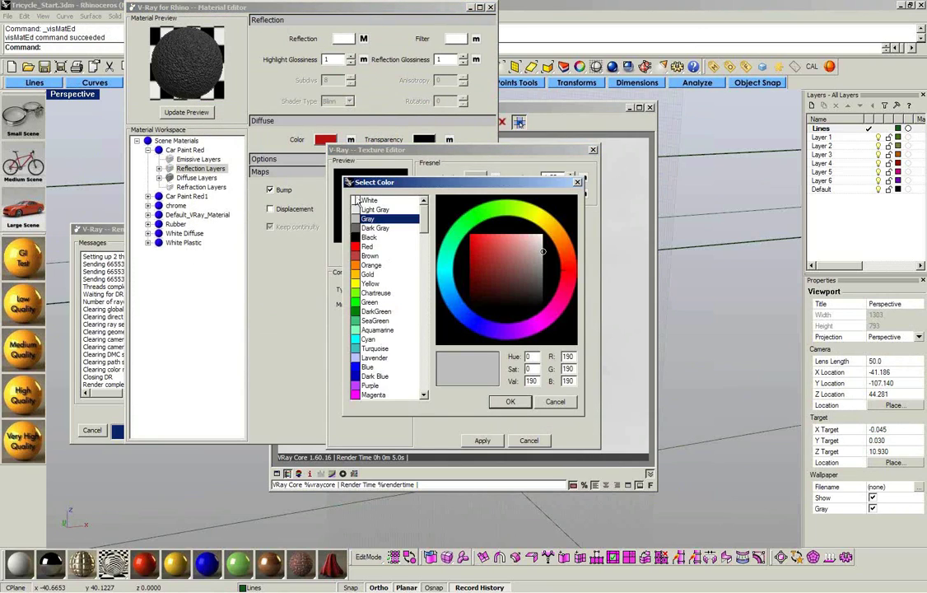
left_click(511, 401)
left_click(482, 442)
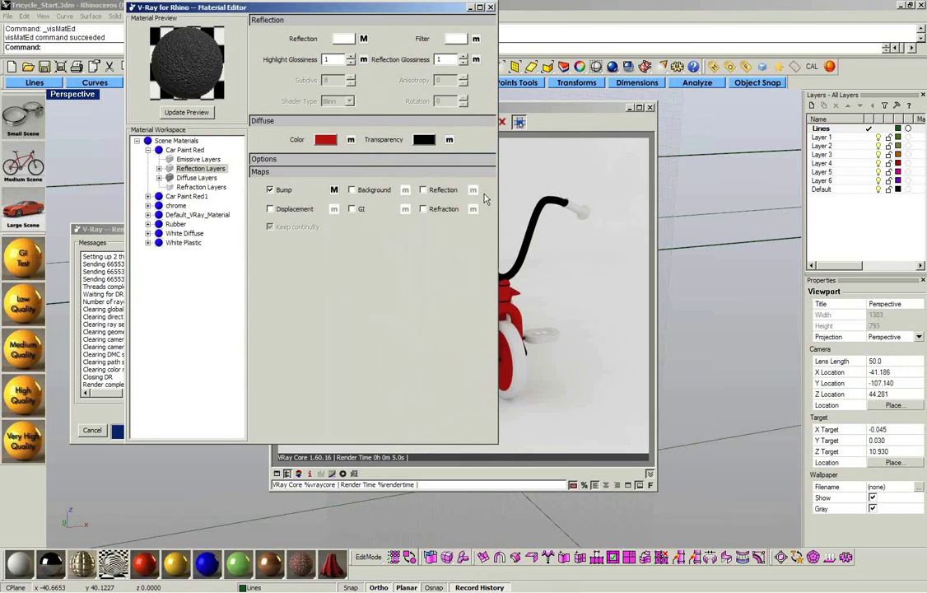
- Reopen the Car Paint Red reflection map to examine its Fresnel IOR value
left_click(363, 38)
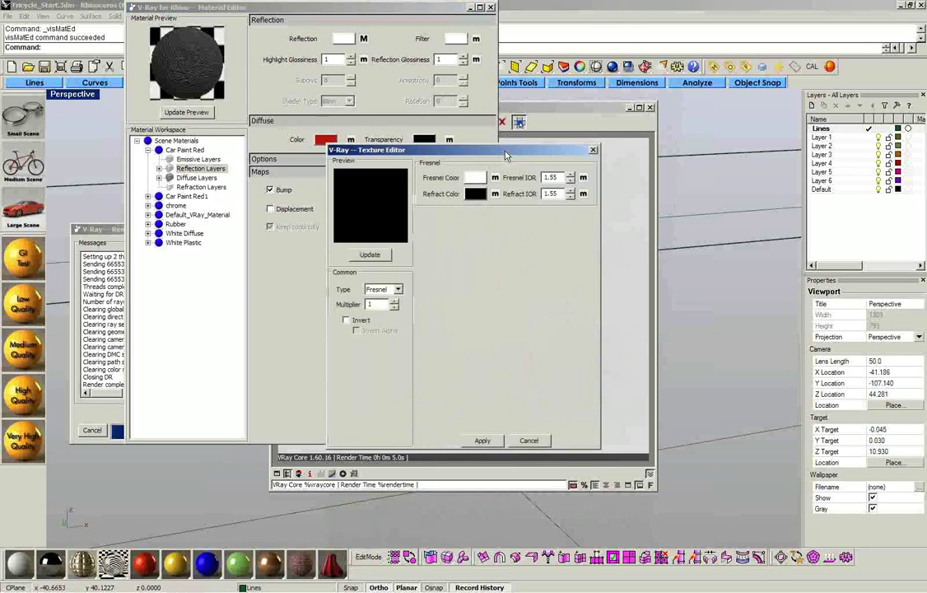
left_click_drag(559, 178, 529, 181)
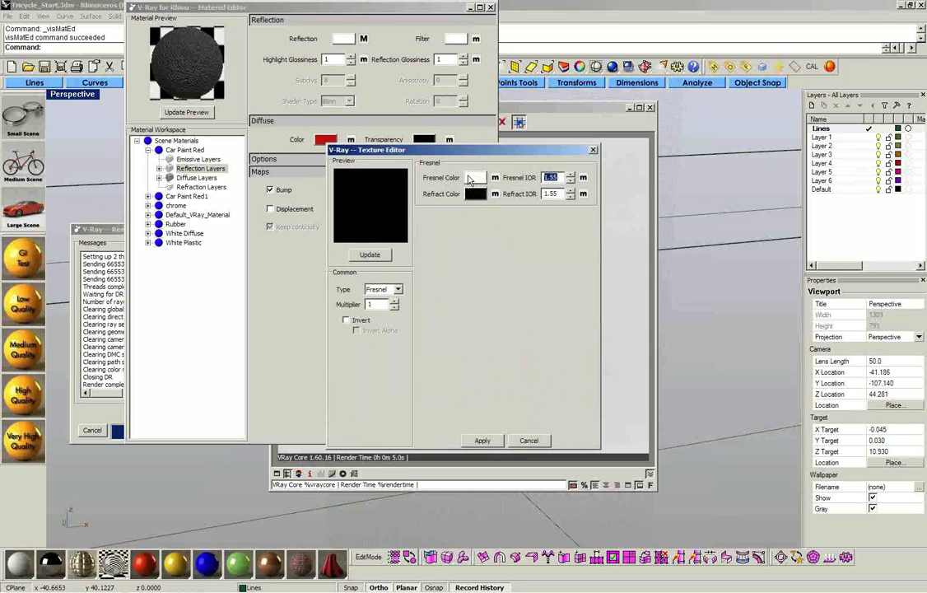
left_click(480, 441)
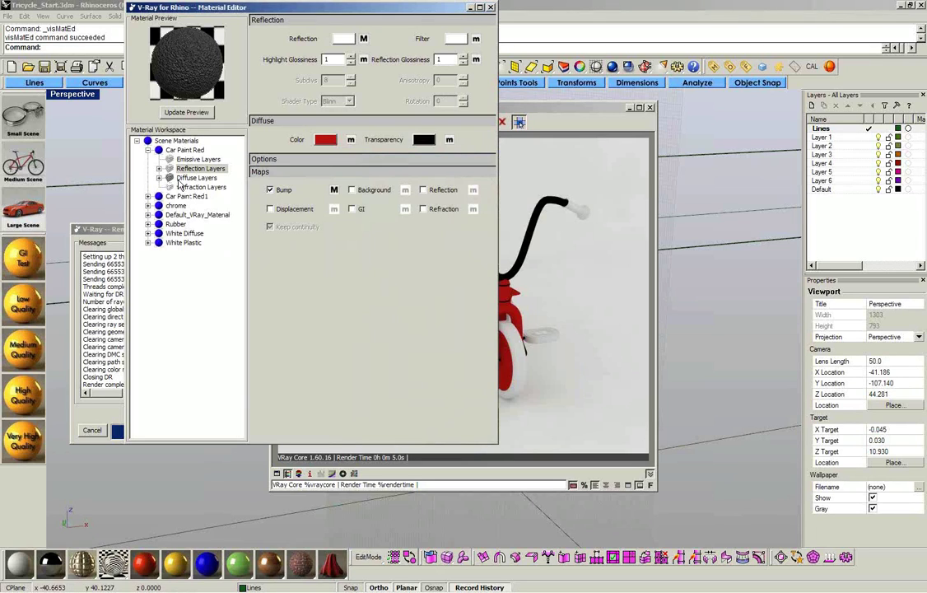
- Set the Fresnel Color in the reflection map of the chrome material to White
left_click(172, 189)
left_click(176, 205)
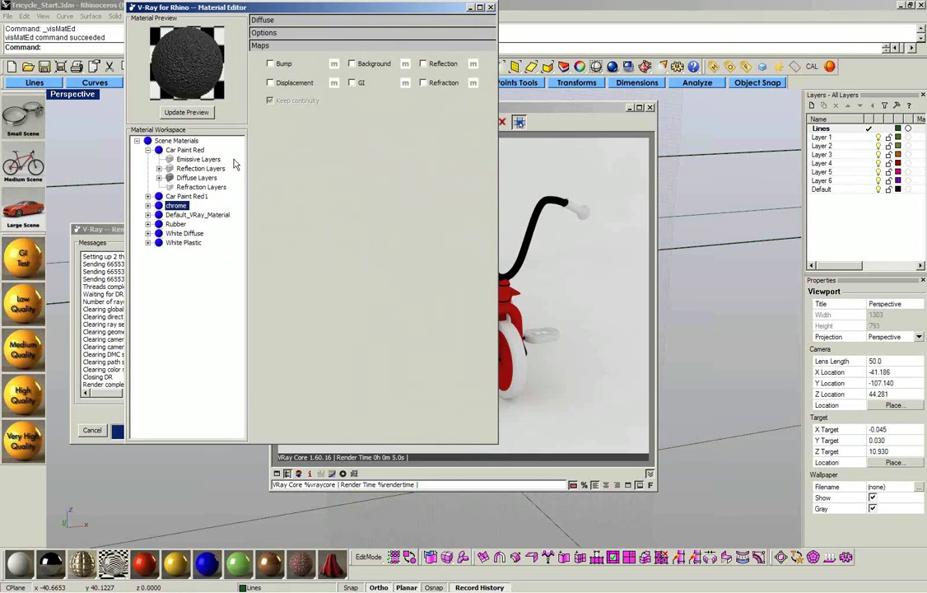
left_click(149, 206)
left_click(200, 224)
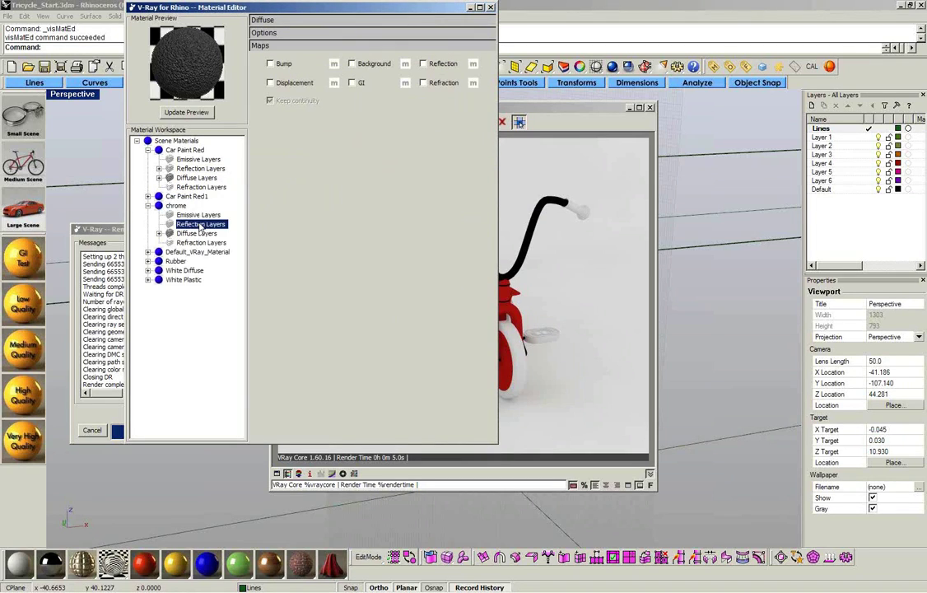
left_click(253, 22)
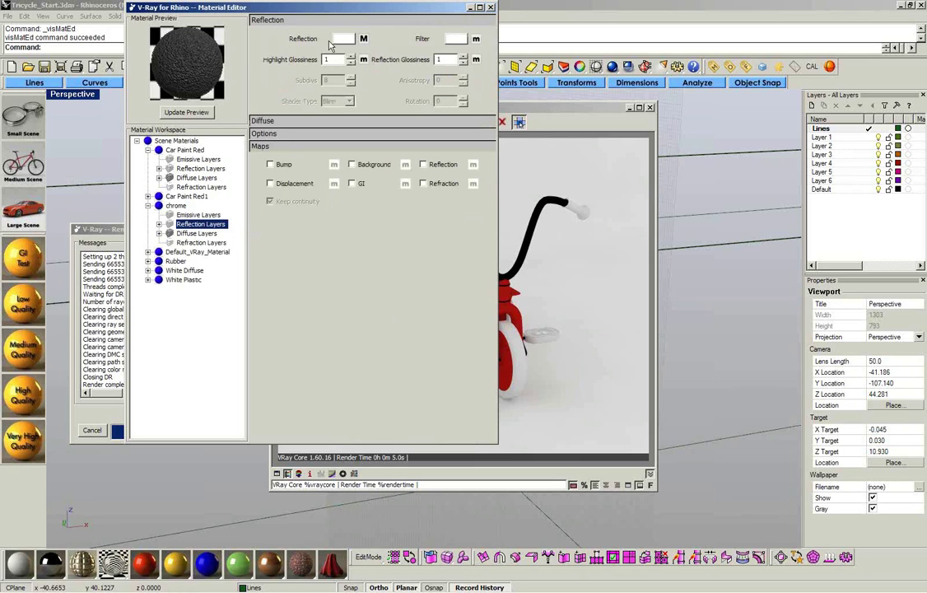
left_click(364, 39)
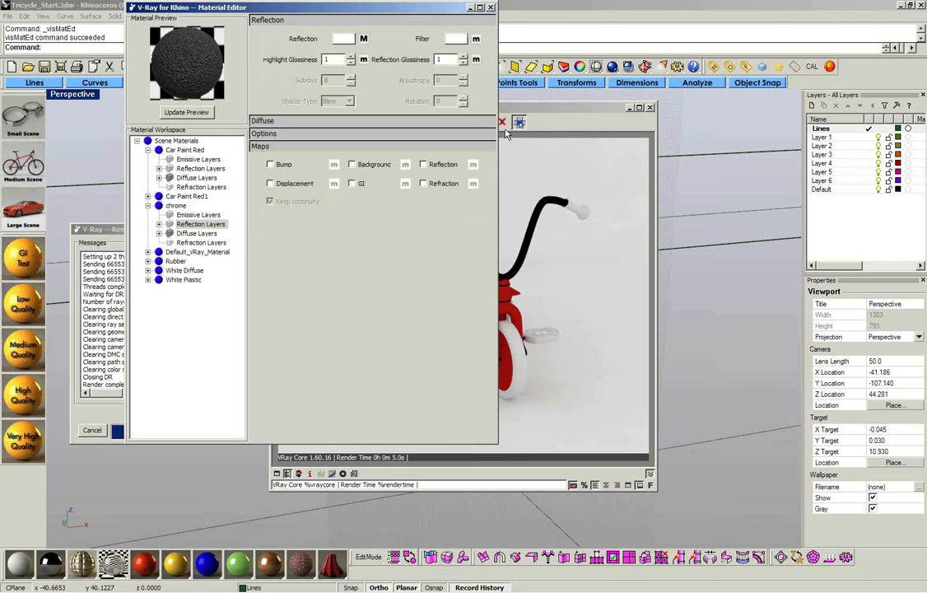
left_click(477, 177)
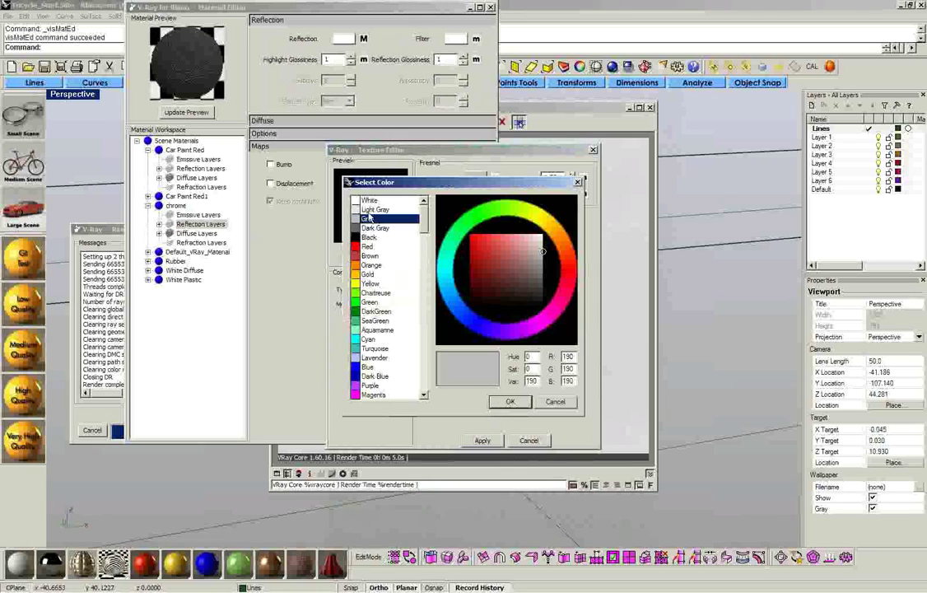
left_click(510, 403)
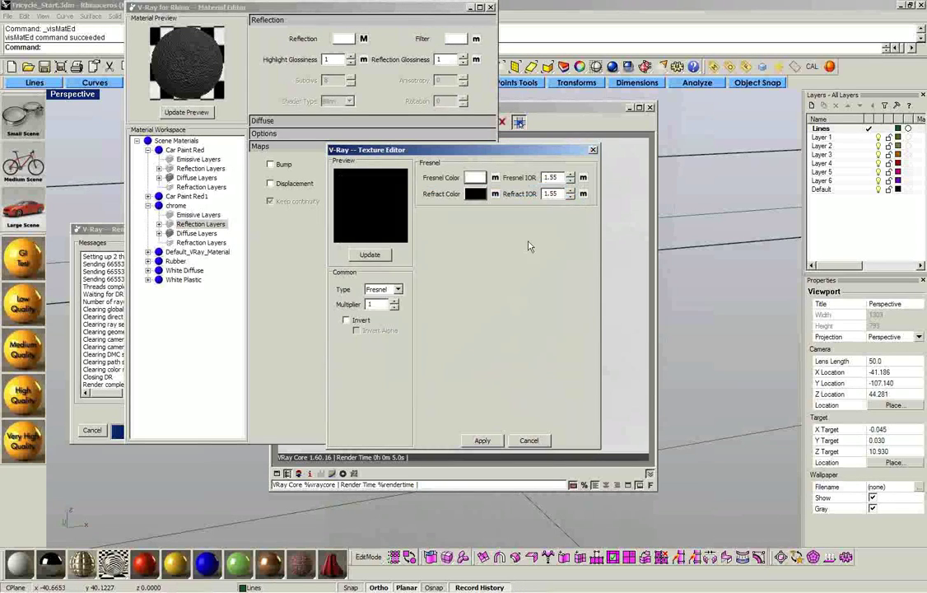
- Set the chrome reflection map's Fresnel IOR to 10, apply it and refresh the material preview
double_click(549, 177)
type("10")
left_click(480, 441)
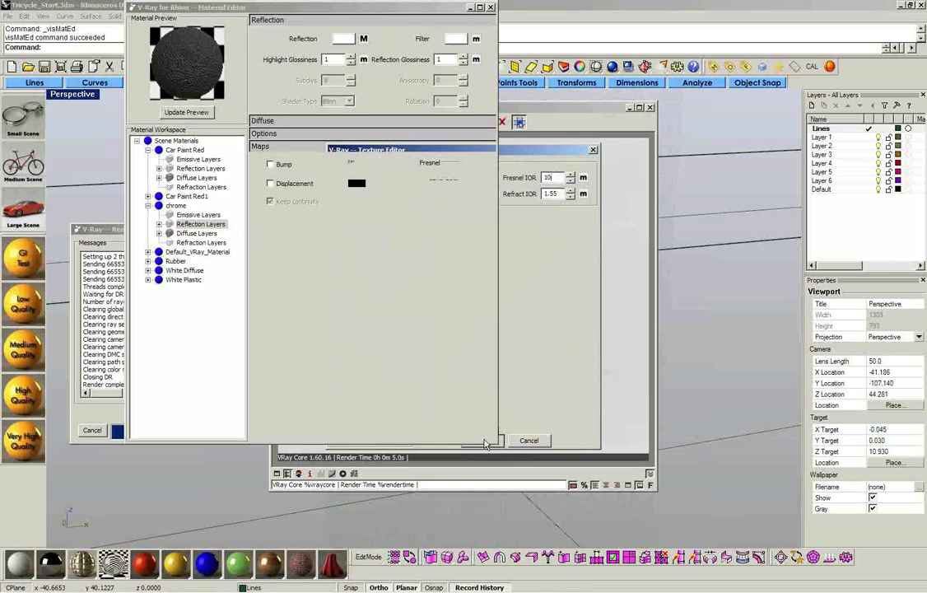
left_click(173, 112)
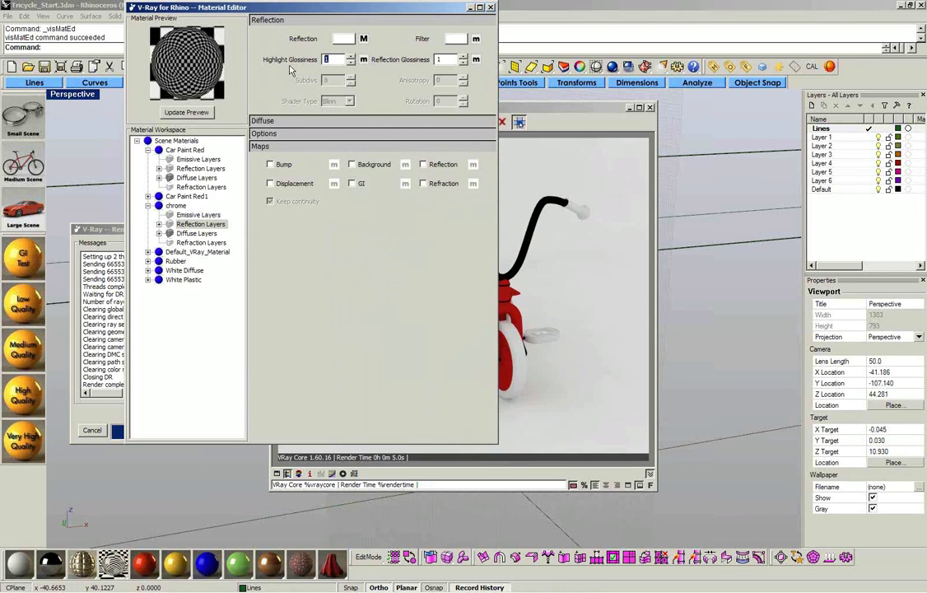
- Give chrome a highlight glossiness of 0.65 and reflection glossiness of 0.75, refresh the preview, and close the material editor and frame buffer
type(".65")
left_click(182, 109)
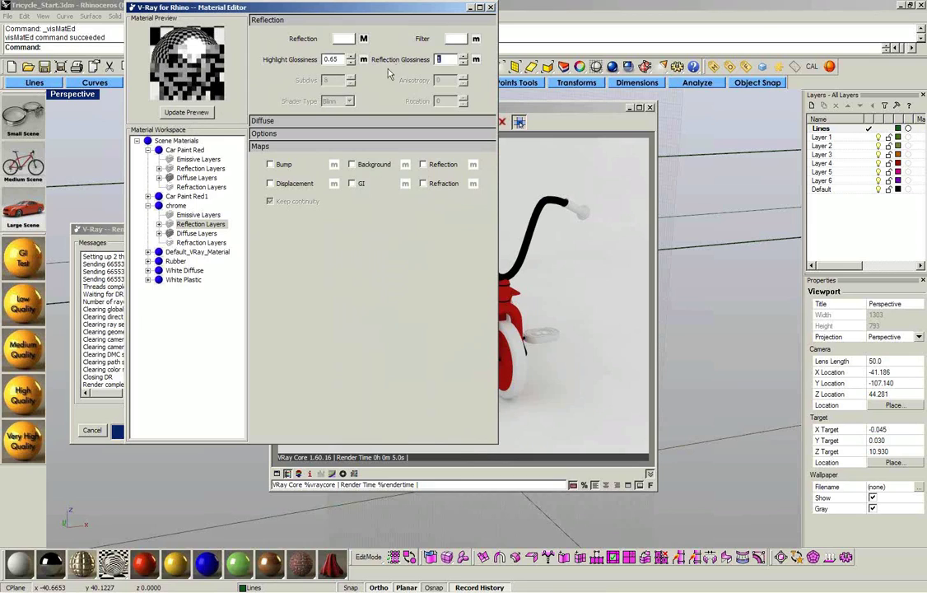
type(".75")
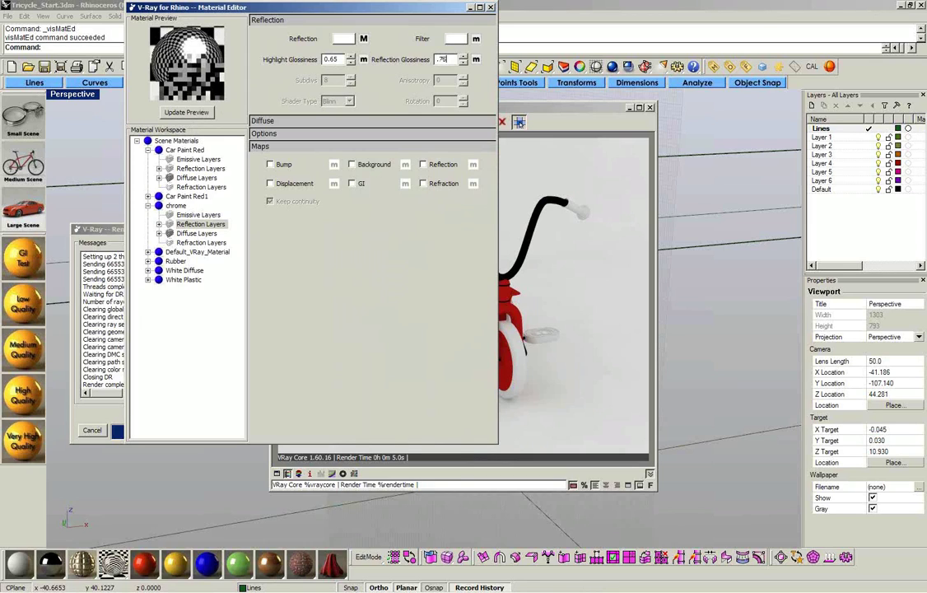
left_click(186, 112)
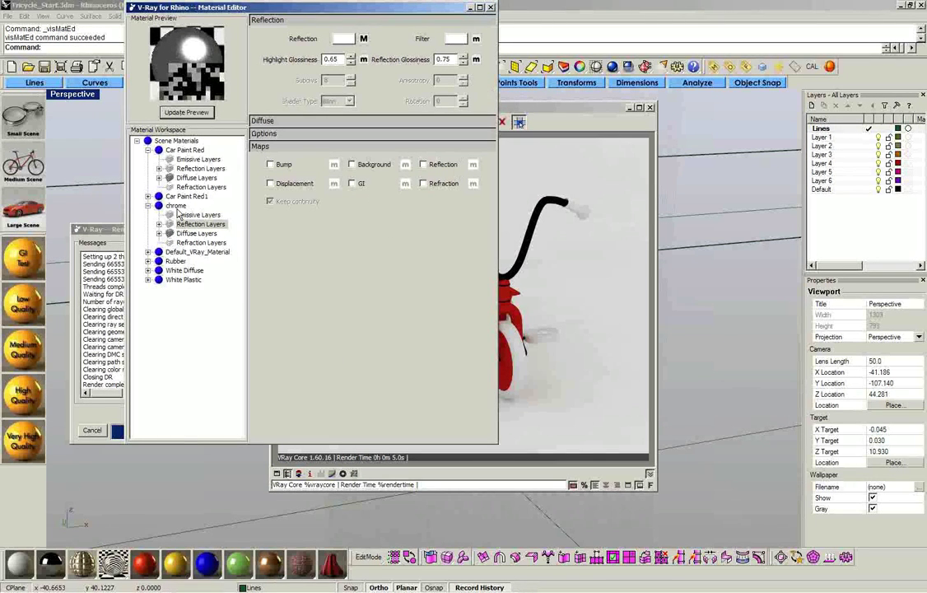
left_click(491, 7)
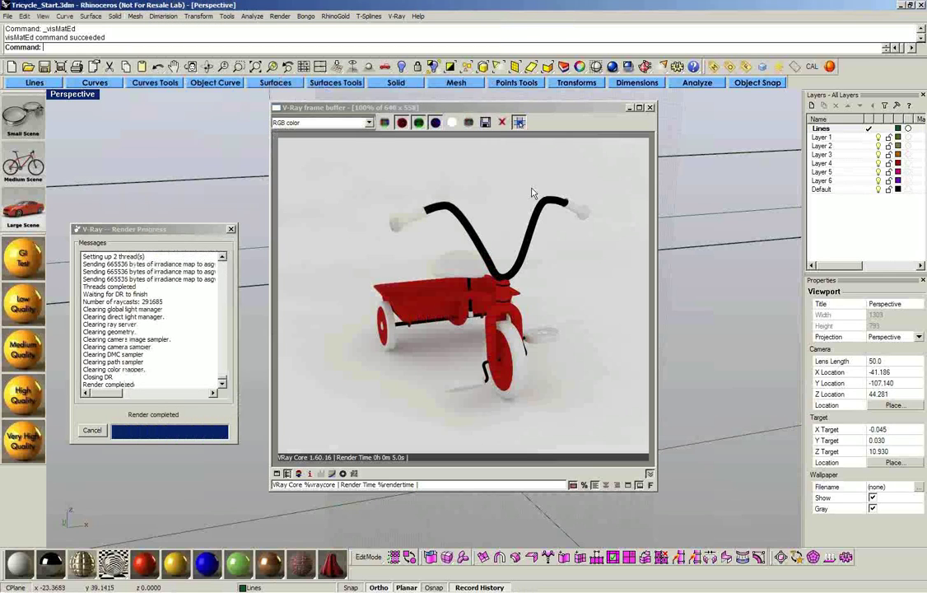
left_click(653, 108)
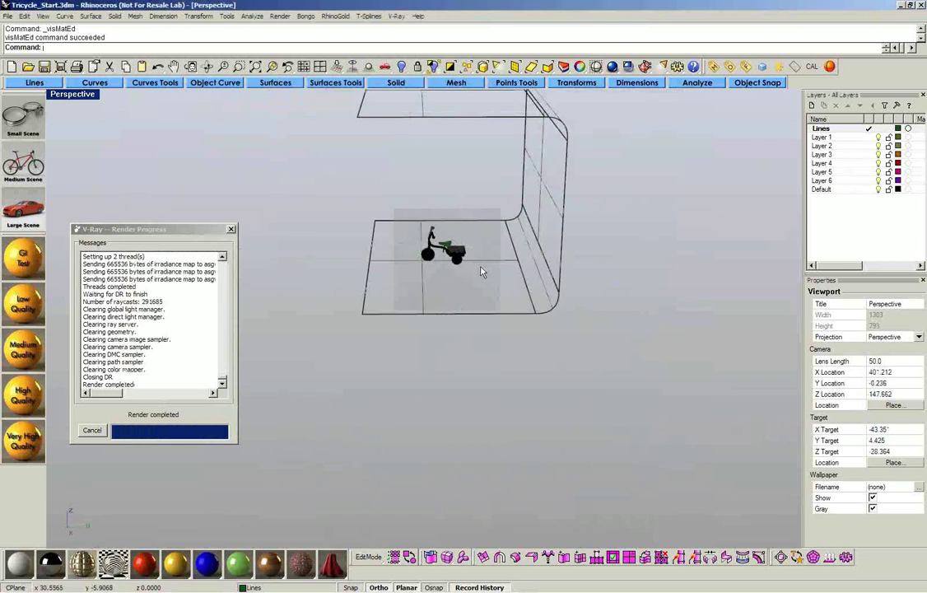
- Draw a rectangular light in the Right view, reaching from floor level to well above the tricycle inside the backdrop profile
key("ctrl+F3")
key("ctrl+shift+e")
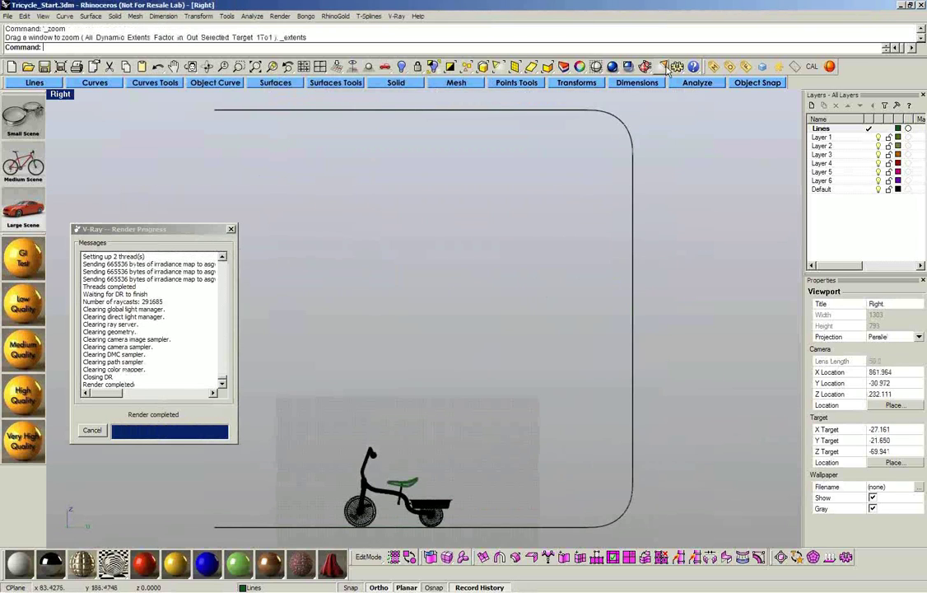
left_click(668, 67)
left_click_drag(720, 65, 659, 115)
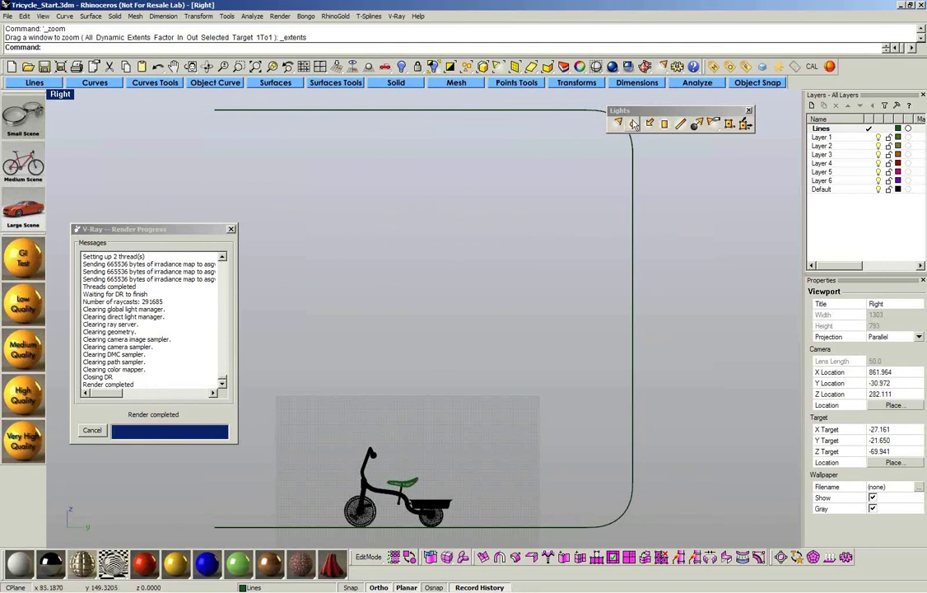
left_click(665, 123)
scroll(458, 239, "down", 10)
left_click(409, 328)
left_click(497, 328)
left_click(473, 238)
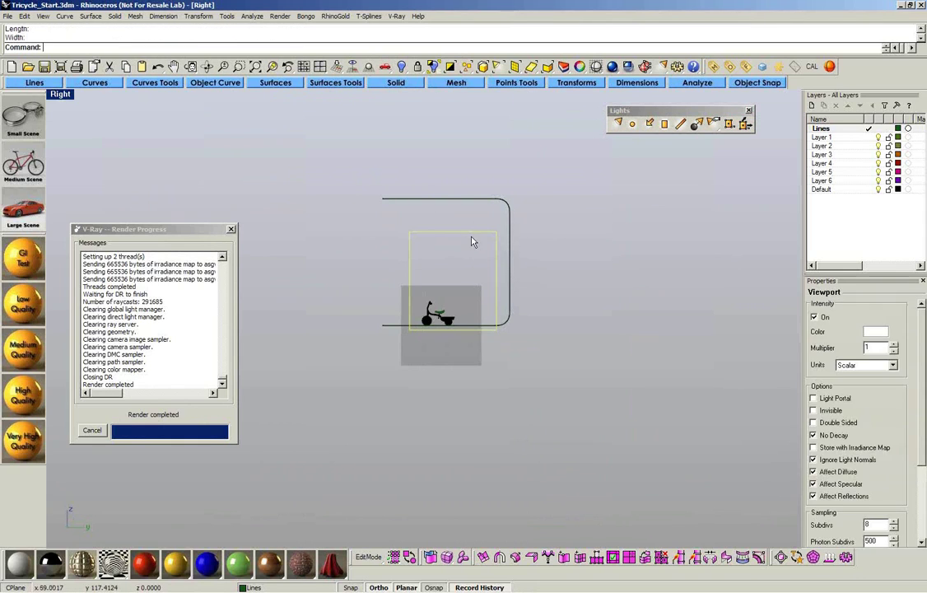
left_click_drag(474, 238, 473, 236)
- Move the rectangular light sideways from the tricycle to near the backdrop's positive X edge, working in the Front and Top views
key("ctrl+F2")
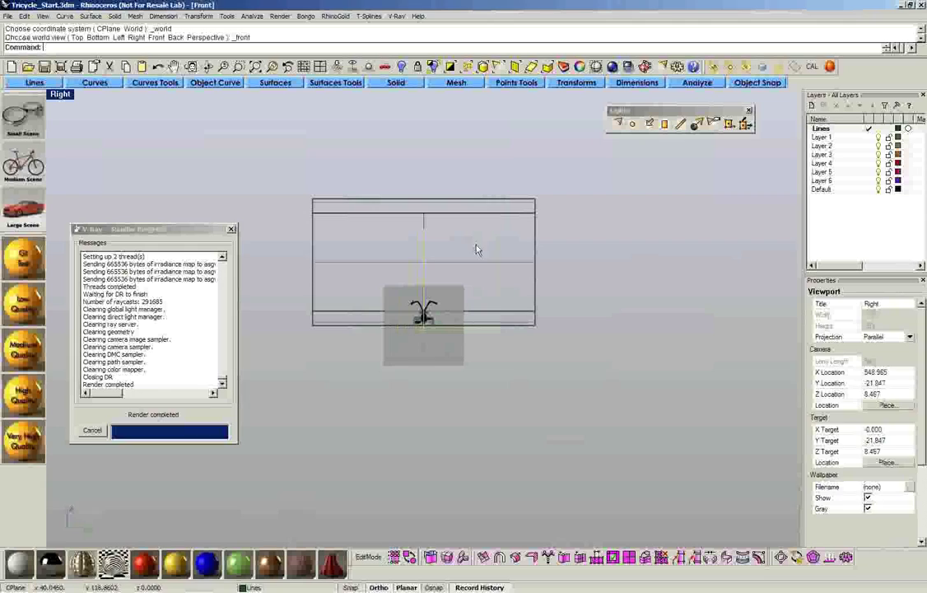
left_click_drag(425, 278, 503, 284)
scroll(498, 276, "up", 3)
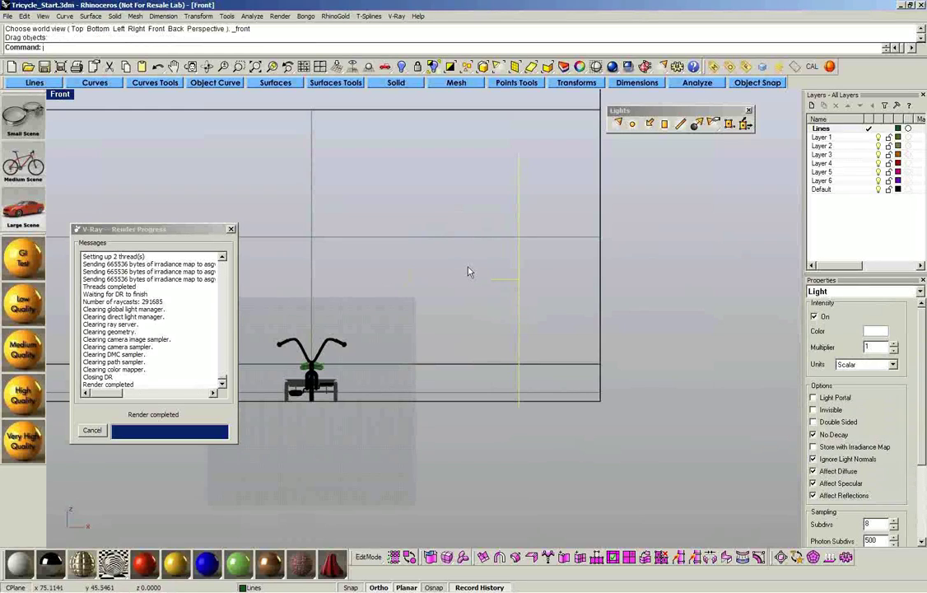
right_click_drag(471, 270, 472, 287, "ctrl")
right_click_drag(490, 278, 528, 246)
key("ctrl+F1")
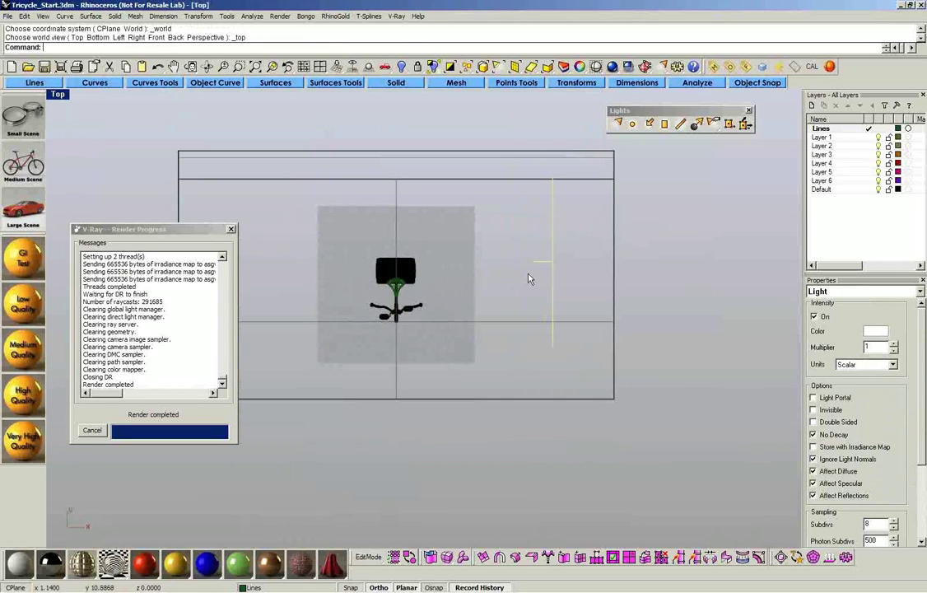
left_click_drag(552, 262, 583, 263)
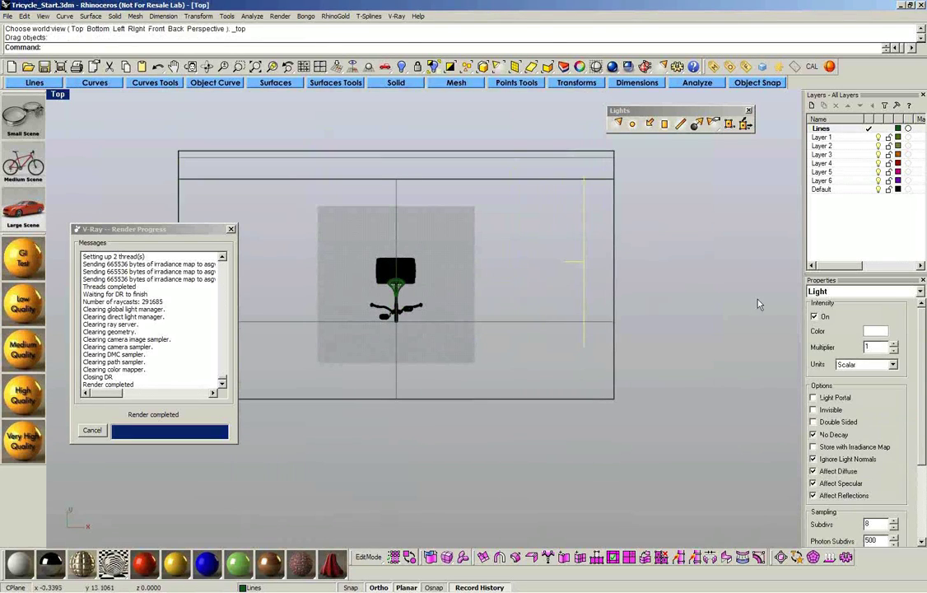
- Set the light's multiplier to 4, turn off No Decay and turn on Store with Irradiance Map
left_click_drag(873, 348, 822, 354)
type("4")
left_click(815, 436)
left_click(814, 435)
left_click(815, 447)
- Mirror a copy of the rectangular light across the Y axis to the other side of the tricycle
right_click_drag(528, 267, 569, 240)
middle_click(590, 233)
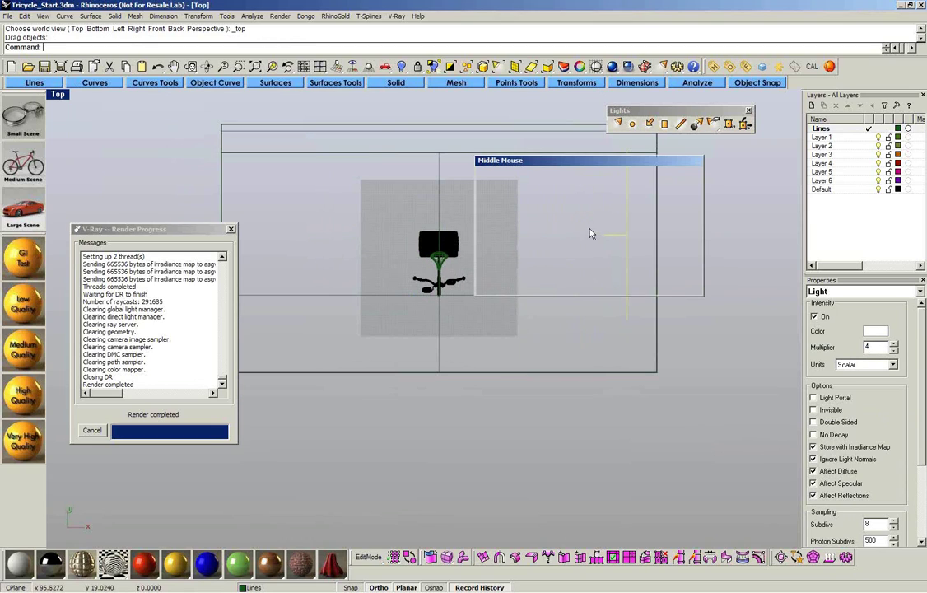
left_click(519, 191)
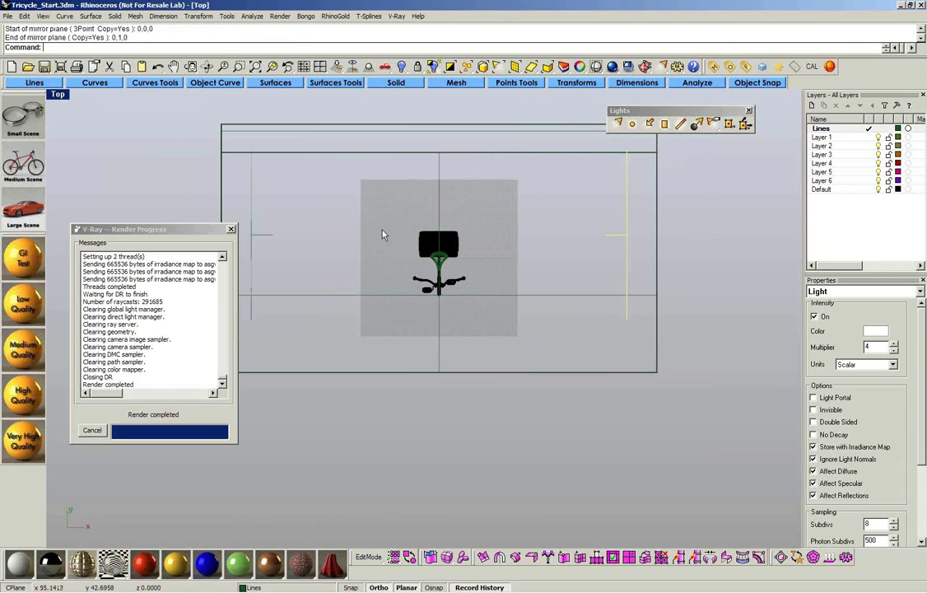
- Raise the intensity multiplier of the mirrored light and close the render progress window
right_click_drag(371, 275, 399, 297)
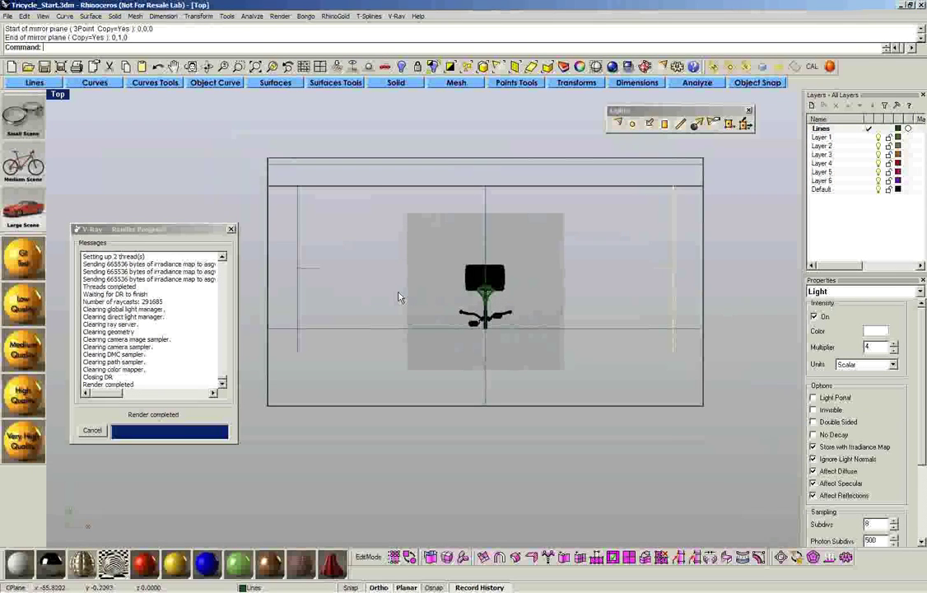
left_click(312, 271)
left_click(311, 272)
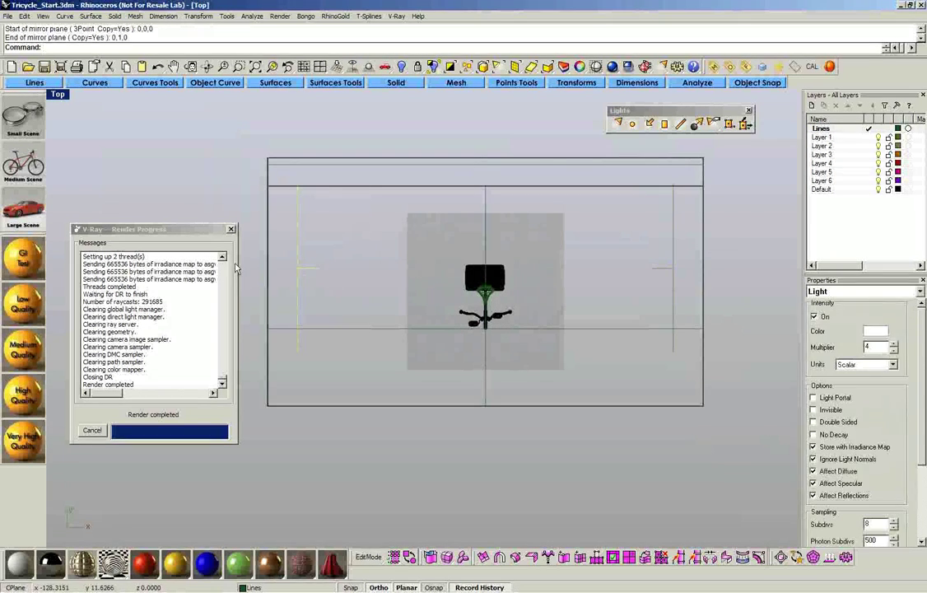
left_click(232, 230)
left_click(232, 230)
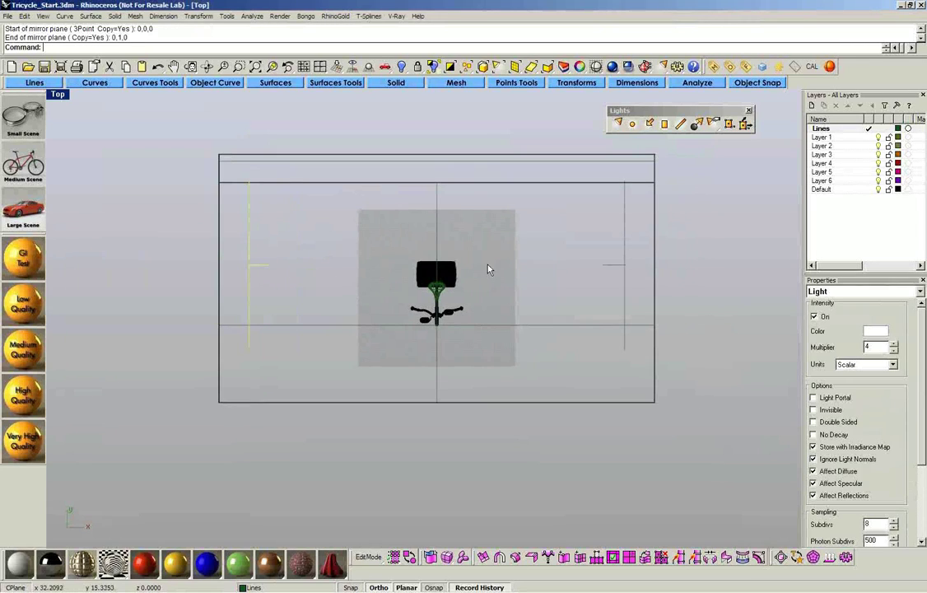
left_click(894, 343)
left_click(894, 344)
- Switch to the Perspective view, select the tricycle, zoom in on it and render it
mouse_move(517, 271)
right_mouse_down()
mouse_move(507, 287)
mouse_move(569, 256)
right_mouse_up()
key("ctrl+F4")
left_click(373, 248)
left_click(387, 225)
left_click_drag(387, 222, 509, 395)
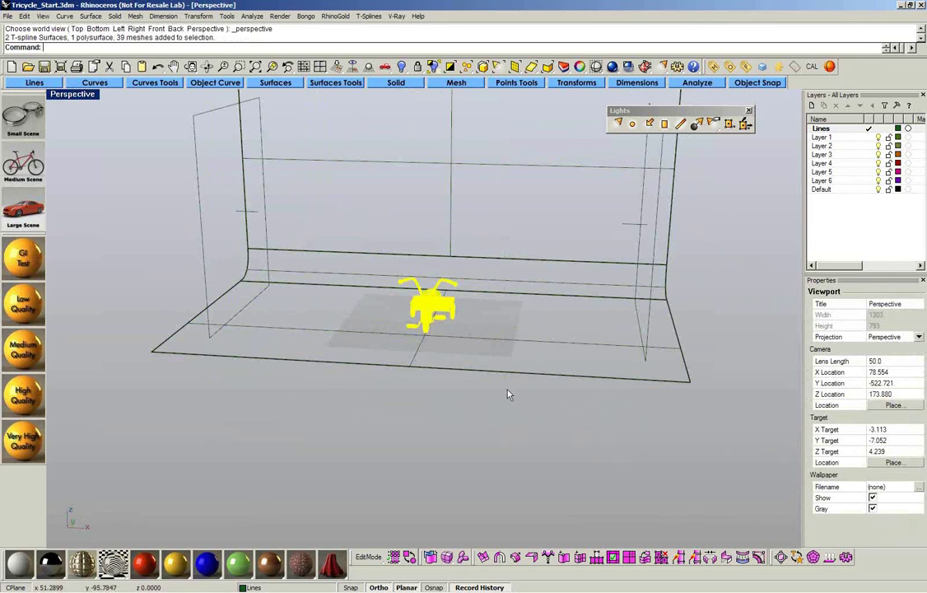
type("zs")
key("Return")
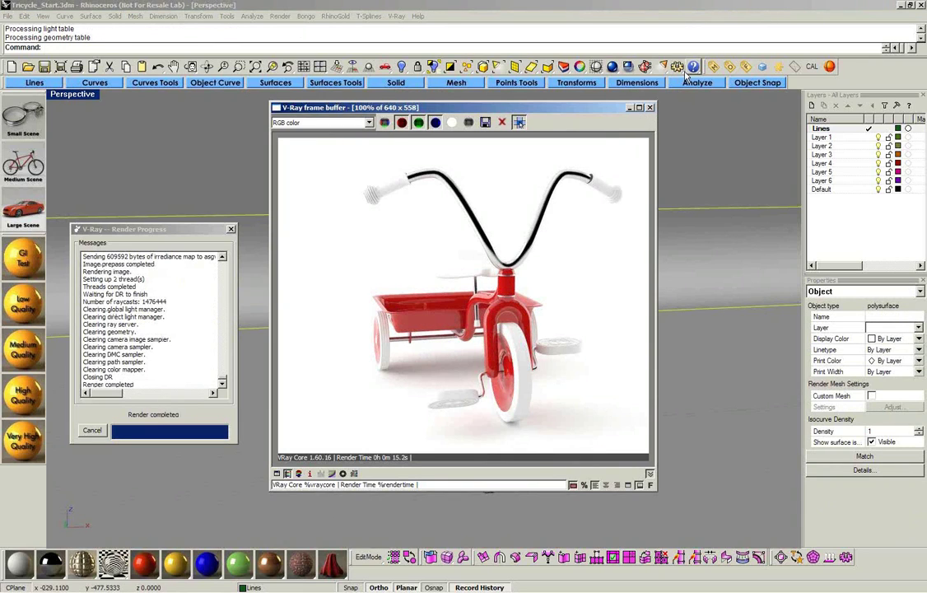
- Check the skylight and background settings in the V-Ray environment options, and close the options and the frame buffer
left_click(731, 66)
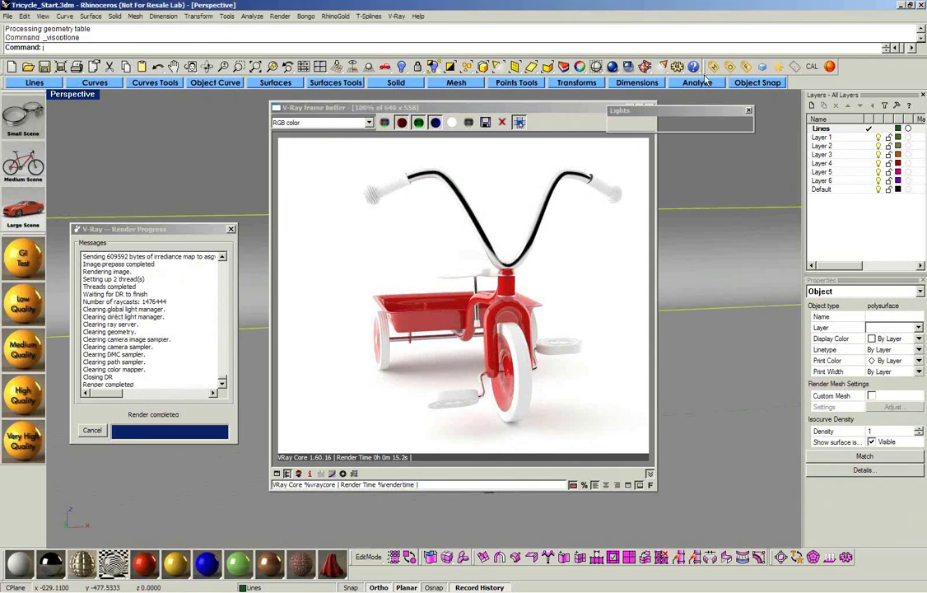
left_click(219, 192)
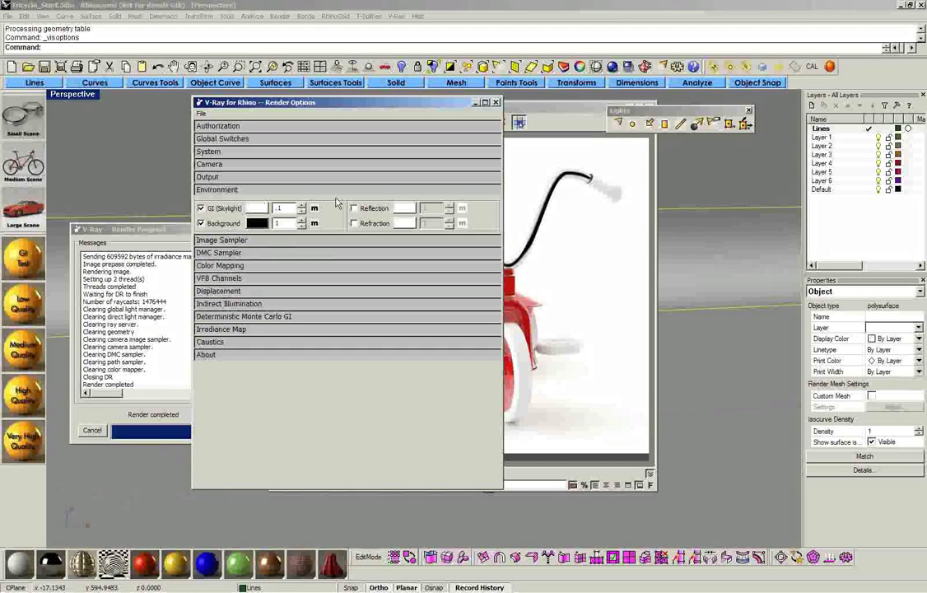
left_click(497, 104)
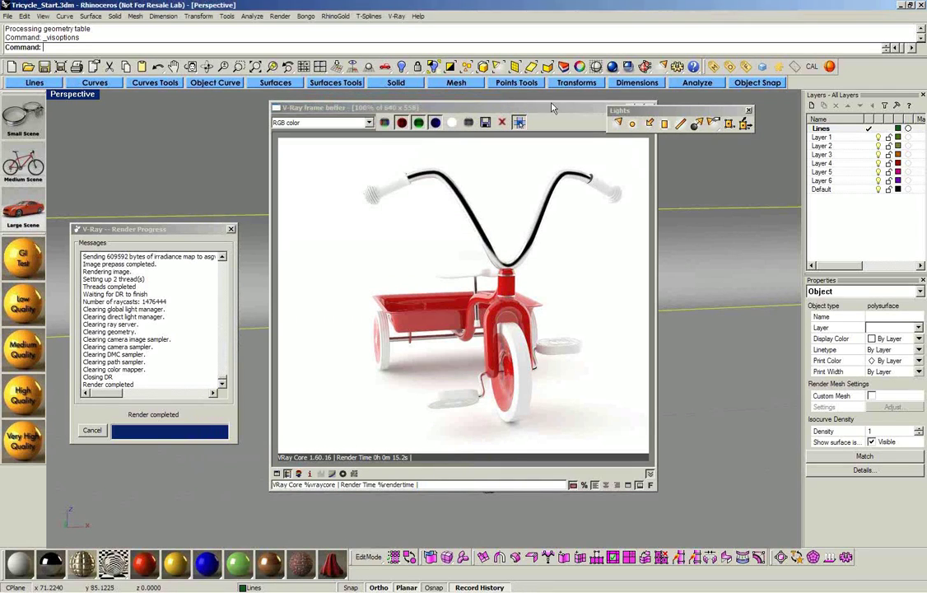
left_click(504, 111)
left_click_drag(504, 113, 408, 115)
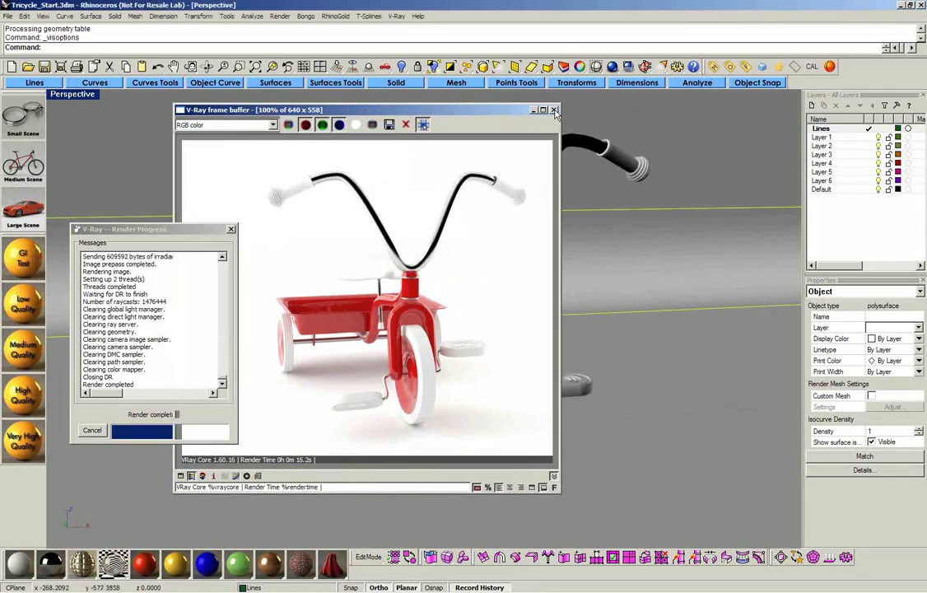
left_click(555, 110)
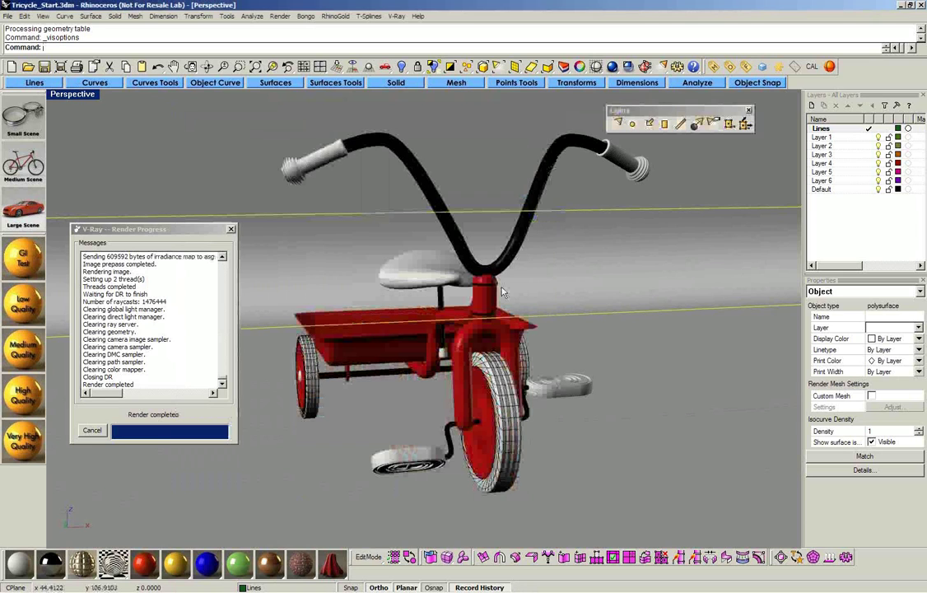
- Set the original rectangular light's color to a warm off-white with hue 55, saturation 24 and value 247
right_click_drag(503, 291, 620, 318)
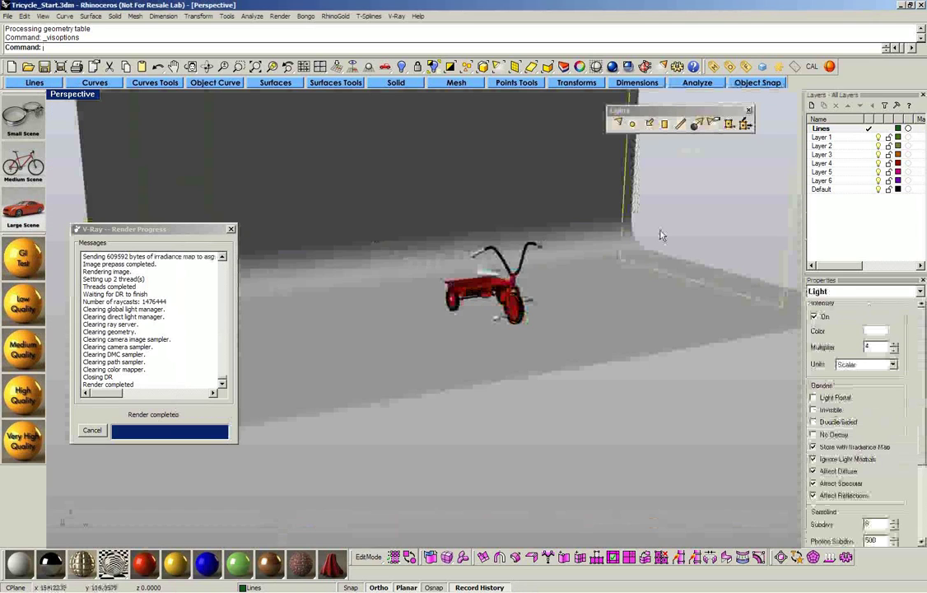
left_click(876, 331)
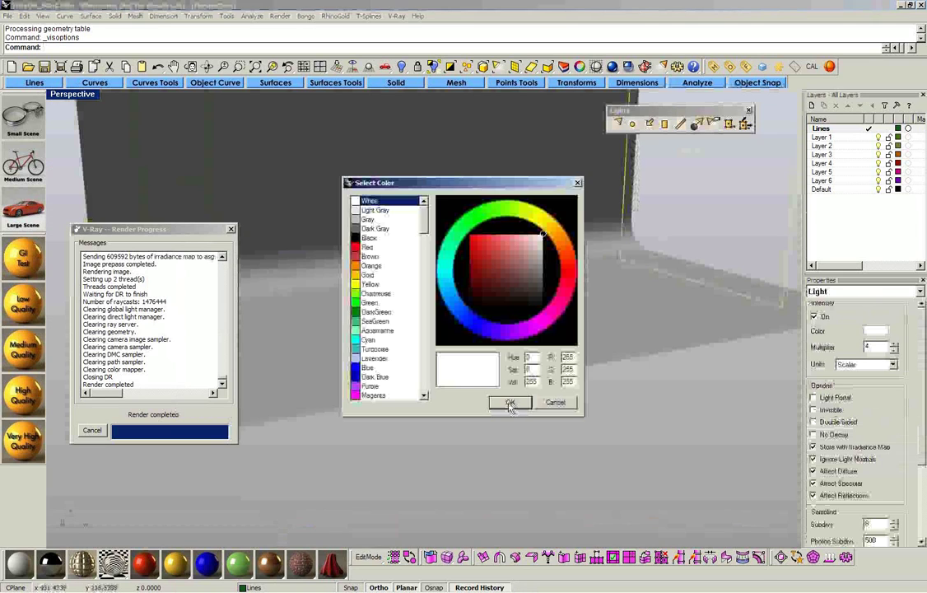
left_click(545, 216)
left_click_drag(534, 241, 537, 238)
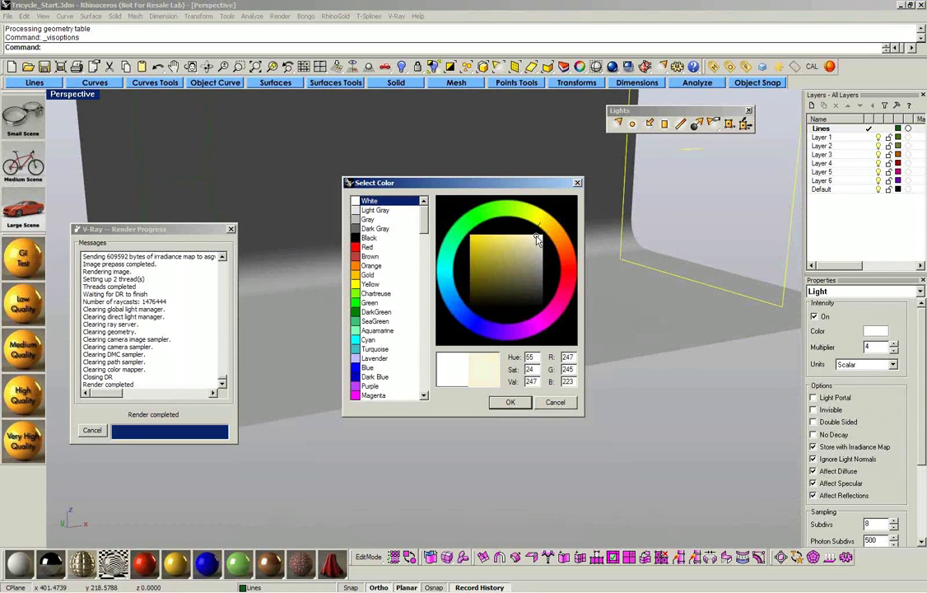
left_click(510, 402)
- Set the mirrored rectangular light's color to a pale blue with hue 192, saturation 24 and value 243
right_click_drag(518, 380, 288, 329)
left_click(208, 161)
left_click(873, 331)
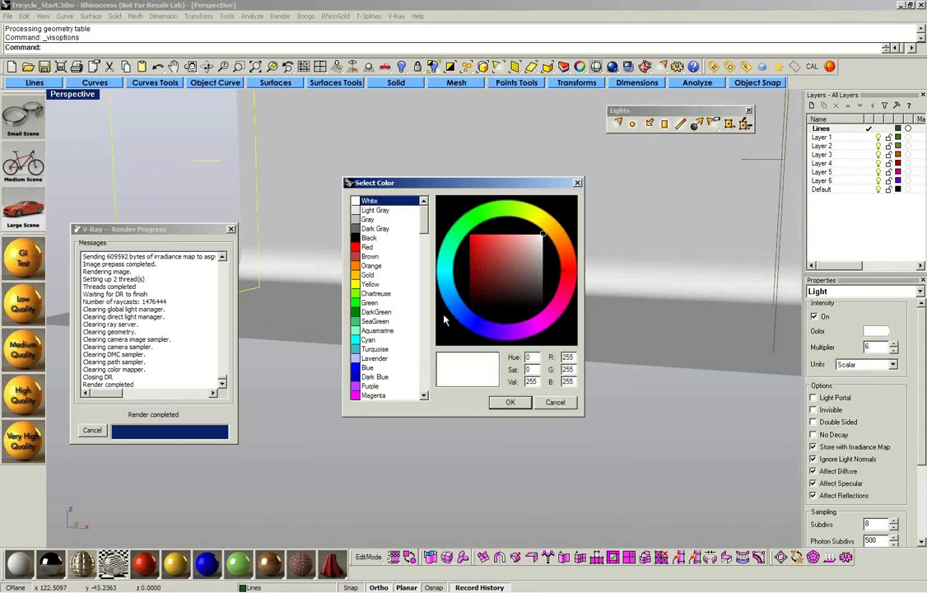
left_click(444, 279)
left_click(537, 239)
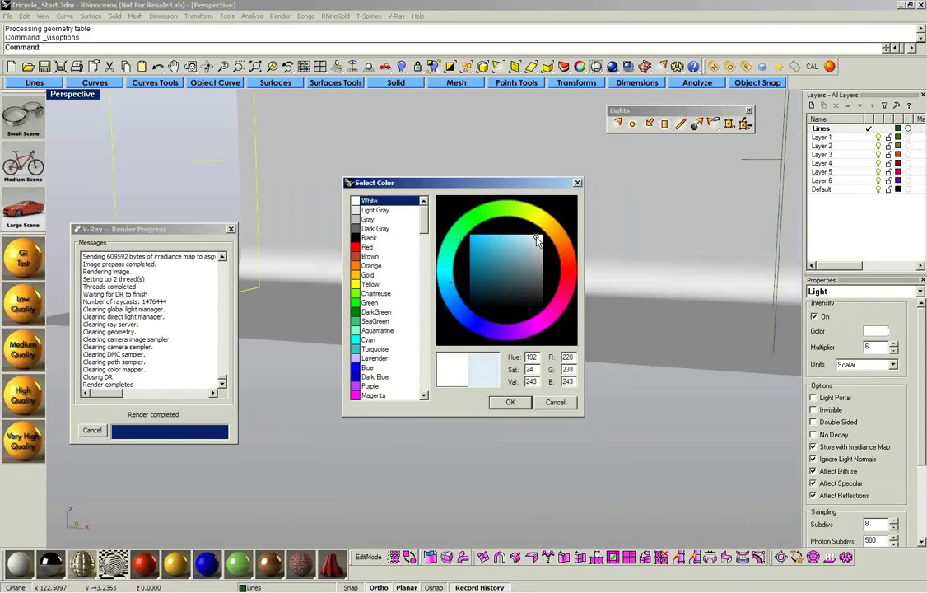
left_click(511, 402)
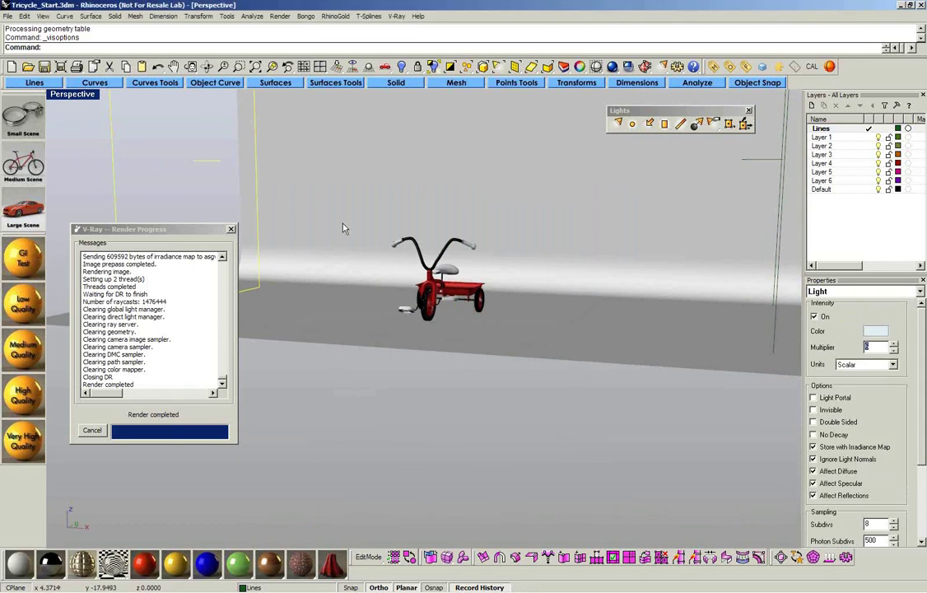
- Restore the saved Cam1 view and render the tricycle
left_click(74, 96)
mouse_move(57, 275)
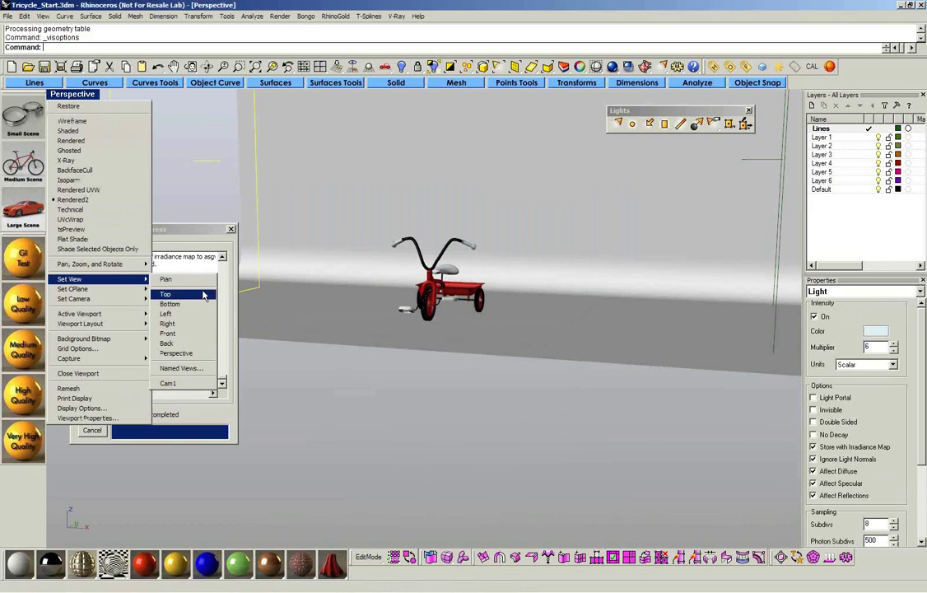
left_click(196, 388)
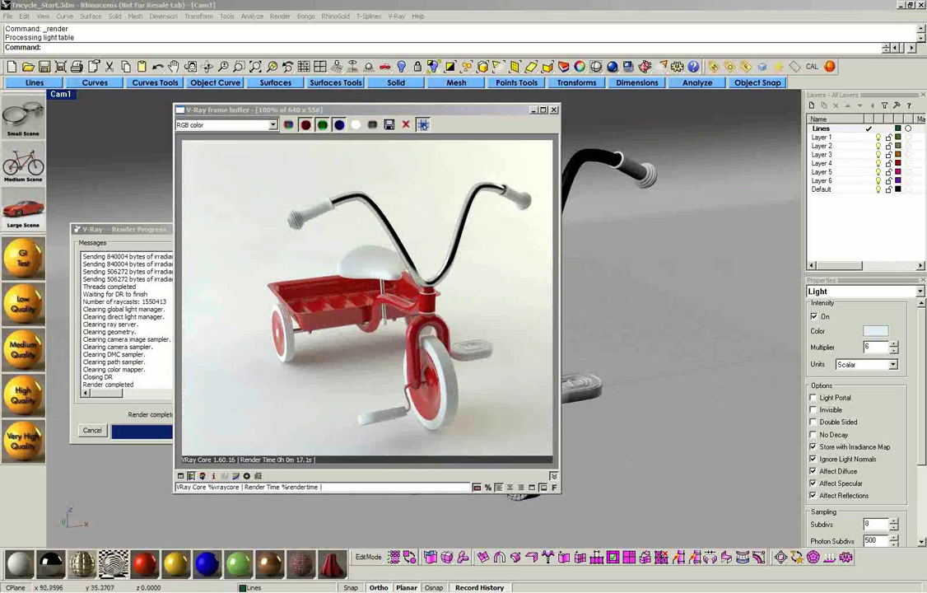
- Compare the render with the reference photo Tricycle-1.jpg, and close the photo and the frame buffer
left_click_drag(926, 56, 601, 83)
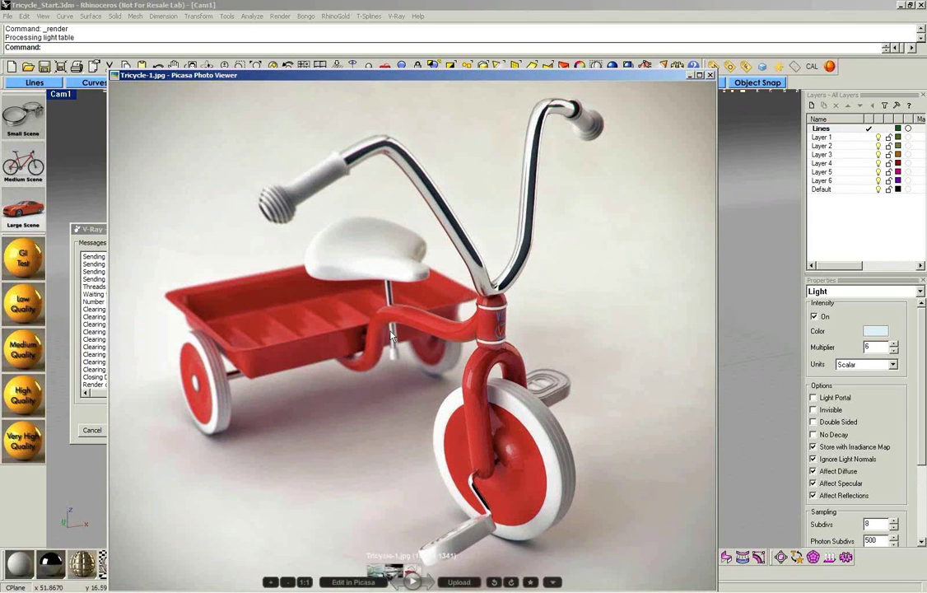
left_click(711, 76)
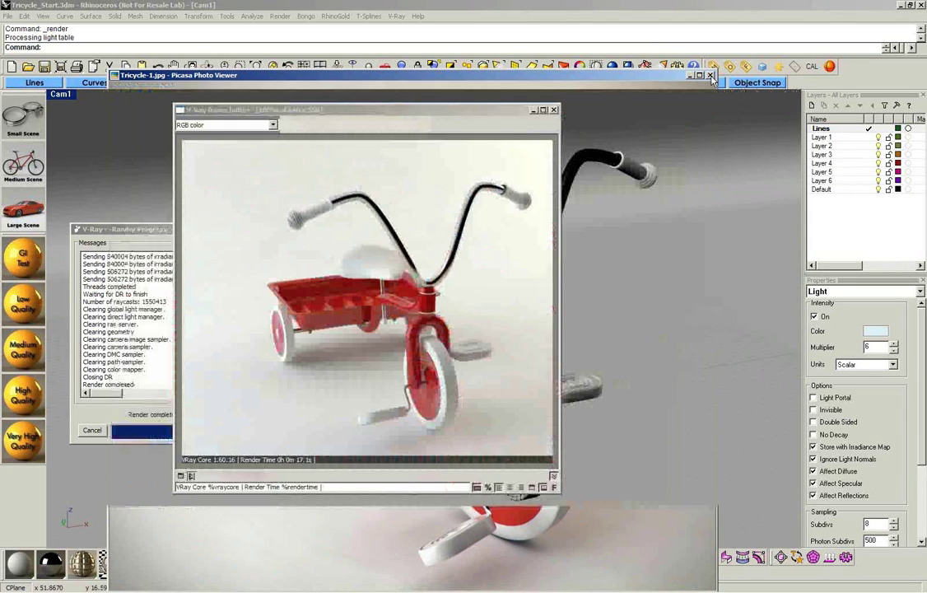
left_click(555, 110)
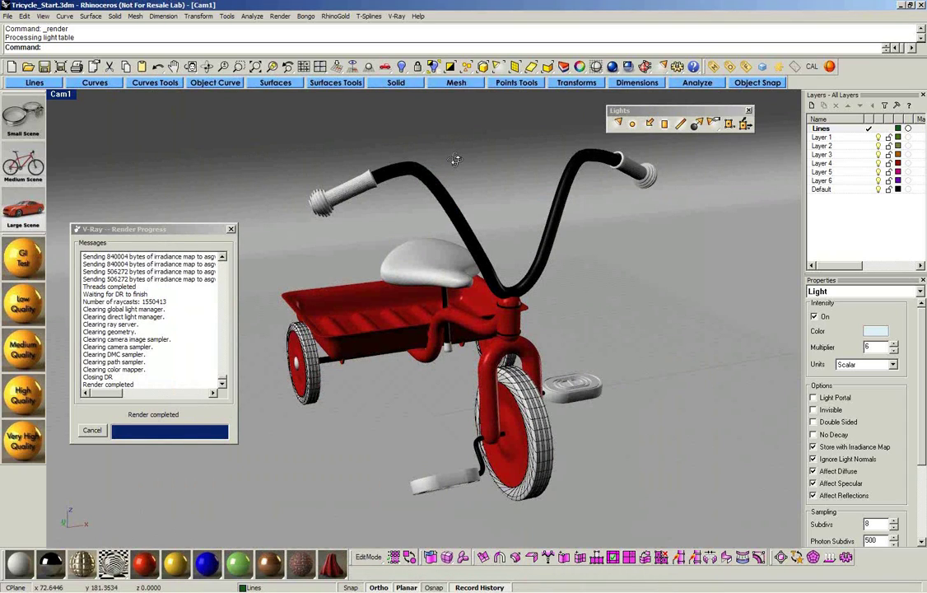
- Inspect the tricycle model from the front and side, and bring up the last render for review
right_click_drag(455, 160, 500, 171)
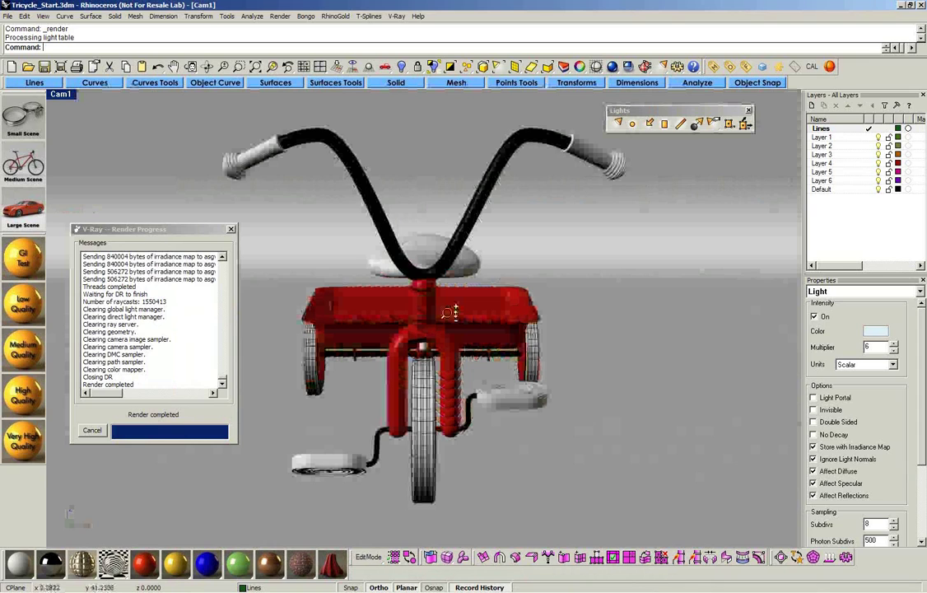
scroll(449, 311, "up", 2)
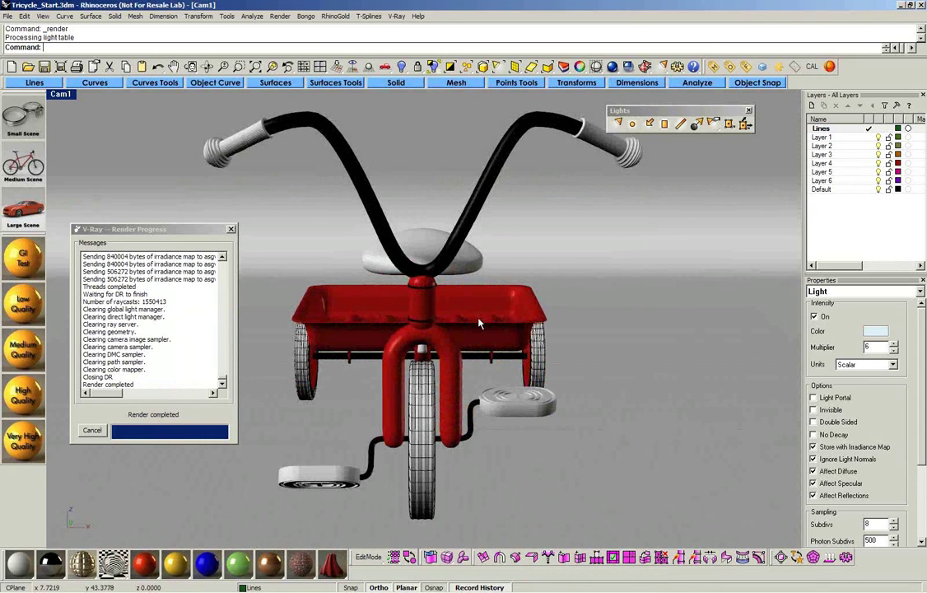
right_click_drag(480, 324, 489, 294)
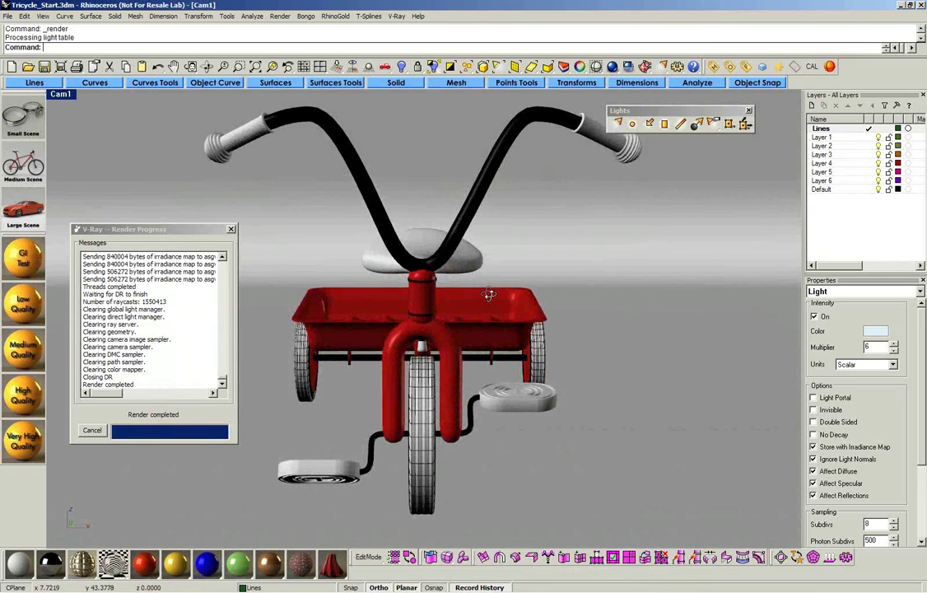
right_click_drag(488, 294, 527, 284)
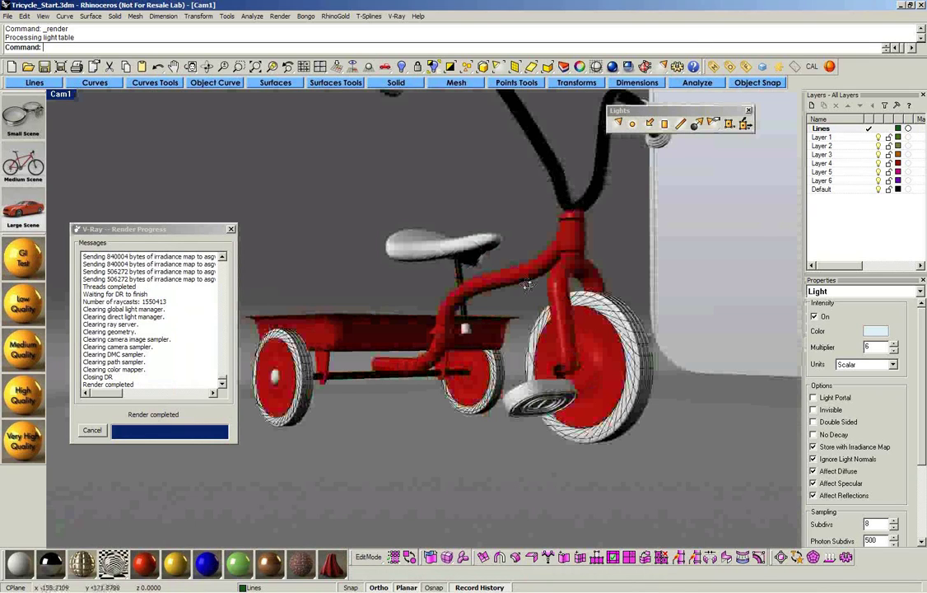
right_click_drag(527, 285, 514, 294)
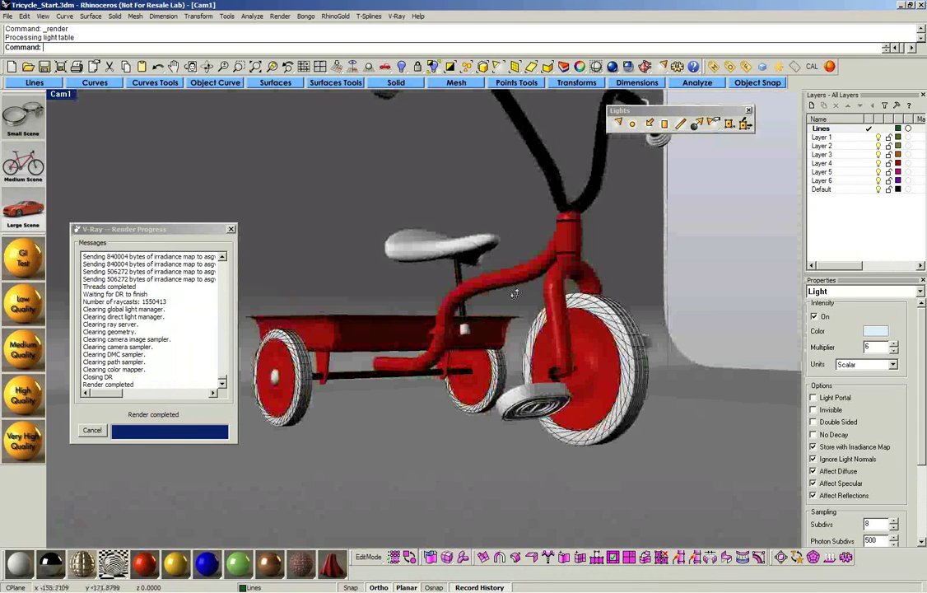
right_click_drag(514, 294, 481, 322)
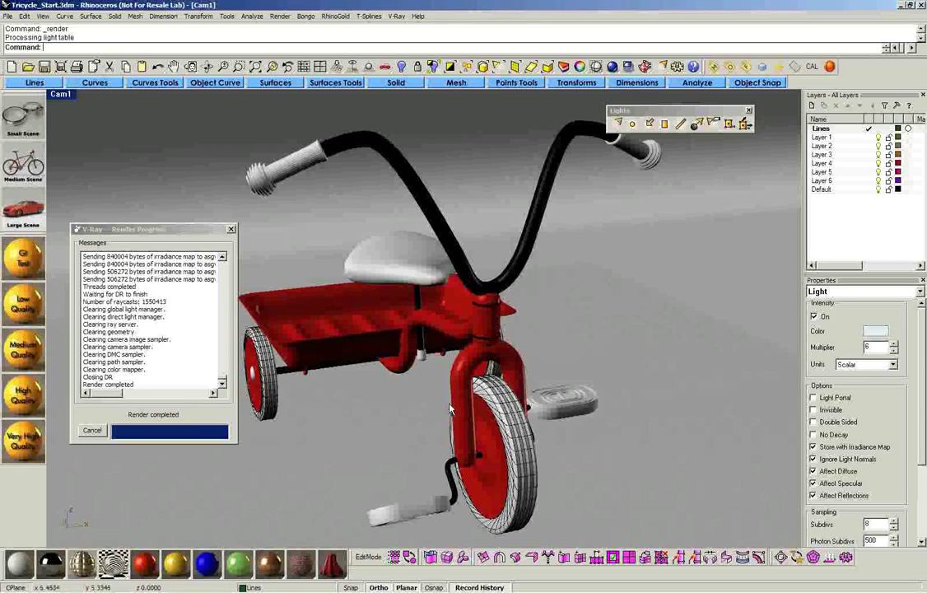
left_click(748, 69)
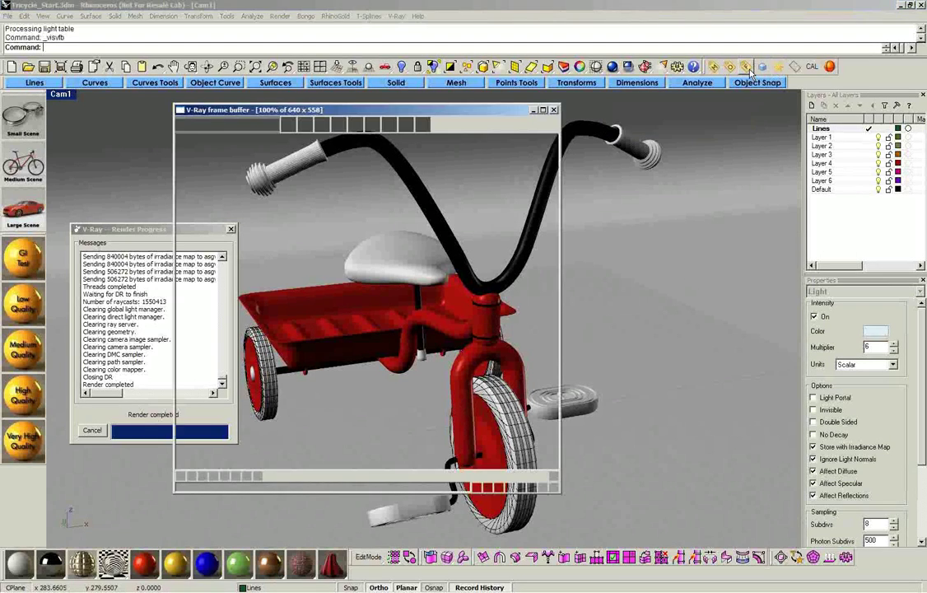
left_click(560, 117)
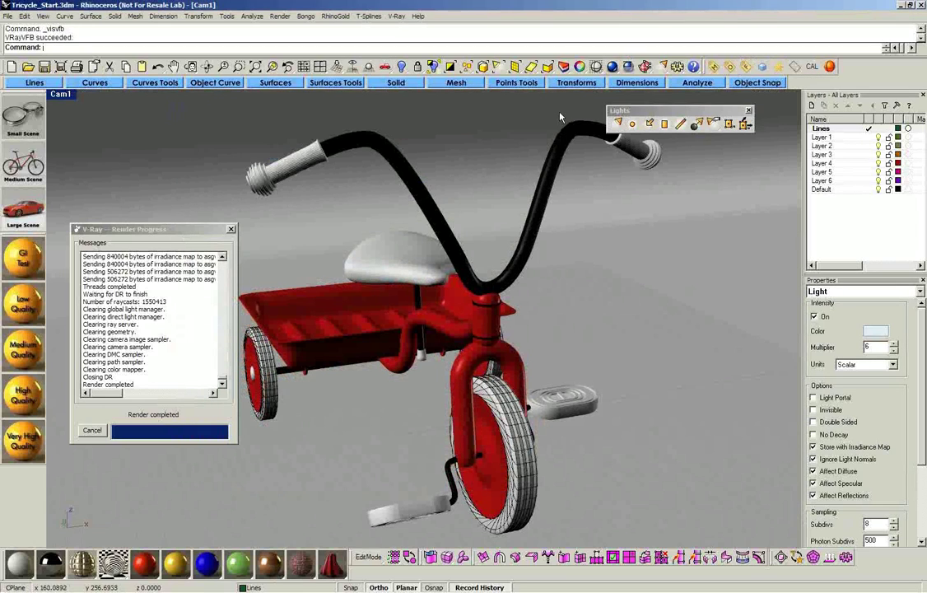
- Open BMW_Start.3dm without saving the tricycle scene, and close the Lights toolbar and the render progress window
left_click(8, 17)
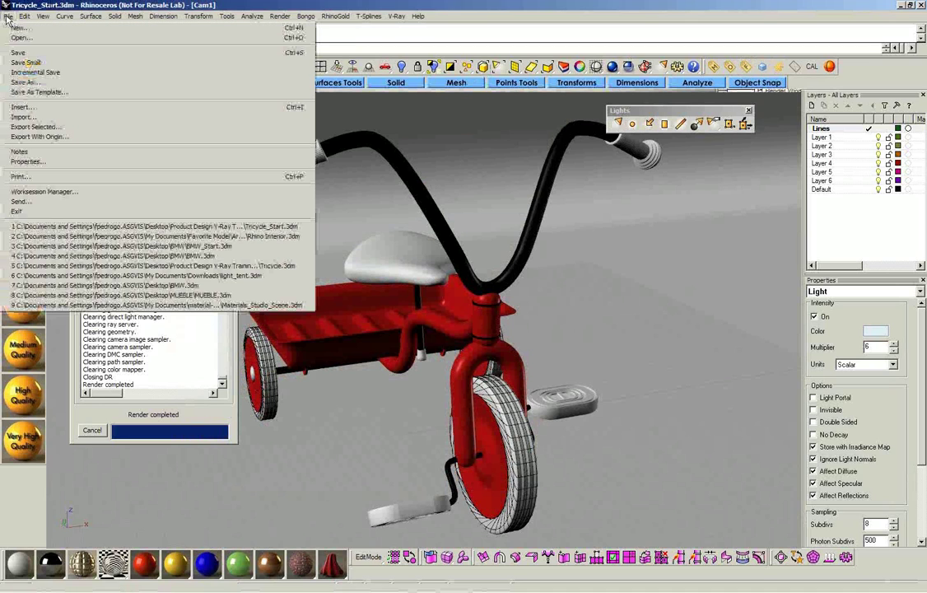
left_click(213, 249)
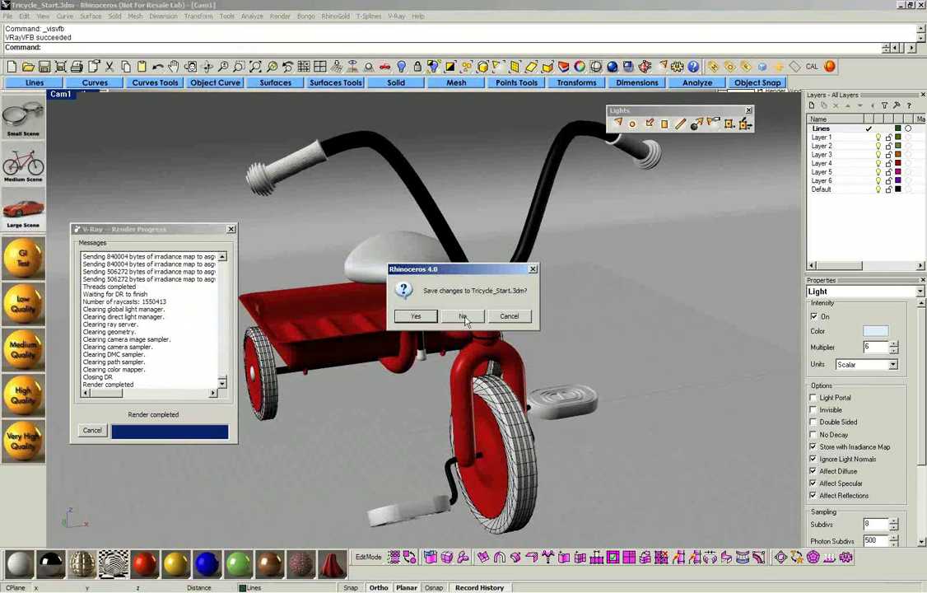
left_click(401, 285)
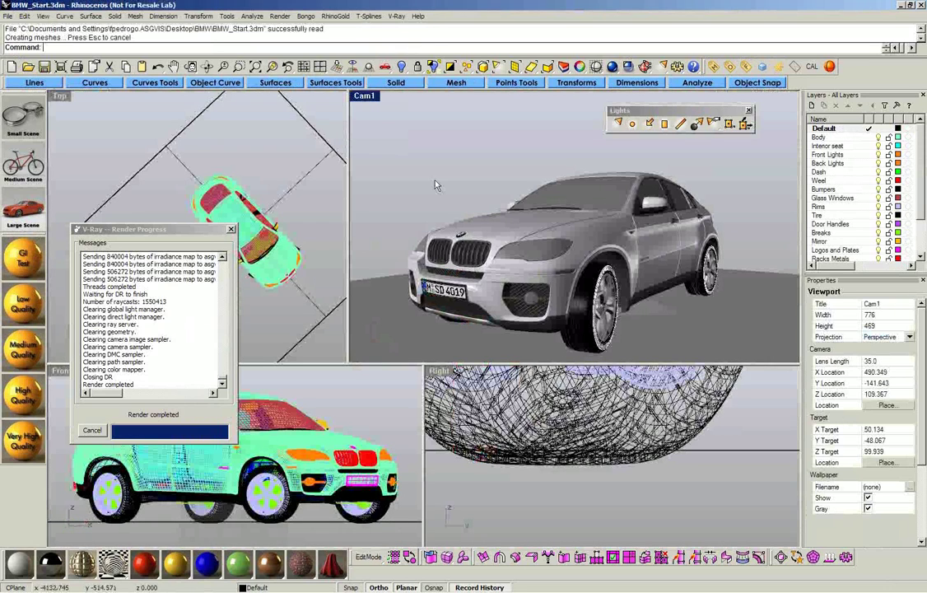
left_click(748, 111)
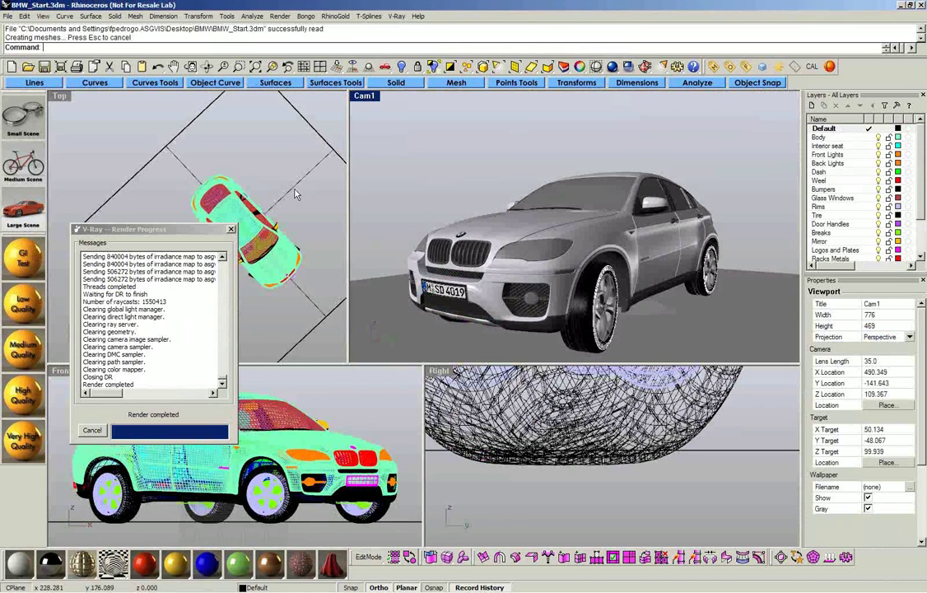
left_click(231, 229)
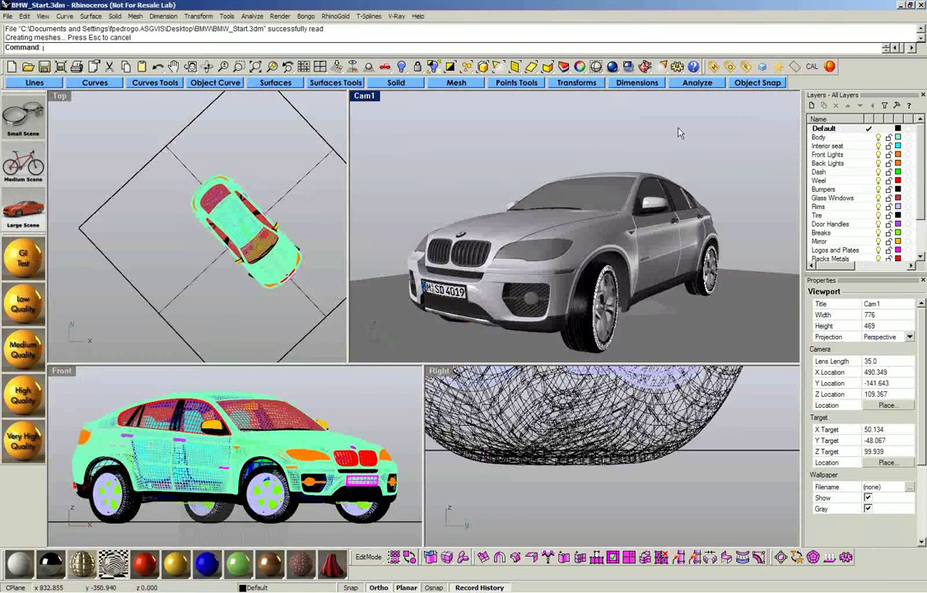
- Render the car in the Cam1 view, review the image and close the frame buffer
left_click(764, 68)
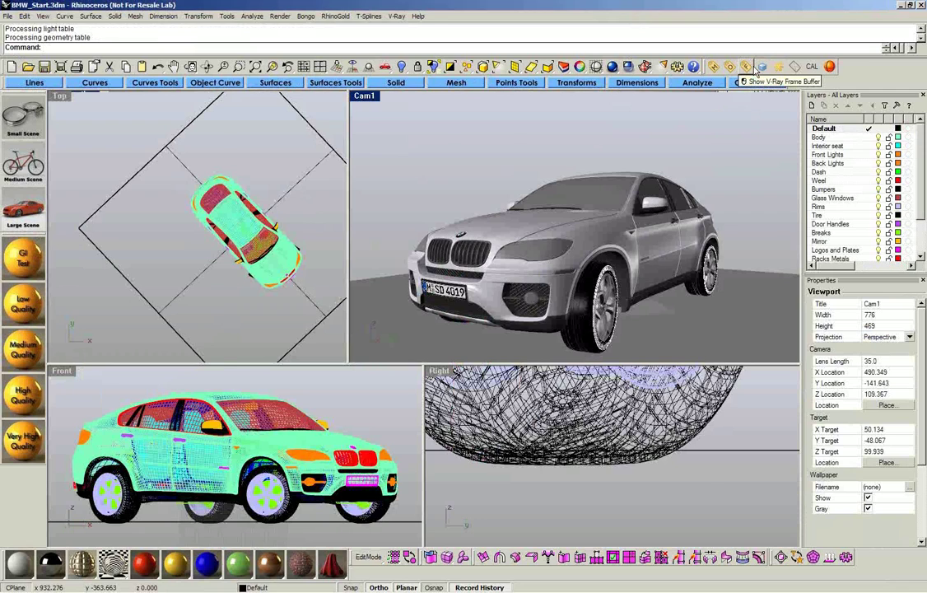
left_click(756, 70)
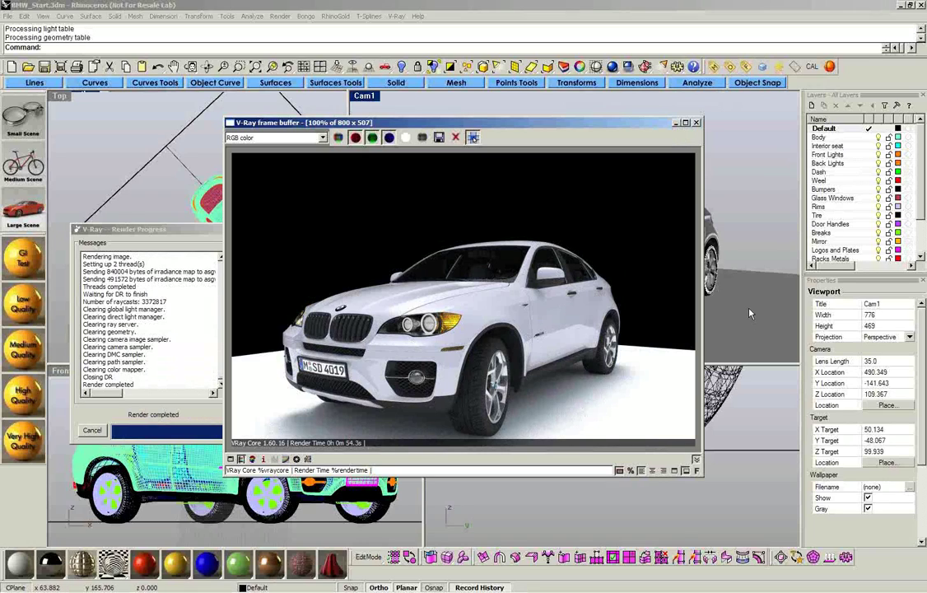
left_click(696, 123)
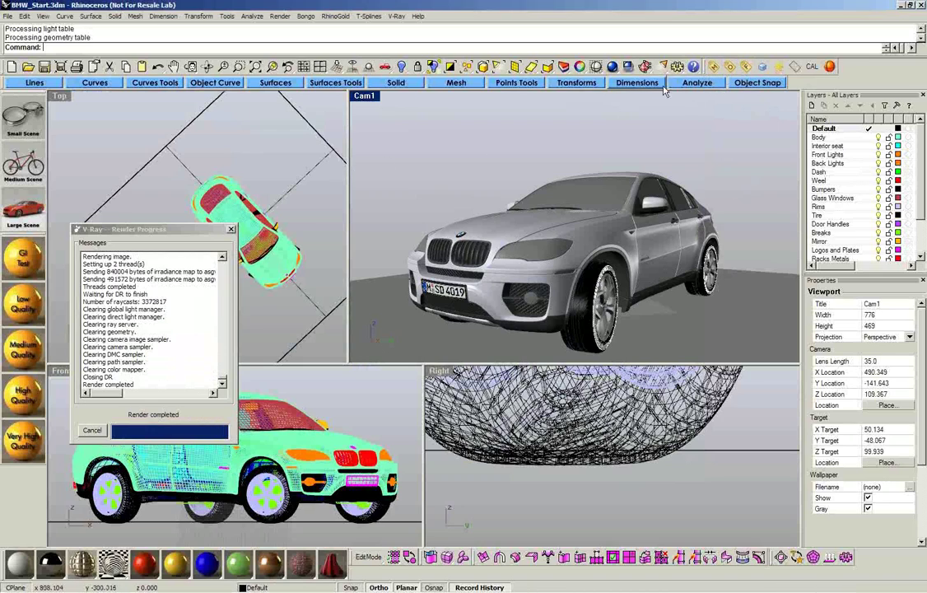
- Close the V-Ray render progress window
right_click_drag(240, 161, 263, 156, "ctrl+shift")
scroll(263, 156, "down", 8)
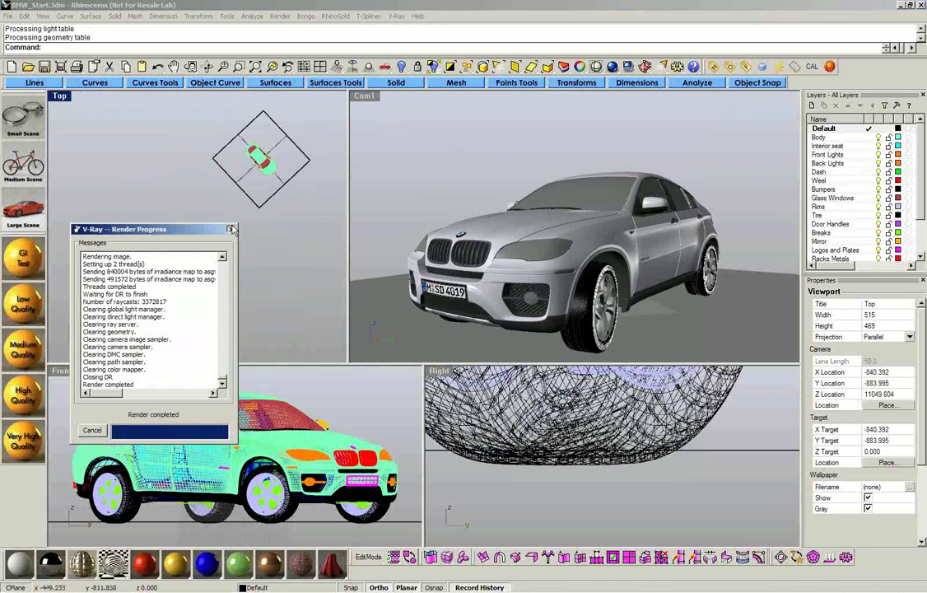
left_click(230, 230)
- Create a mesh sphere centred at 0,0 in the Top view, large enough to enclose the car and floor plane
scroll(246, 253, "down", 4)
right_click_drag(320, 219, 250, 261)
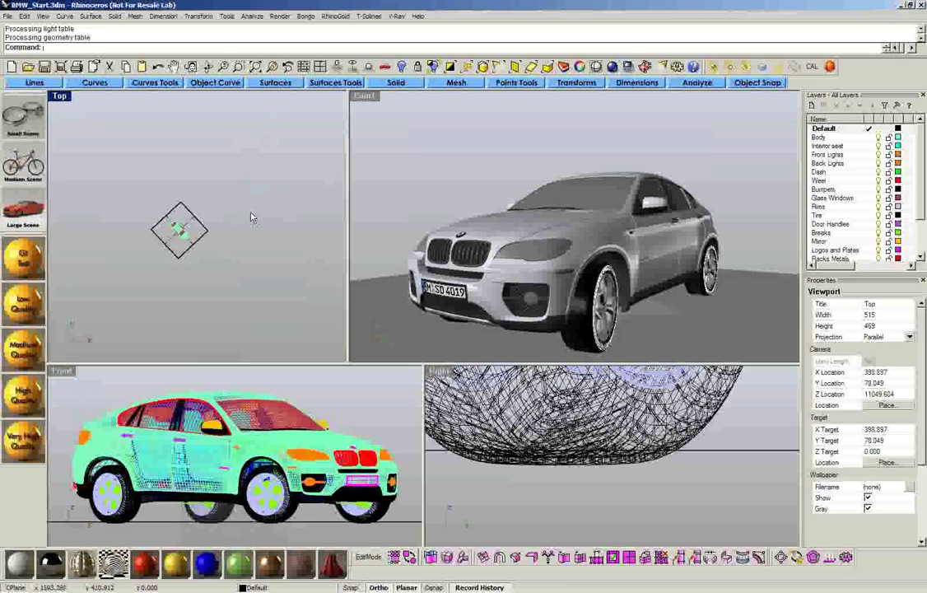
right_click_drag(245, 174, 262, 169)
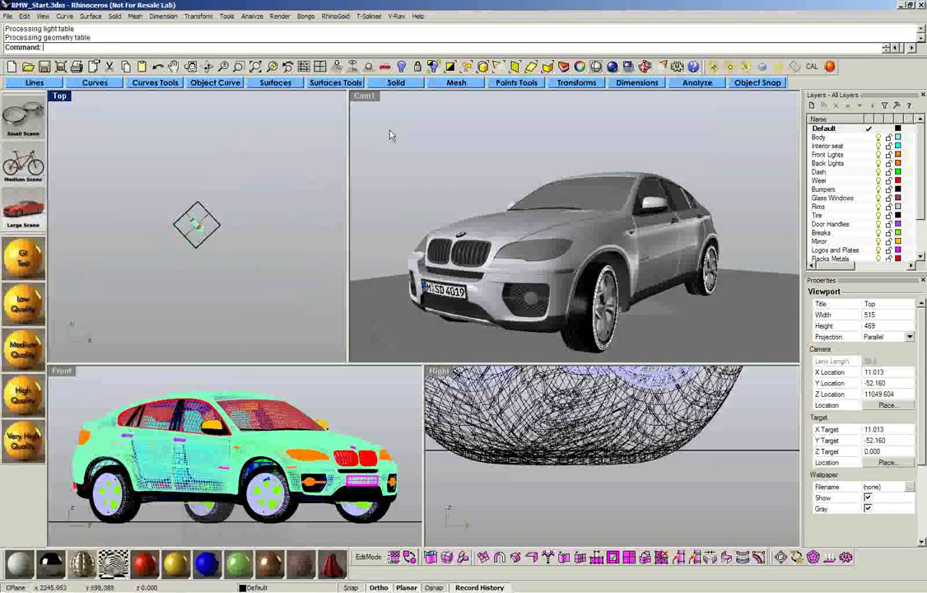
left_click(458, 82)
left_click(458, 88)
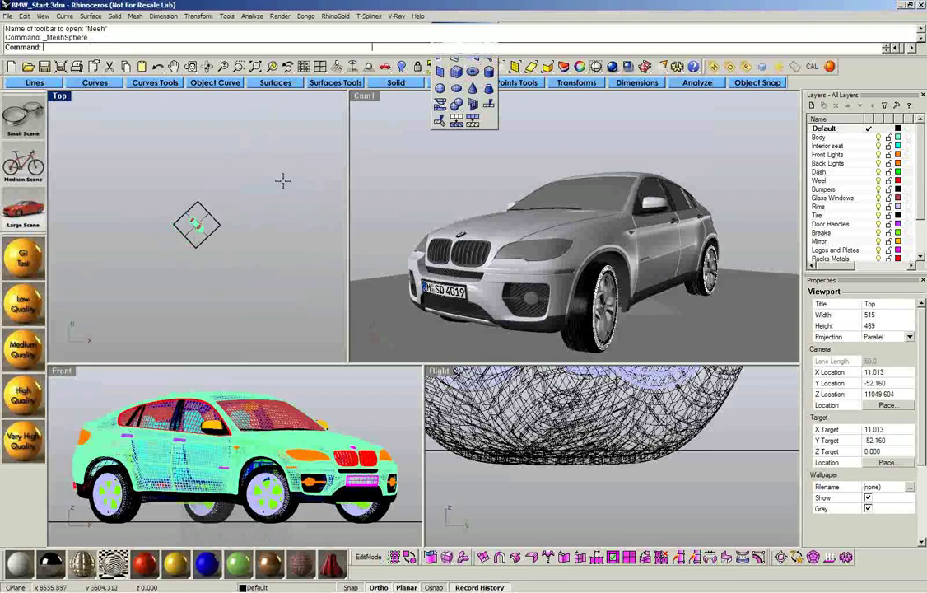
type("0,0")
key("Return")
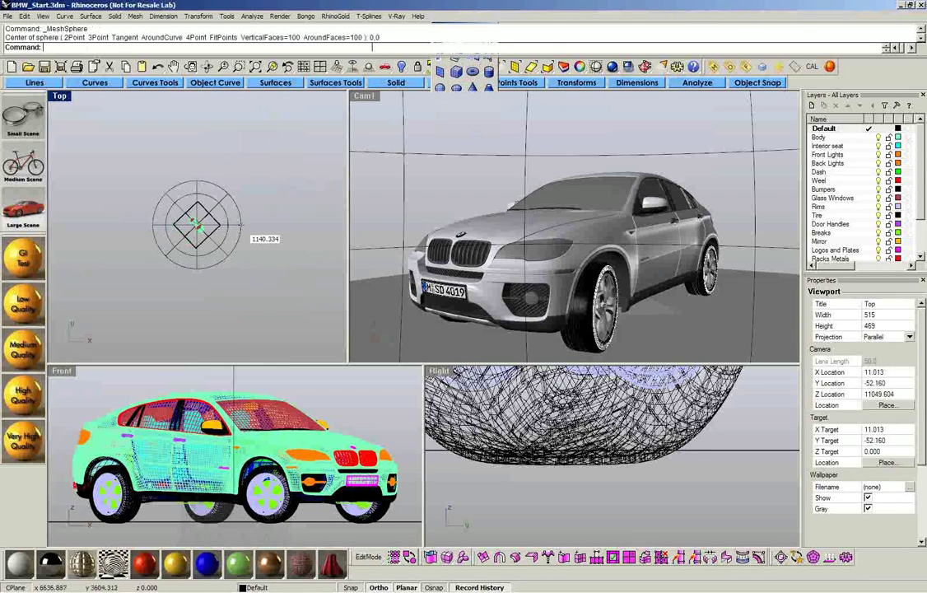
right_click_drag(95, 212, 158, 237)
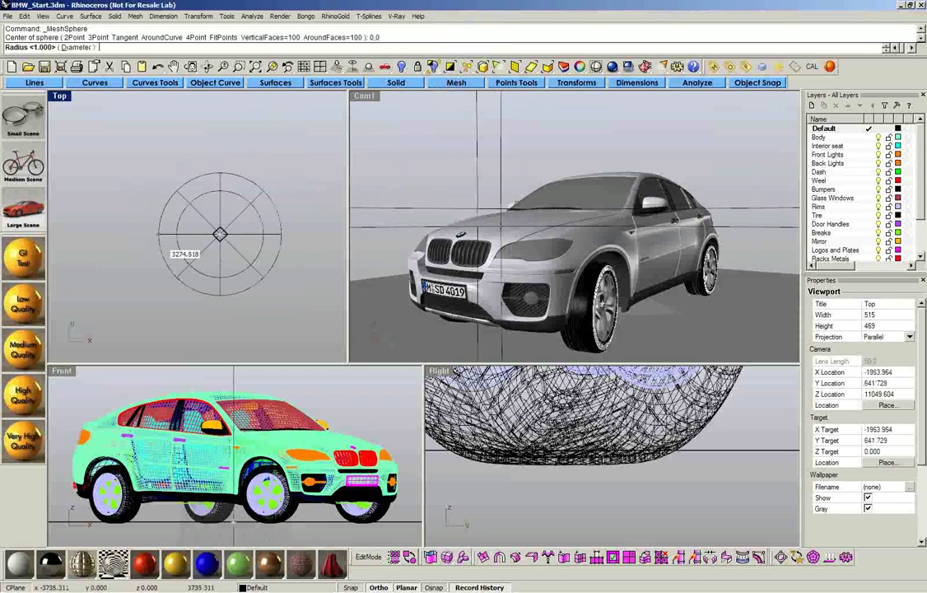
left_click(141, 255)
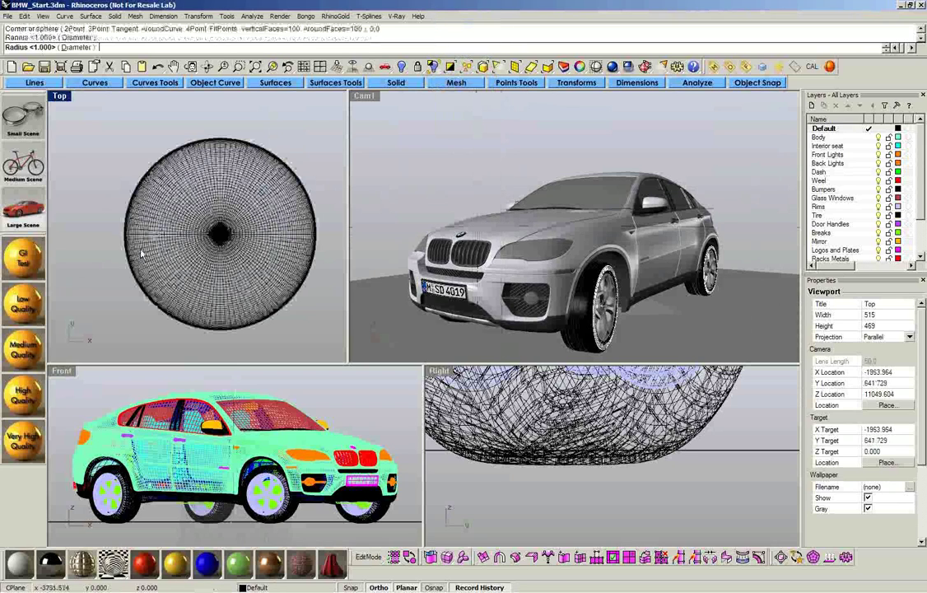
scroll(145, 256, "up", 2)
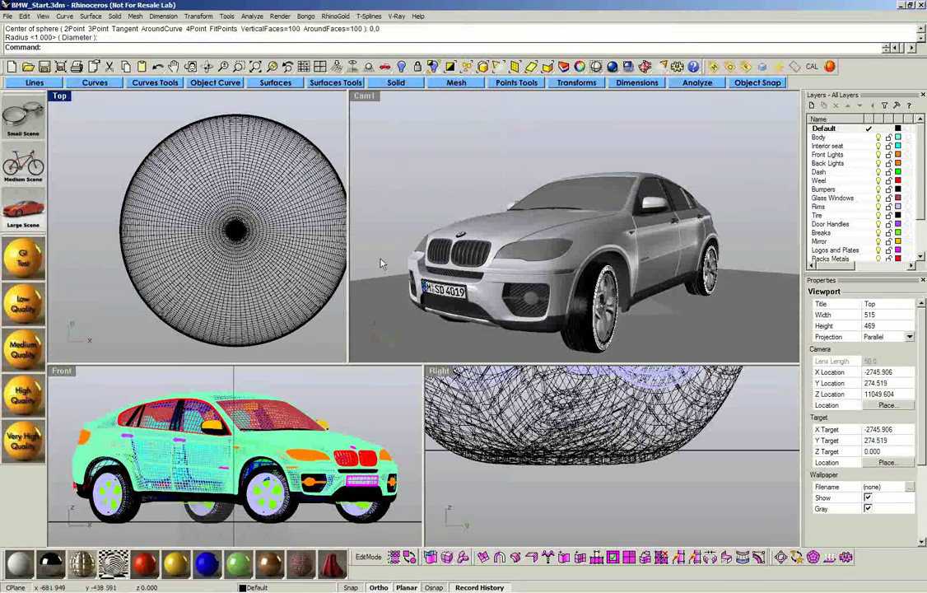
- Mirror the mesh sphere across the Y axis, delete the original, and flip the sphere's mesh direction
left_click(283, 167)
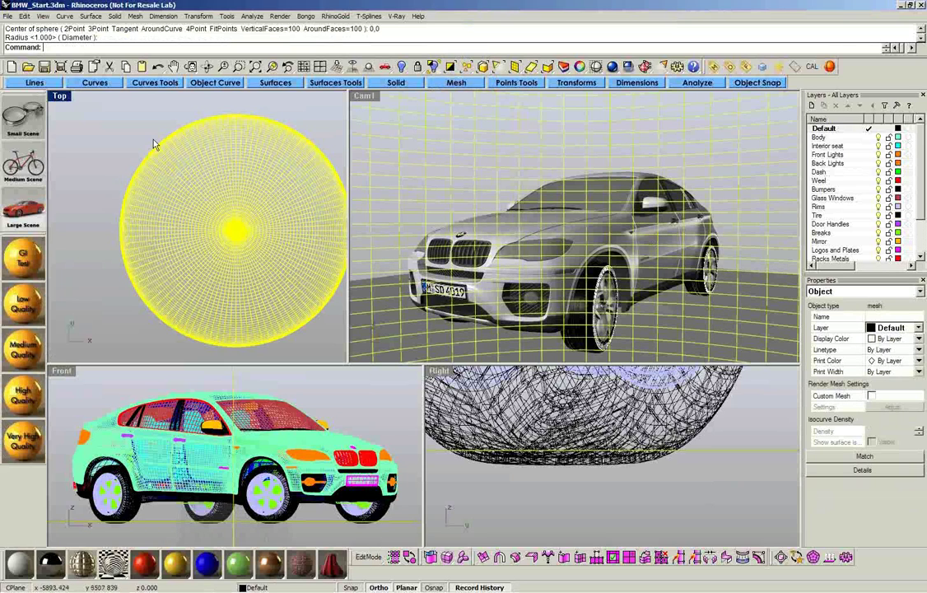
middle_click(276, 164)
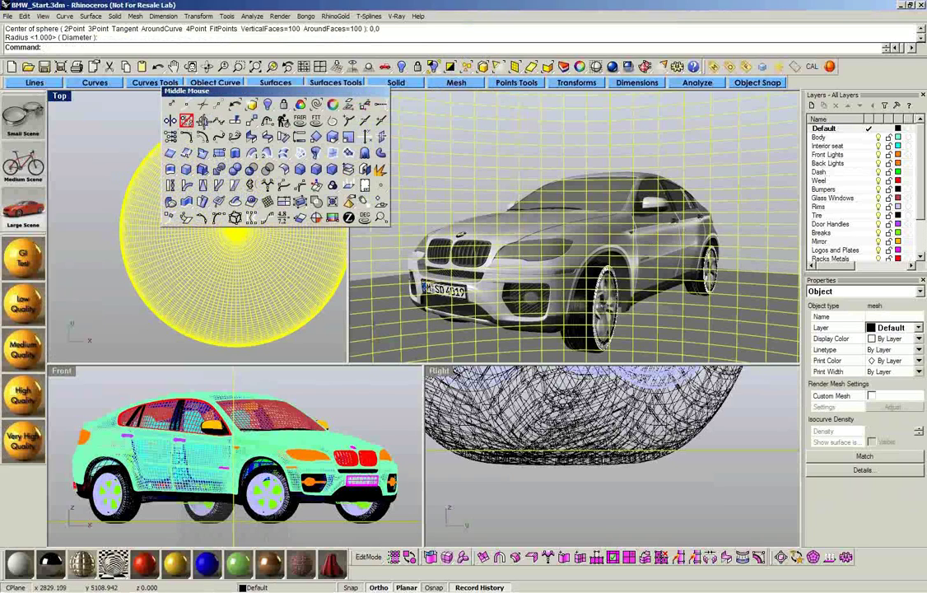
left_click(203, 121)
left_click(217, 138)
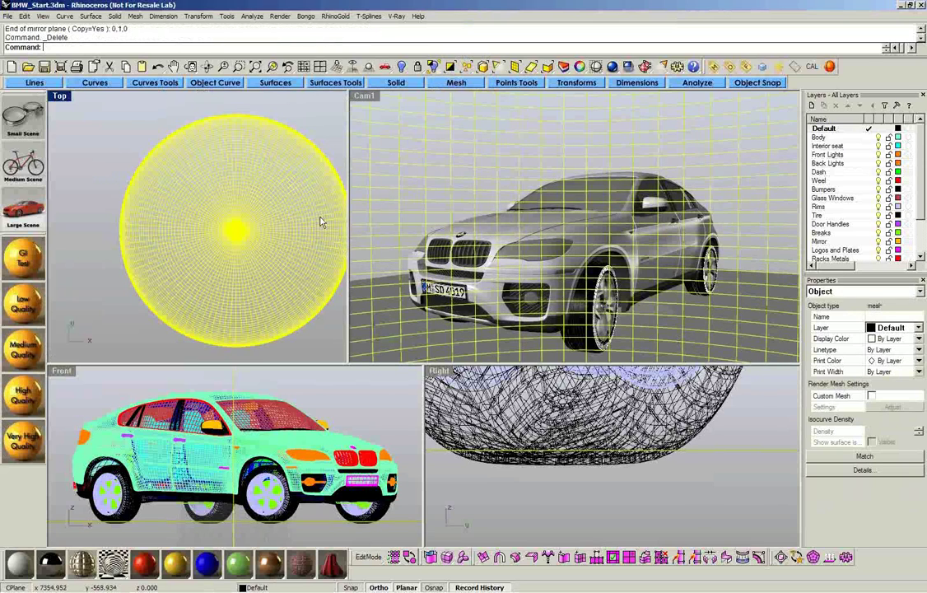
middle_click(296, 173)
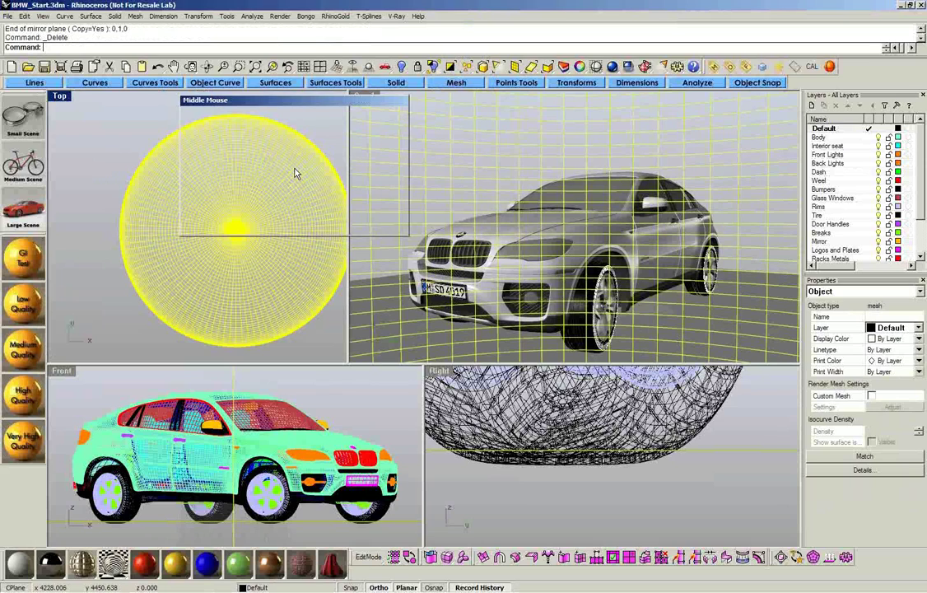
left_click(364, 191)
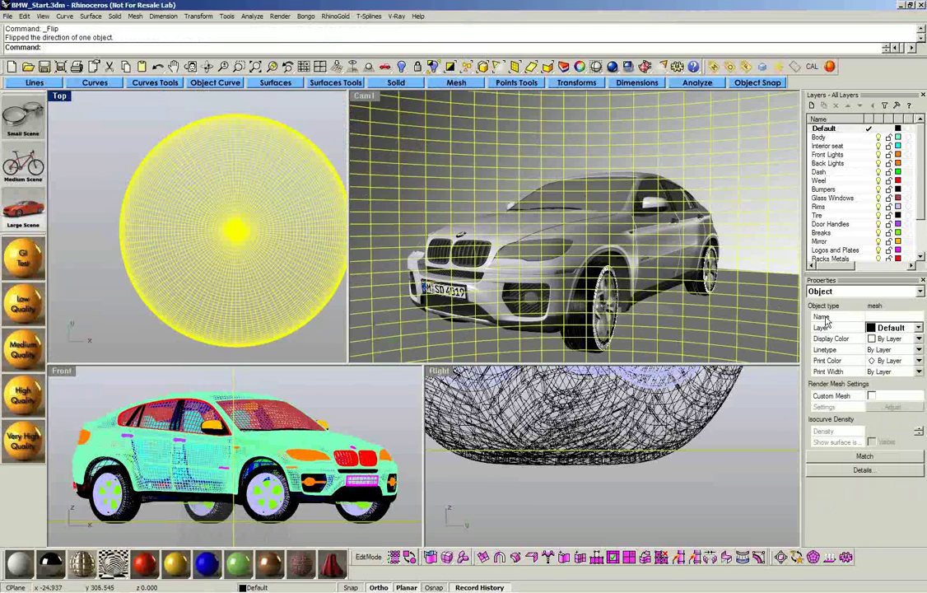
- Assign the sphere a Basic material in its object properties
left_click(857, 291)
left_click(832, 313)
left_click(857, 291)
left_click(828, 303)
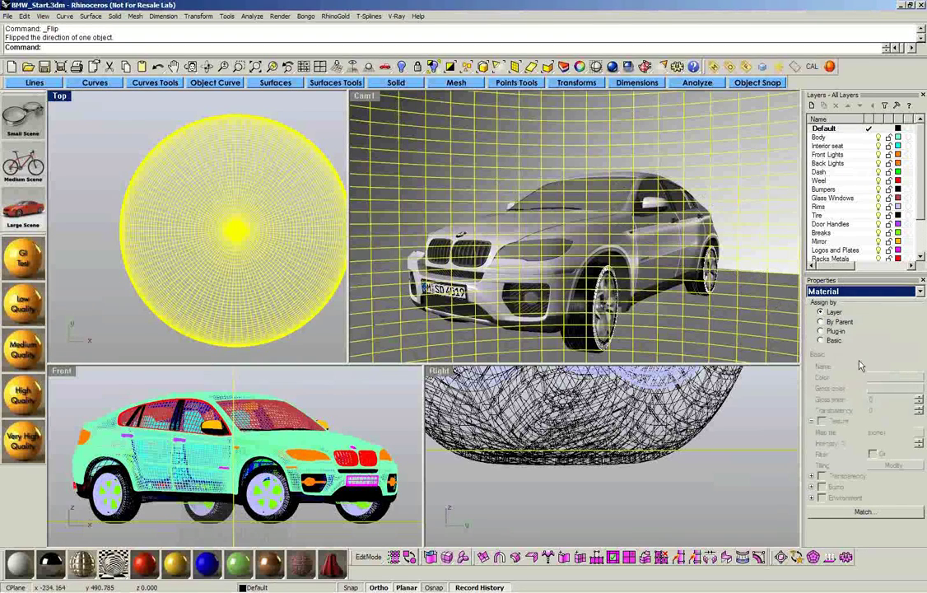
left_click(835, 342)
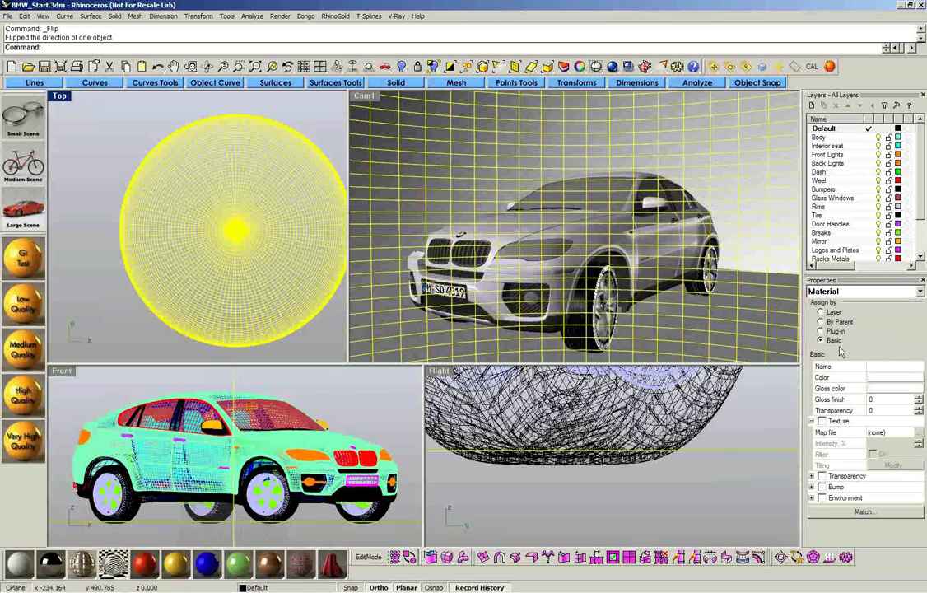
- Map fin4_Small.jpg from the Old_Industrial_Hall folder of sIBL-Collection onto the sphere as its texture, and deselect the sphere
left_click(822, 421)
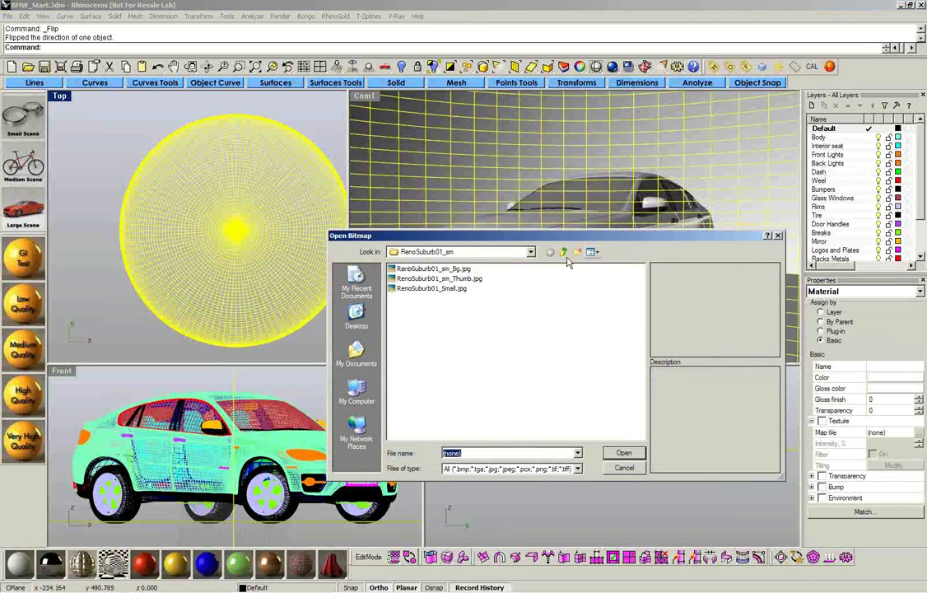
left_click(561, 252)
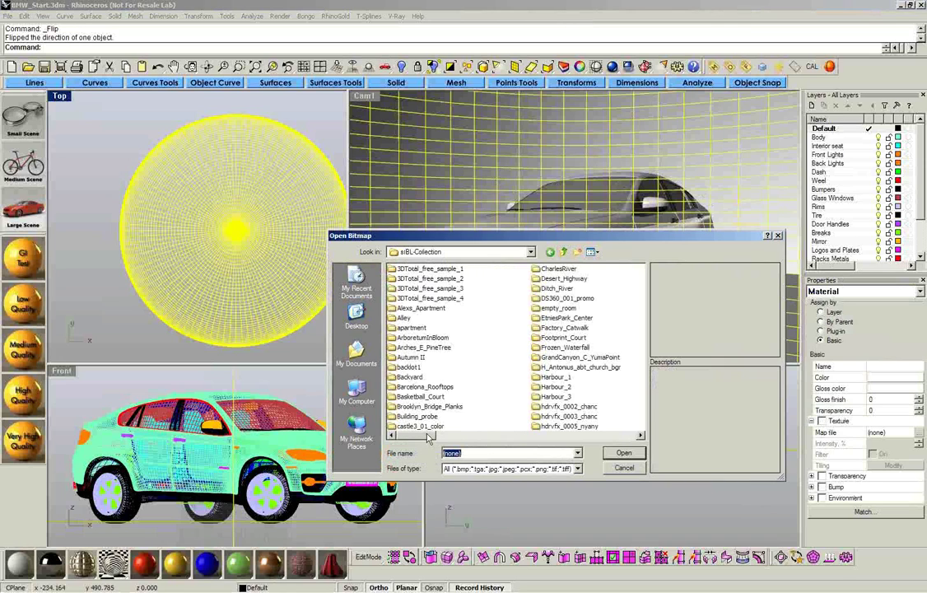
left_click(459, 437)
left_click(459, 436)
double_click(568, 383)
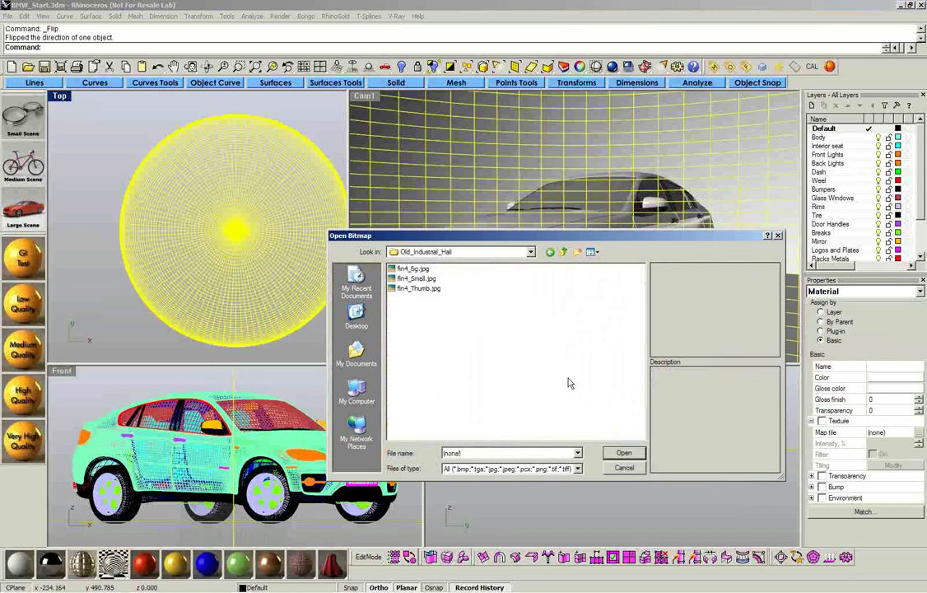
left_click(591, 252)
left_click(614, 264)
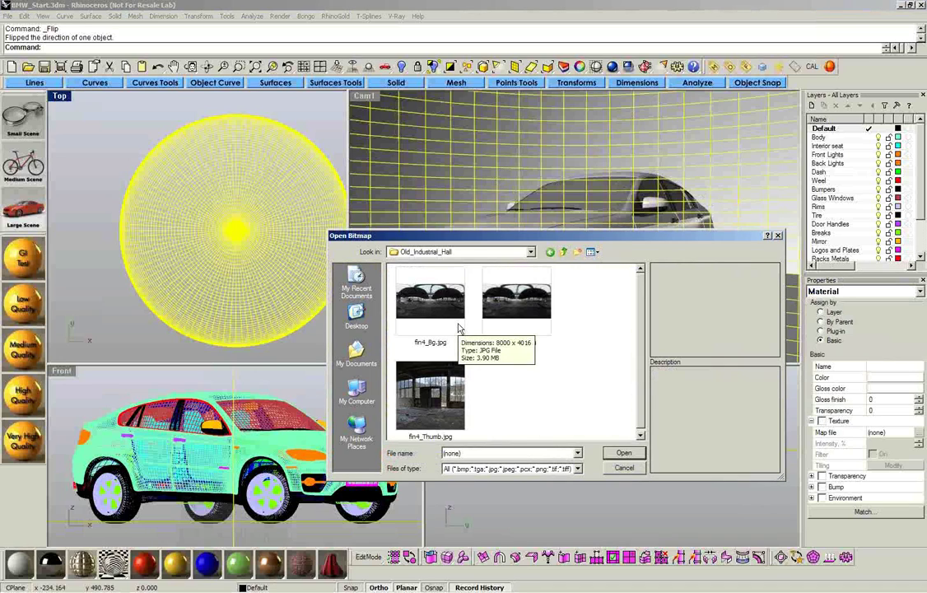
double_click(529, 305)
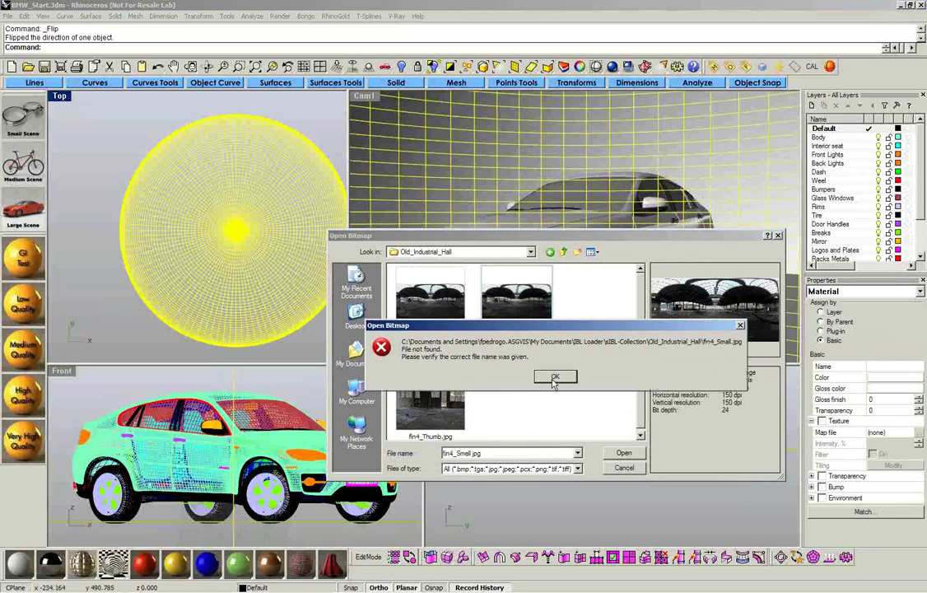
left_click(555, 378)
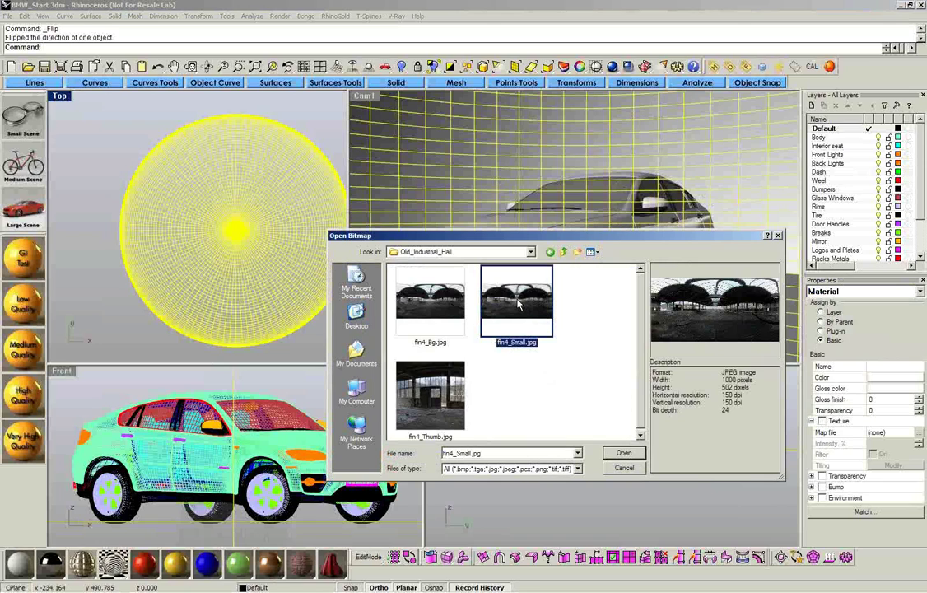
double_click(518, 304)
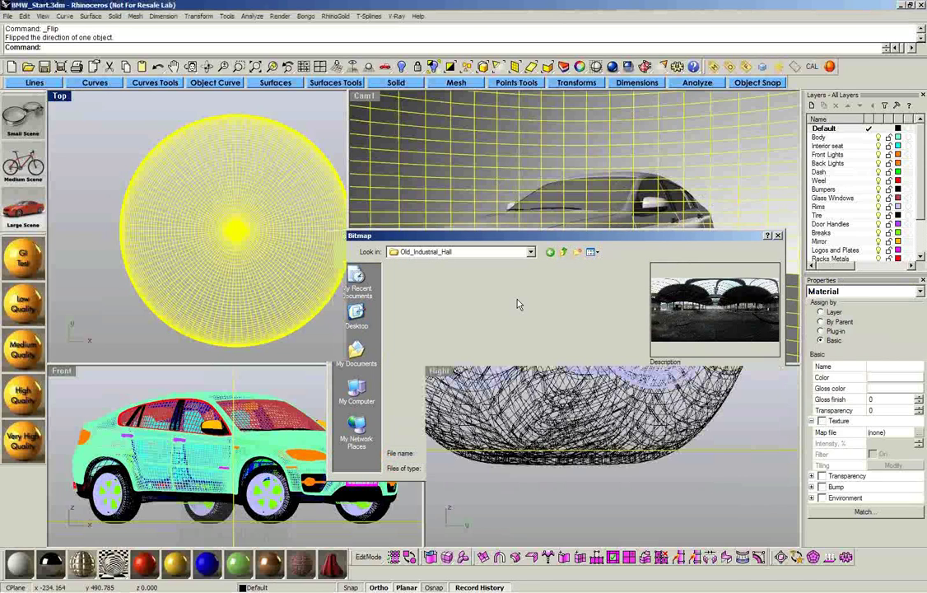
key("Escape")
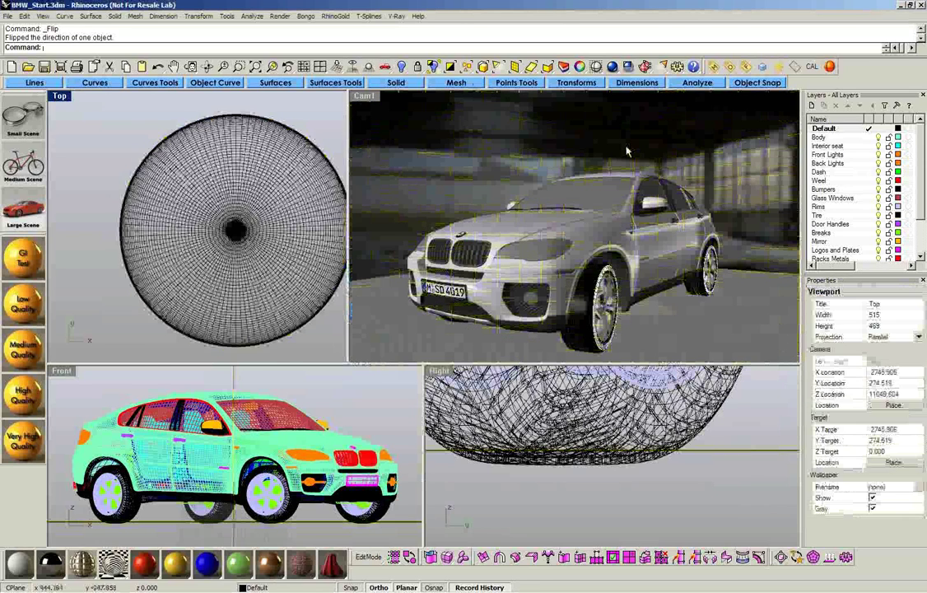
- Examine how the industrial hall image surrounds the car from several angles in the Cam1 view
right_click_drag(626, 152, 490, 169)
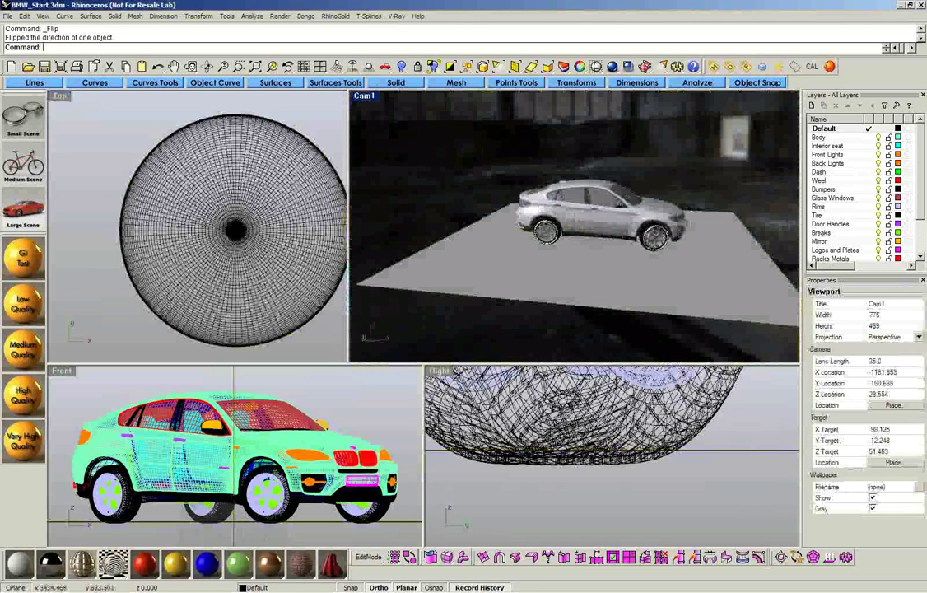
right_click_drag(452, 235, 478, 243)
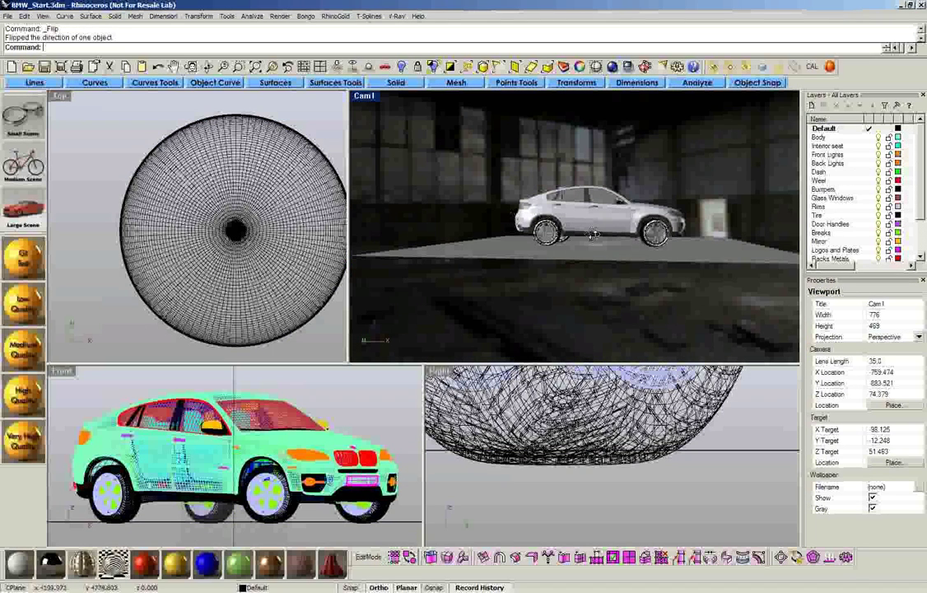
right_click_drag(580, 262, 635, 233)
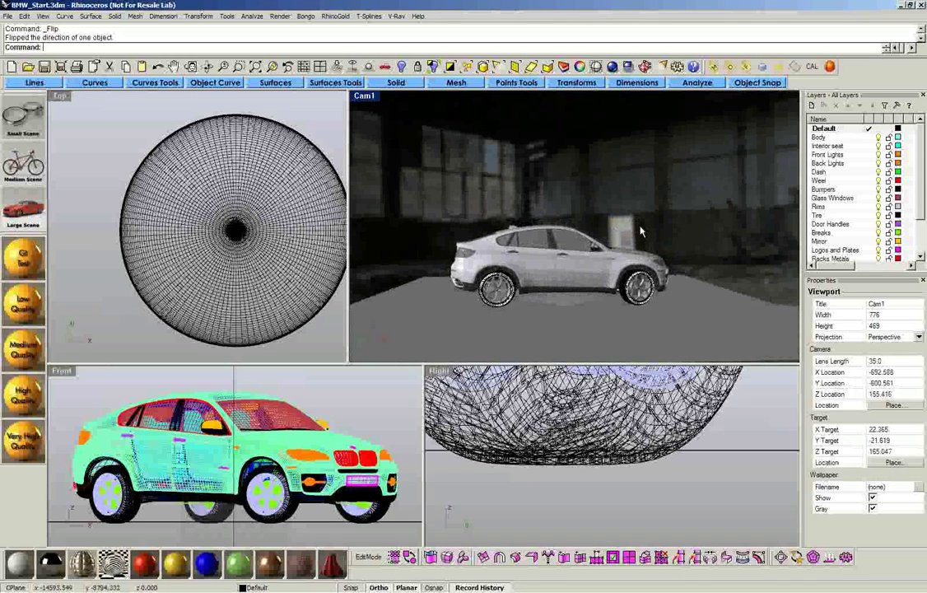
- Open the V-Ray material editor and render options, and set the GI (Skylight) texture type to Bitmap
left_click(715, 66)
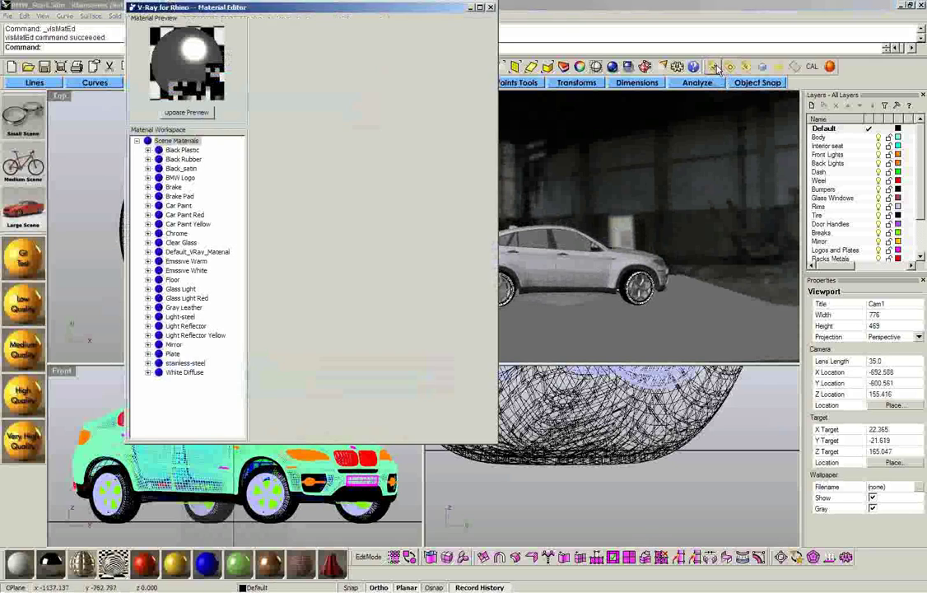
left_click(736, 67)
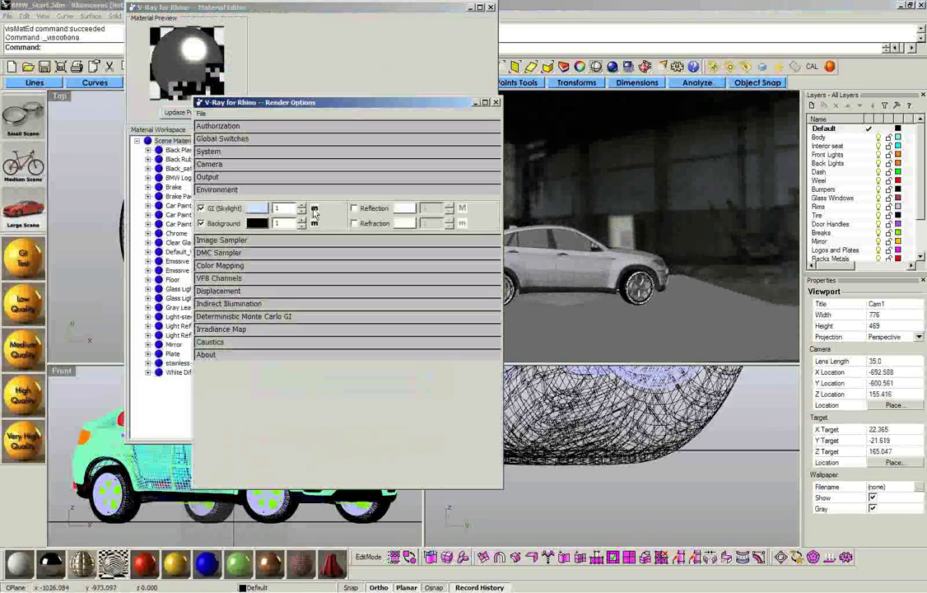
left_click(315, 210)
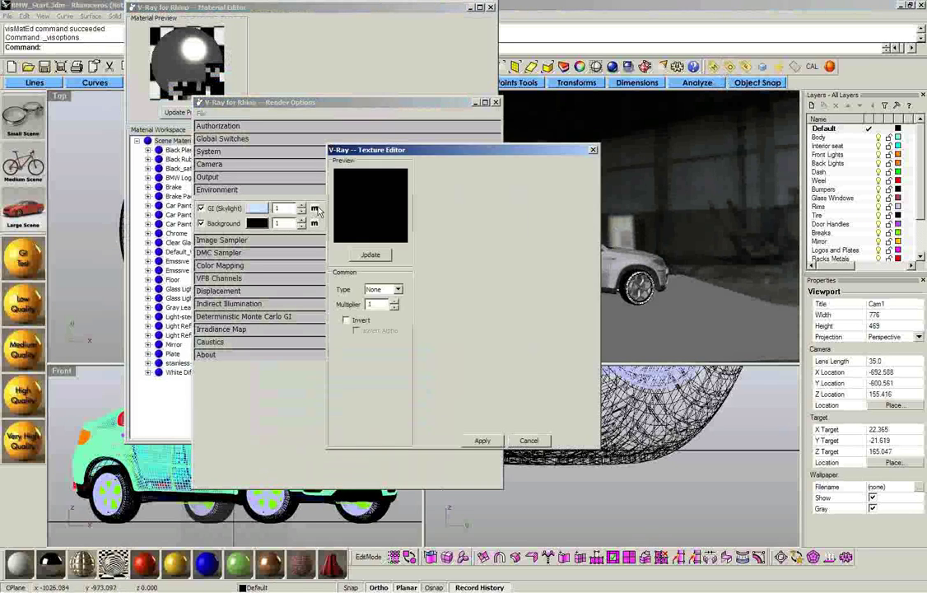
left_click(383, 290)
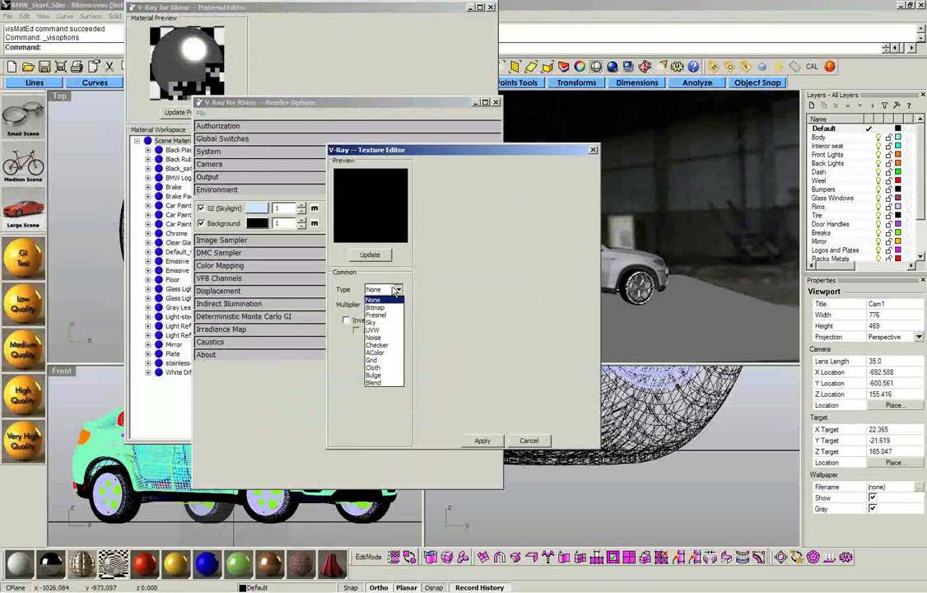
left_click(390, 308)
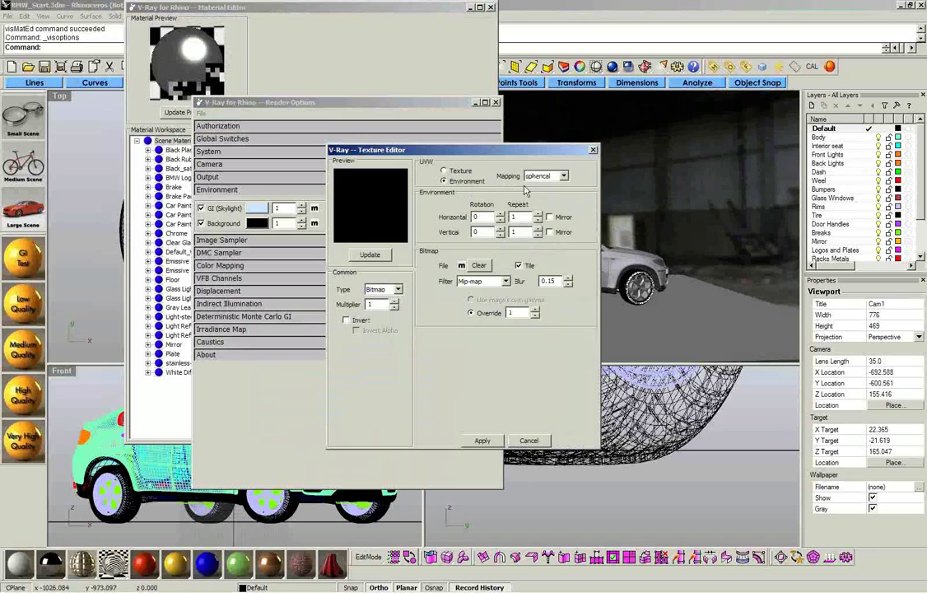
- Load fin4_Env.hdr from Old_Industrial_Hall as the skylight bitmap, enter .8 in its texture settings, and apply the texture
left_click(462, 265)
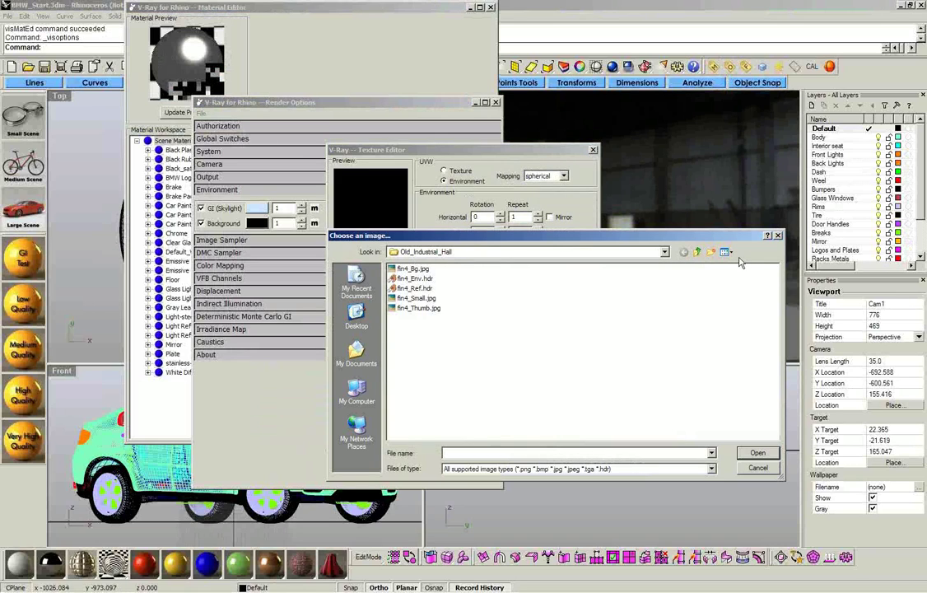
left_click(726, 251)
left_click(740, 265)
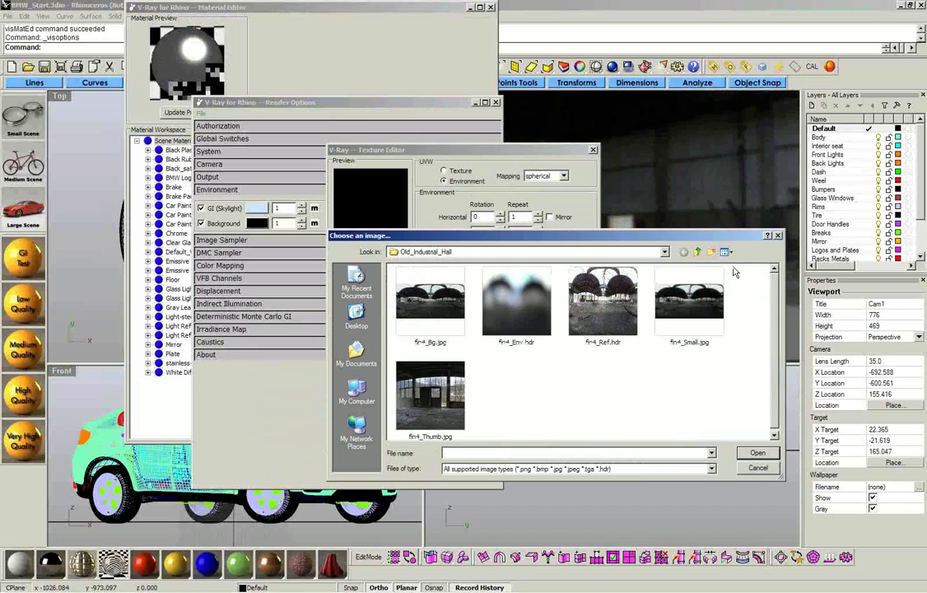
left_click(527, 302)
double_click(527, 300)
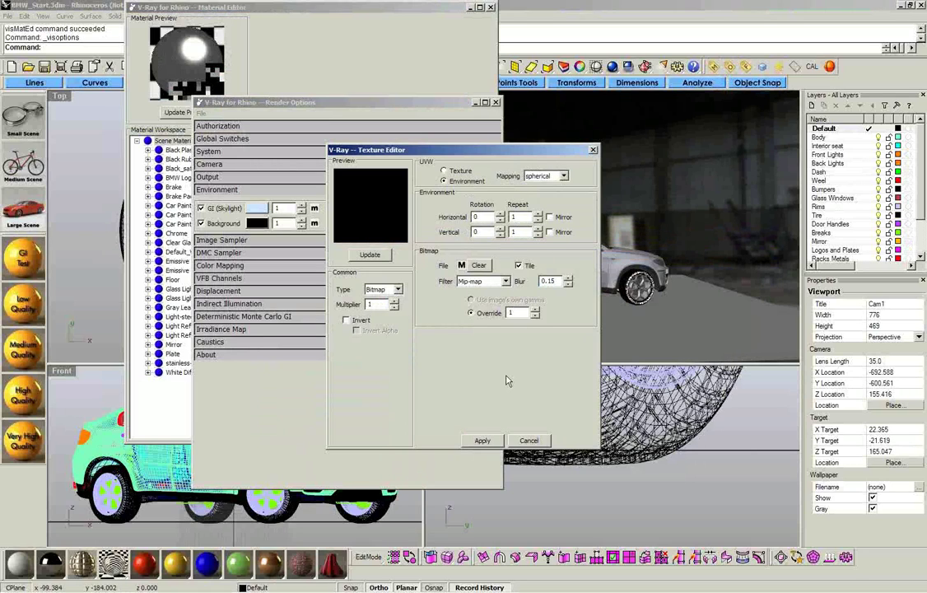
type(".8")
left_click(482, 441)
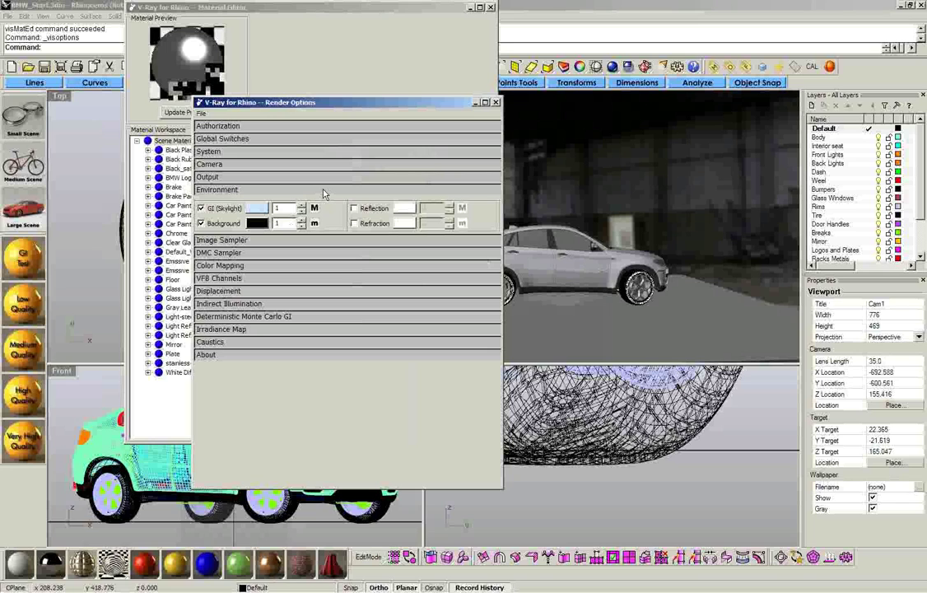
- Close the material editor, hide the environment sphere, and render the car from a front three-quarter angle in Cam1
left_click(491, 7)
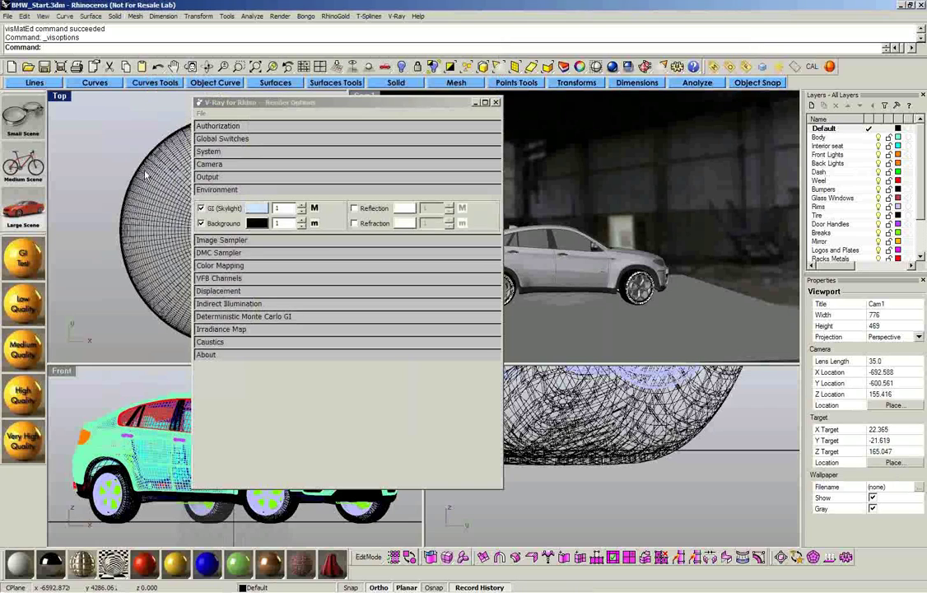
left_click(127, 138)
middle_click(128, 138)
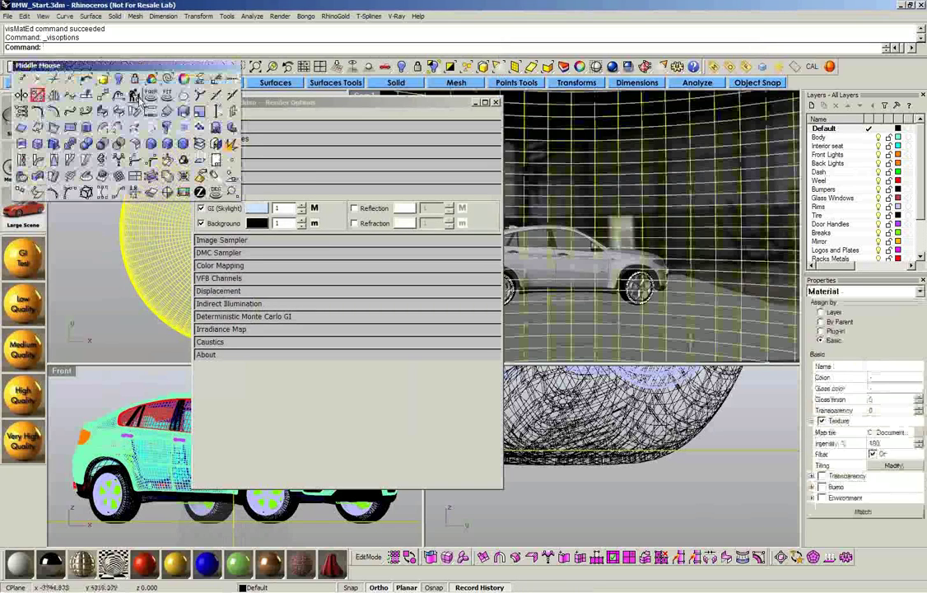
left_click(123, 136)
right_click_drag(709, 276, 616, 250)
scroll(606, 278, "up", 2)
left_click(677, 66)
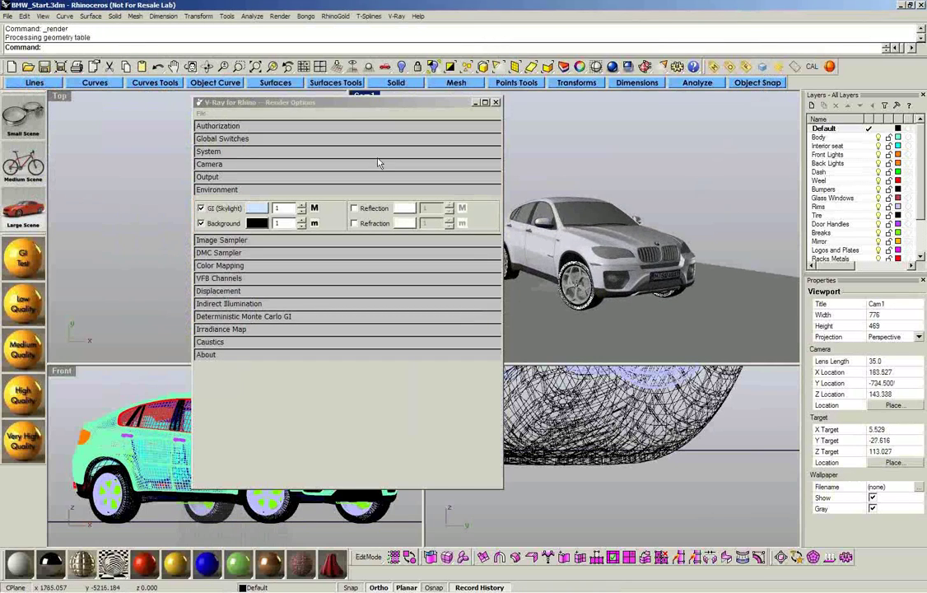
- Open the Background environment texture in the render options and set its type to Bitmap
left_click_drag(271, 104, 147, 83)
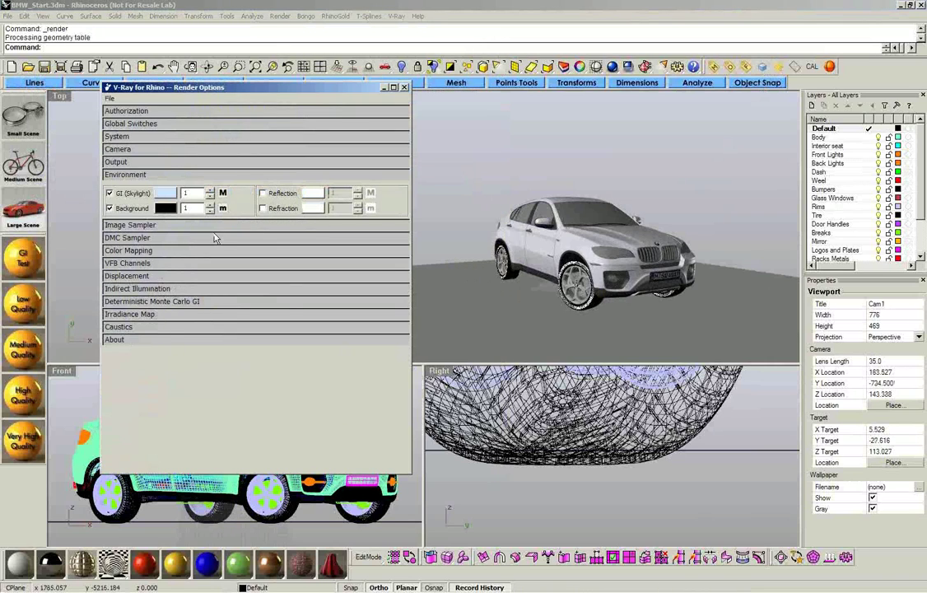
left_click(222, 208)
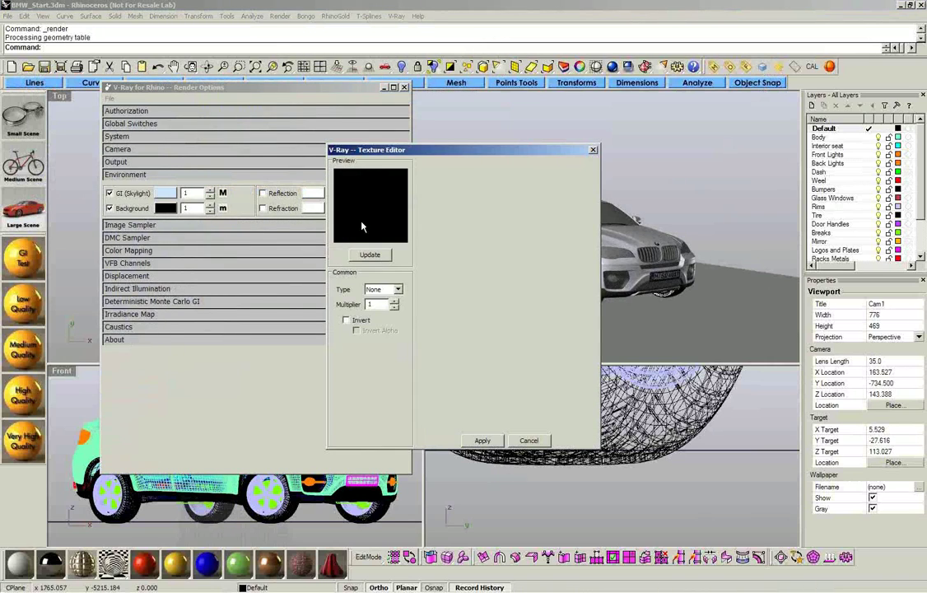
left_click_drag(419, 152, 261, 129)
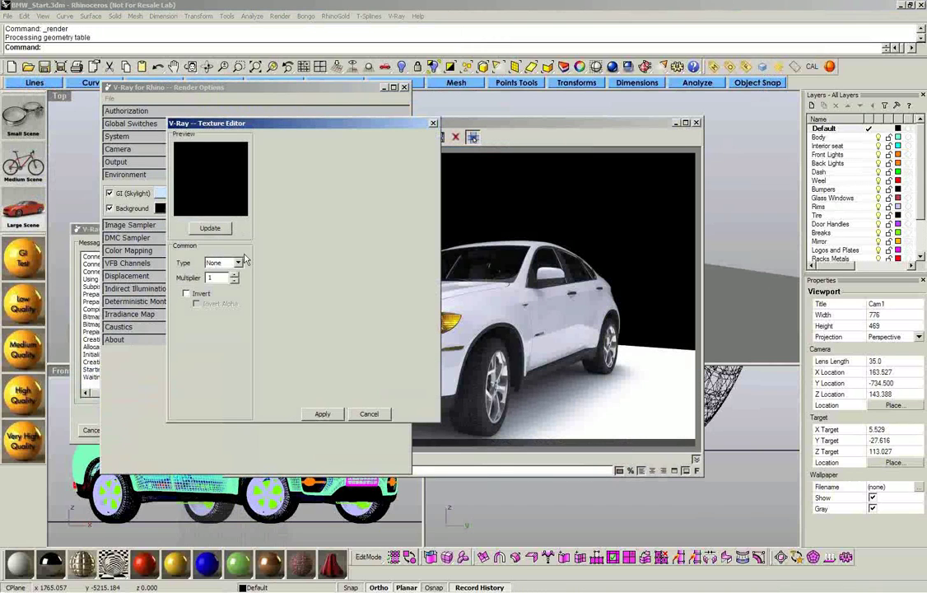
left_click(238, 262)
left_click(215, 281)
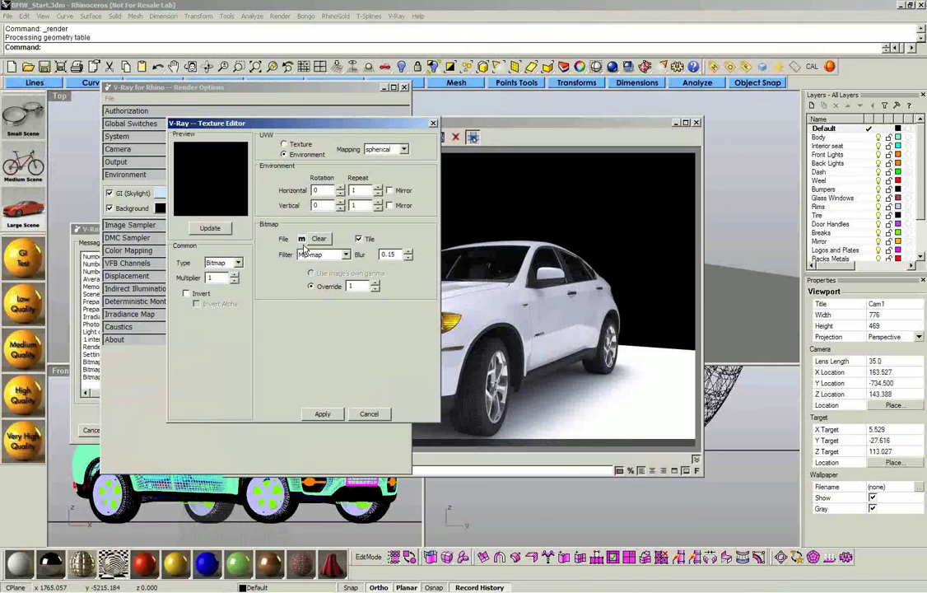
- Load fin4_Thumb.jpg from the Old_Industrial_Hall folder as the background bitmap
left_click(302, 238)
left_click(725, 252)
left_click(745, 265)
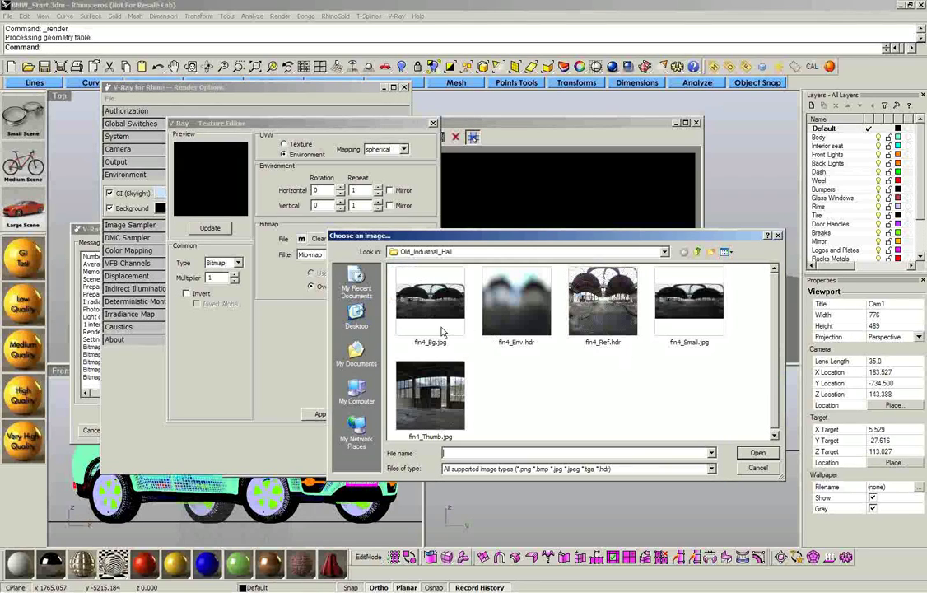
left_click(427, 395)
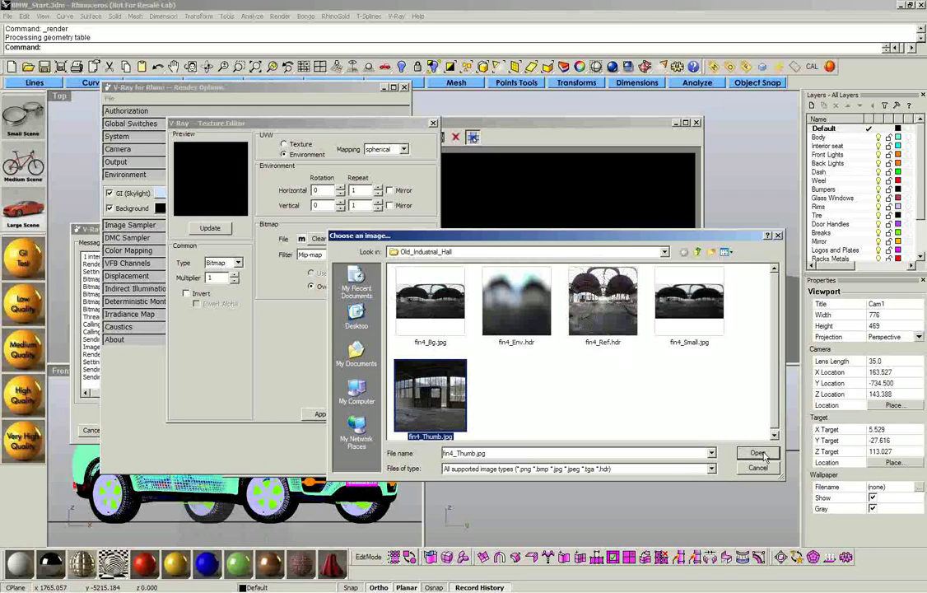
left_click(759, 454)
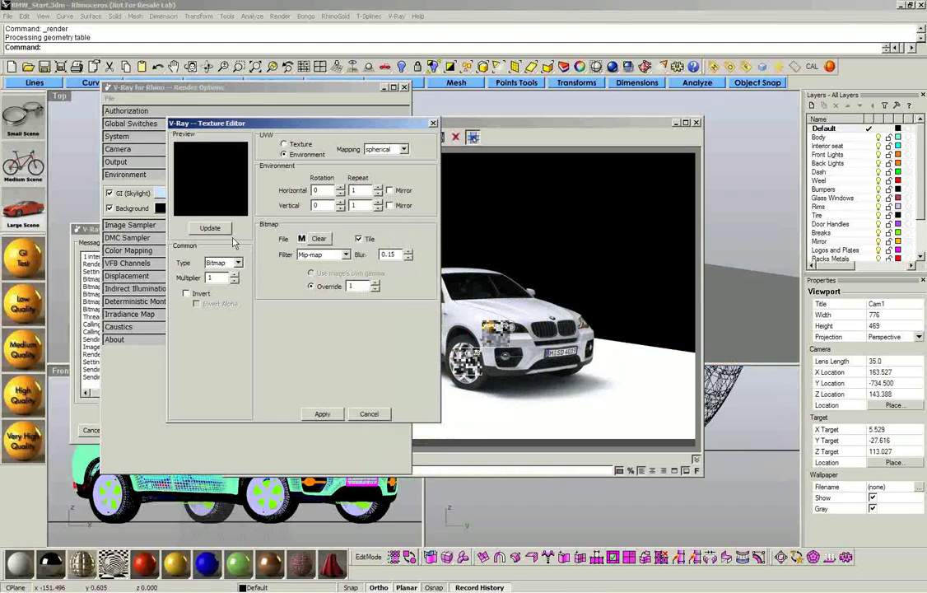
- Set the background texture's multiplier to 1.8 and apply the texture
left_click(222, 280)
type(".8")
left_click(337, 415)
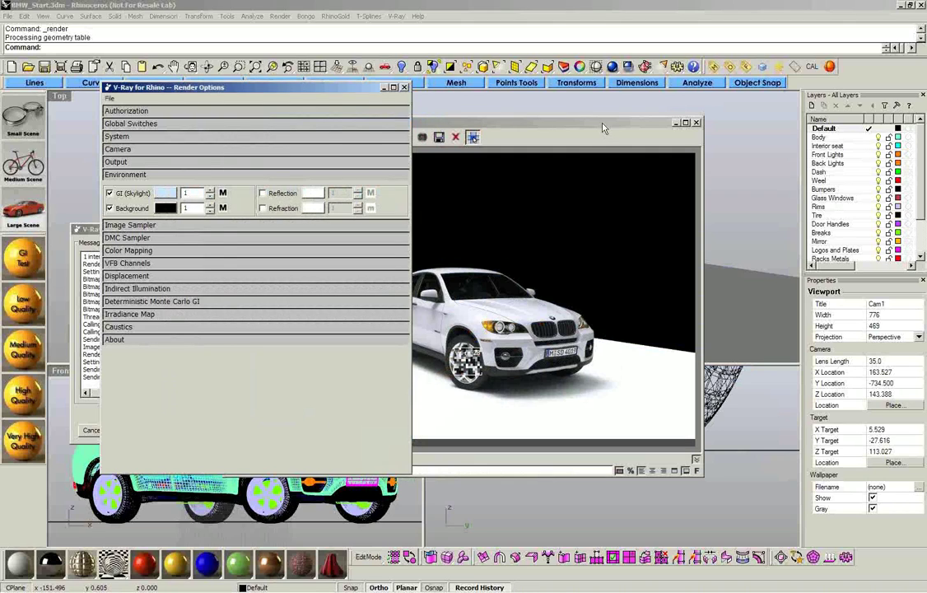
- Show the hidden hall sphere again and orbit Cam1 so the car stands in front of the hall windows
left_click(603, 125)
left_click_drag(603, 121, 677, 113)
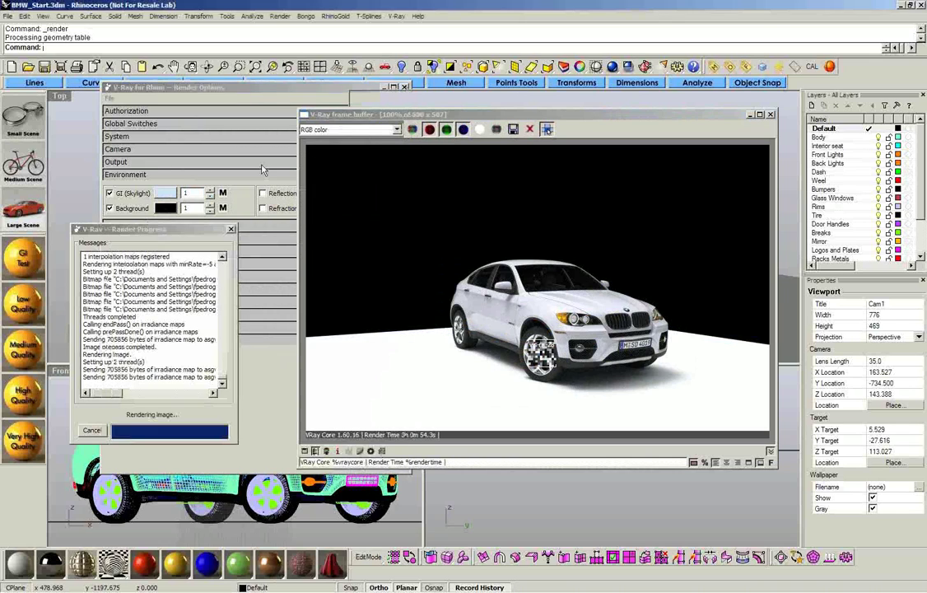
middle_click(255, 157)
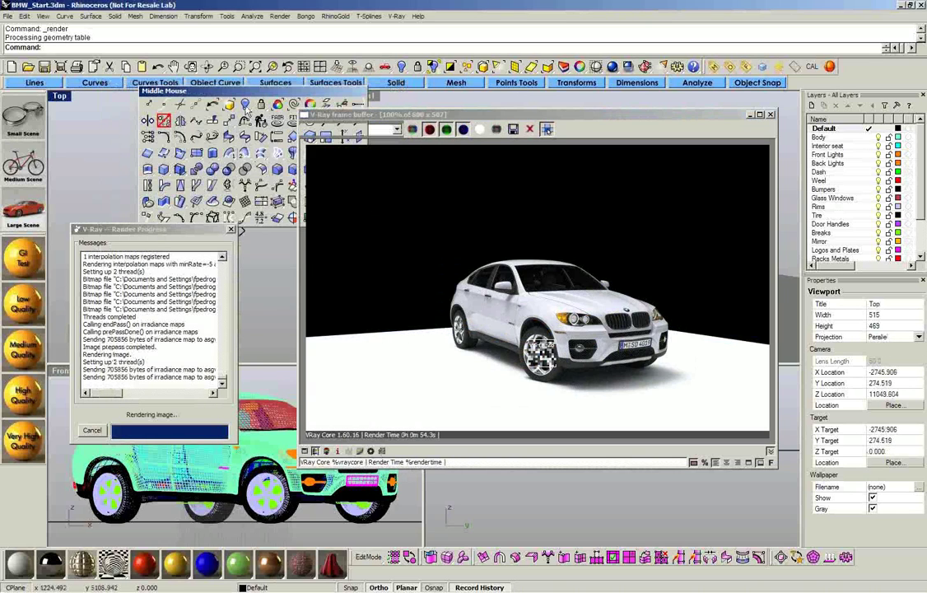
left_click(246, 105)
left_click_drag(725, 121, 434, 148)
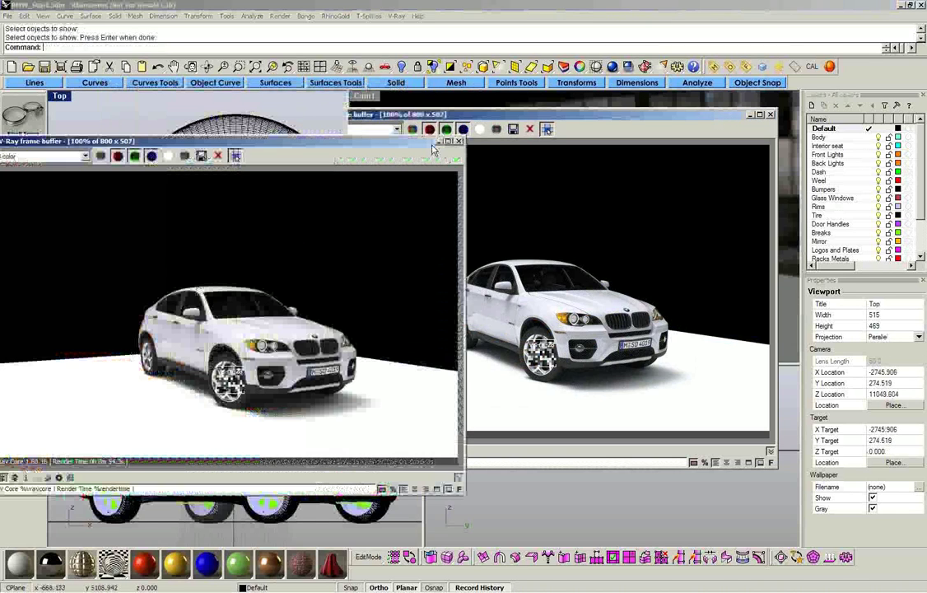
left_click(632, 336)
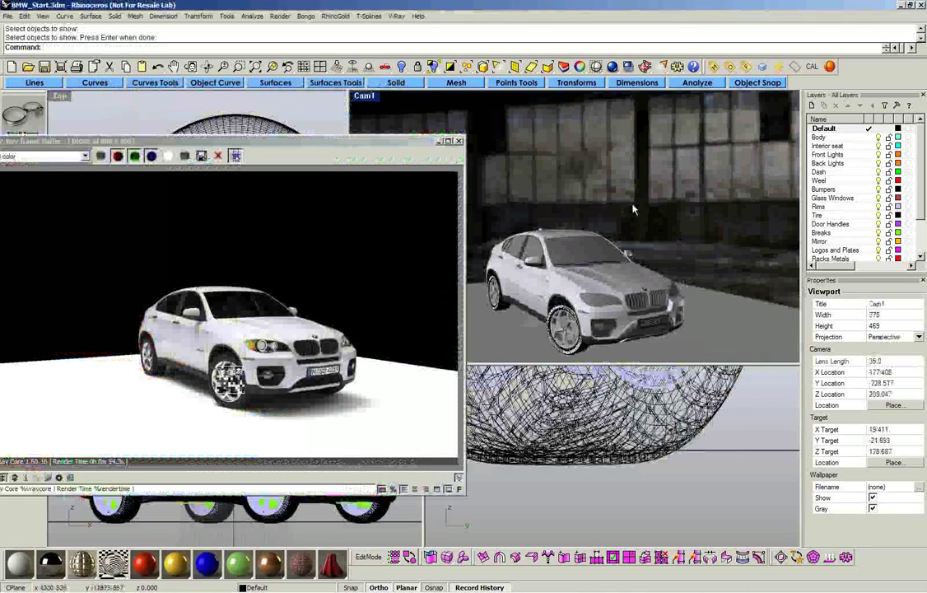
right_click_drag(632, 209, 653, 202)
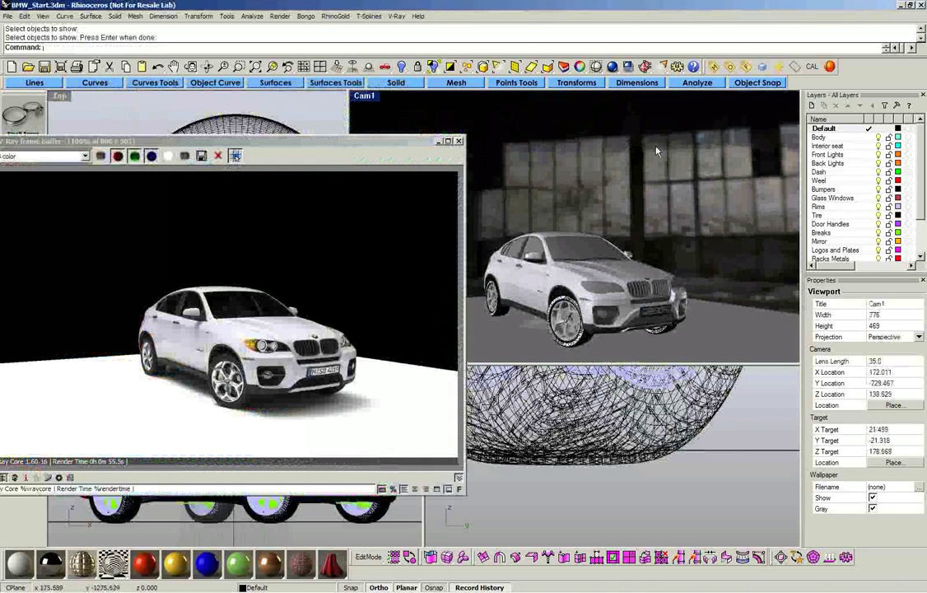
- Move the frame buffer aside and maximize the Cam1 viewport
left_click_drag(395, 142, 176, 122)
left_click(365, 124)
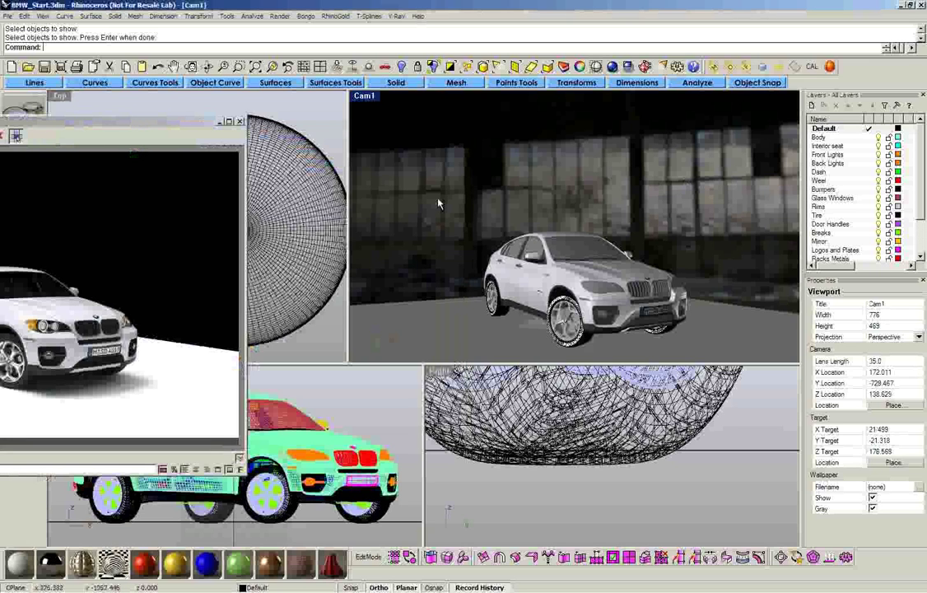
key("ctrl+m")
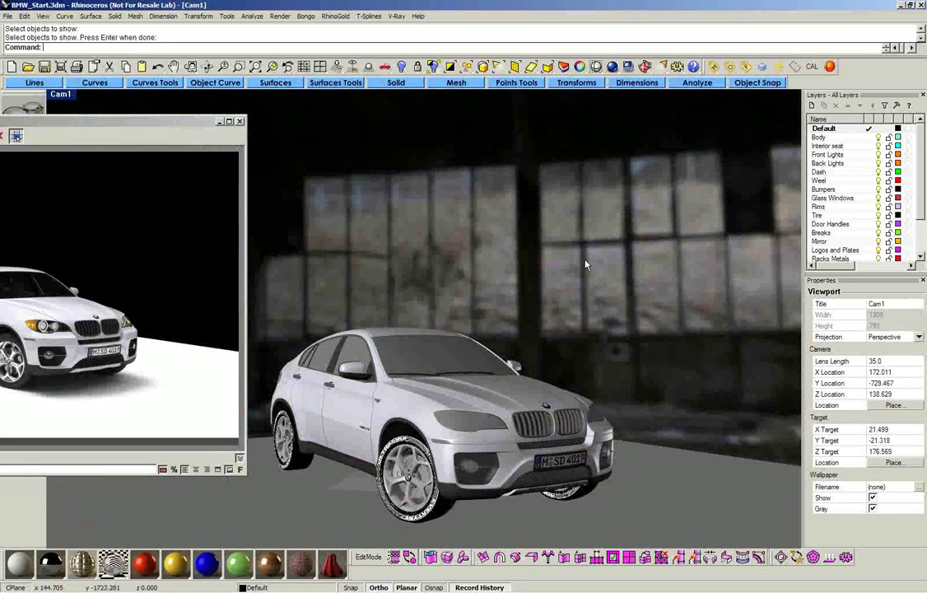
- Hide the hall sphere, render the Cam1 view, and bring the whole frame buffer into view
key("F7")
key("ctrl+h")
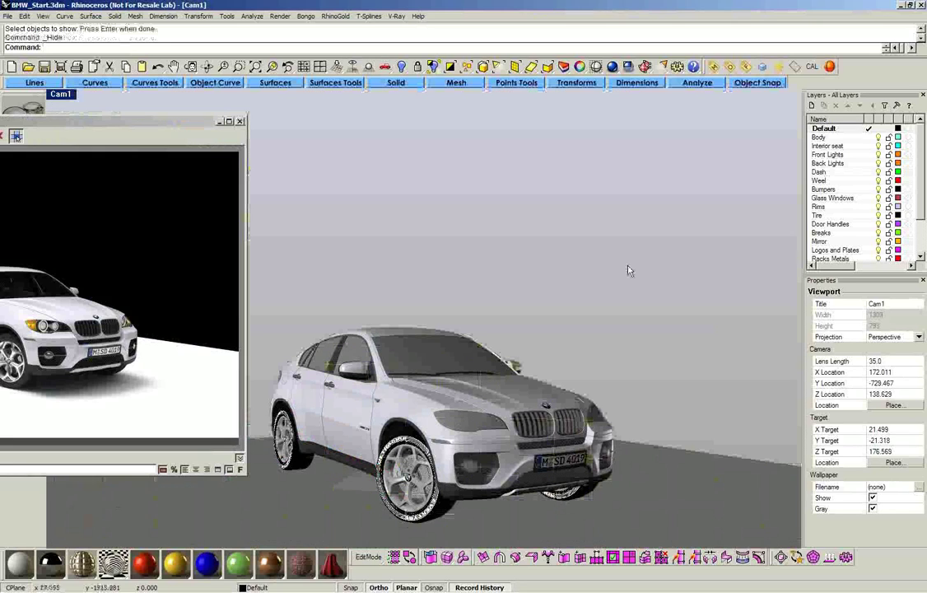
left_click(732, 69)
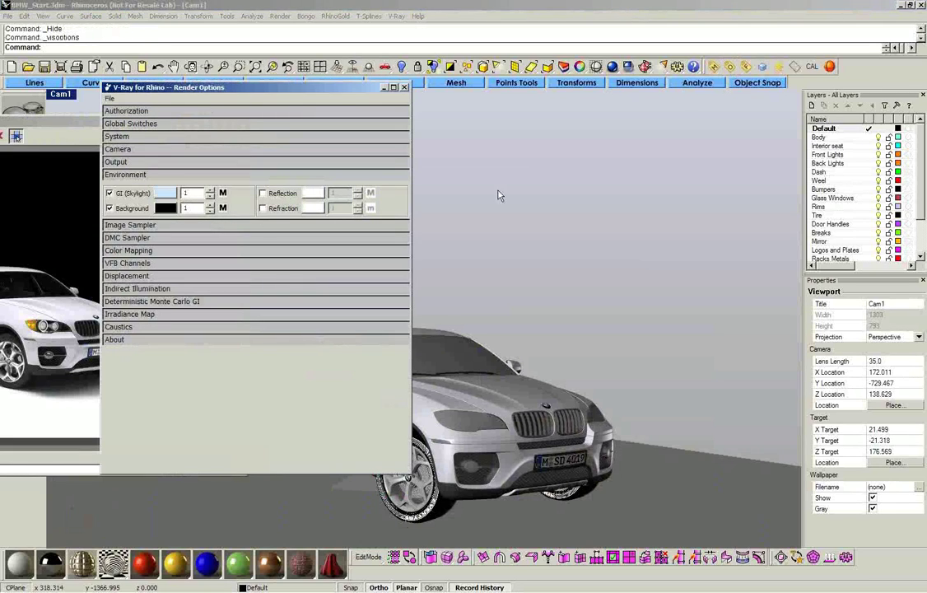
left_click(404, 87)
left_click(741, 70)
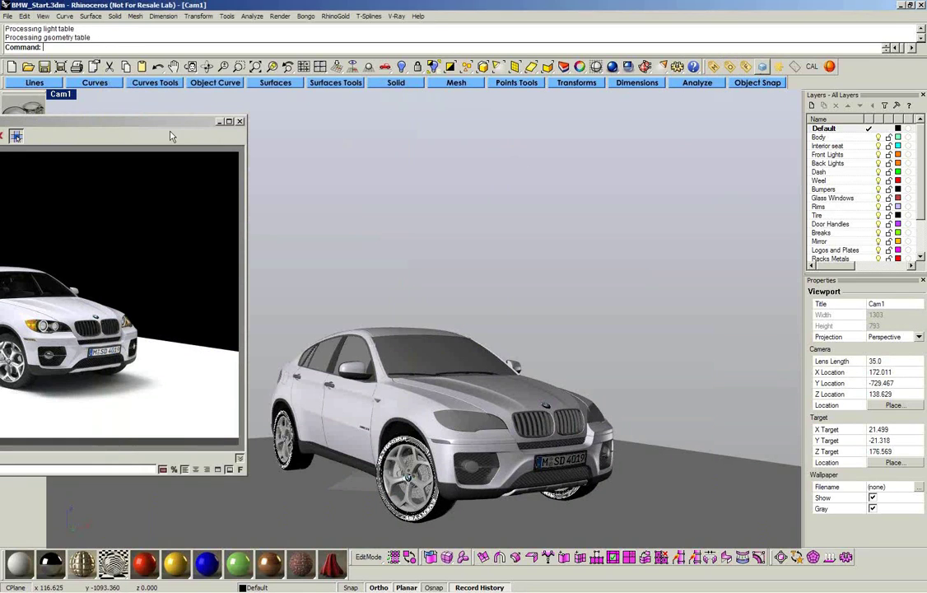
left_click_drag(161, 126, 668, 126)
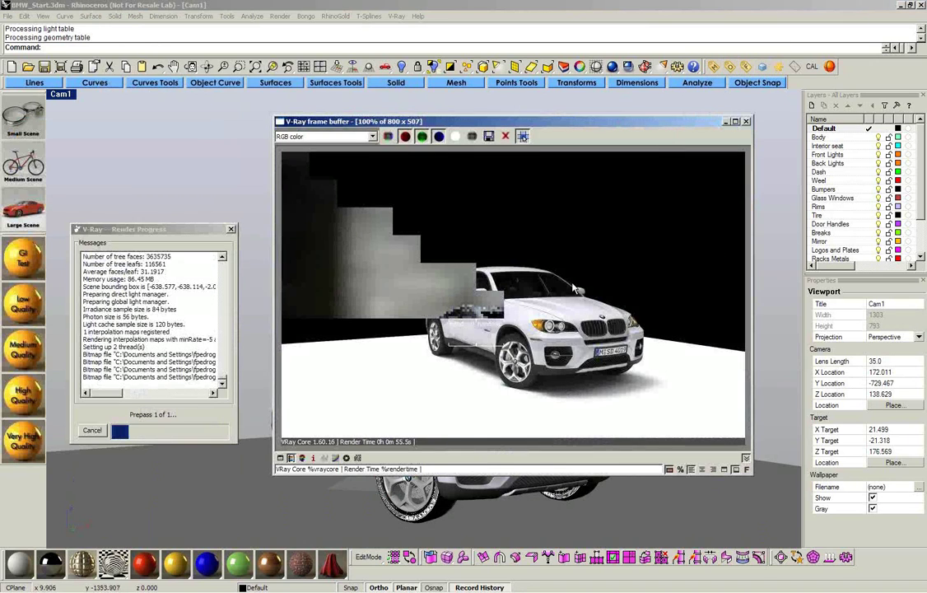
- Replace the background bitmap with fin4_Bg.jpg from Old_Industrial_Hall and apply the texture
left_click(687, 101)
left_click(730, 66)
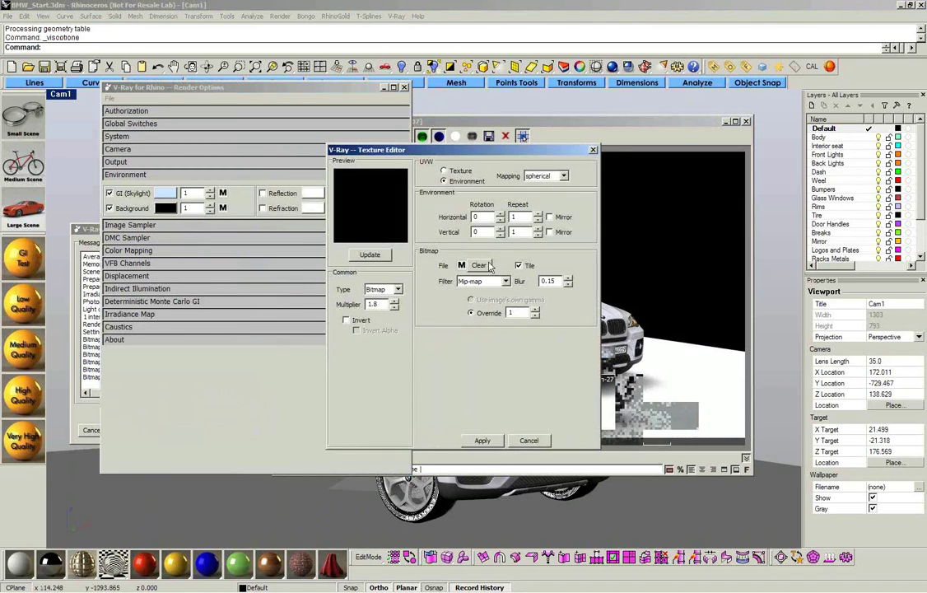
left_click(462, 265)
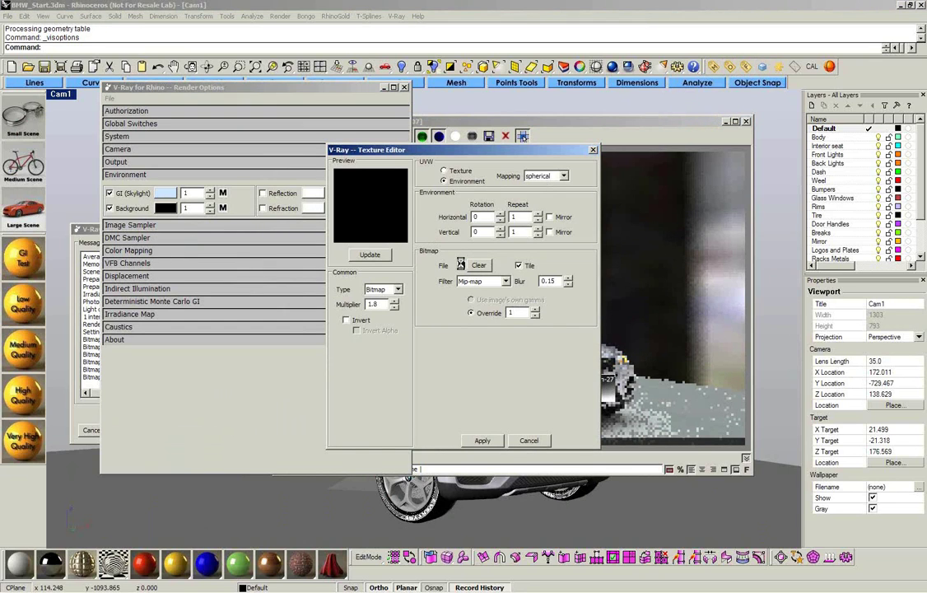
left_click(726, 254)
left_click(739, 264)
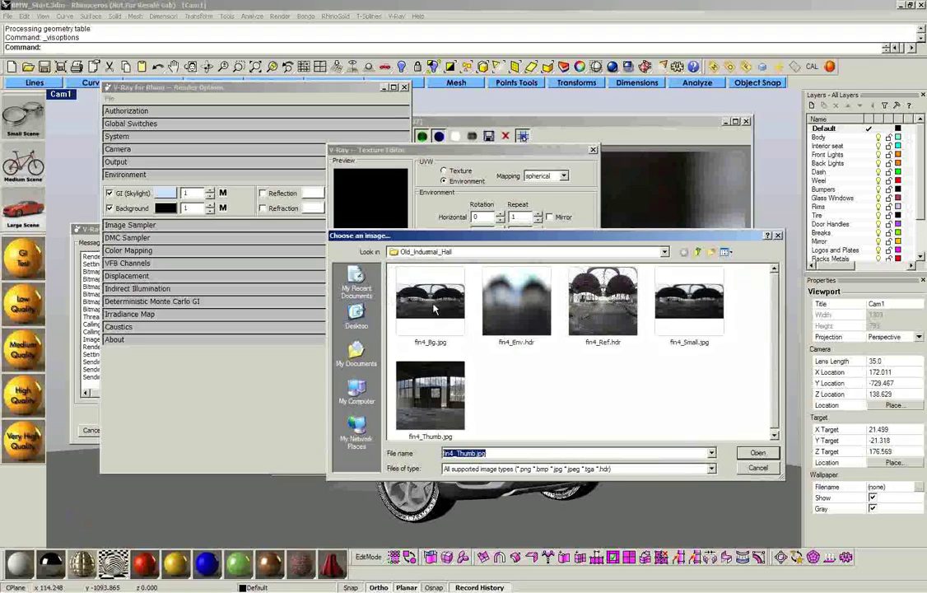
left_click(431, 308)
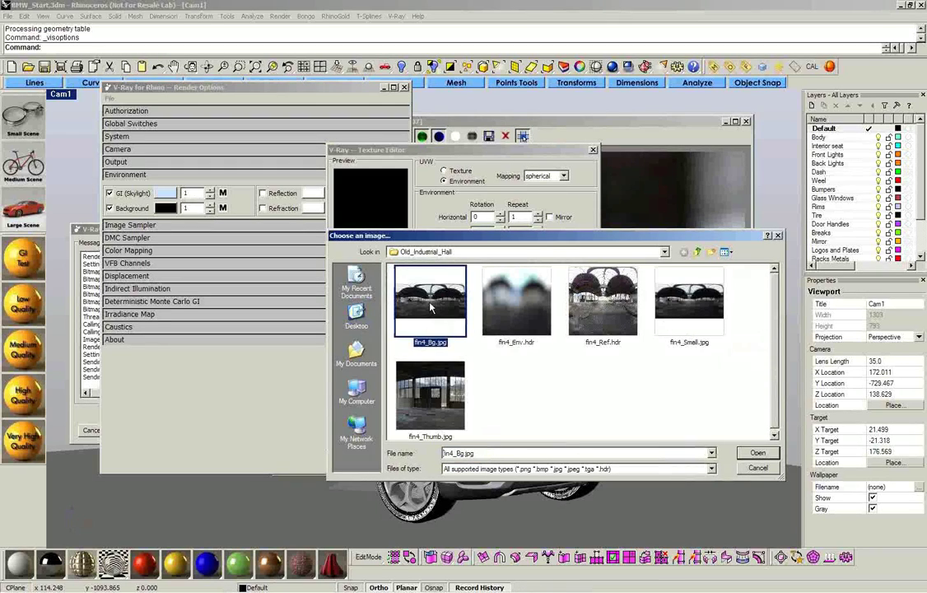
left_click(758, 453)
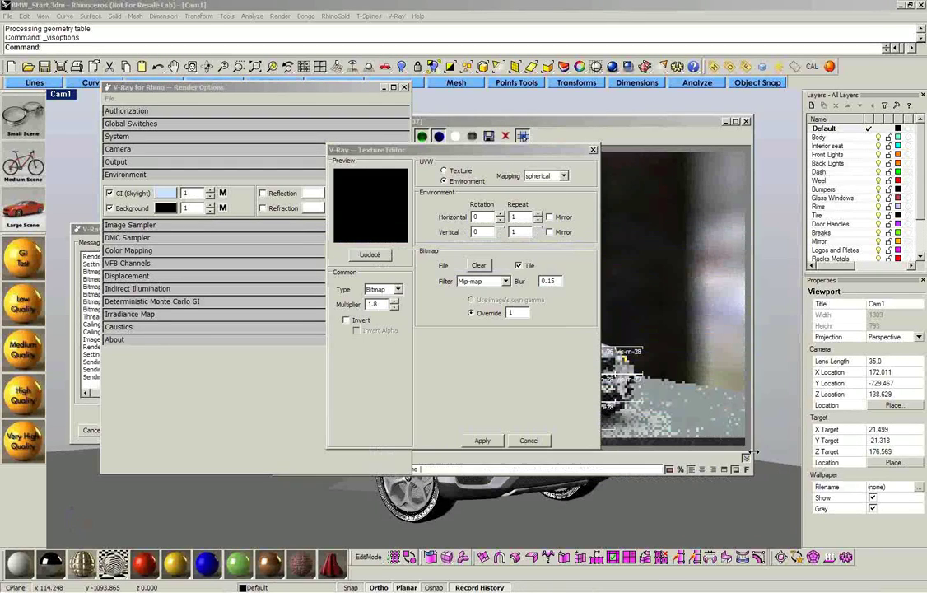
left_click(480, 440)
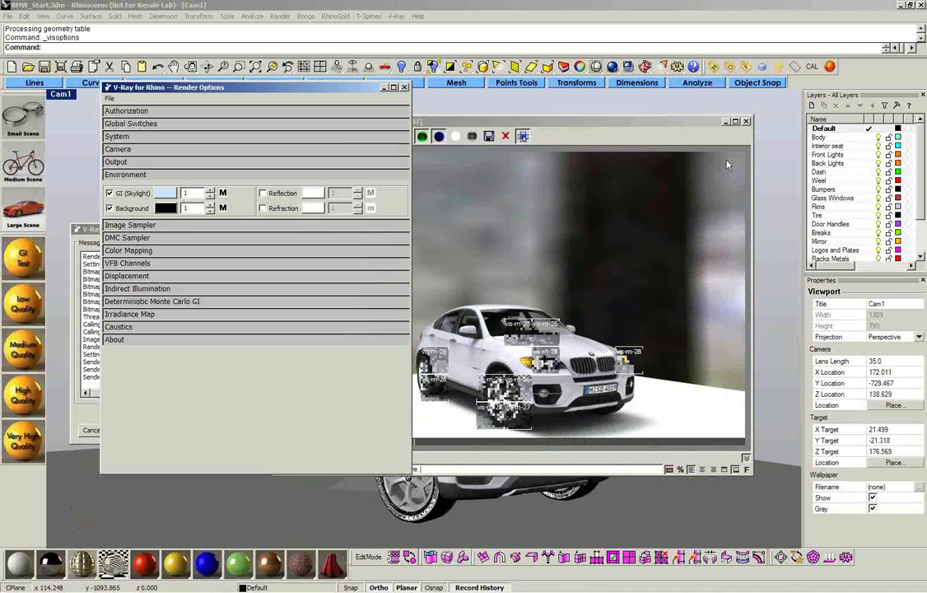
- Render the car again with the new background image and close the render options
left_click(573, 277)
left_click(748, 121)
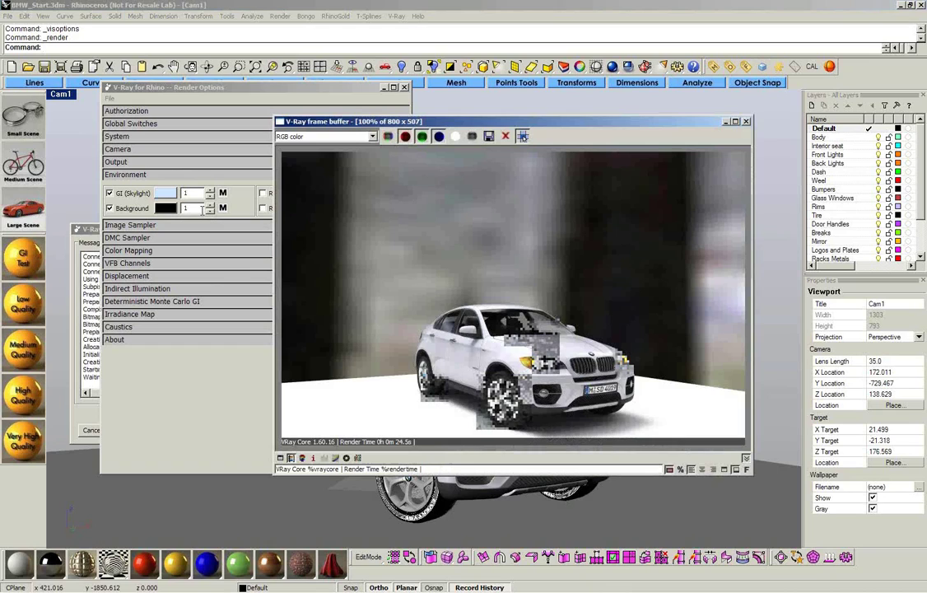
left_click(243, 201)
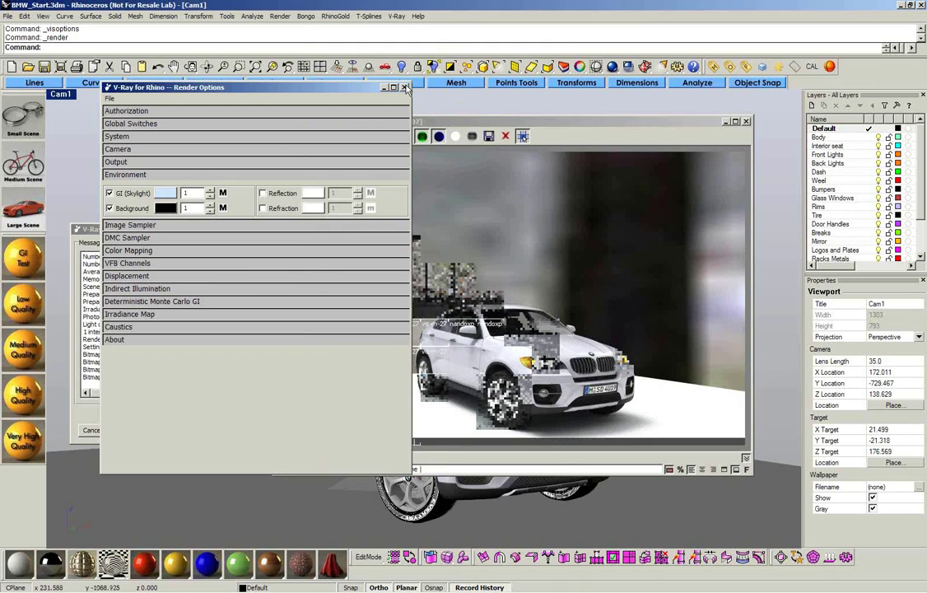
left_click(405, 87)
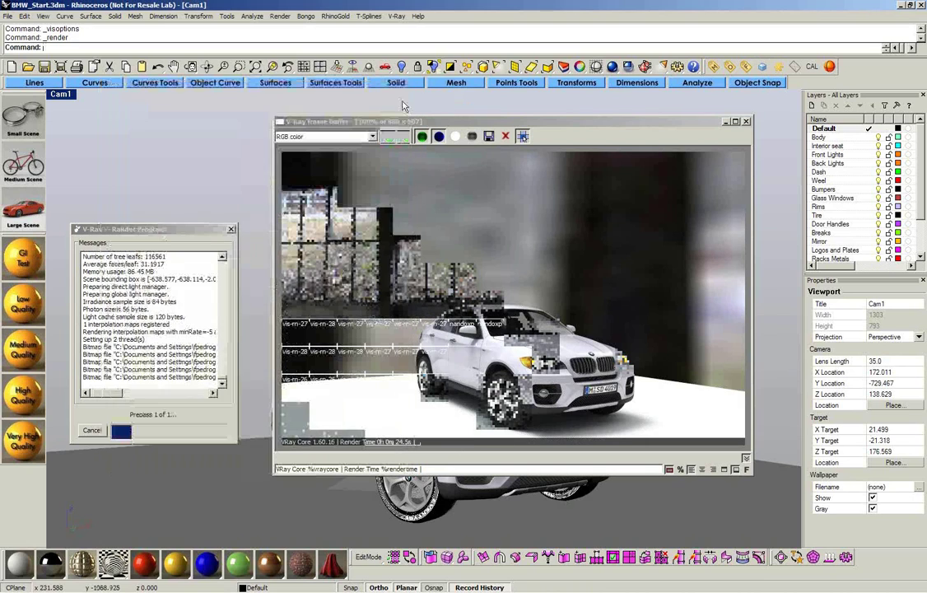
- Show the hidden hall sphere and reposition the frame buffer to compare the render with the Cam1 view
middle_click(174, 186)
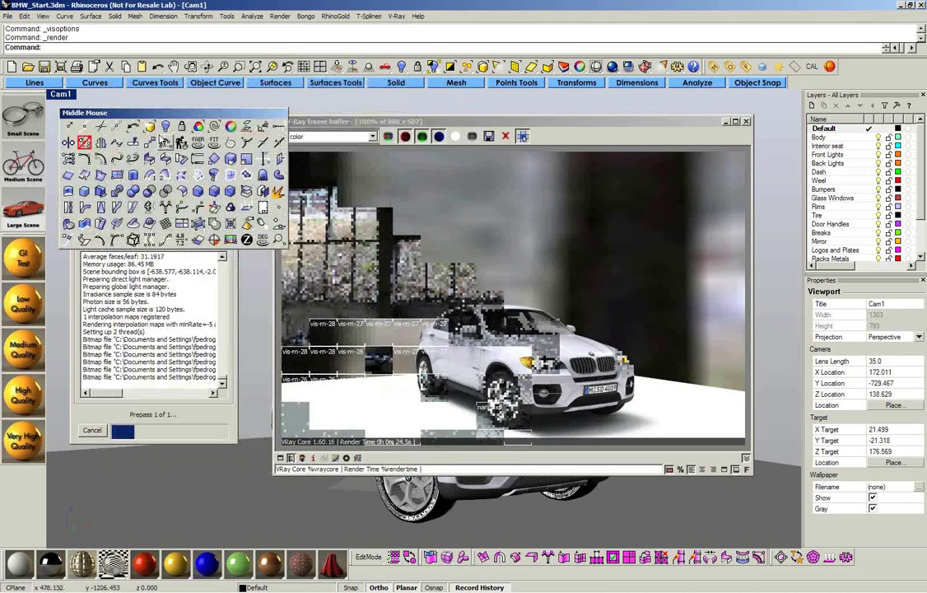
left_click(164, 141)
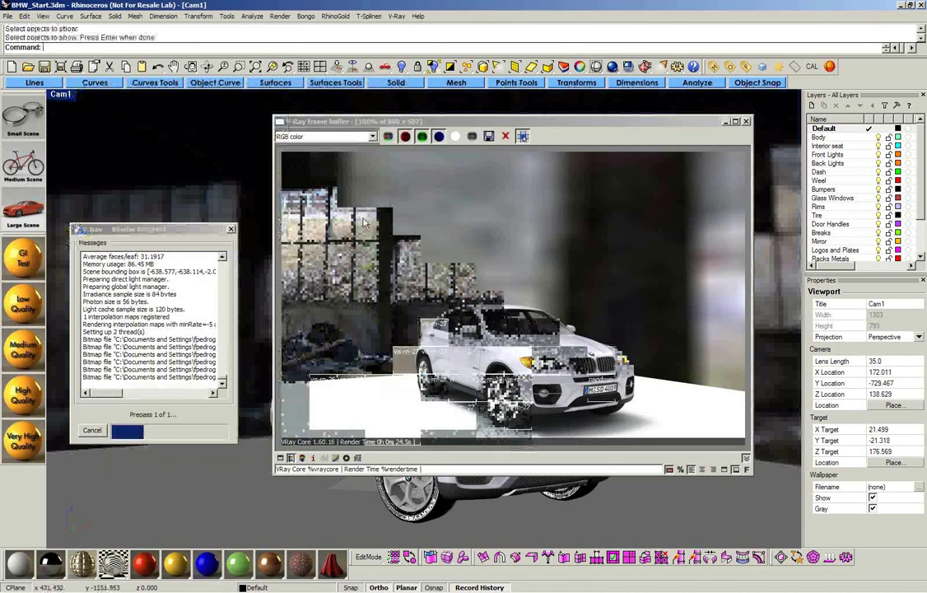
mouse_move(380, 122)
left_mouse_down()
mouse_move(511, 366)
mouse_move(386, 134)
left_mouse_up()
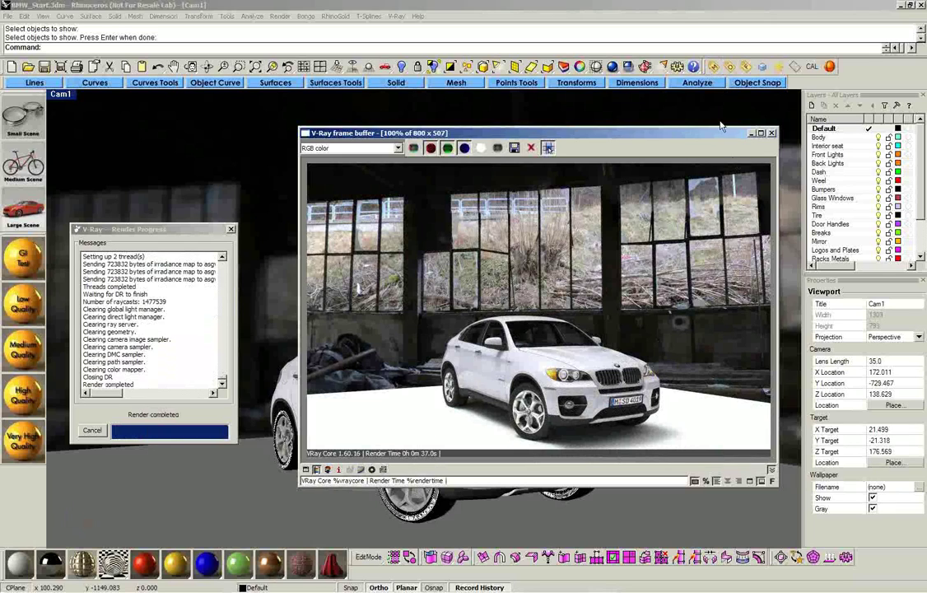
- Give the White Diffuse material's diffuse color a bitmap texture with spherical environment mapping
left_click(714, 68)
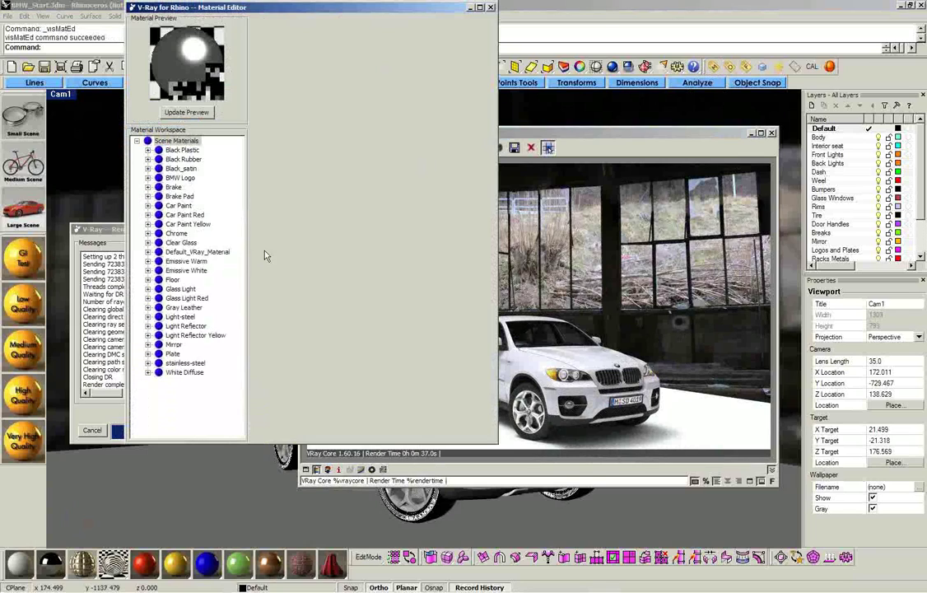
left_click(176, 374)
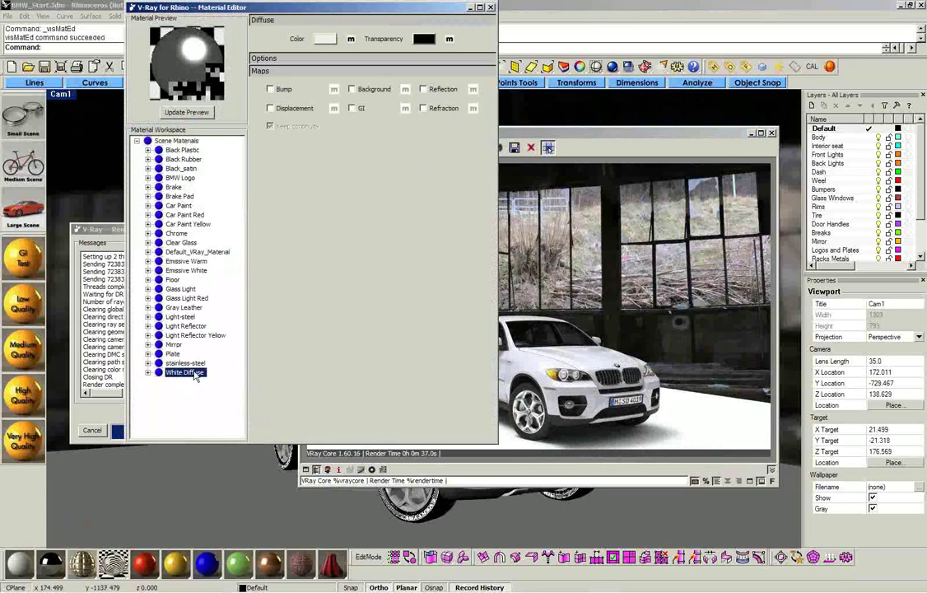
left_click(352, 40)
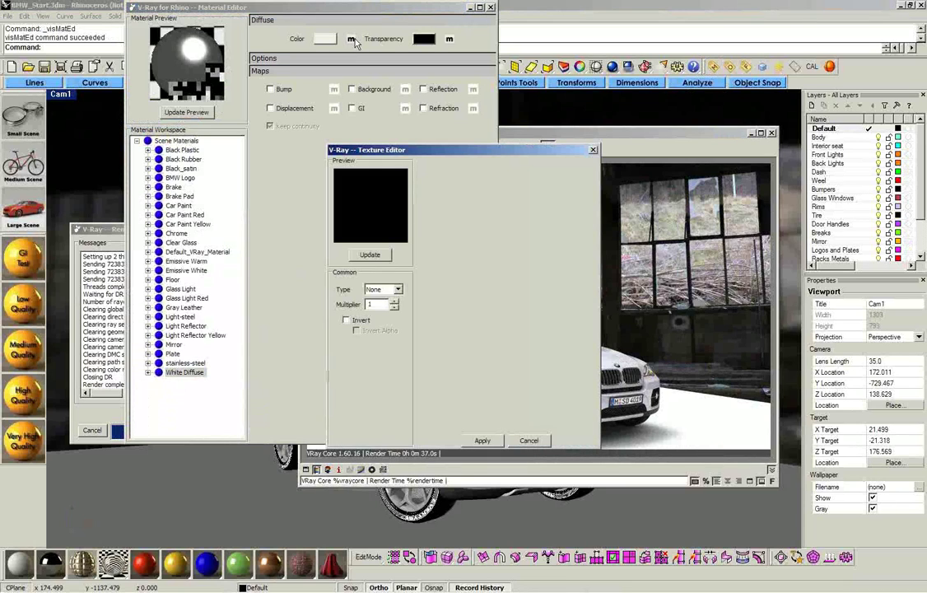
left_click(398, 289)
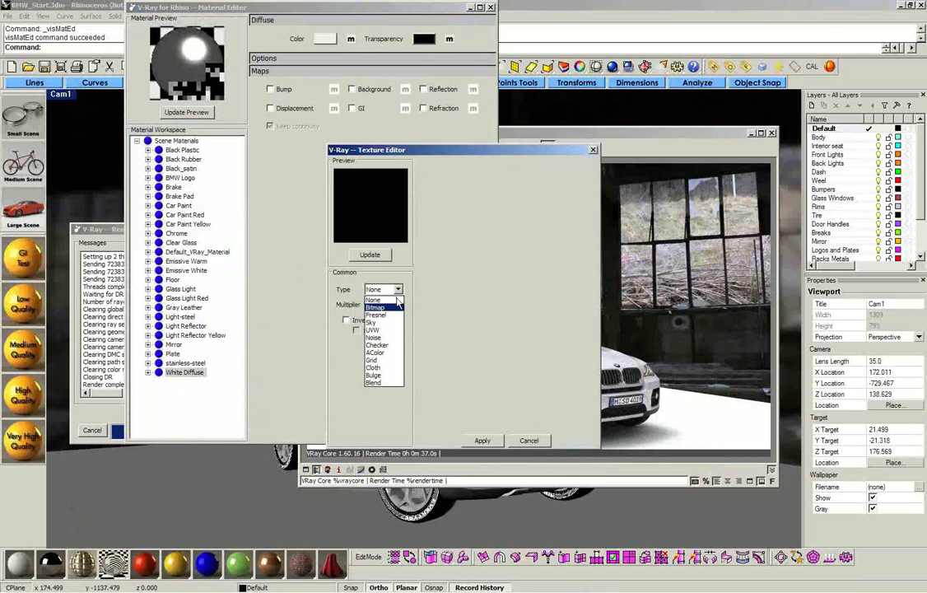
left_click(385, 308)
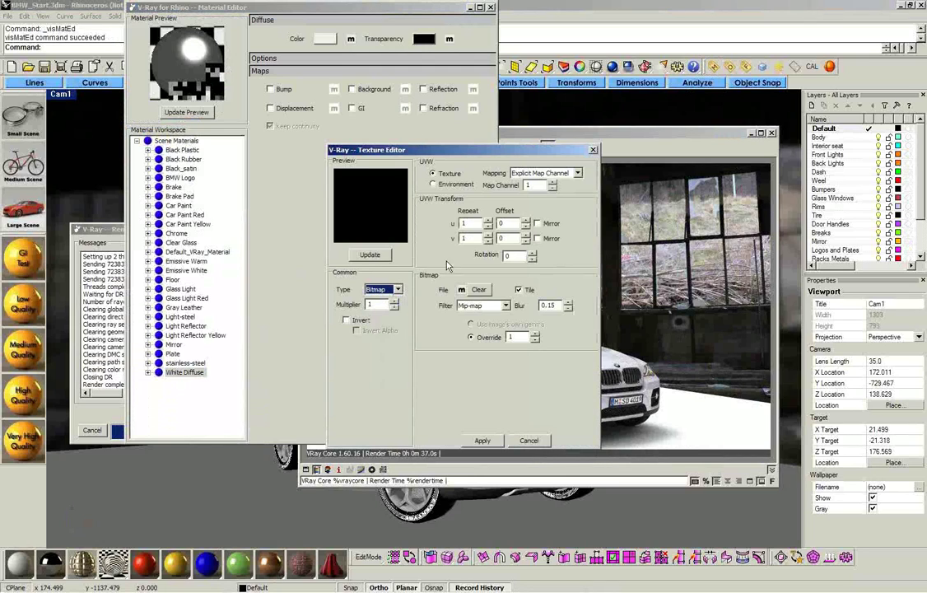
left_click(438, 185)
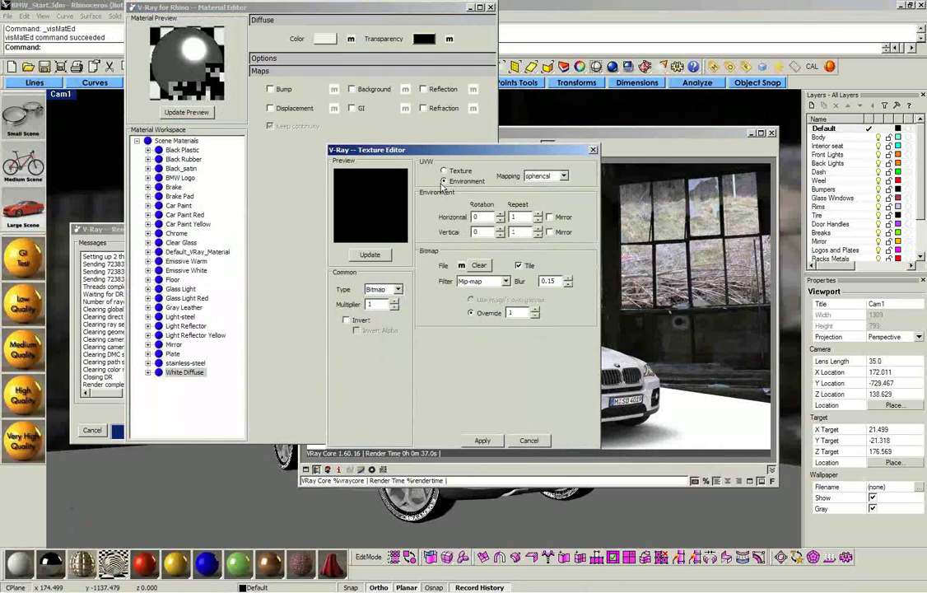
- Load fin4_Bg.jpg from Old_Industrial_Hall as the diffuse bitmap, keep the environment mapping, and apply the texture
left_click(462, 266)
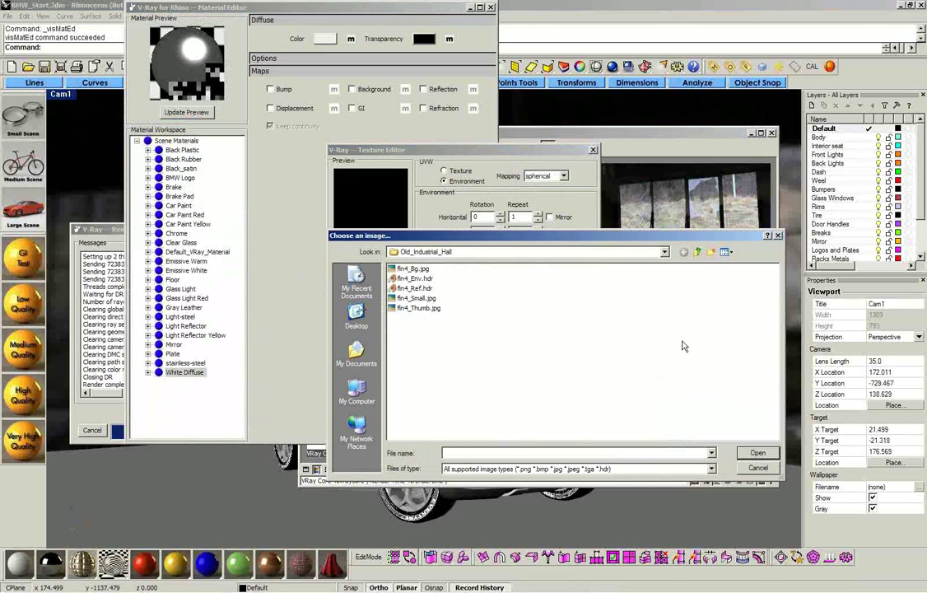
left_click(728, 254)
left_click(742, 266)
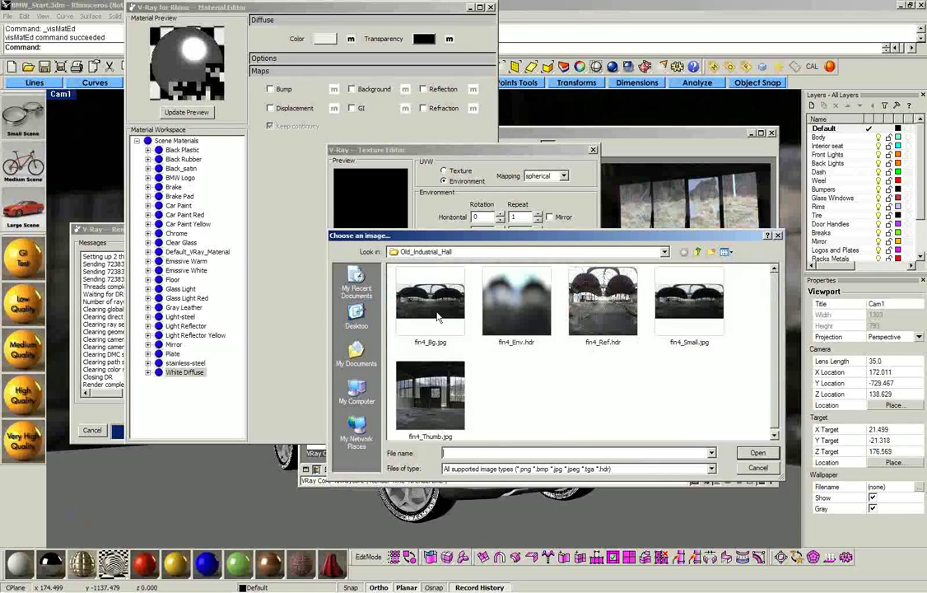
left_click(437, 317)
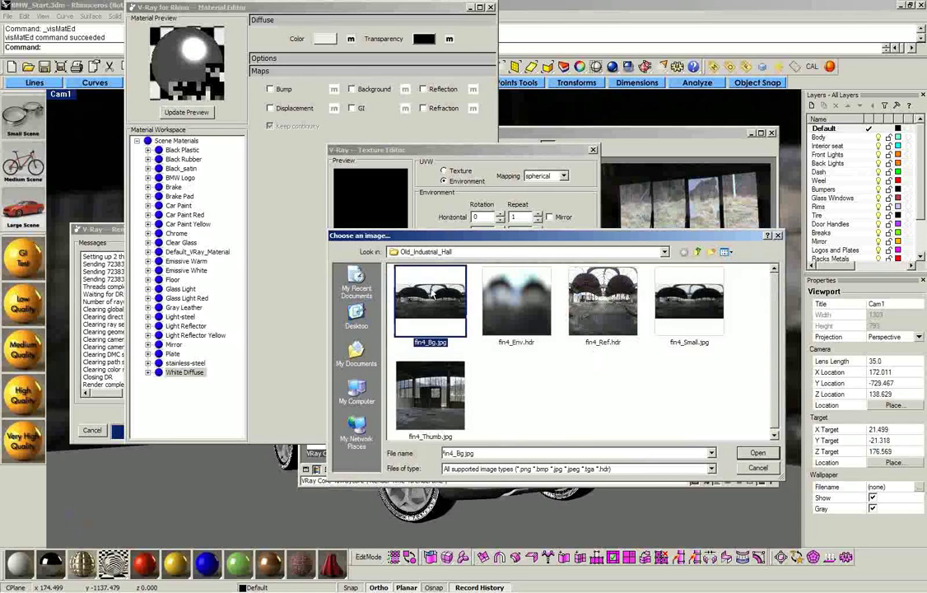
left_click(747, 454)
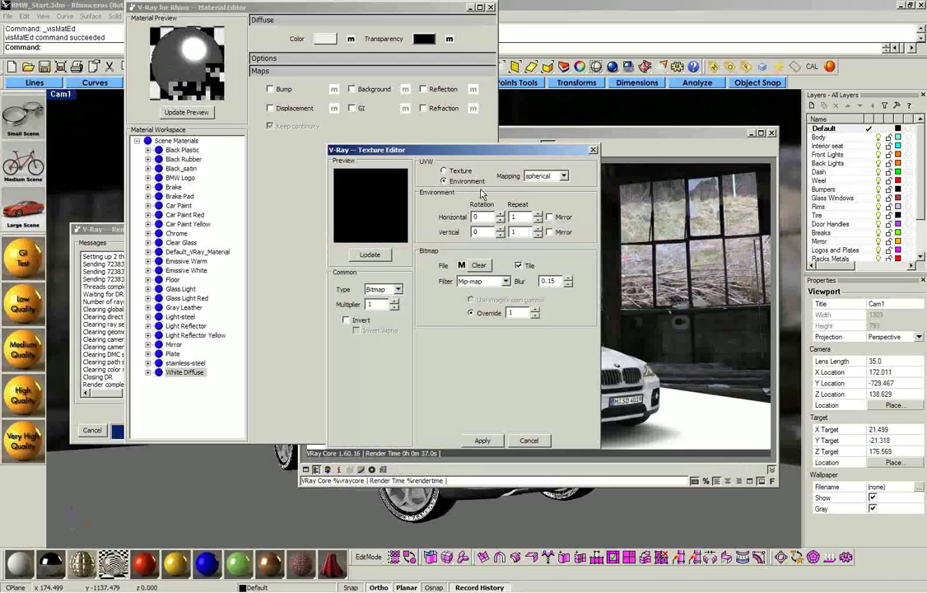
left_click(443, 170)
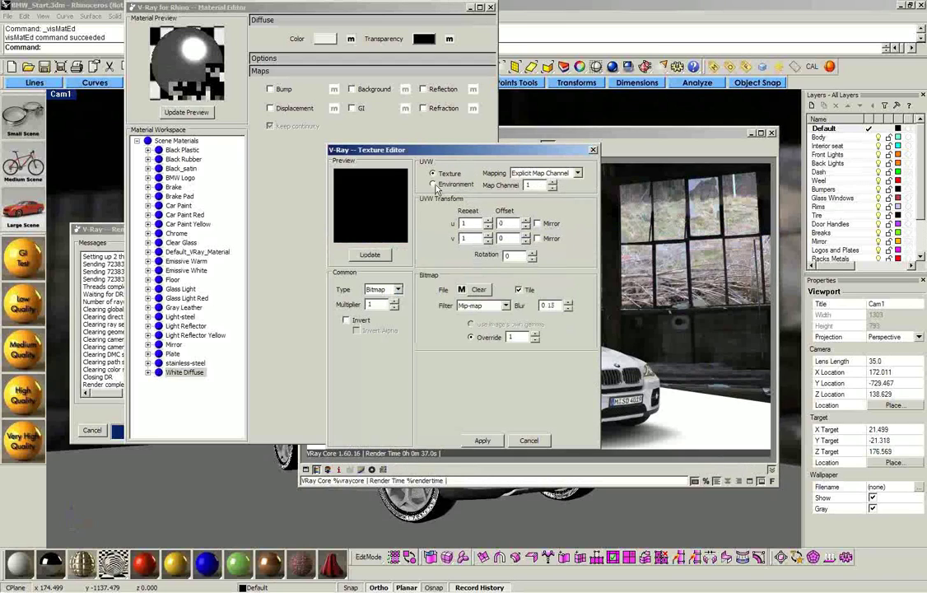
left_click(434, 185)
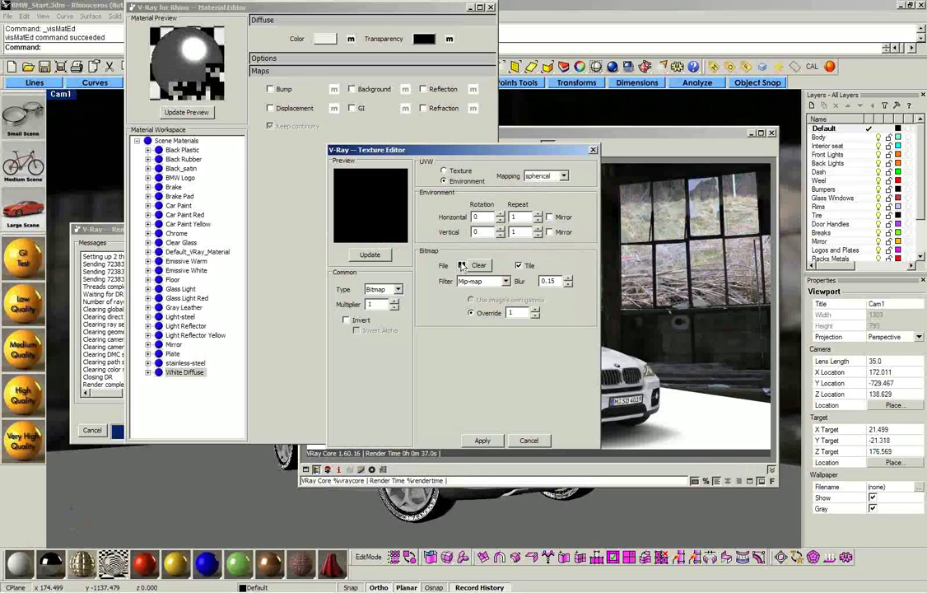
left_click(482, 441)
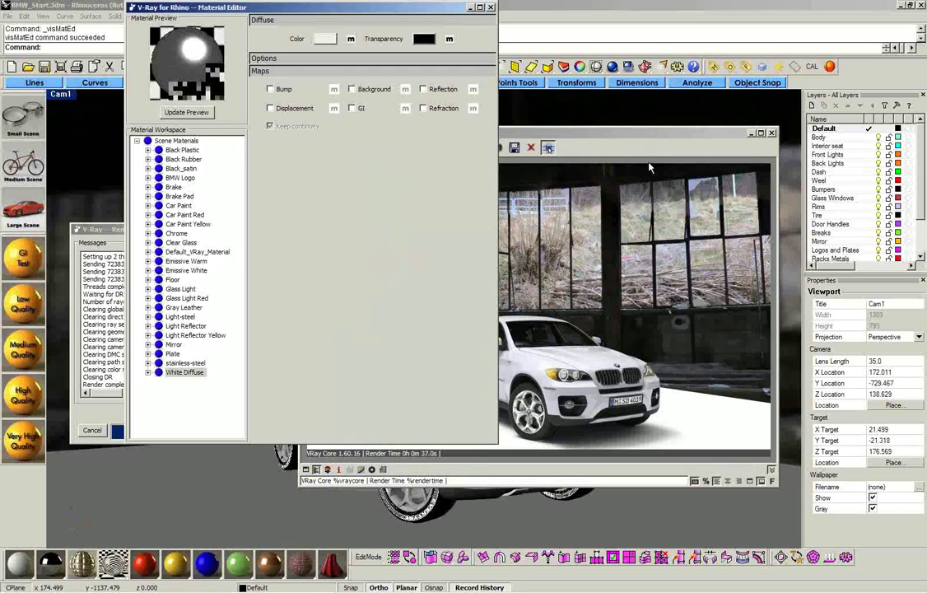
- Start rendering the Cam1 view, move the frame buffer aside, and hide the hall sphere
left_click(680, 66)
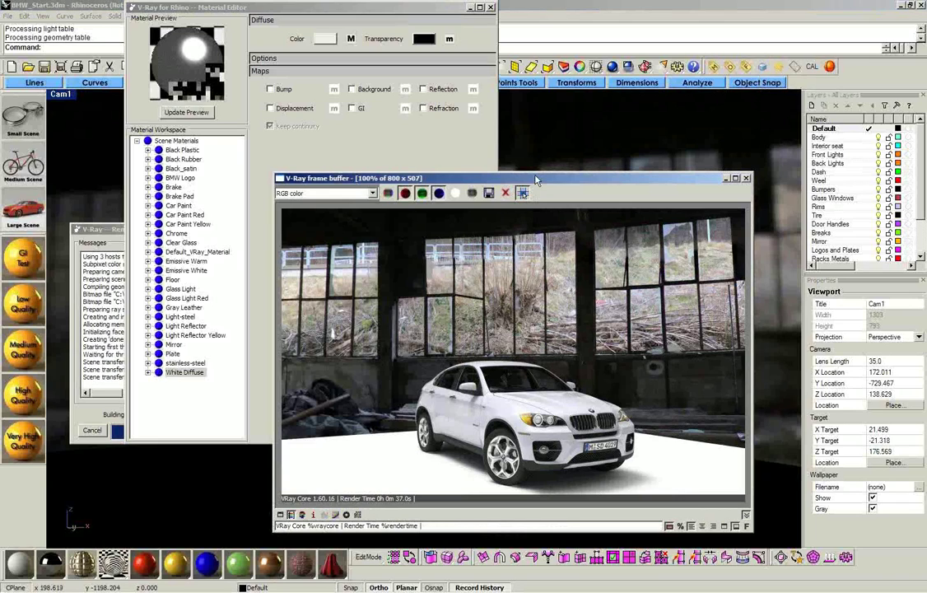
left_click_drag(543, 183, 575, 142)
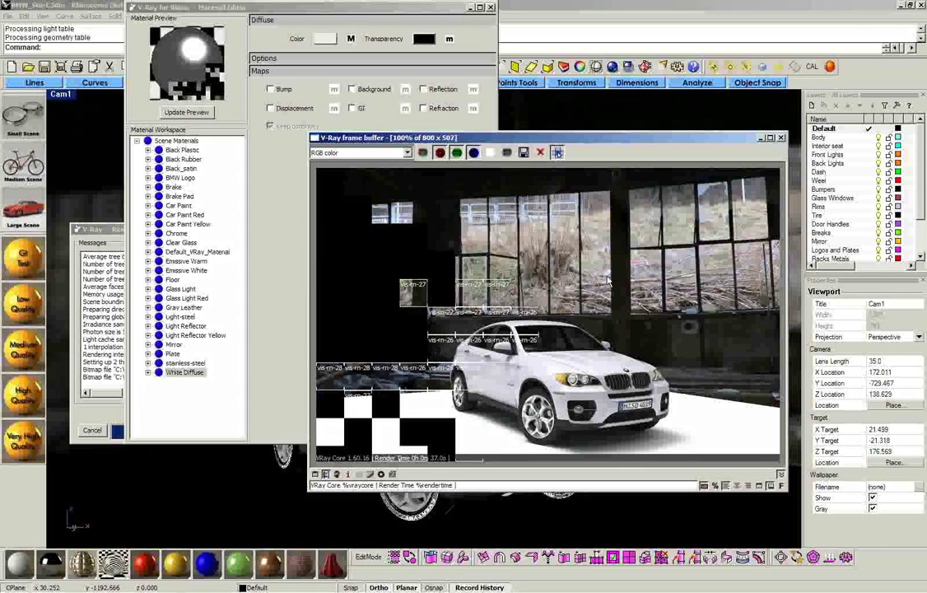
left_click(600, 113)
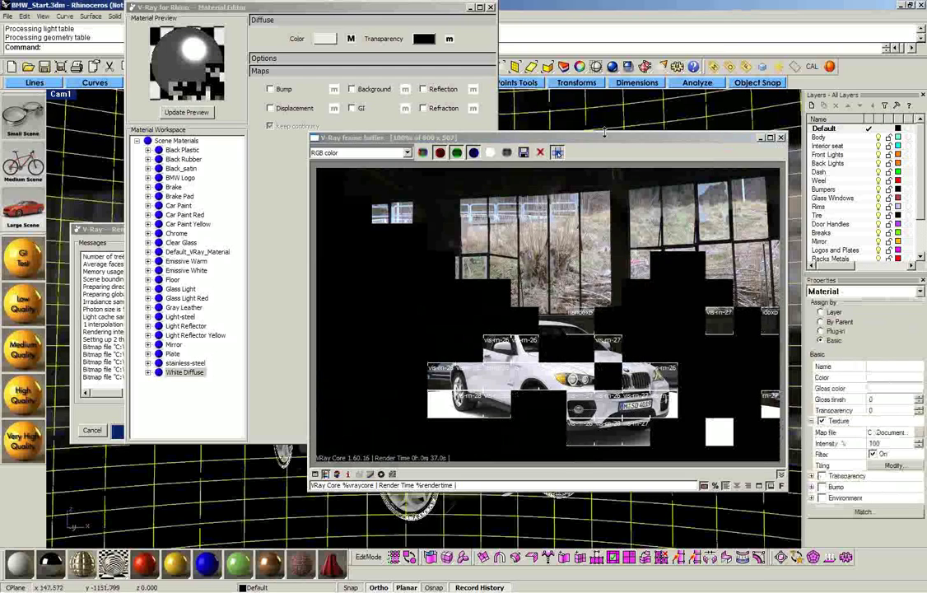
left_click_drag(604, 137, 519, 318)
middle_click(624, 181)
left_click(617, 121)
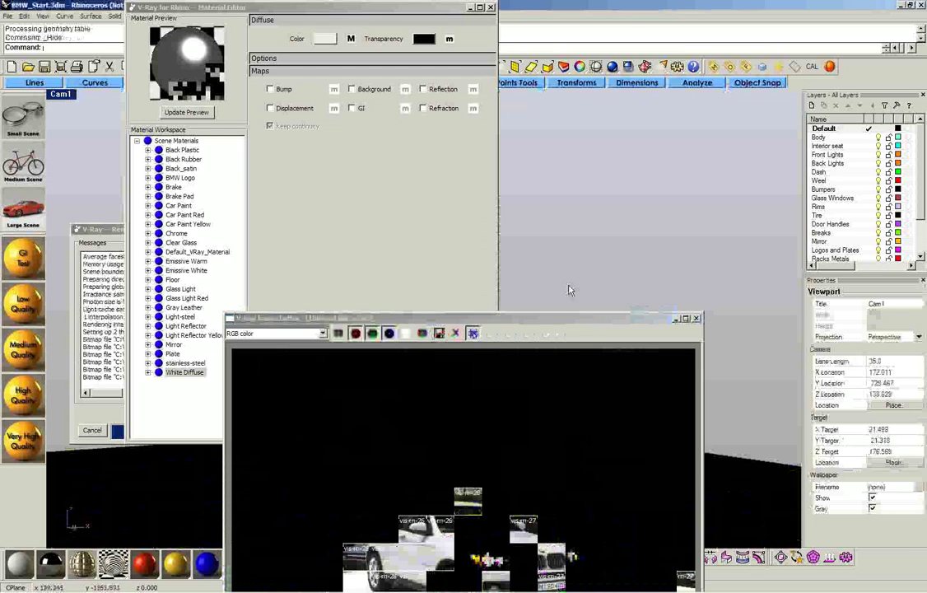
- Cancel the running render, render the Cam1 view again, and close the Material Editor
left_click_drag(618, 166, 620, 129)
left_click(738, 128)
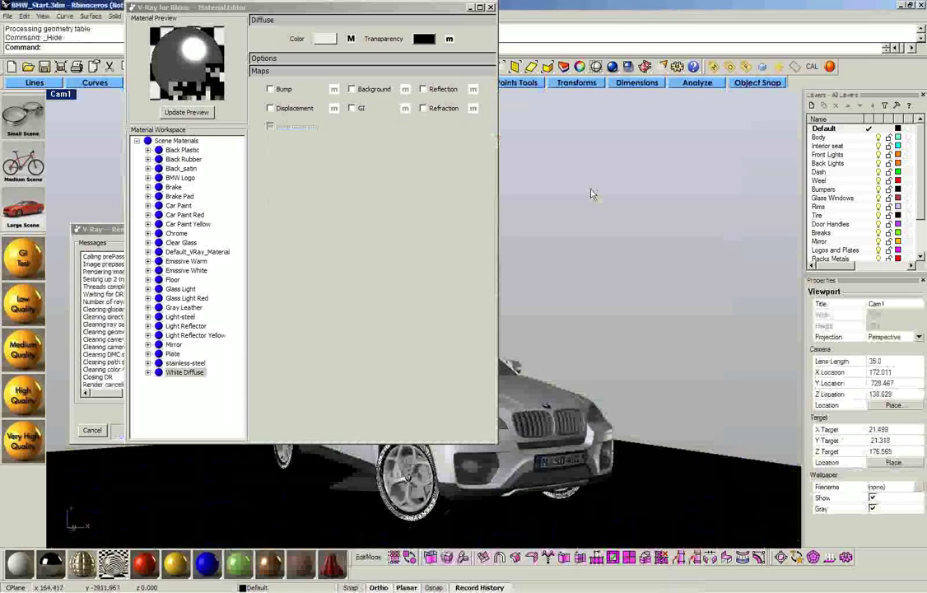
left_click(762, 69)
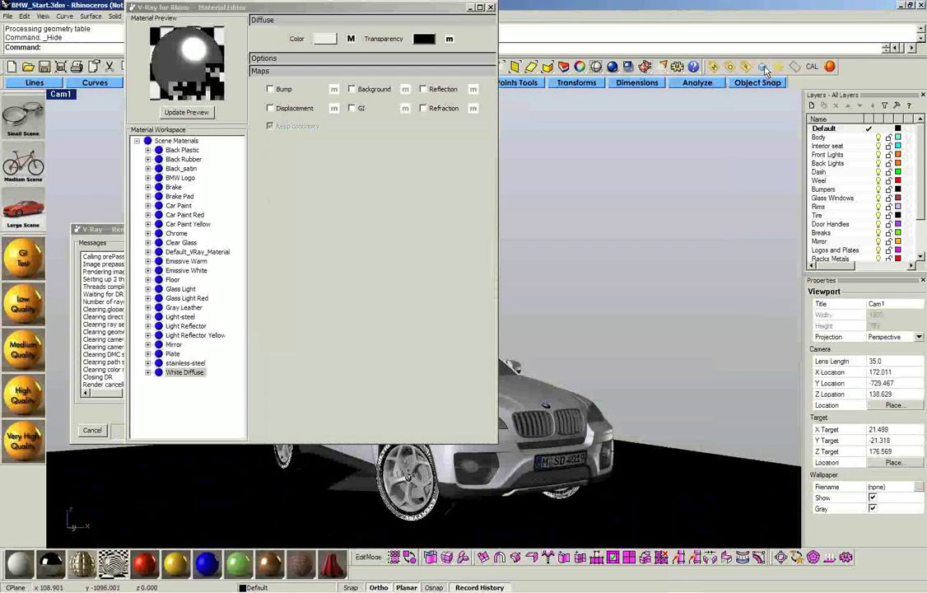
left_click(490, 8)
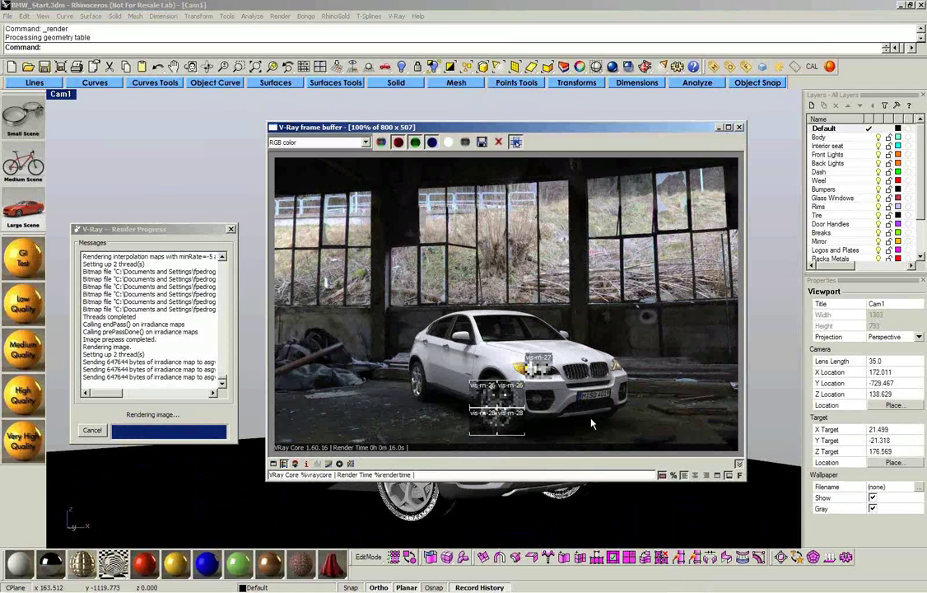
- Reopen the White Diffuse material and set its diffuse transparency map to a Bitmap texture
left_click(714, 68)
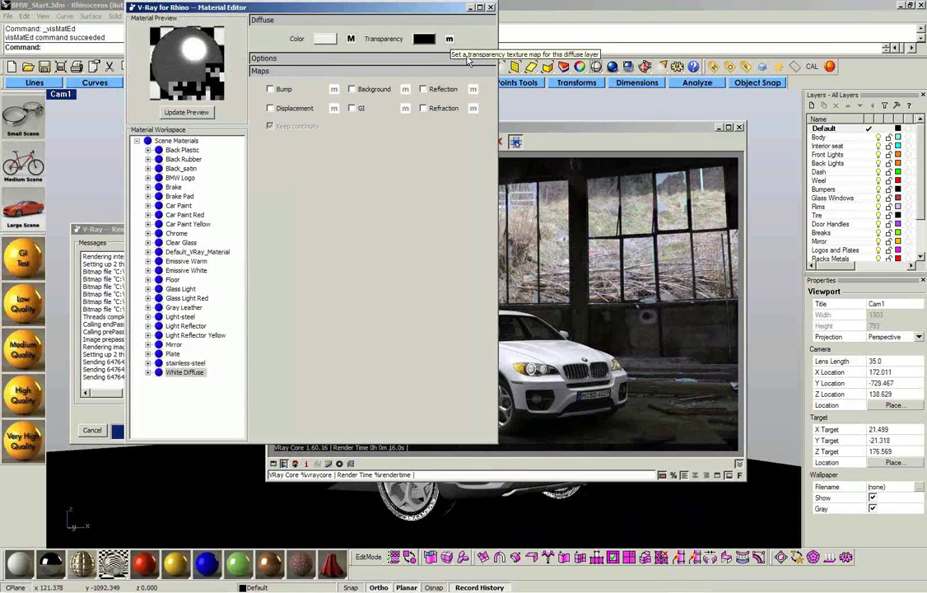
left_click(449, 39)
left_click(393, 289)
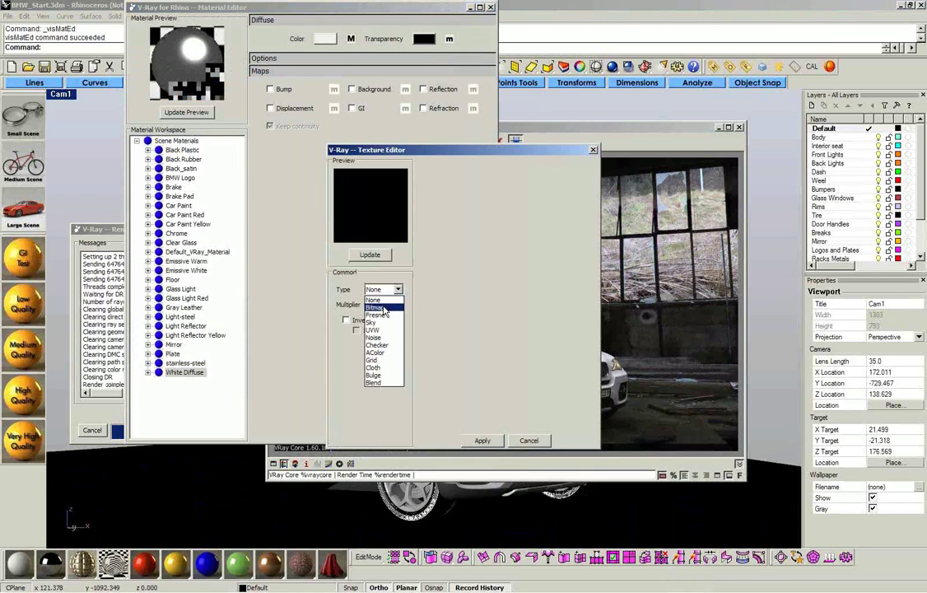
left_click(382, 309)
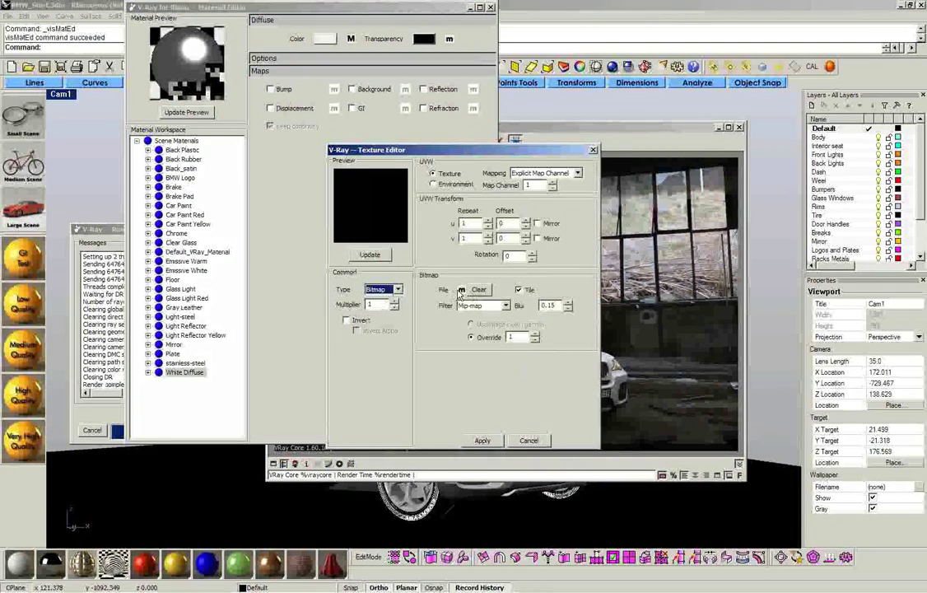
- Load Turntableground.png from the HDRI folder in My Documents as the transparency bitmap
left_click(461, 289)
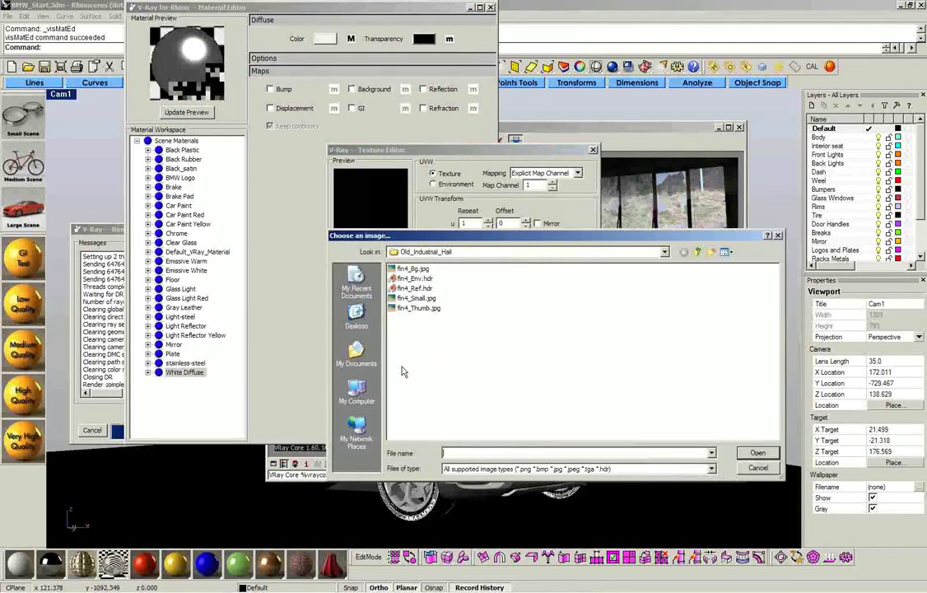
left_click(357, 354)
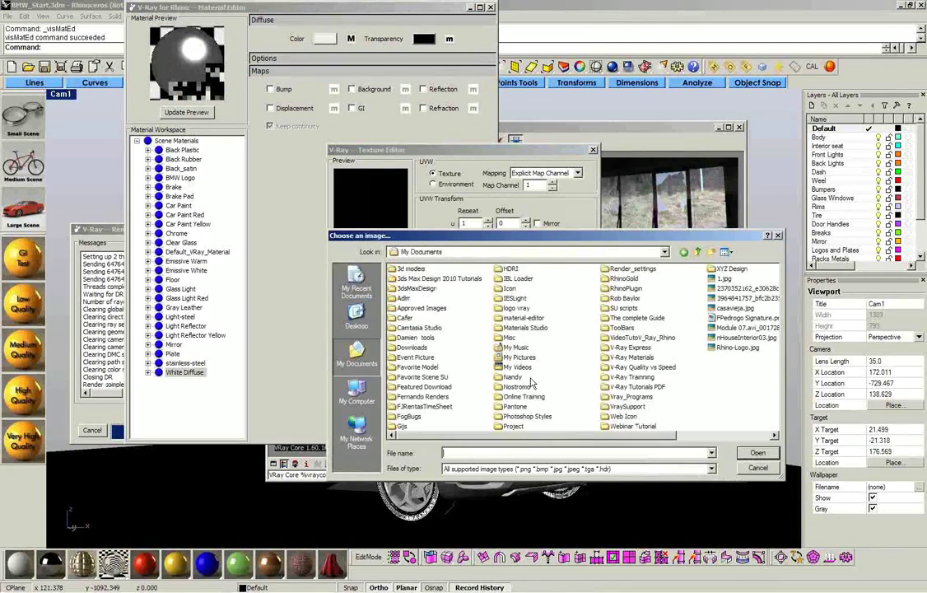
double_click(511, 269)
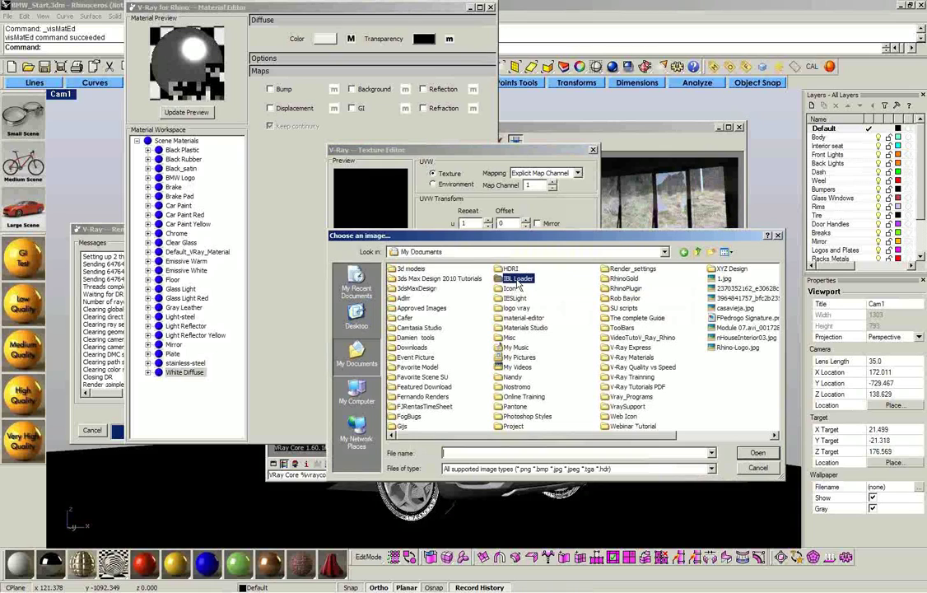
left_click(726, 252)
left_click(736, 265)
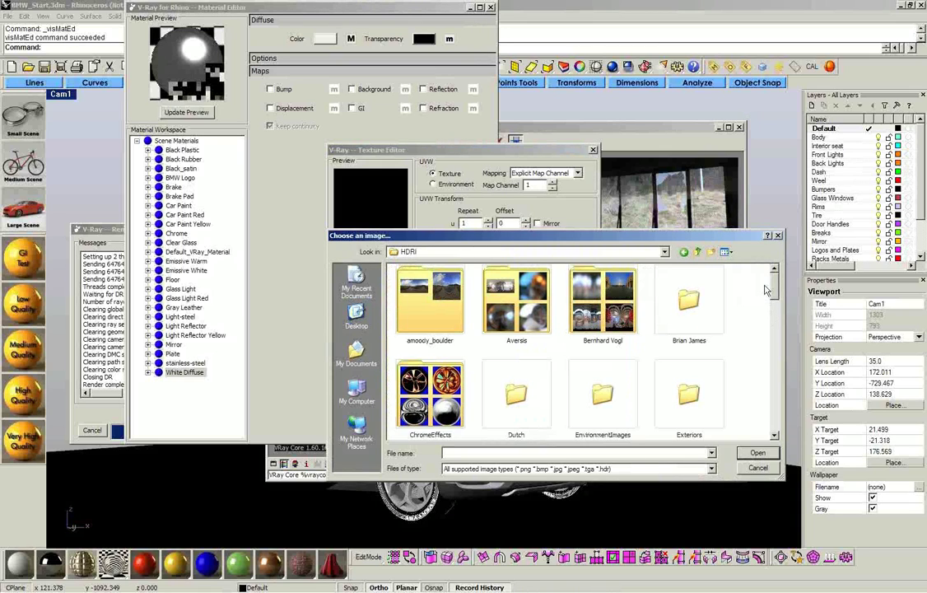
scroll(642, 375, "down", 10)
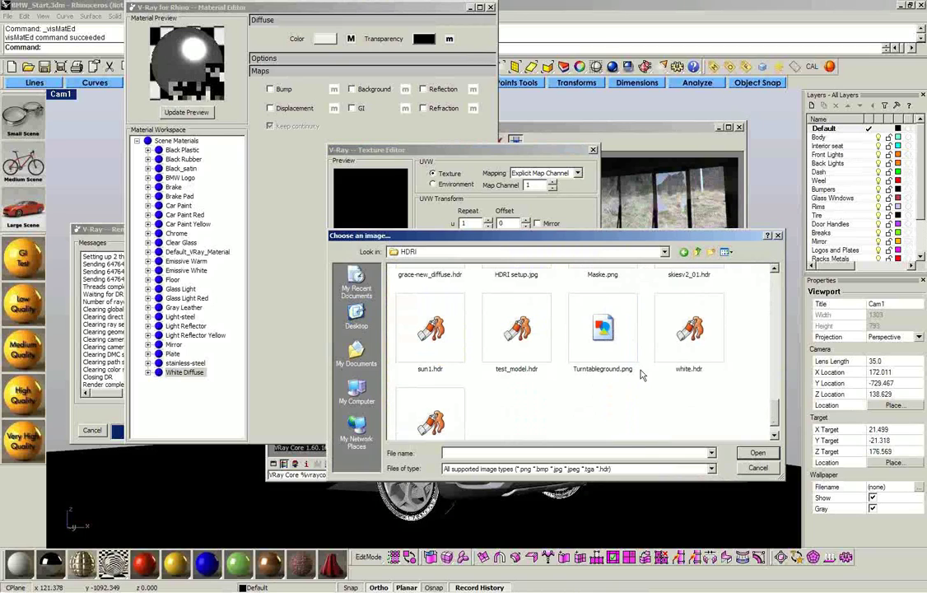
left_click(604, 337)
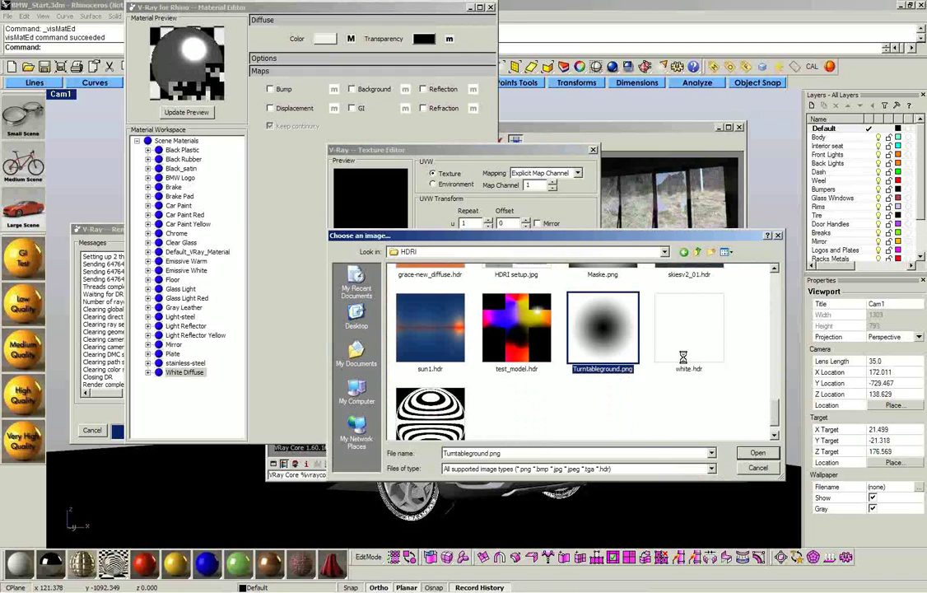
right_click(601, 327)
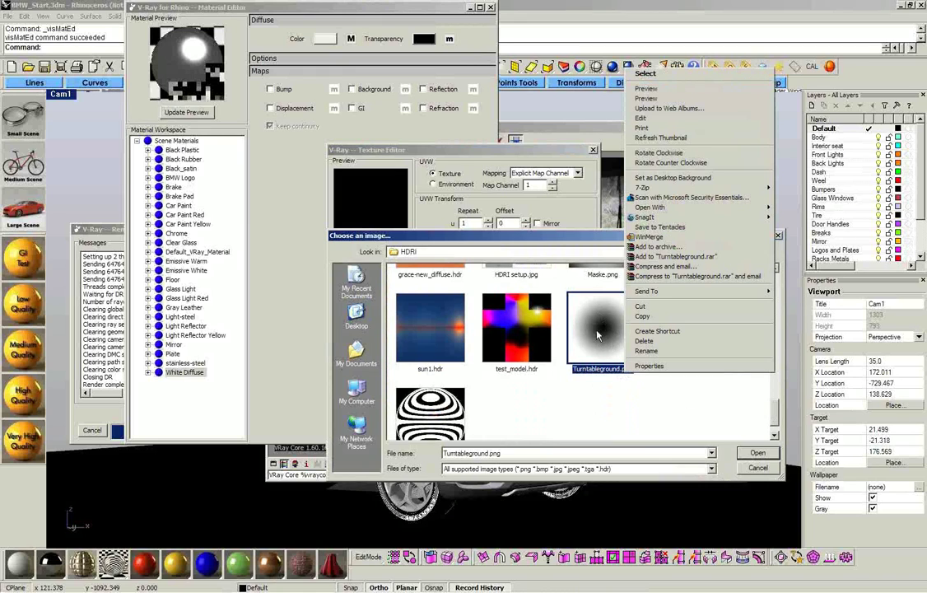
left_click(607, 324)
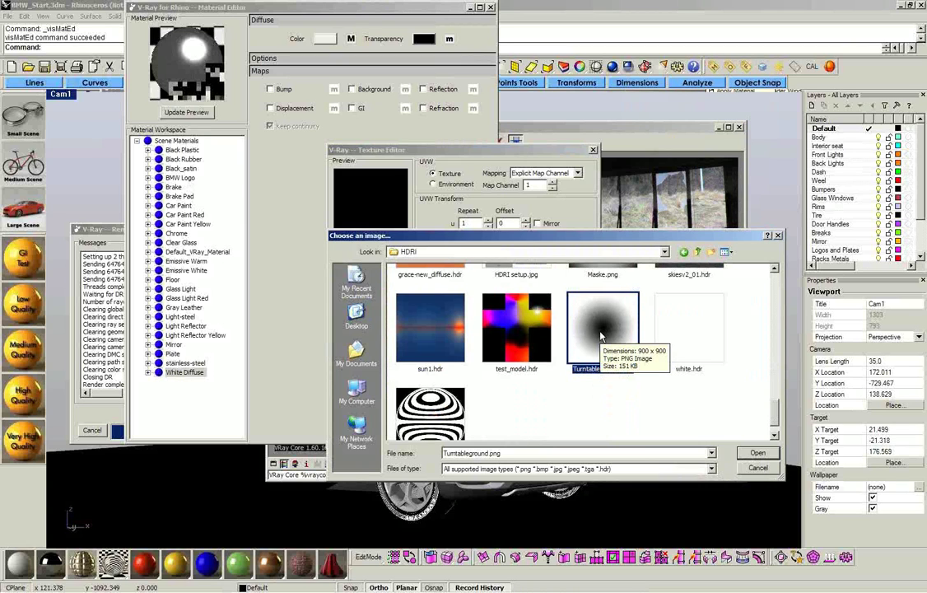
double_click(601, 329)
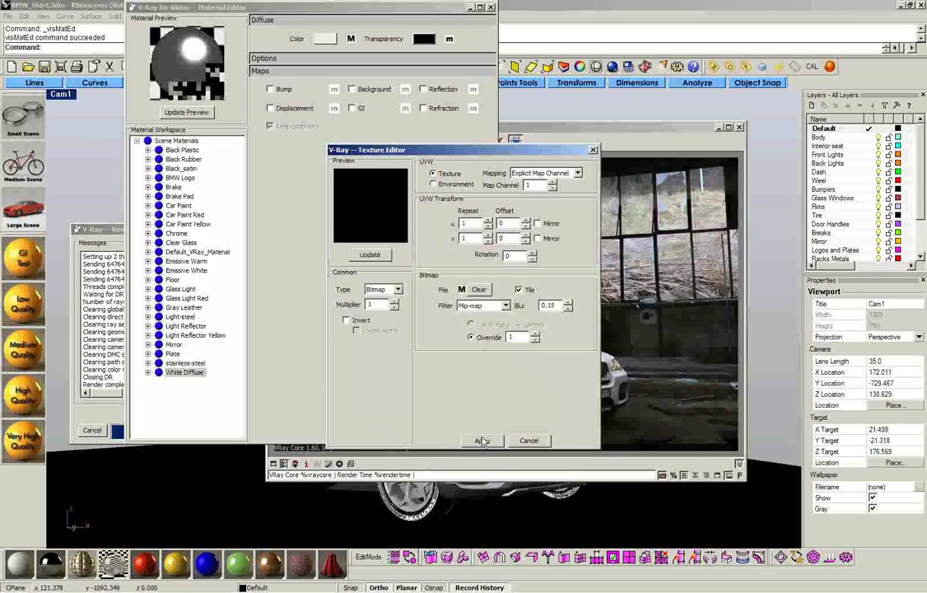
- Update the transparency texture's preview, apply the texture, and close the Material Editor
left_click(370, 255)
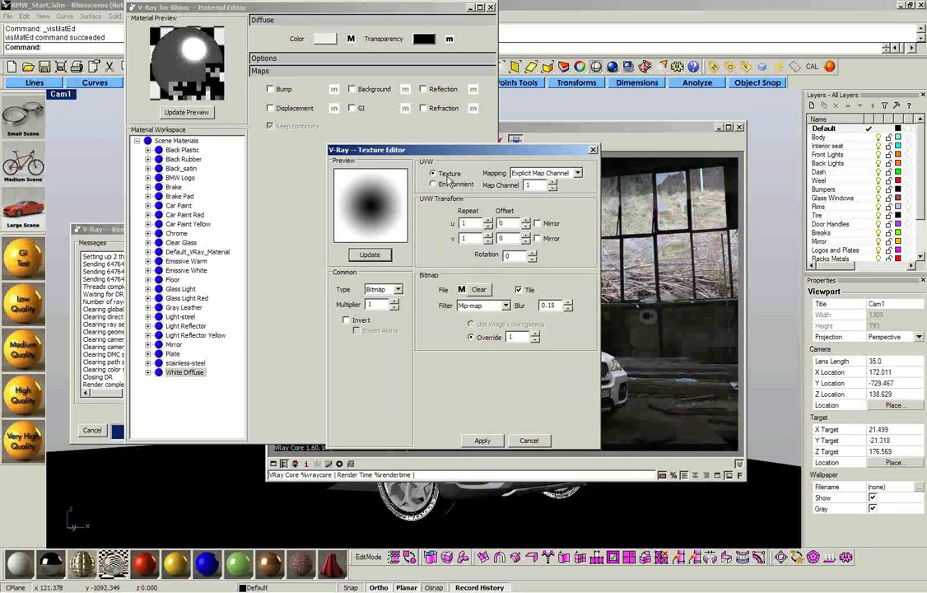
left_click(481, 439)
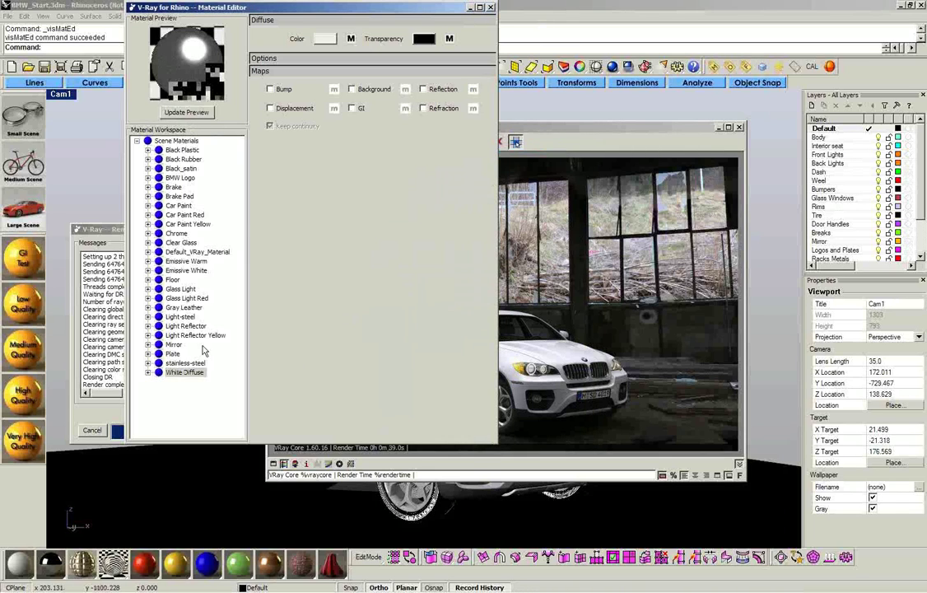
left_click(492, 8)
- Show the hidden background dome behind the car in the Cam1 viewport
left_click(62, 95)
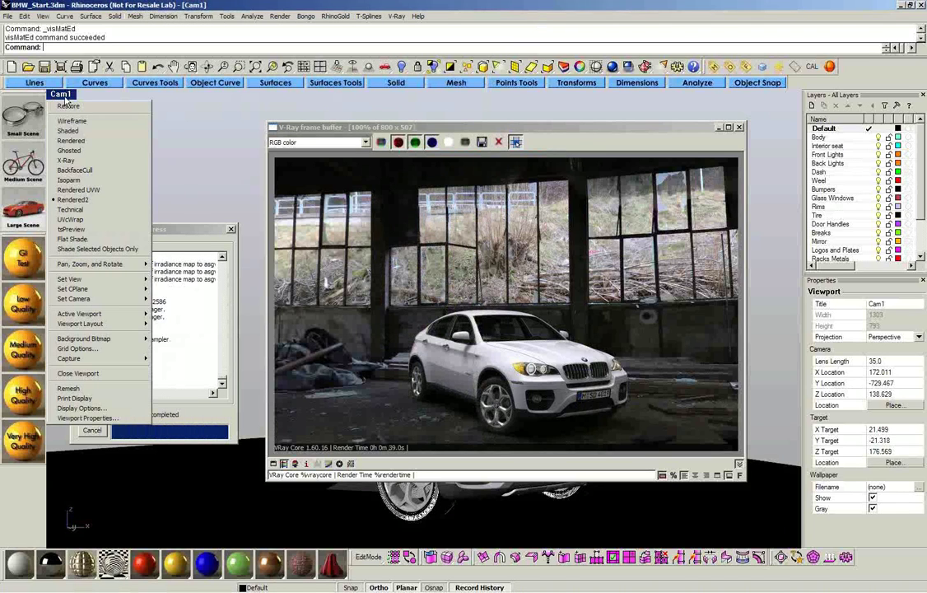
left_click(81, 144)
left_click(564, 174)
right_click(566, 180)
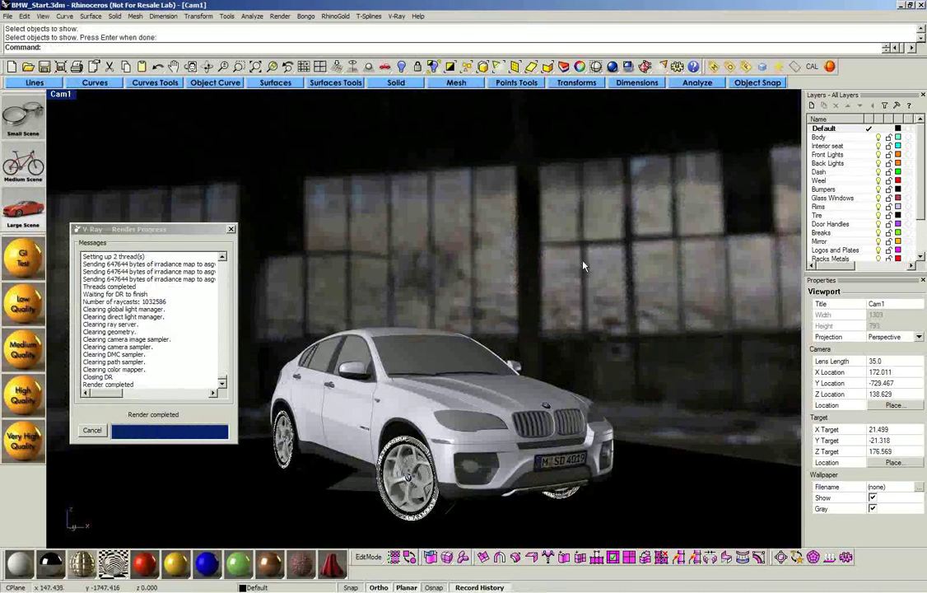
- Reframe Cam1 on the car's opposite front corner against the dome, and render it with the dome hidden
middle_click(577, 267)
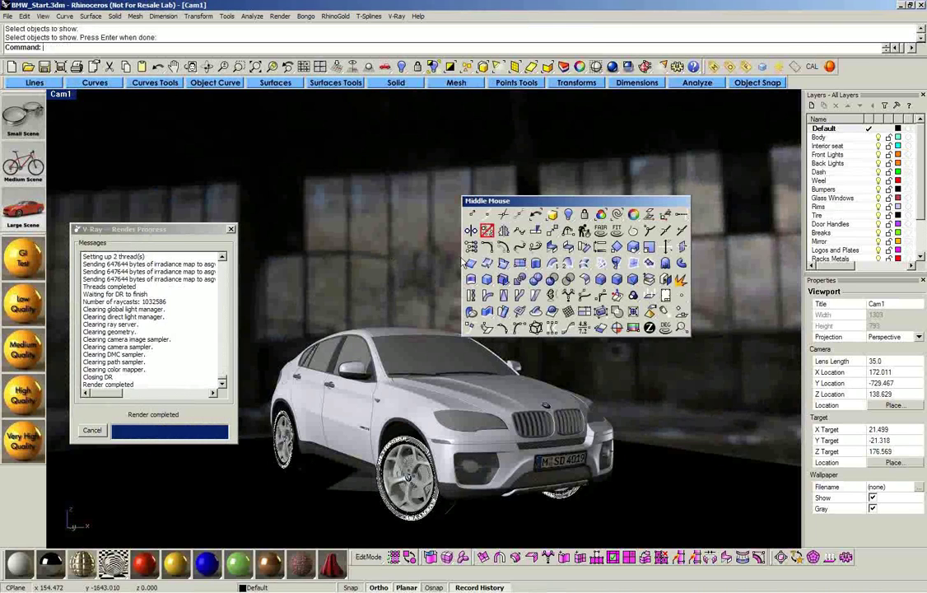
left_click(445, 230)
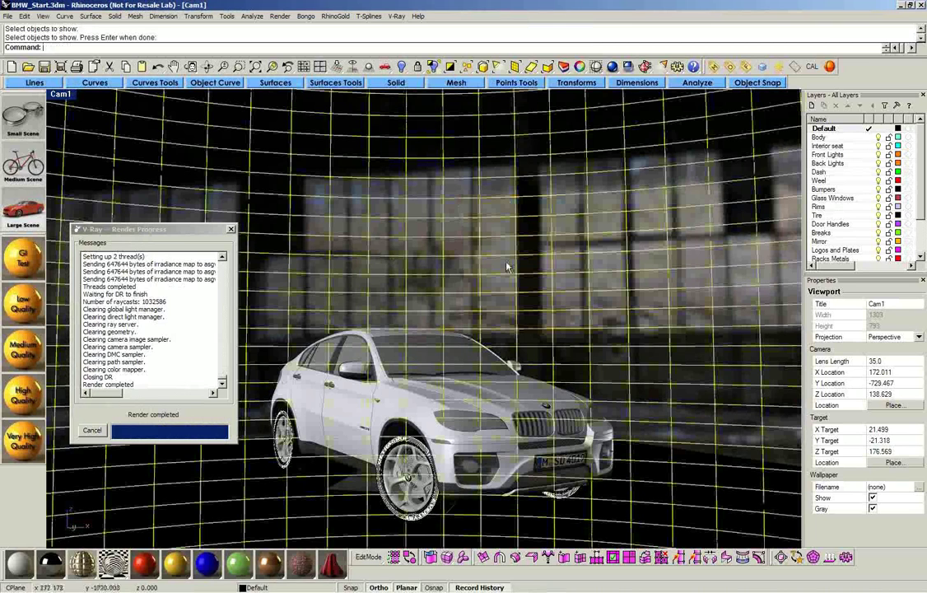
right_click_drag(508, 266, 461, 309)
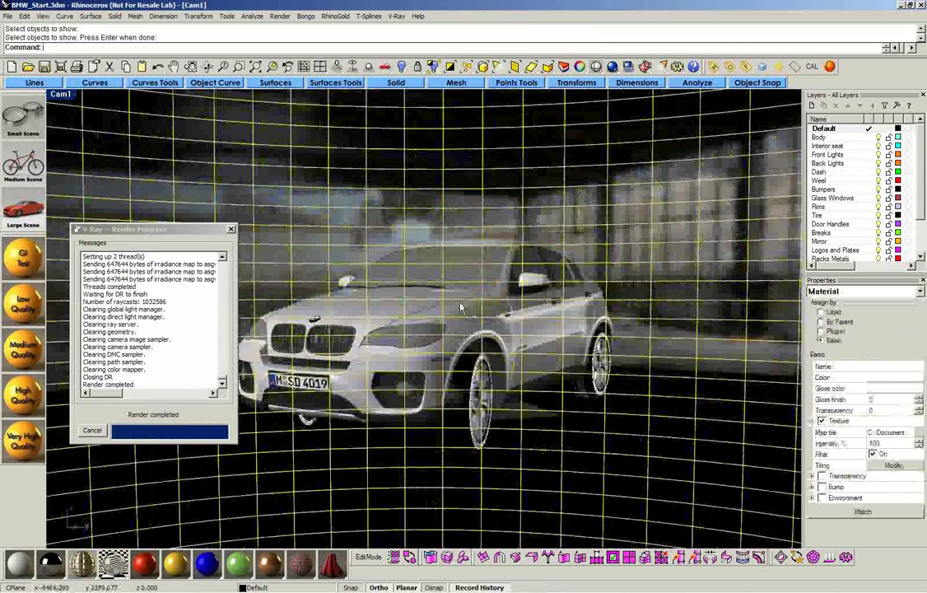
right_click_drag(460, 308, 674, 311)
middle_click(670, 258)
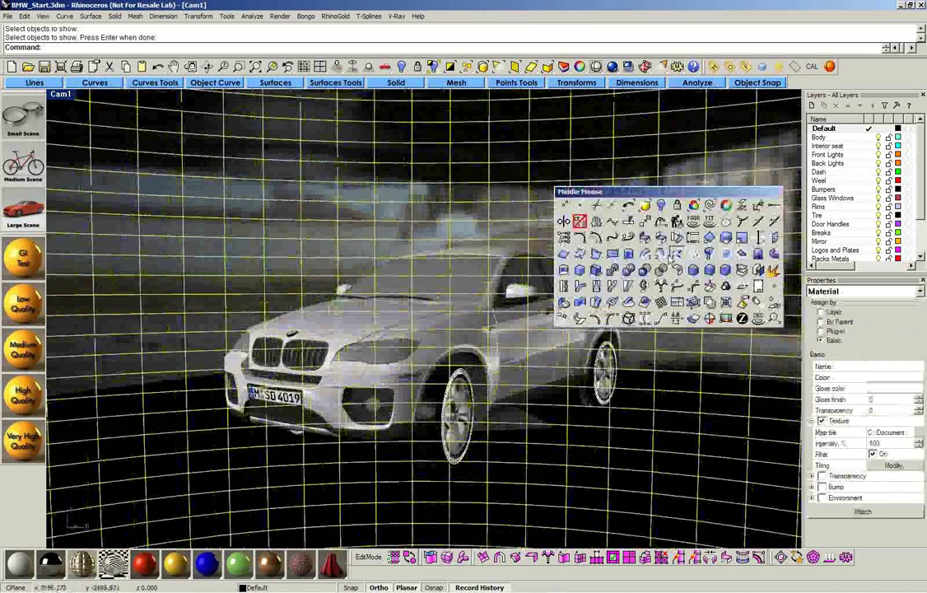
left_click(673, 255)
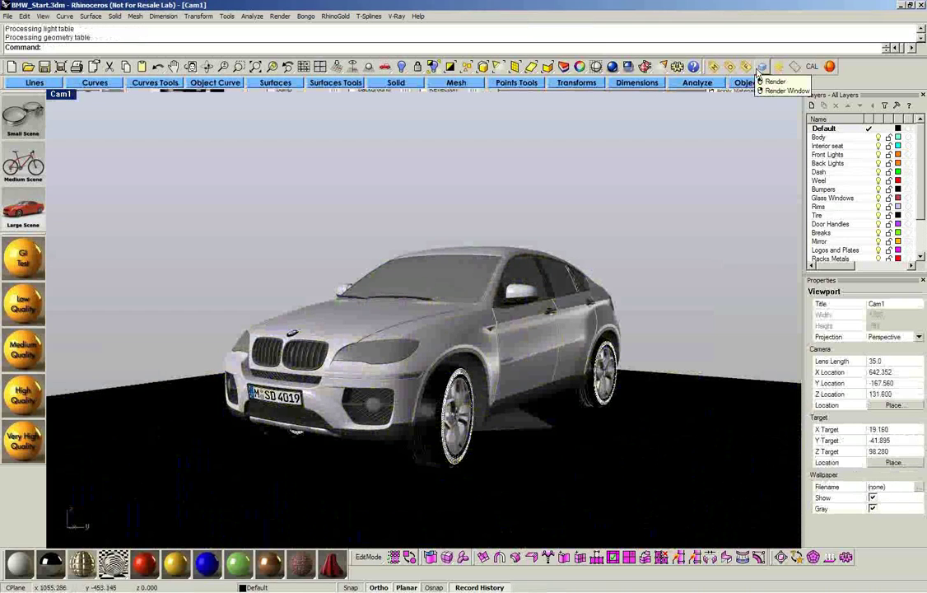
- Change the Car Paint material's diffuse color to red while the render is running
left_click(715, 69)
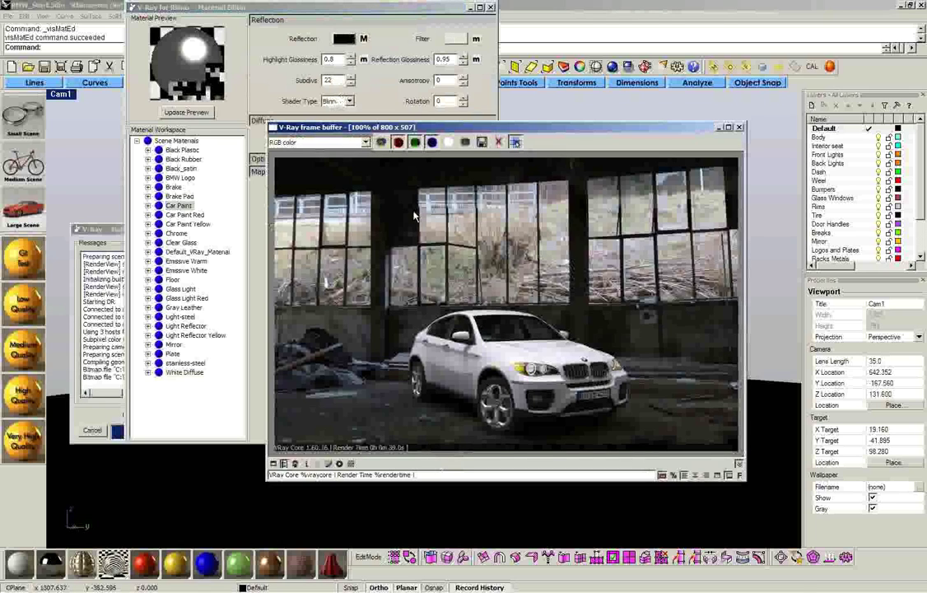
left_click_drag(359, 127, 416, 225)
left_click(327, 141)
left_click(321, 180)
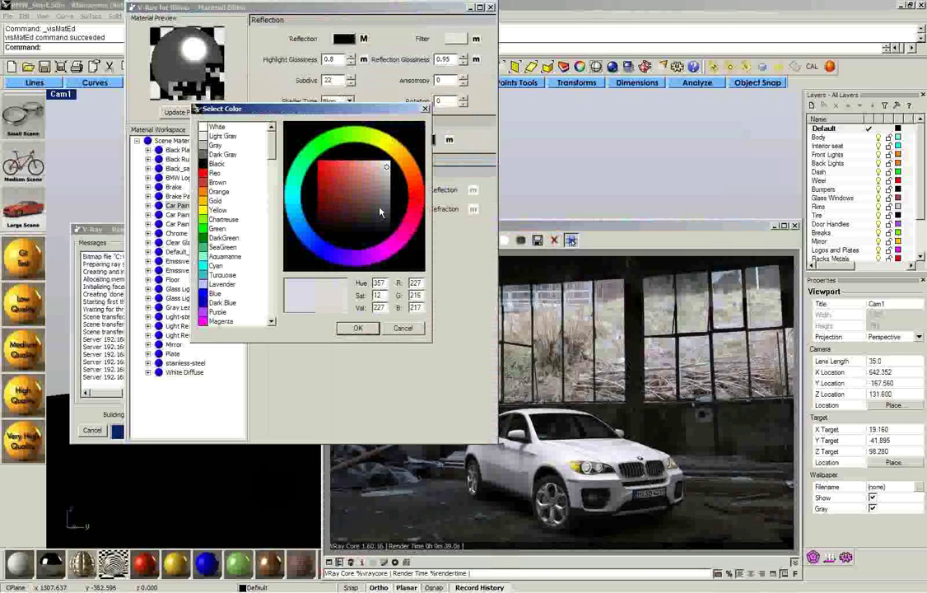
left_click(357, 328)
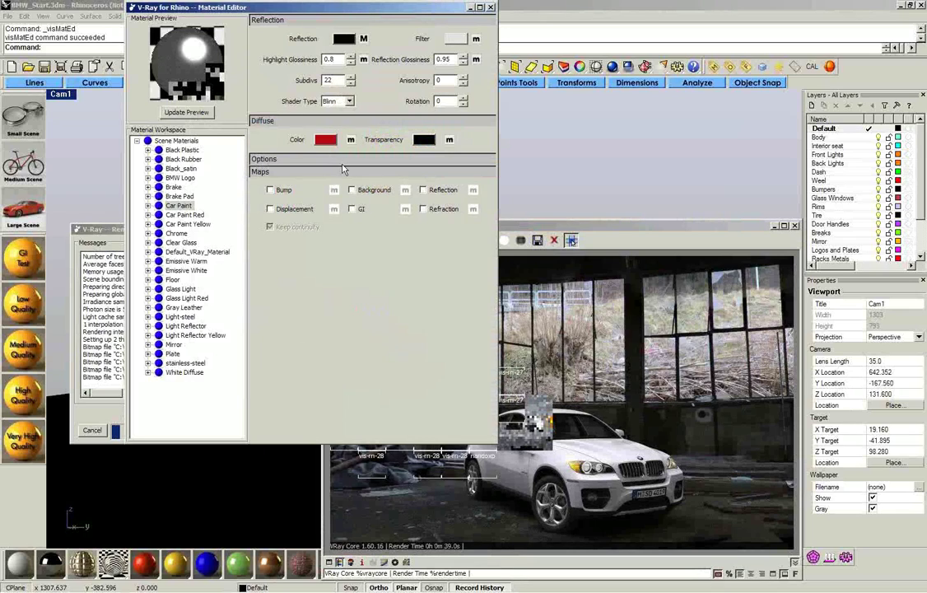
- Bring the frame buffer forward to examine the render, and close it together with the Material Editor
left_click(607, 229)
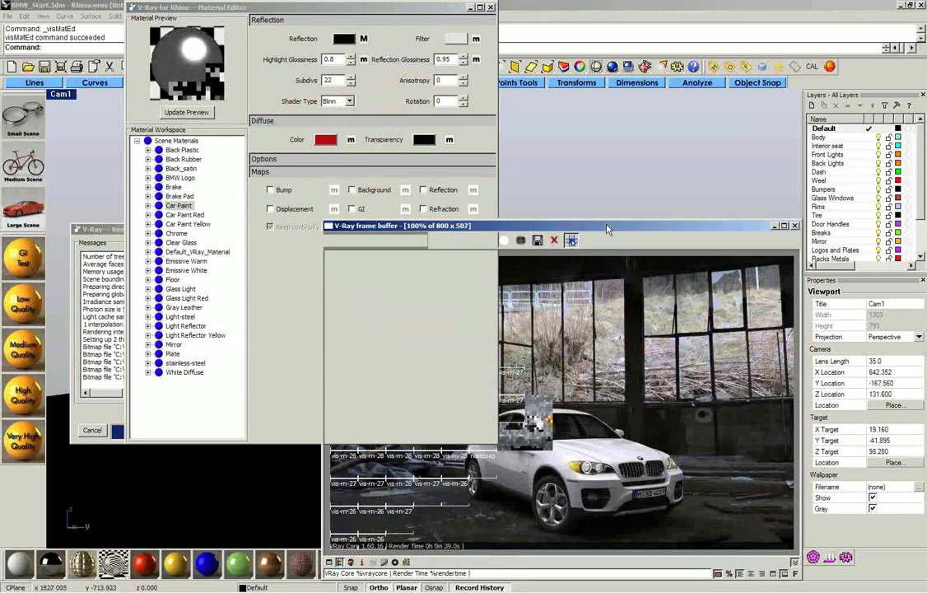
left_click_drag(607, 233, 472, 132)
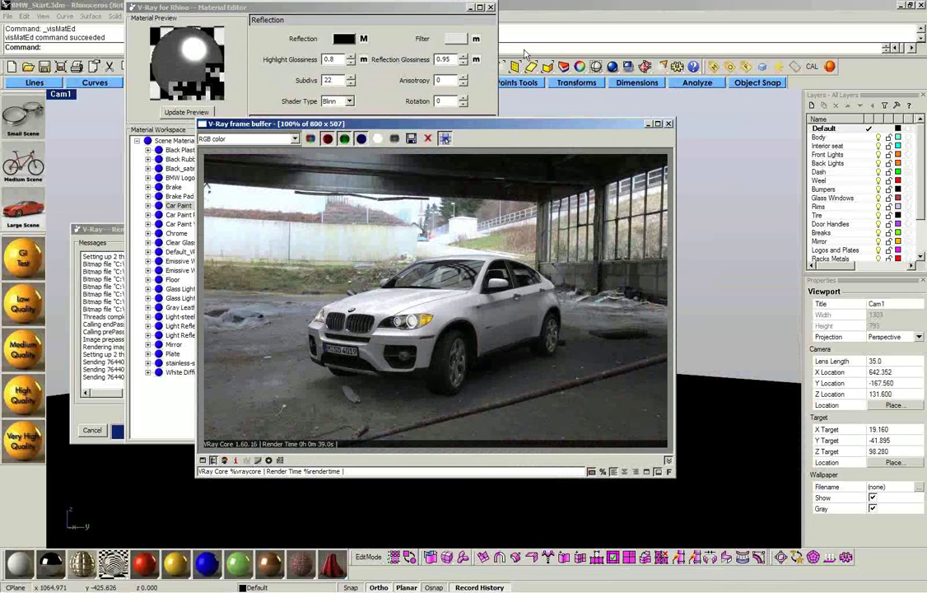
left_click(490, 7)
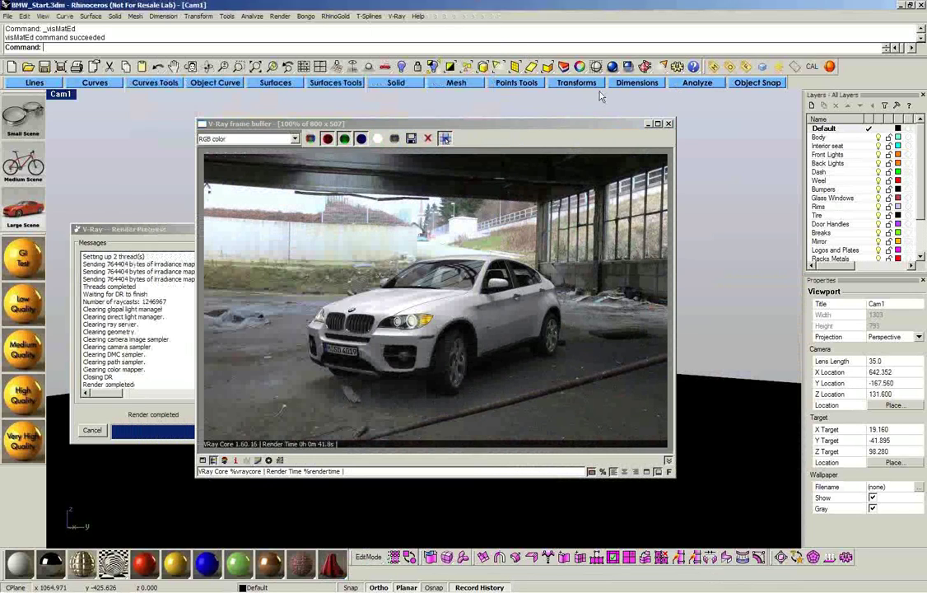
left_click(669, 125)
- Show the background dome again and set the Cam1 lens length to 18
middle_click(690, 238)
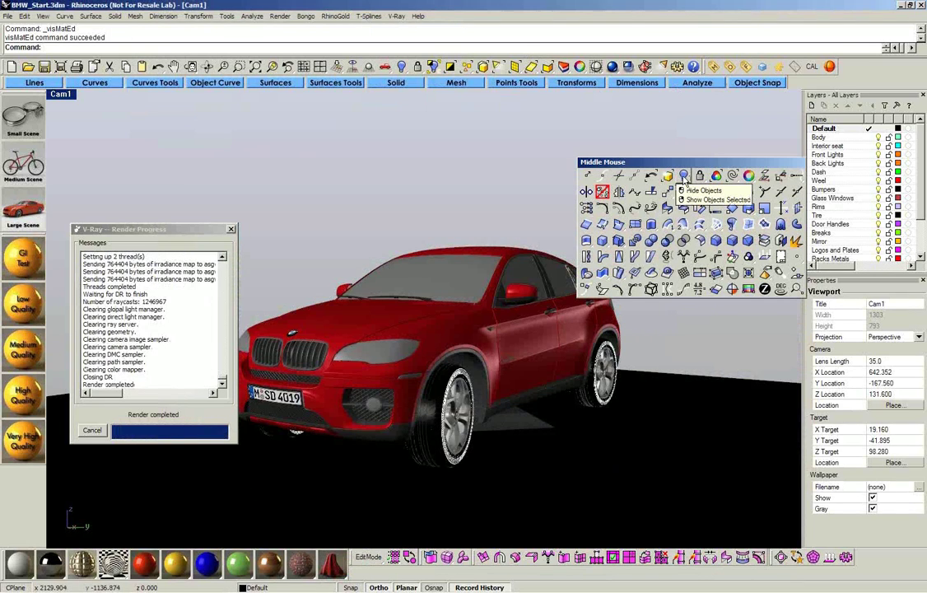
right_click(686, 179)
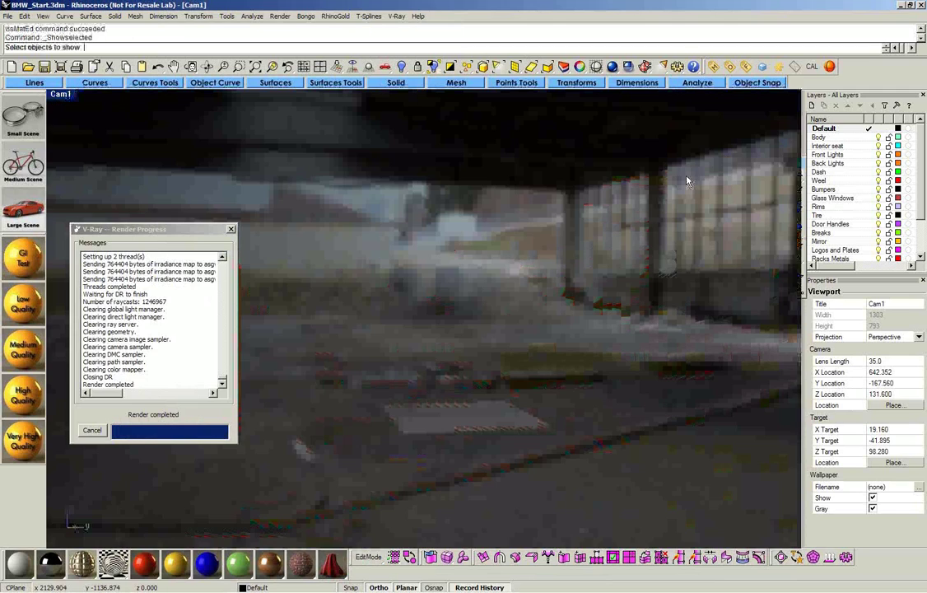
left_click(875, 361)
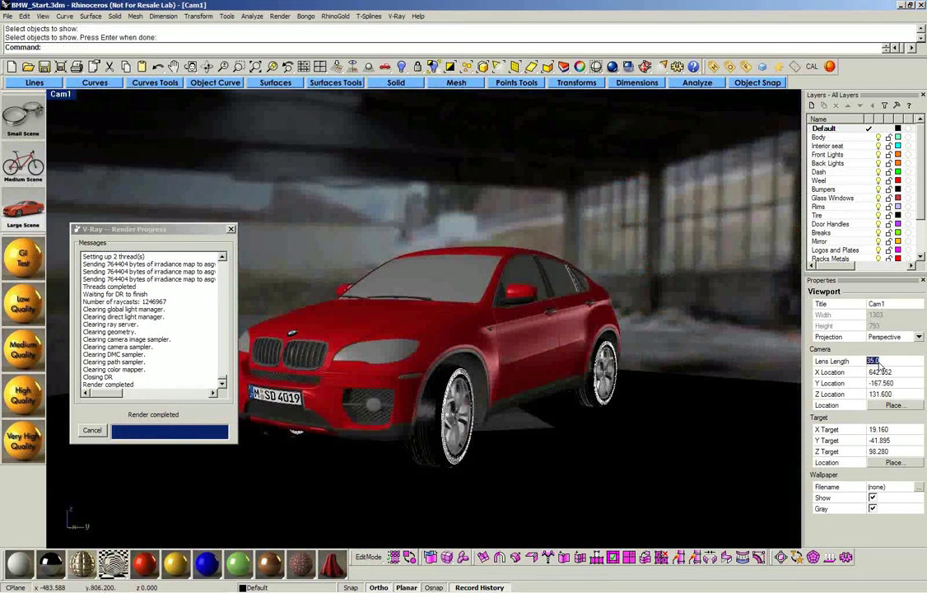
type("18")
key("Return")
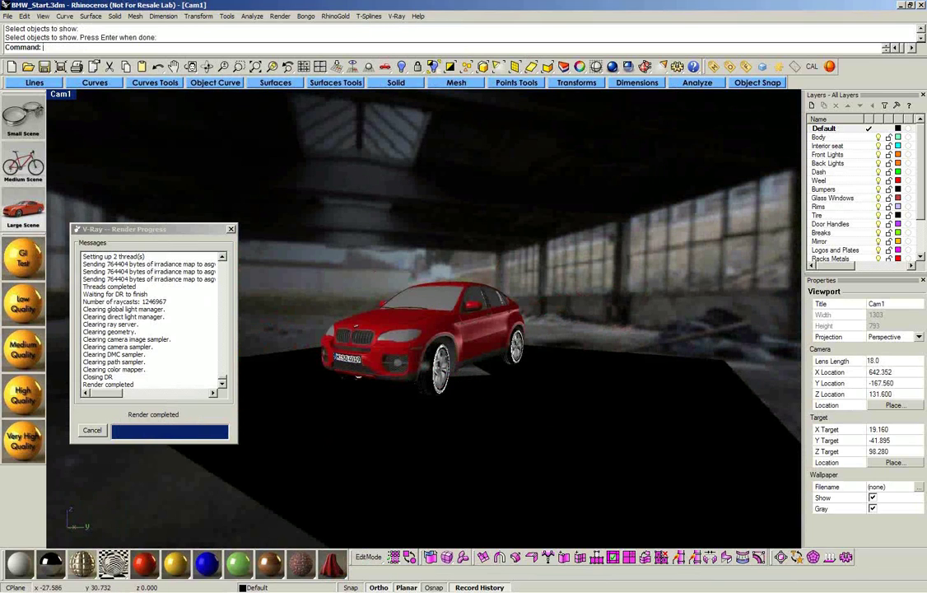
- Reframe Cam1 closer to the red car in the hall, and render the view with the background dome hidden
scroll(463, 344, "up", 2)
scroll(464, 344, "up", 1)
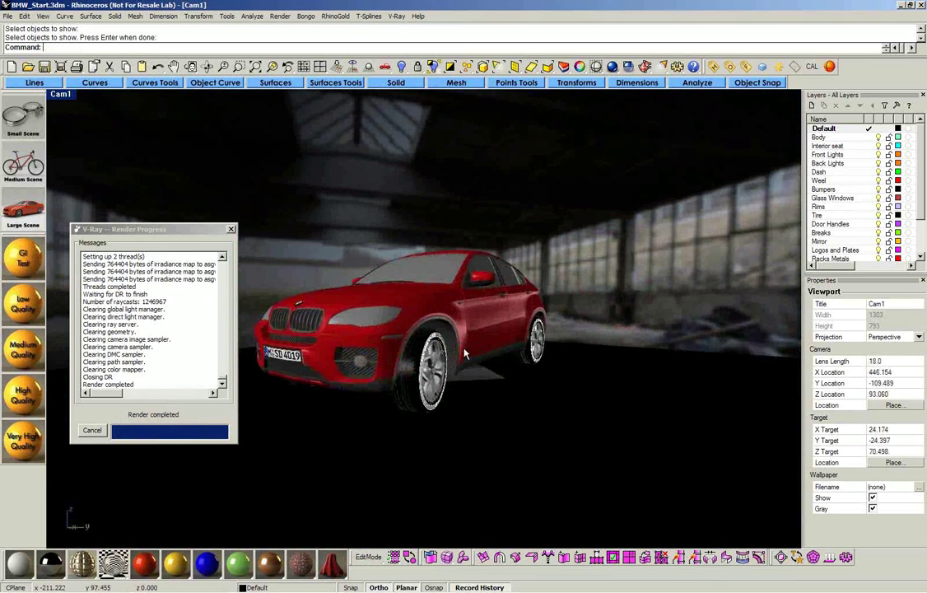
mouse_move(465, 353)
right_mouse_down("shift")
mouse_move(484, 368)
mouse_move(470, 355)
right_mouse_up("shift")
scroll(472, 354, "down", 1)
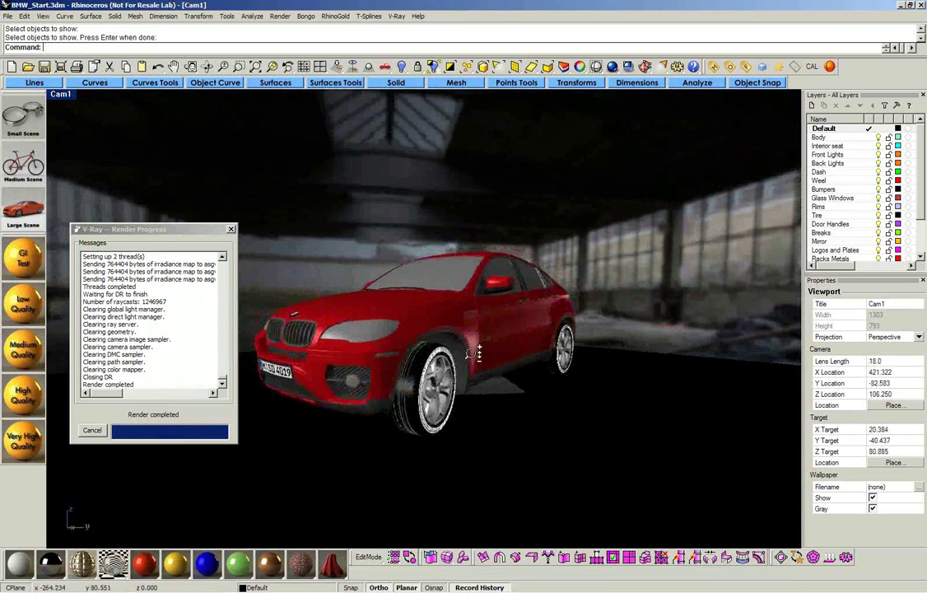
middle_click(527, 150)
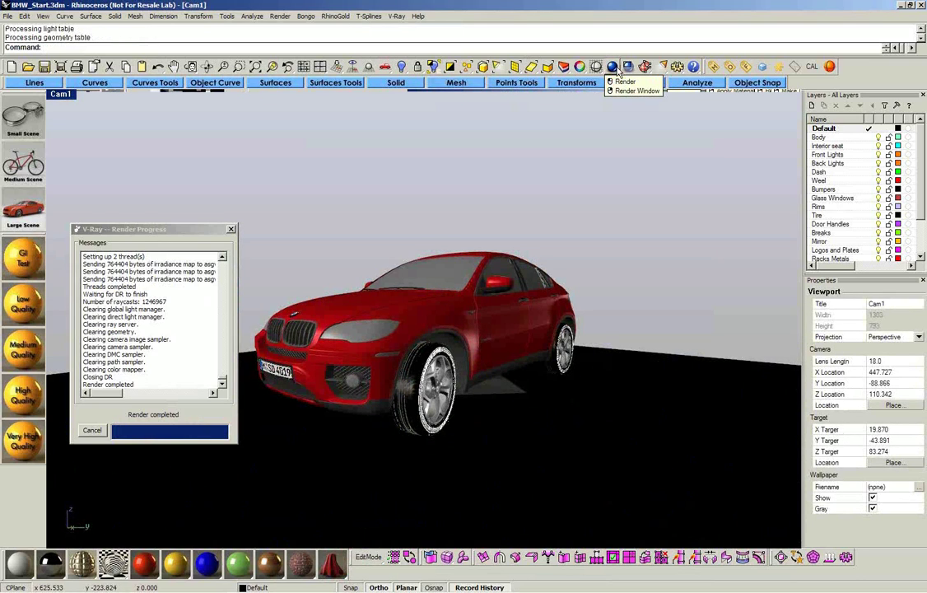
left_click(616, 69)
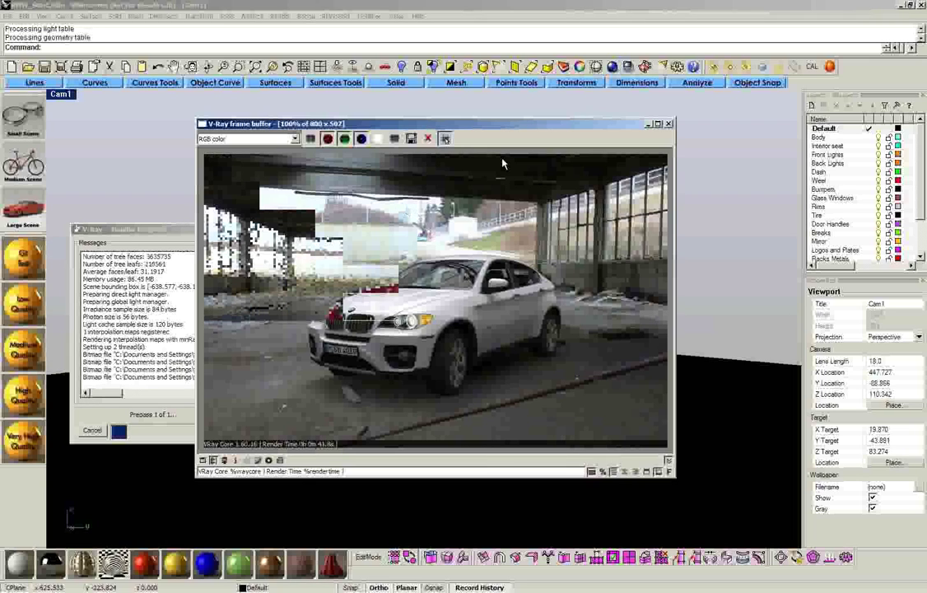
- Move the frame buffer off the car and hide the headlight glass covers
left_click_drag(441, 130, 629, 142)
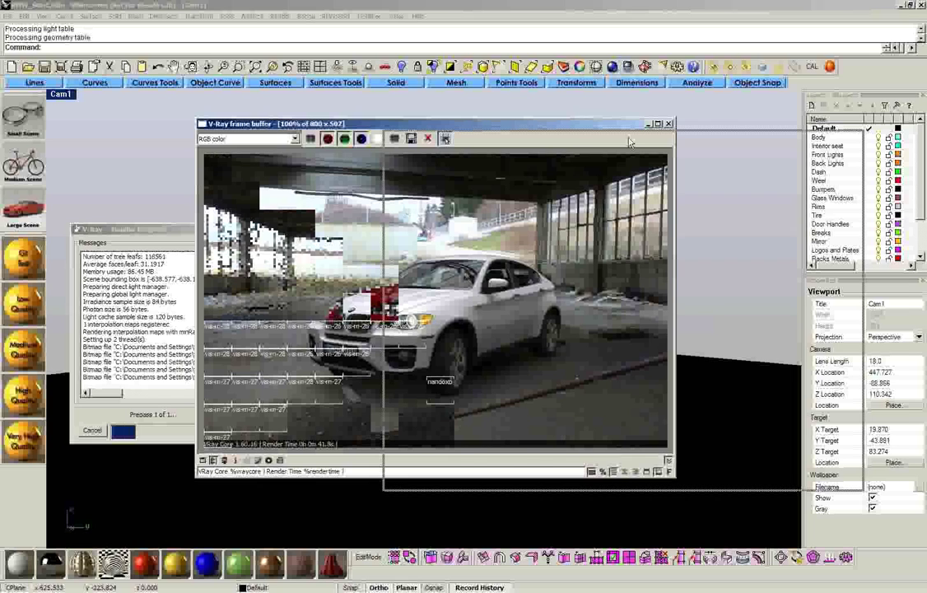
left_click_drag(629, 142, 672, 135)
left_click(359, 328)
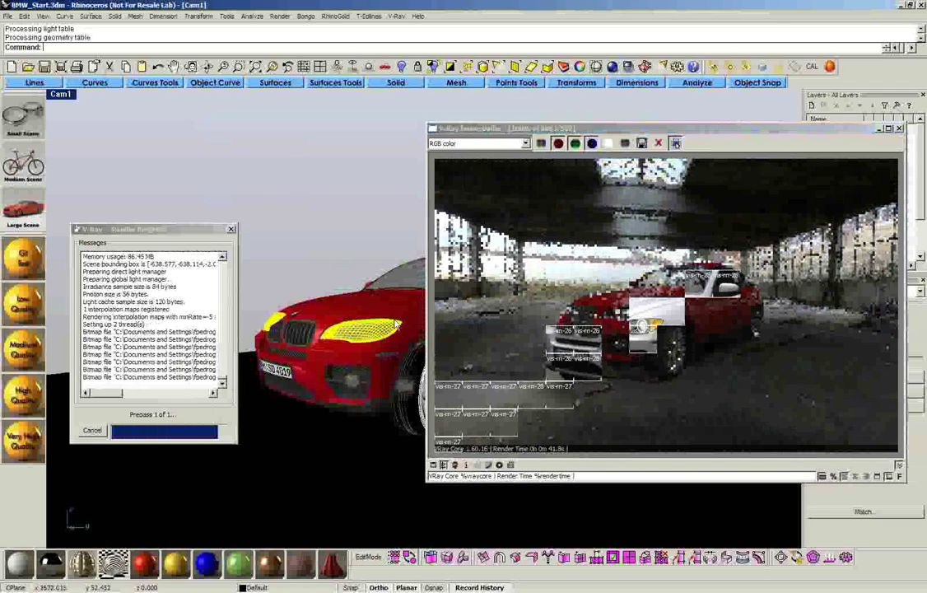
middle_click(298, 234)
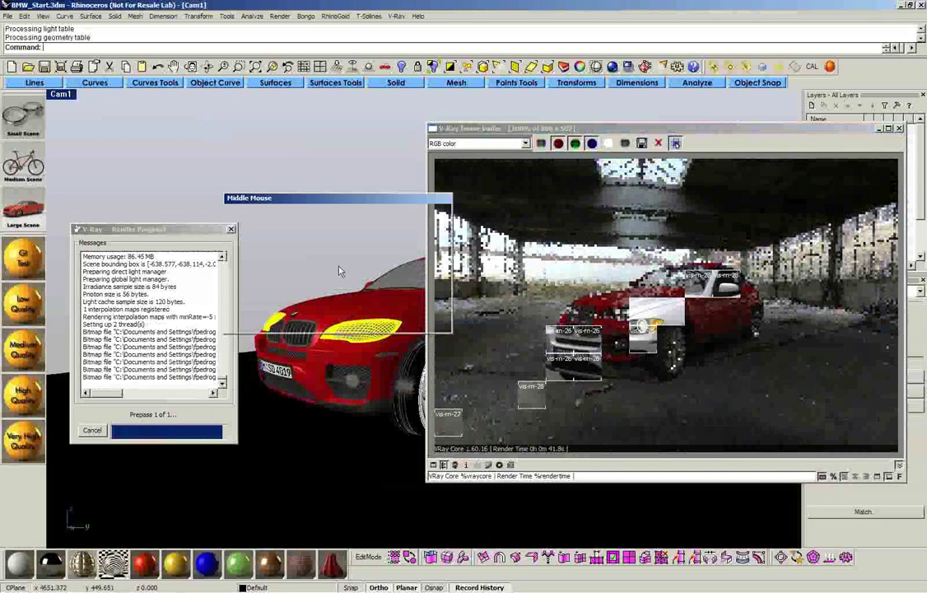
left_click(331, 212)
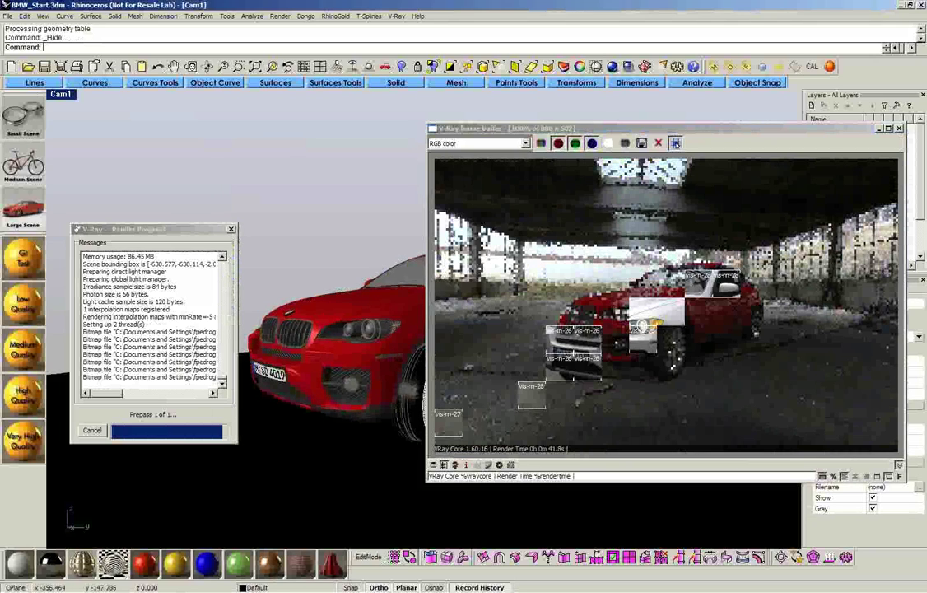
- Select the emissive object inside the headlight, examine its Emissive White material settings, and close the Material Editor
scroll(366, 272, "up", 5)
right_click_drag(368, 272, 266, 371)
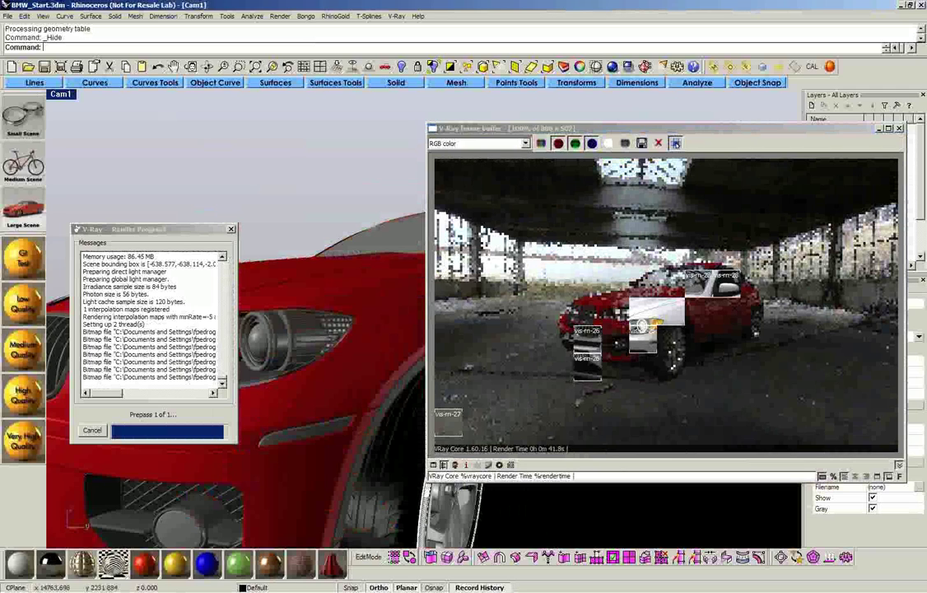
scroll(236, 257, "up", 3)
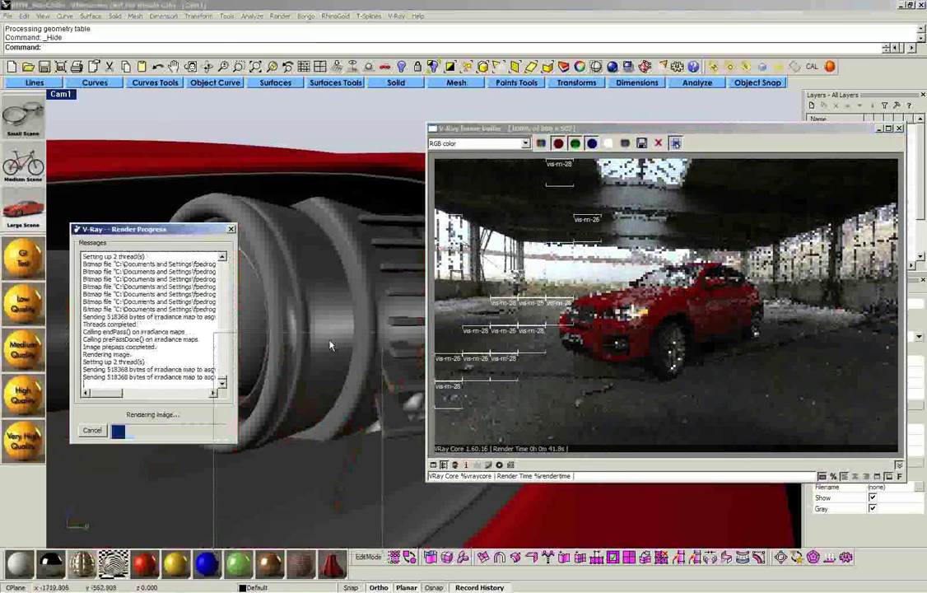
left_click(254, 283)
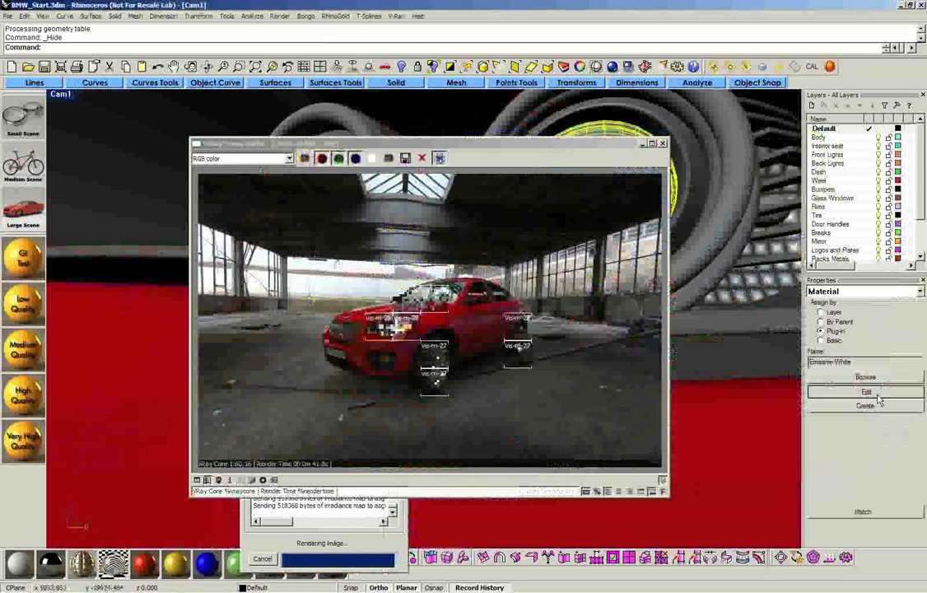
left_click(878, 395)
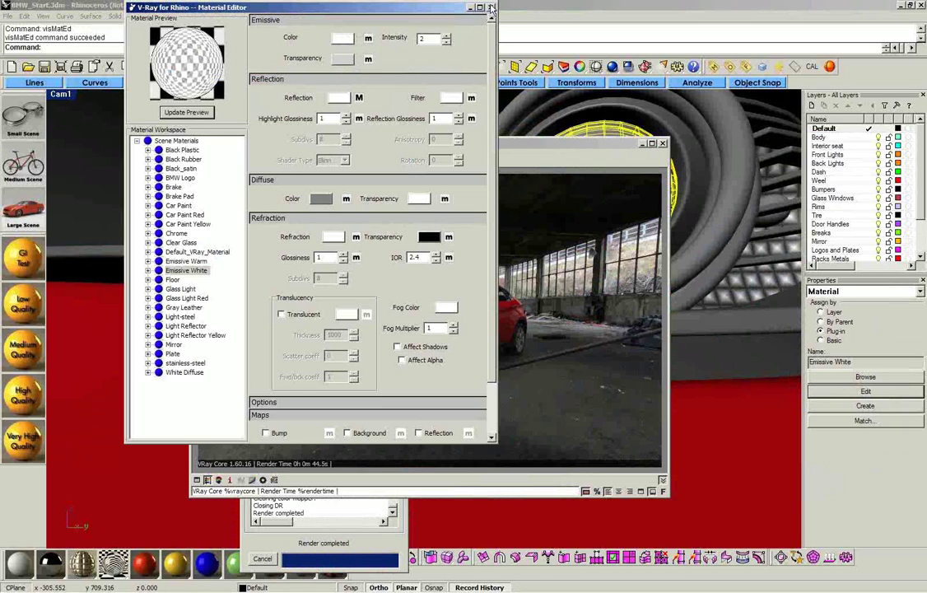
left_click_drag(351, 10, 445, 31)
left_click(578, 29)
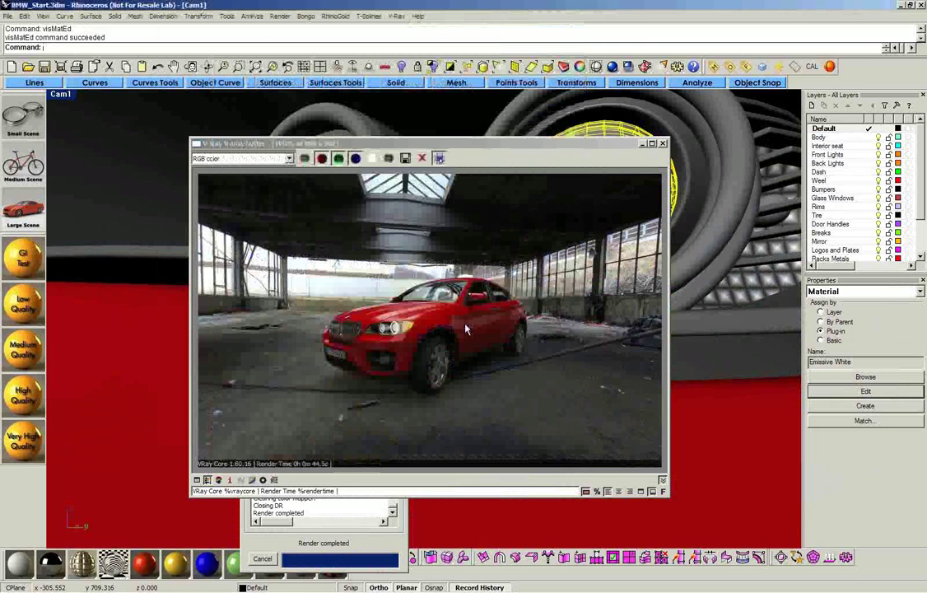
- Enlarge the finished render to 200% around the car to examine the glowing headlights
left_click(464, 323)
scroll(458, 324, "up", 1)
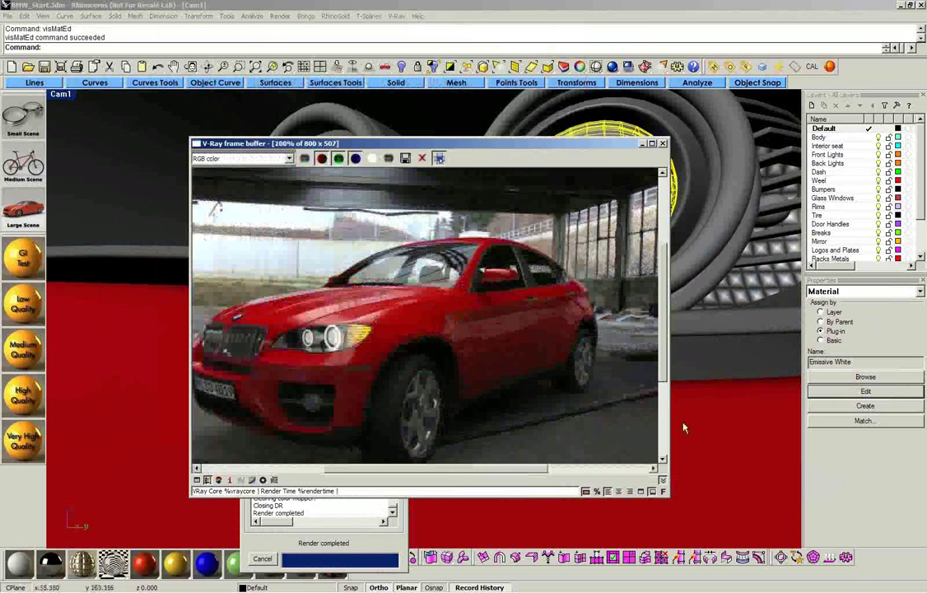
- Enlarge the V-Ray frame buffer, inspect the rendered car zoomed out and at 200%, and close the frame buffer
left_click_drag(669, 496, 807, 560)
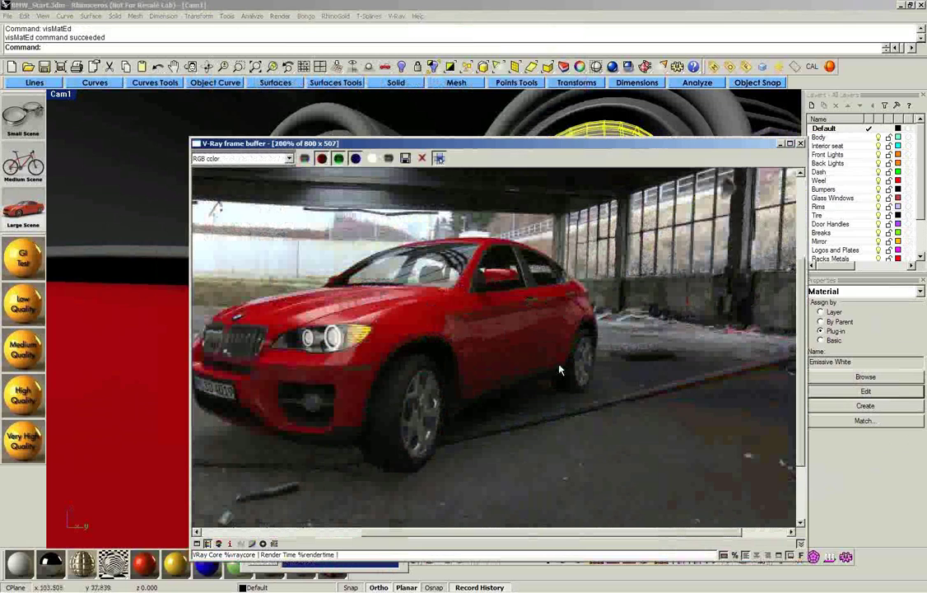
left_click_drag(504, 534, 502, 535)
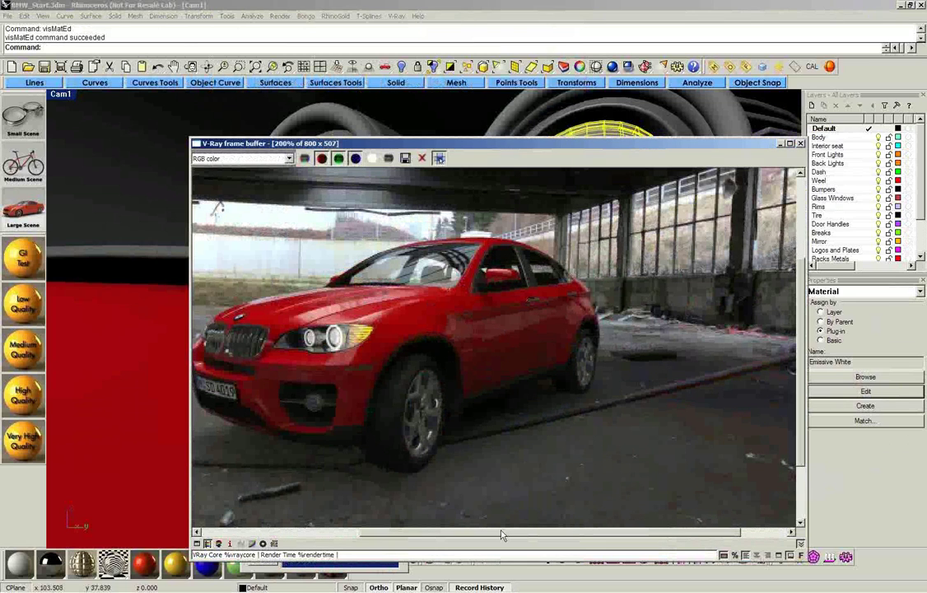
scroll(528, 406, "down", 1)
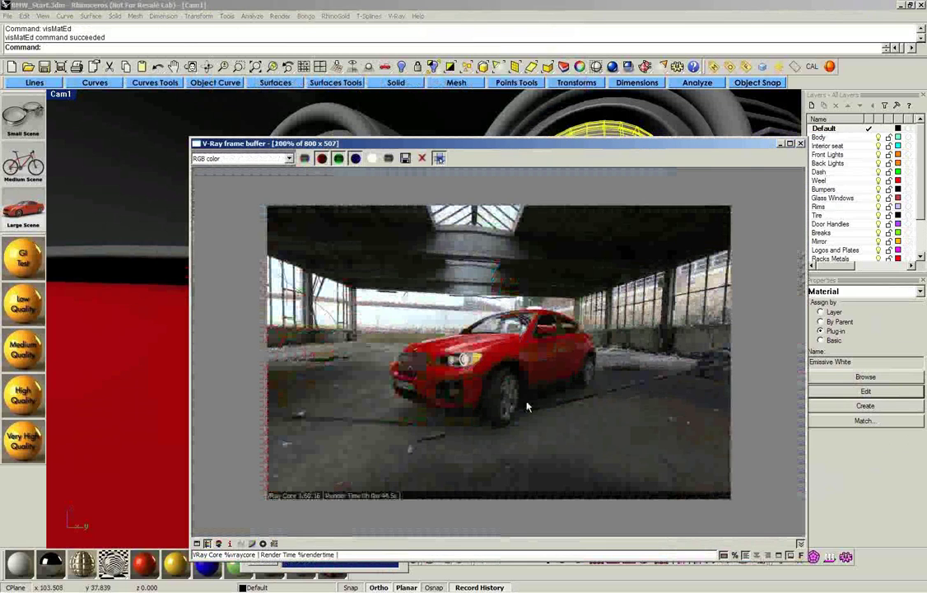
scroll(528, 406, "up", 2)
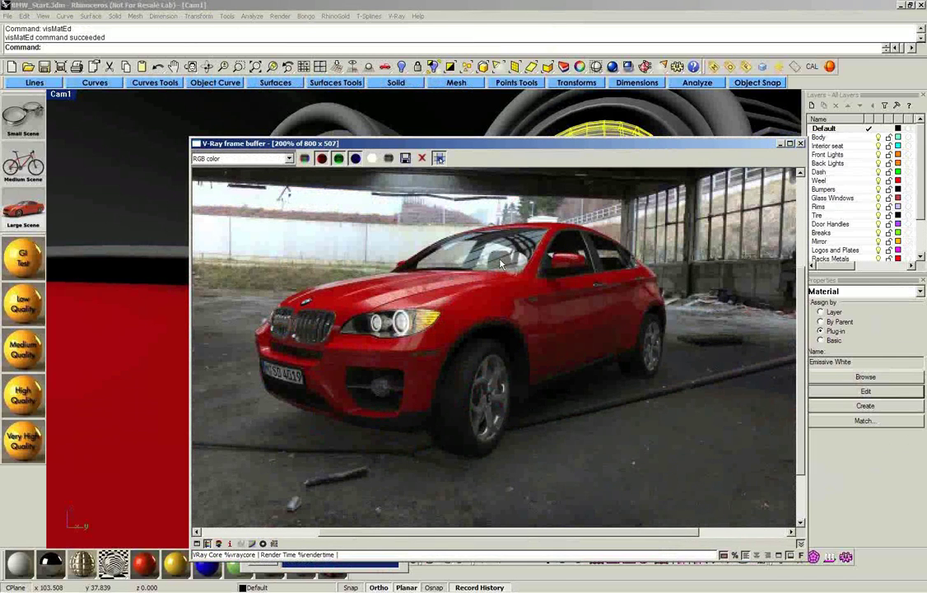
left_click(802, 145)
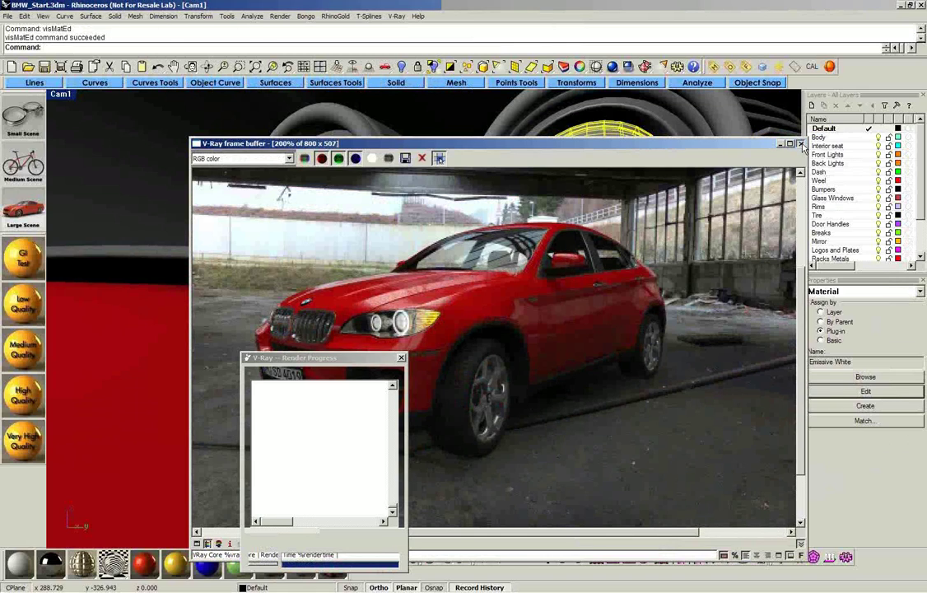
left_click(803, 145)
- Show the hidden headlight glass covers of the car again with ShowSelected
key("ctrl+shift+h")
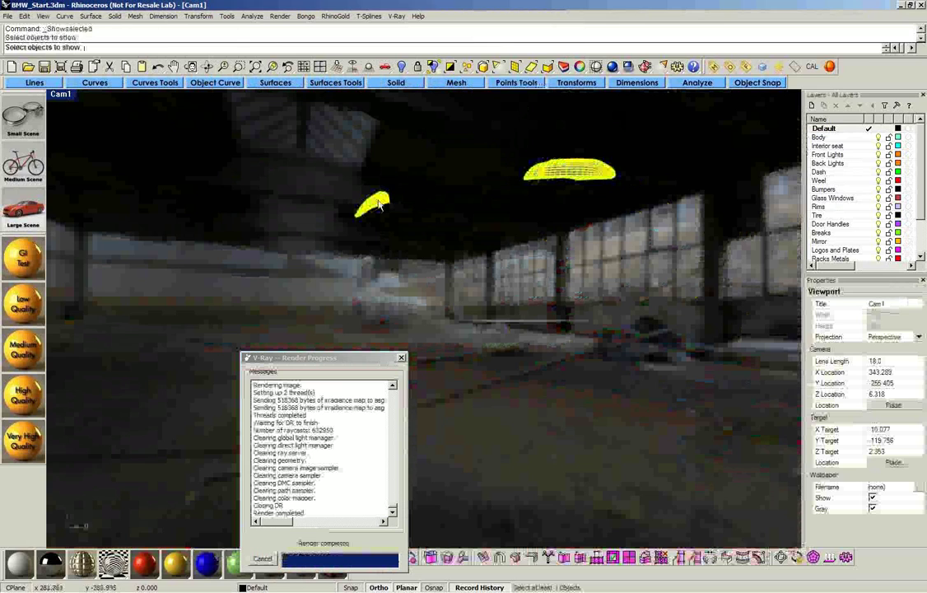
left_click(379, 204)
key("Return")
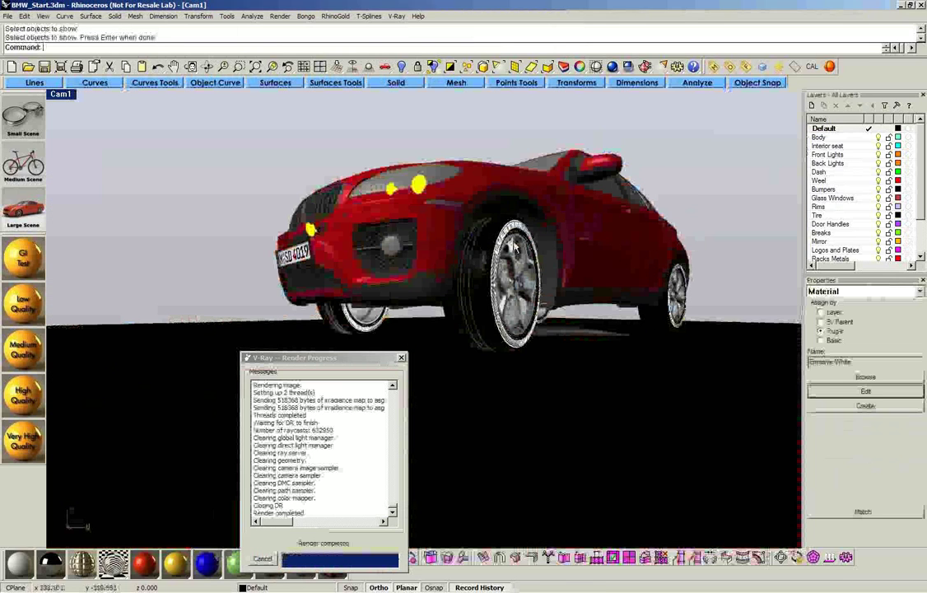
- Frame a close-up of the car's front wheel and headlight in the Cam1 viewport and render it with V-Ray
scroll(513, 244, "up", 3)
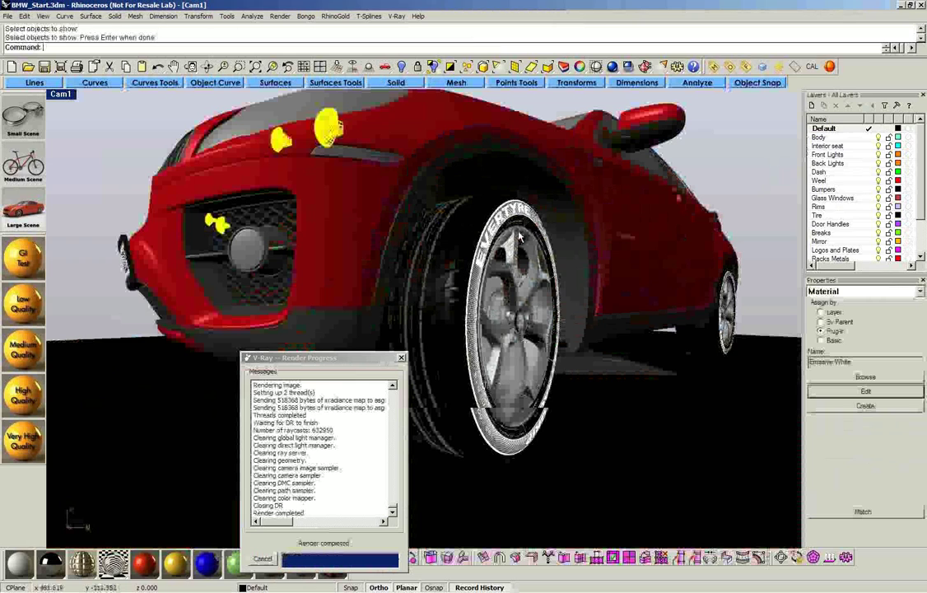
right_click_drag(519, 237, 474, 97)
middle_click(474, 98)
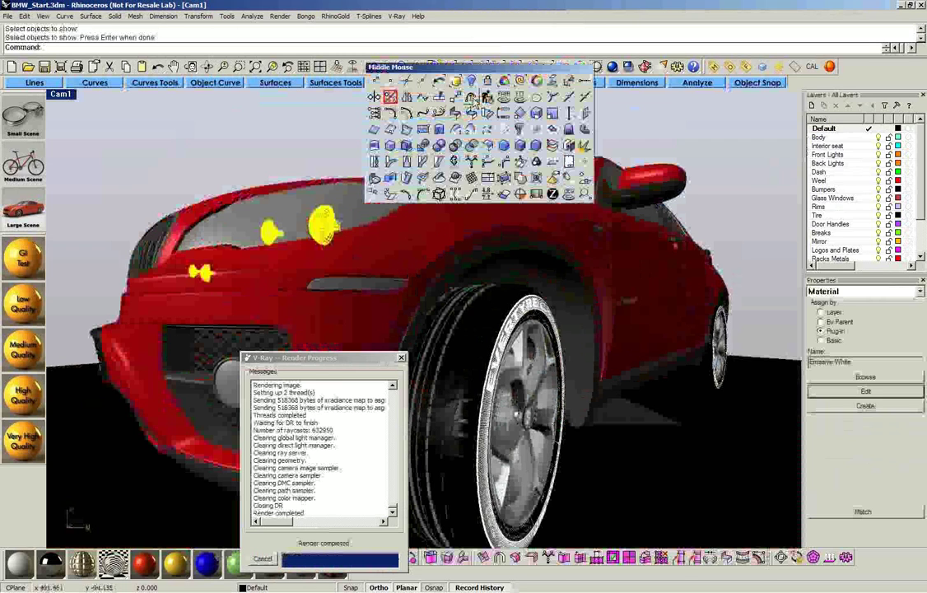
left_click(471, 97)
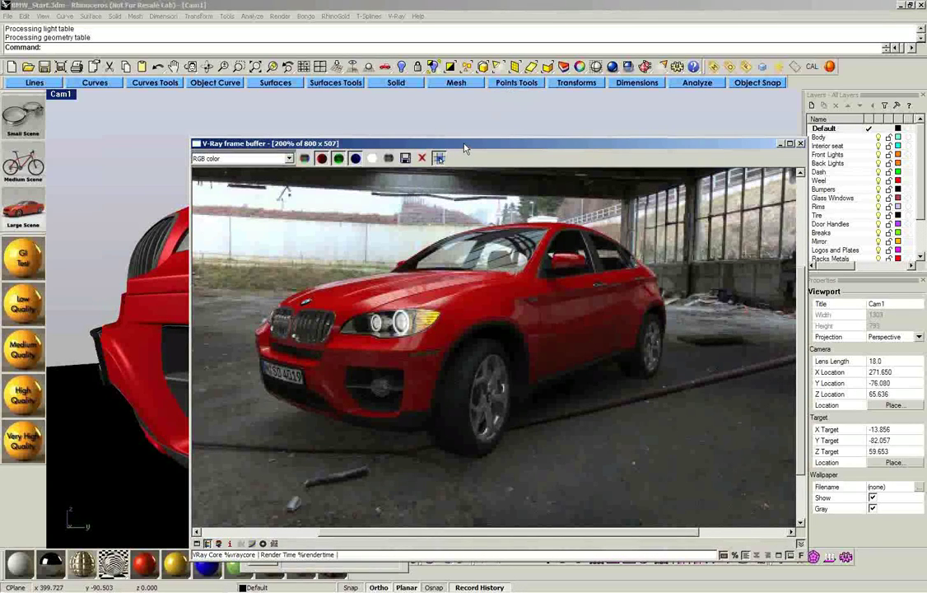
left_click_drag(464, 144, 414, 127)
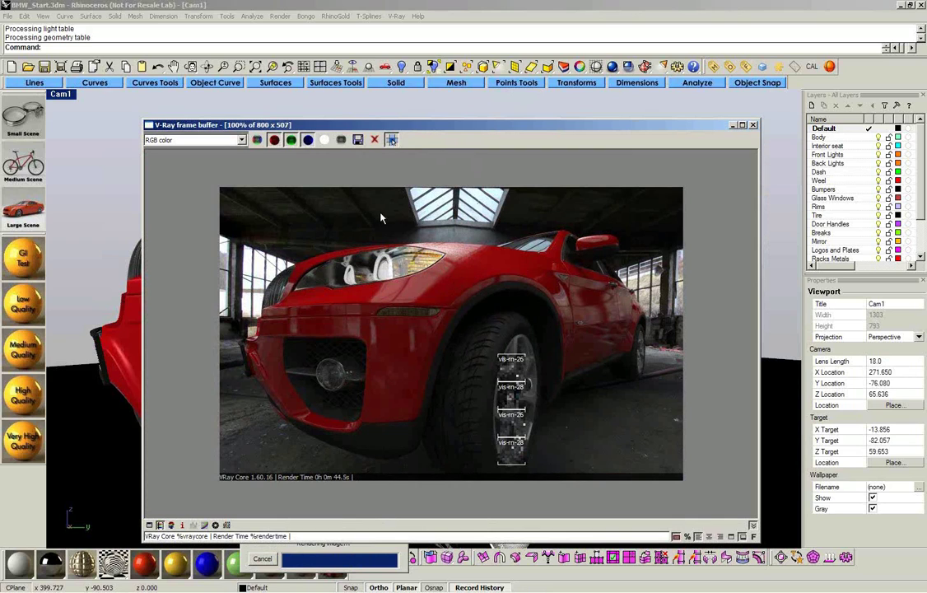
- Open the recent file Rhino Interior.3dm without saving the changes to BMW_Start.3dm, and close the car rendering
left_click(6, 17)
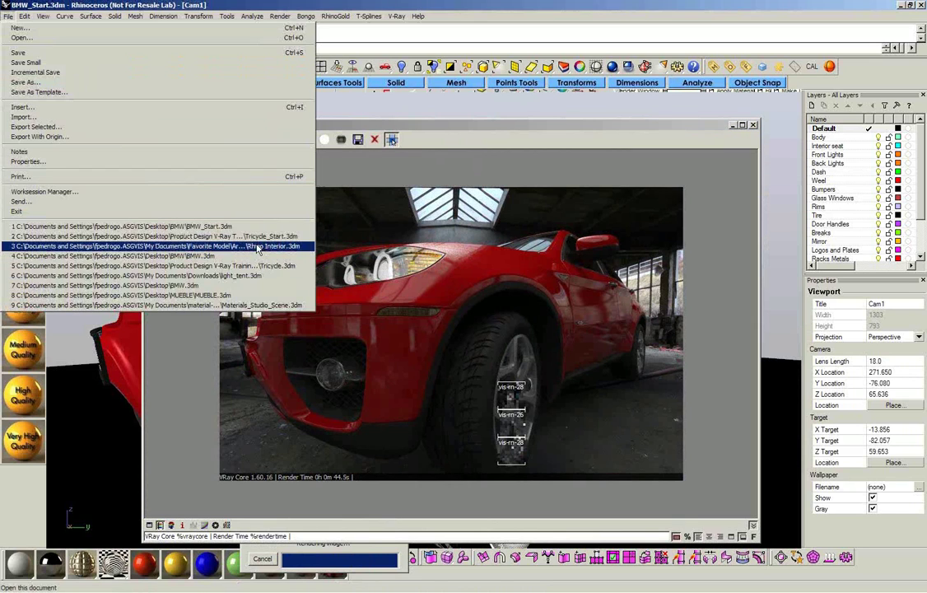
left_click(257, 246)
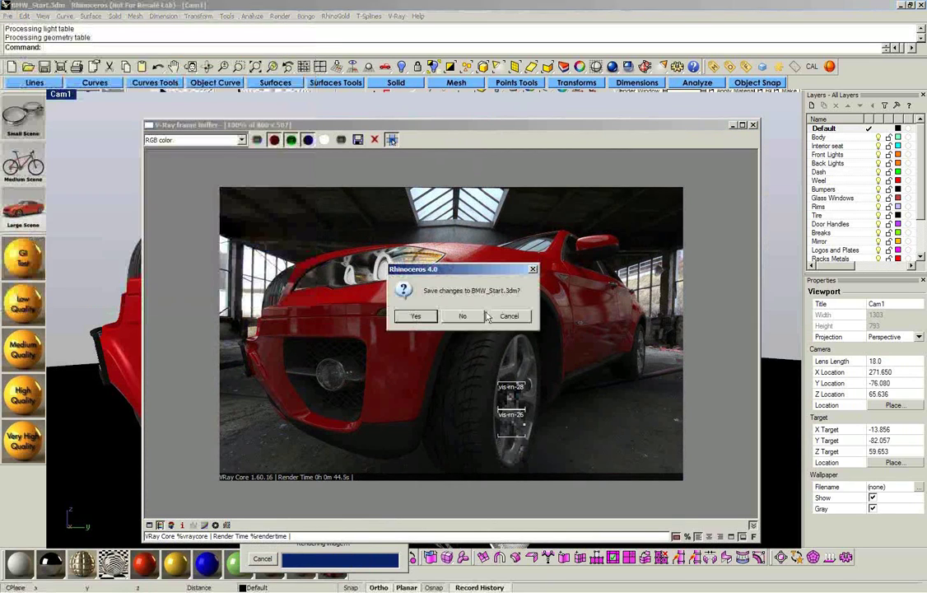
left_click(463, 315)
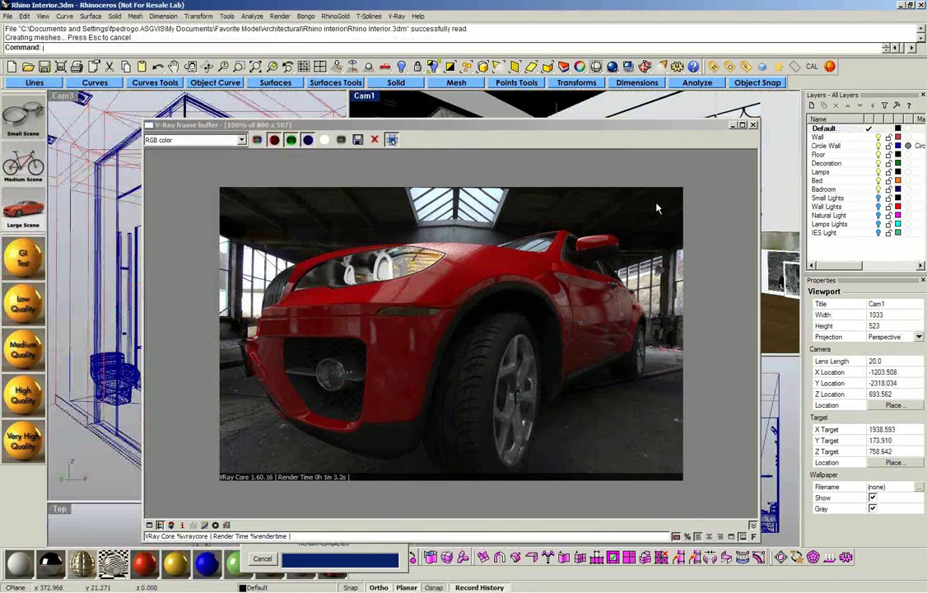
left_click(753, 125)
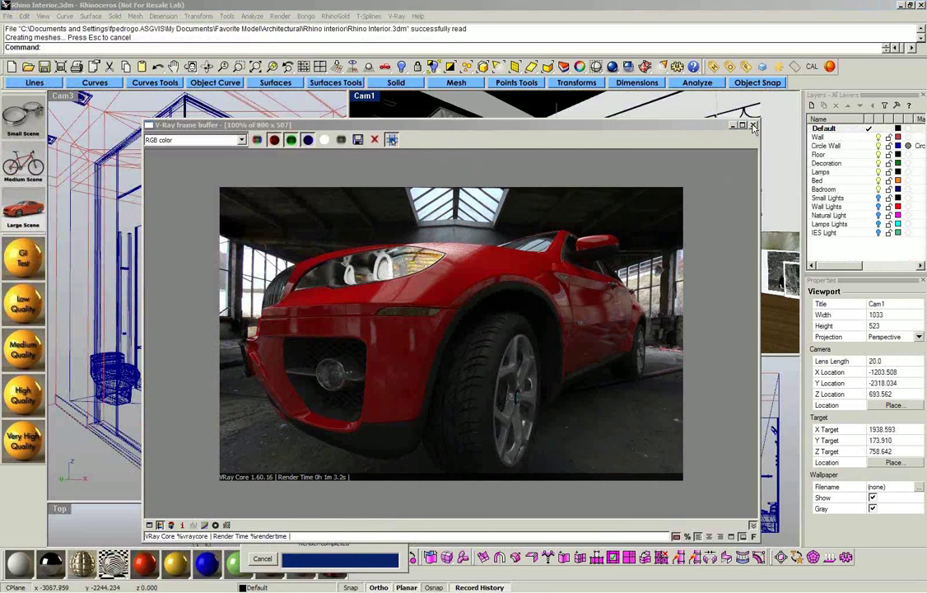
left_click(754, 125)
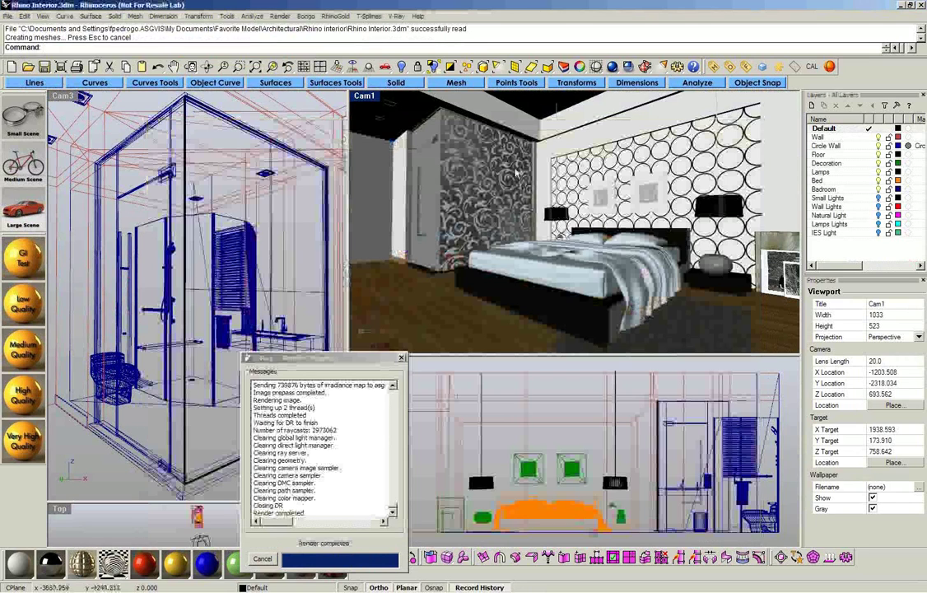
- Fit the whole interior scene in the Perspective viewport, select the existing sun light and view it from another side
scroll(216, 243, "down", 10)
left_click(78, 202)
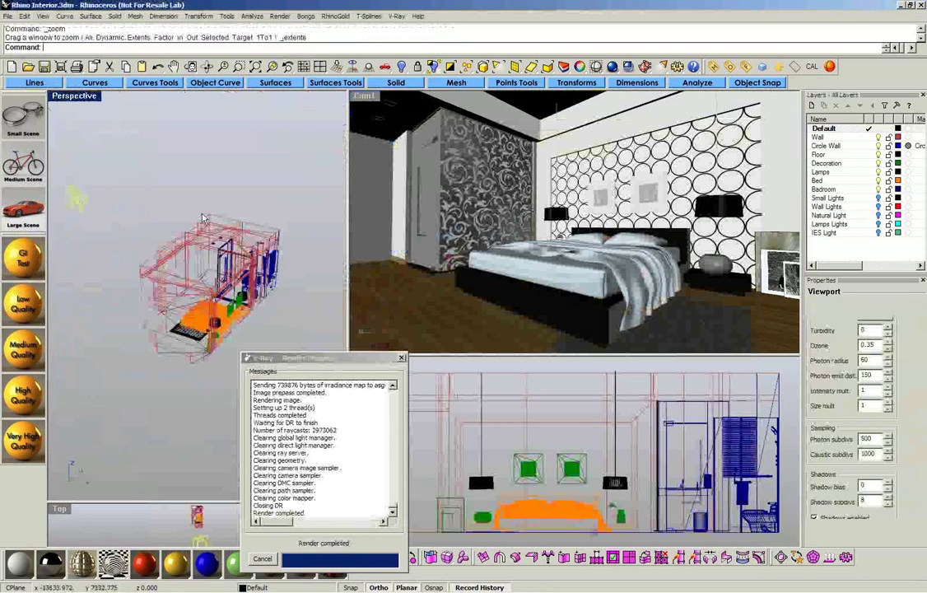
right_click_drag(78, 202, 255, 179)
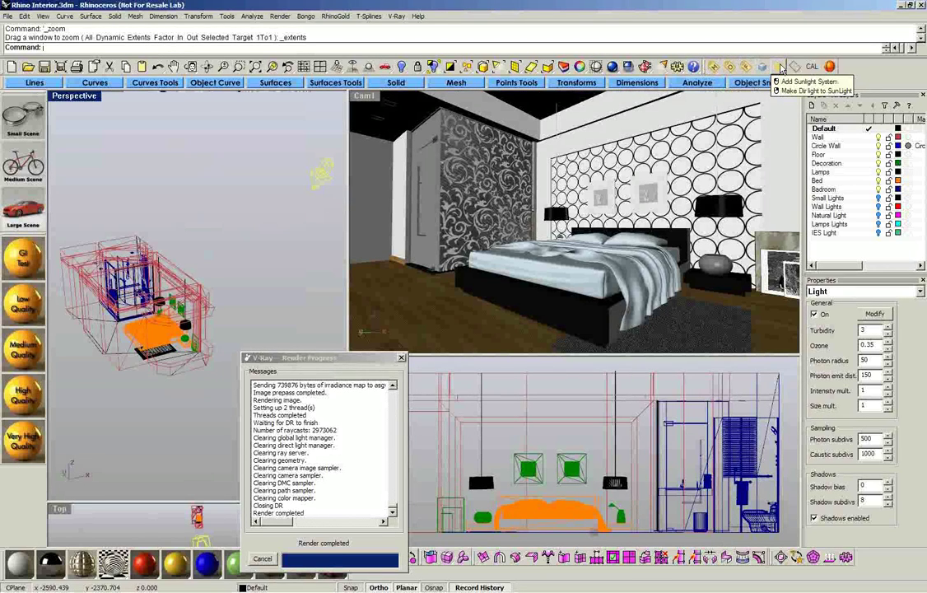
left_click(781, 68)
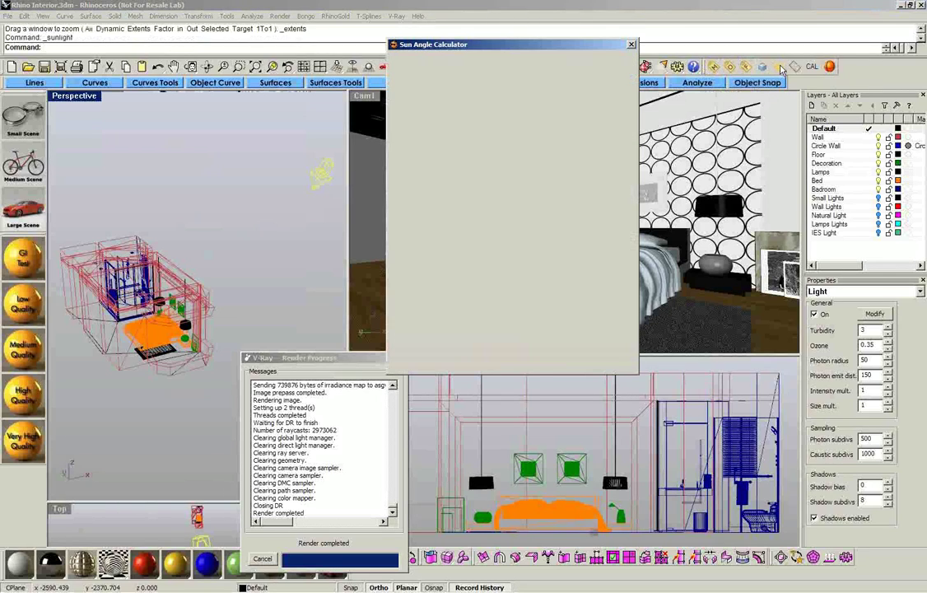
mouse_move(457, 178)
left_mouse_down()
mouse_move(472, 207)
mouse_move(449, 227)
mouse_move(381, 172)
mouse_move(403, 160)
mouse_move(472, 168)
left_mouse_up()
left_click_drag(521, 207, 526, 188)
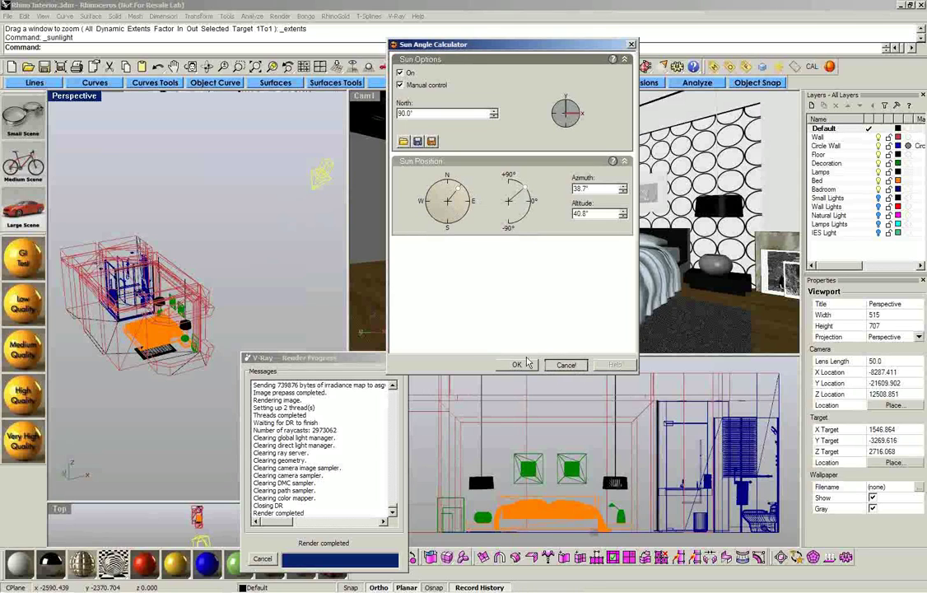
left_click(565, 365)
- Switch the Perspective viewport to the Top view, framing both the bedroom model and the sun light
right_click_drag(269, 282, 269, 304)
key("ctrl+F2")
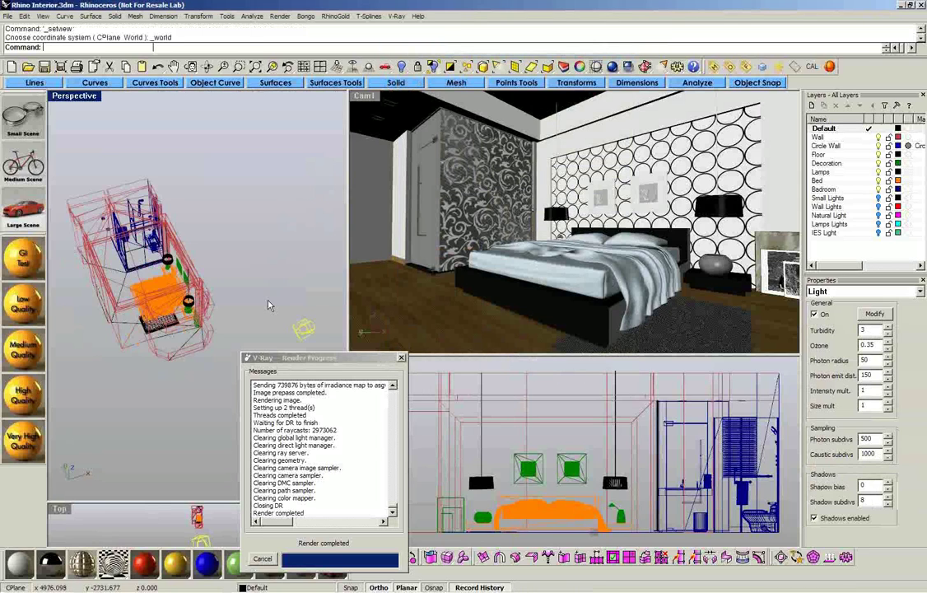
scroll(237, 223, "down", 9)
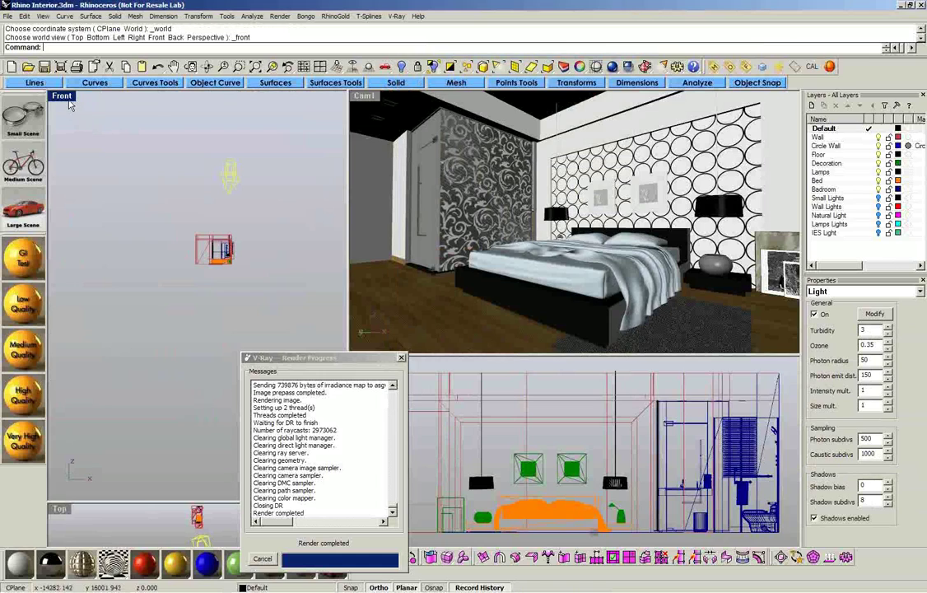
left_click(62, 96)
mouse_move(74, 281)
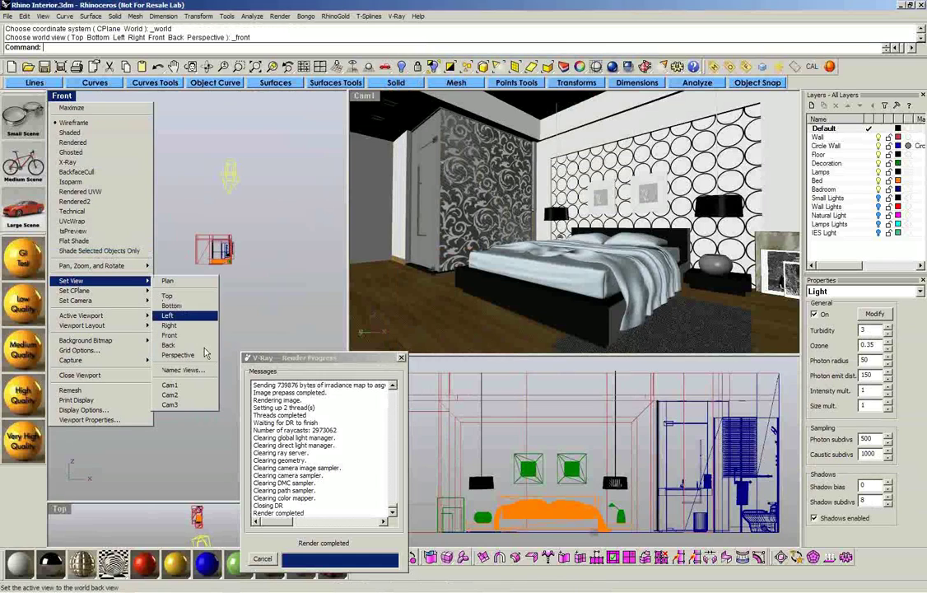
left_click(178, 296)
right_click_drag(221, 270, 203, 215)
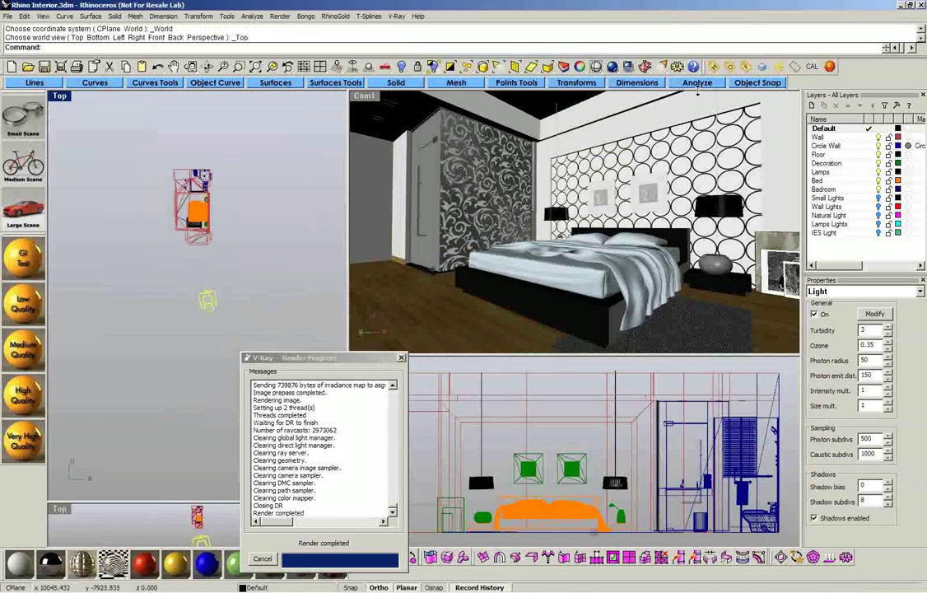
- Add a V-Ray sunlight with azimuth 155.7° and altitude 55.9°, placed southeast of the bedroom model in the Top viewport
left_click(780, 69)
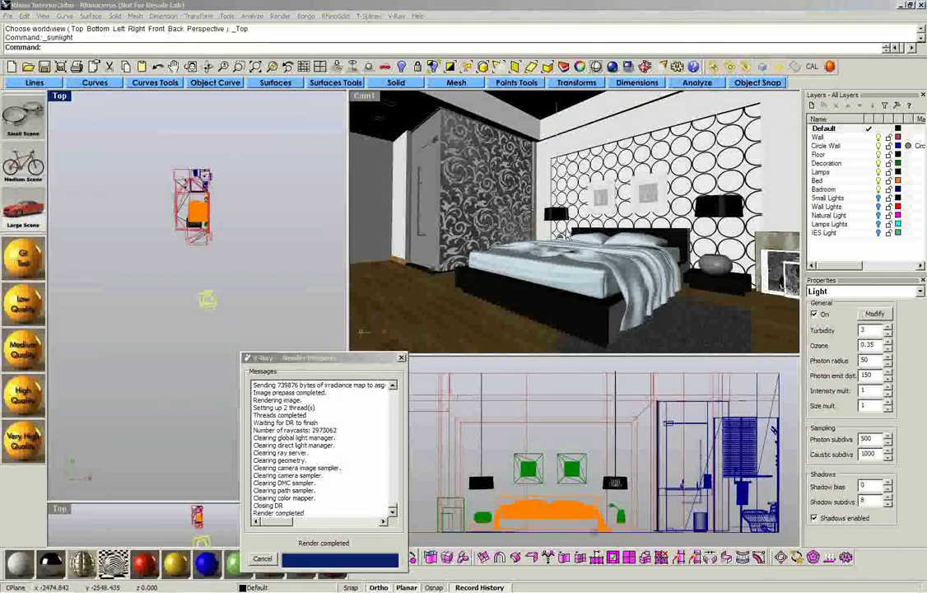
left_click(455, 221)
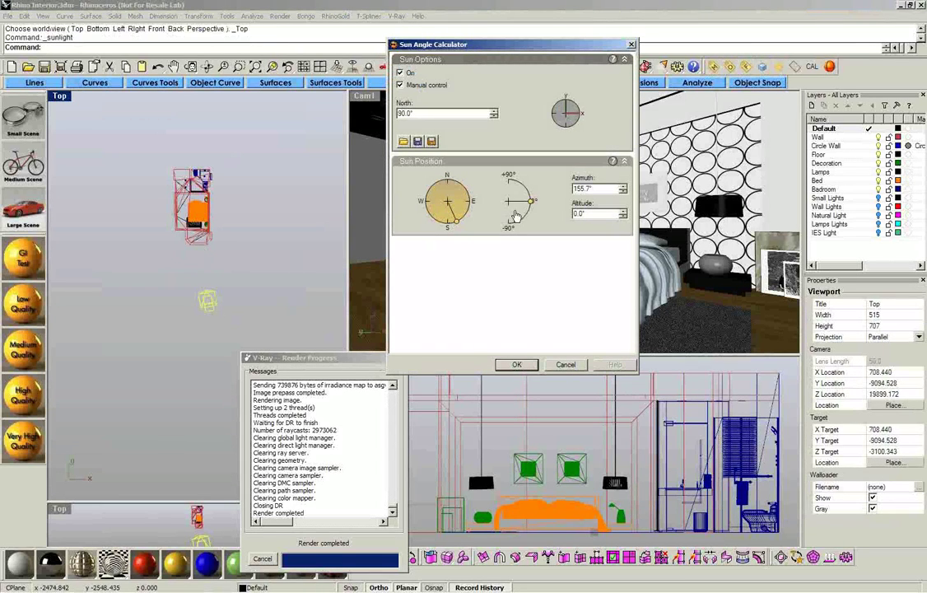
left_click_drag(532, 202, 529, 187)
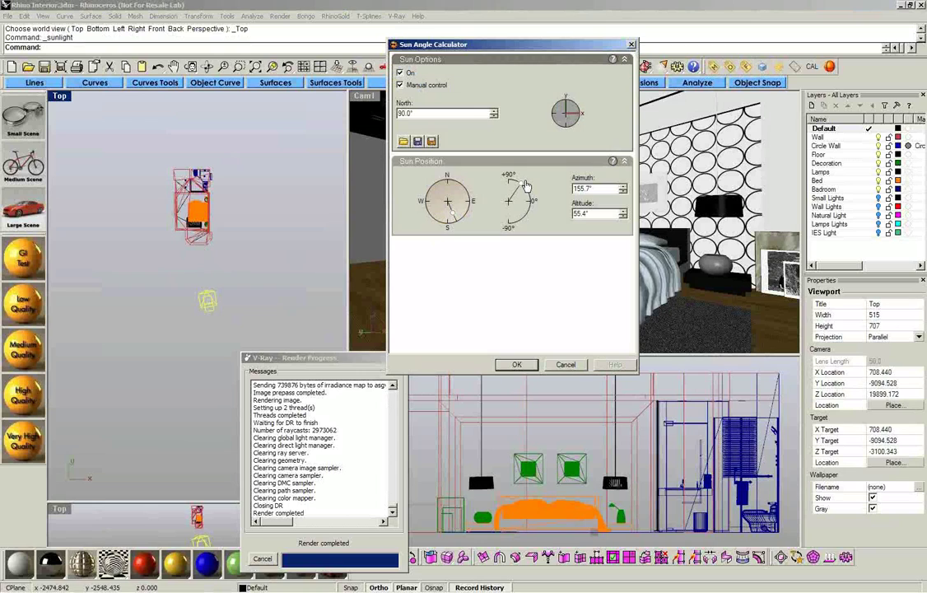
left_click_drag(525, 186, 521, 183)
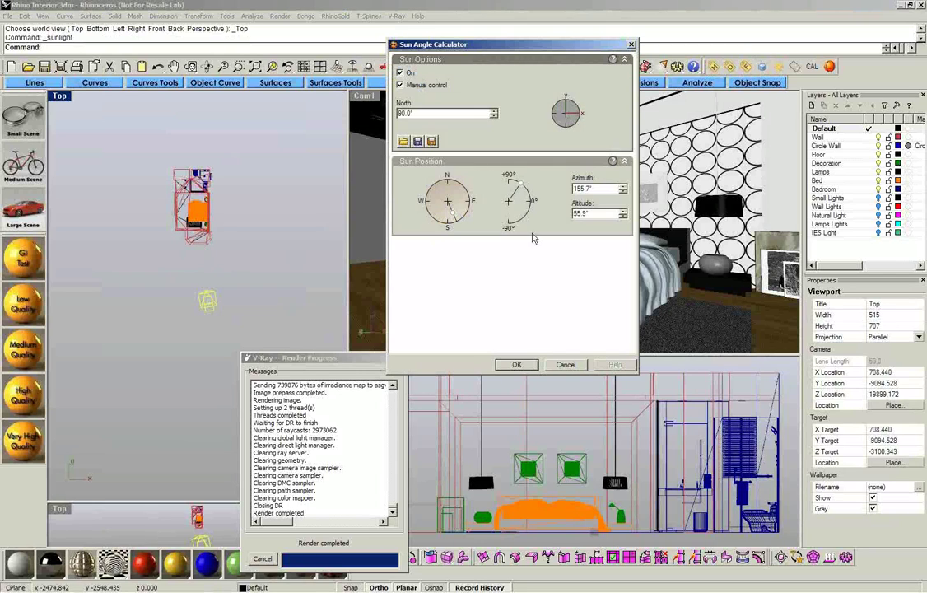
left_click(517, 365)
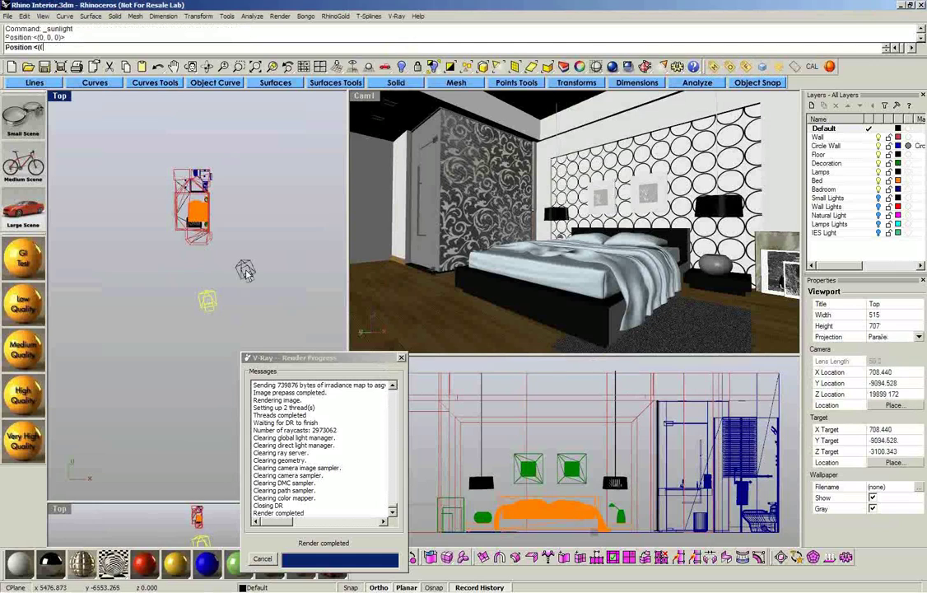
left_click(246, 273)
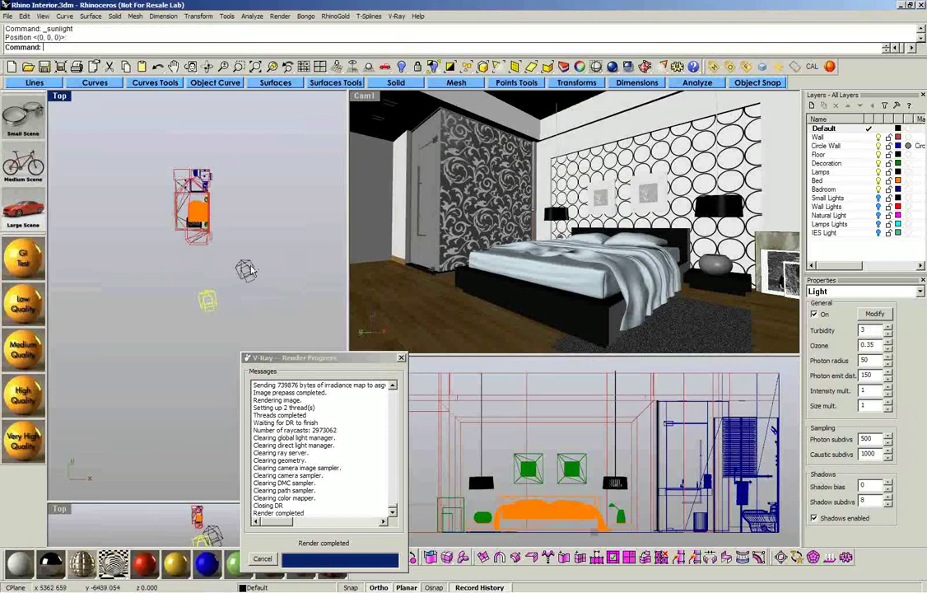
- Select the new sunlight and move it far west of the existing sun, and back to its east side
left_click(245, 274)
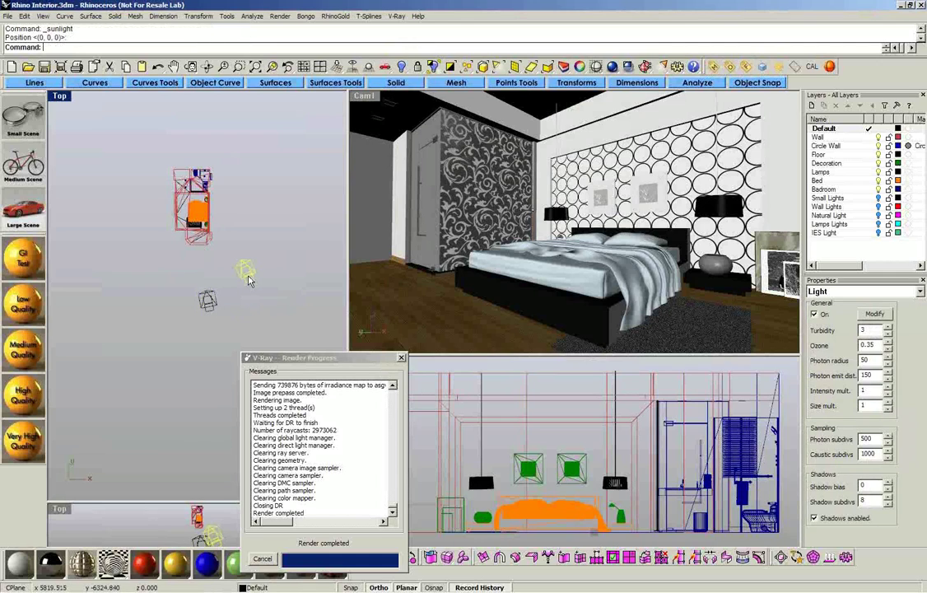
left_click_drag(245, 277, 93, 297)
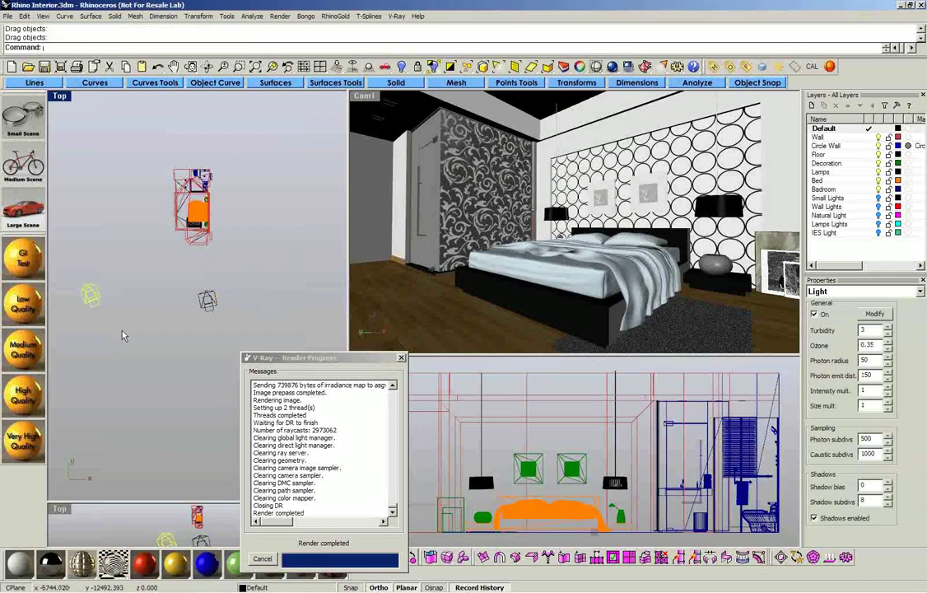
left_click_drag(91, 292, 305, 294)
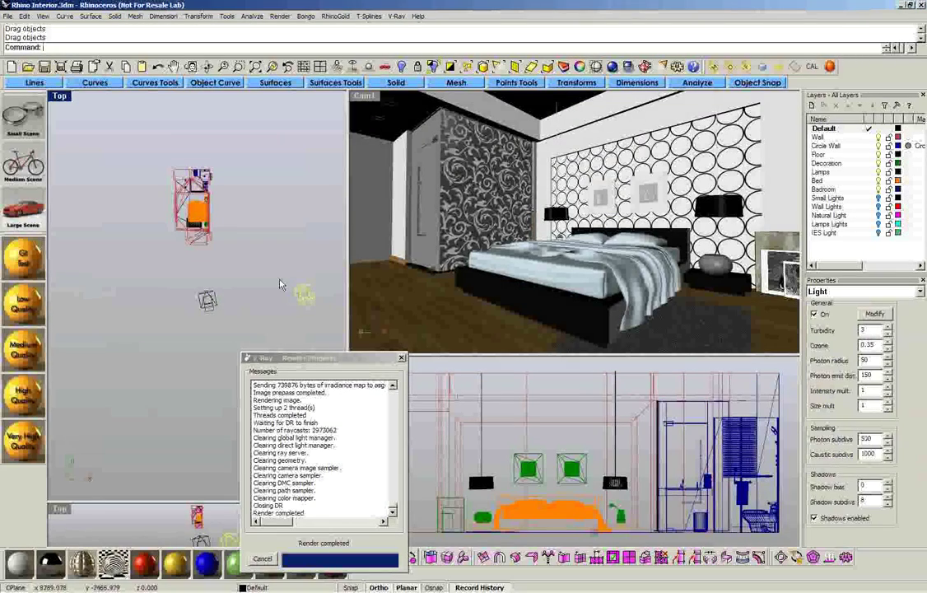
- Try to rotate the new sunlight about a point just southeast of the bedroom model in the Top viewport
type("Rotate")
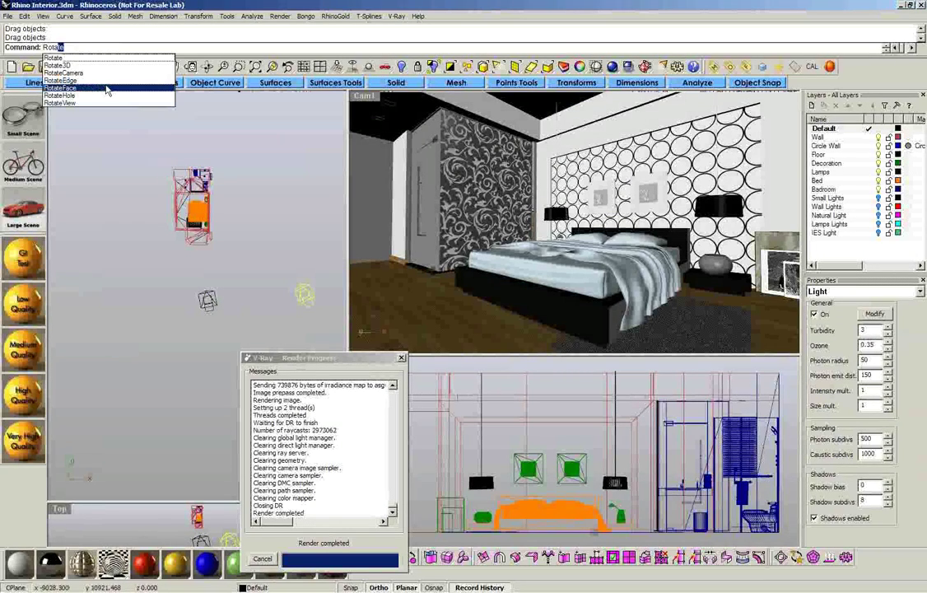
key("Return")
left_click(247, 239)
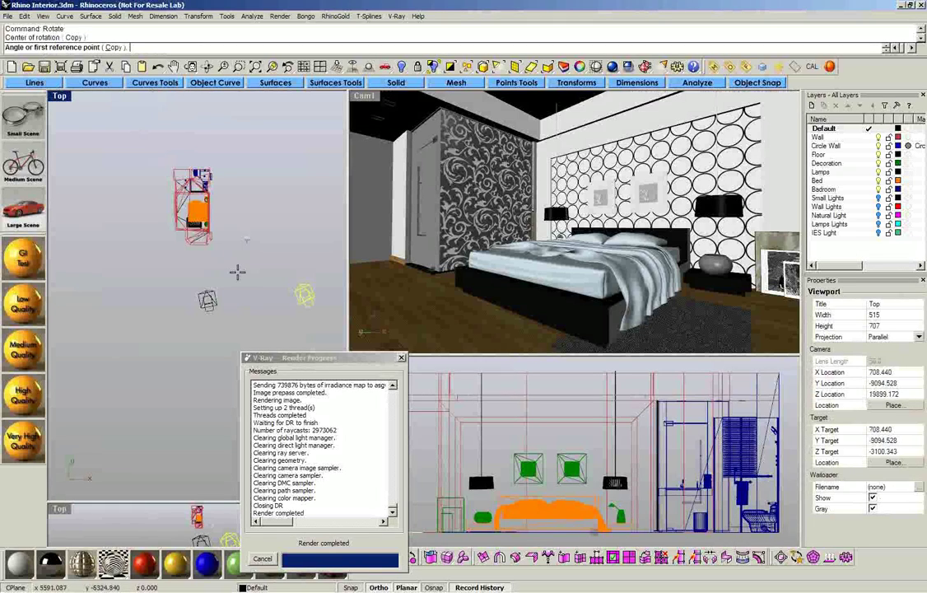
left_click(246, 328)
key("F10")
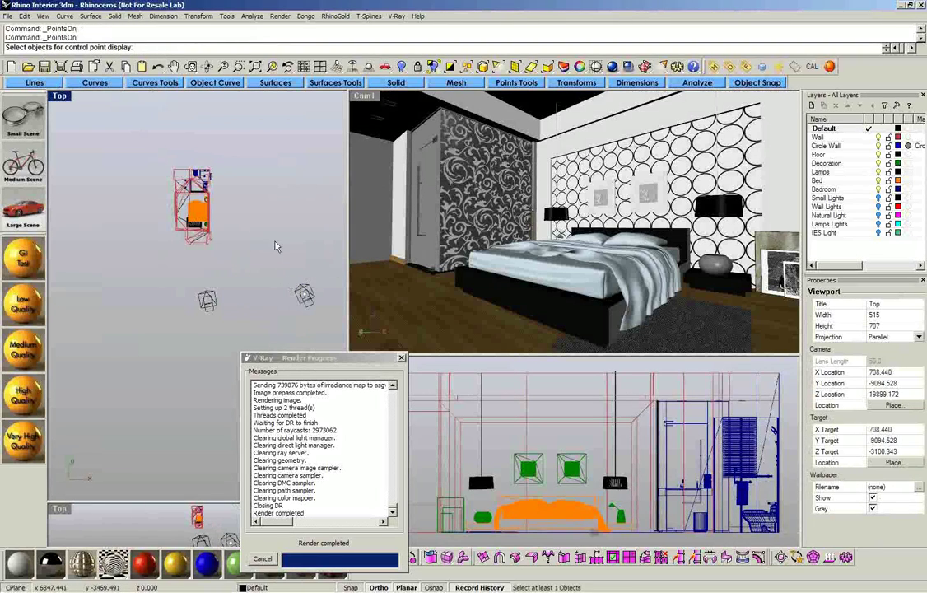
key("Escape")
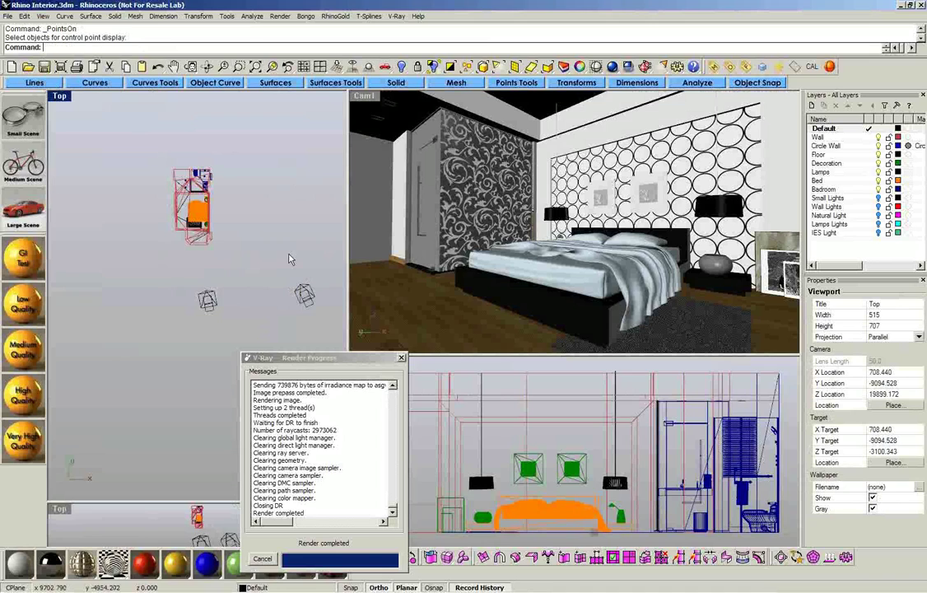
- Delete the newly added sunlight east of the existing sun and make Cam1 the active viewport
left_click(305, 294)
key("Delete")
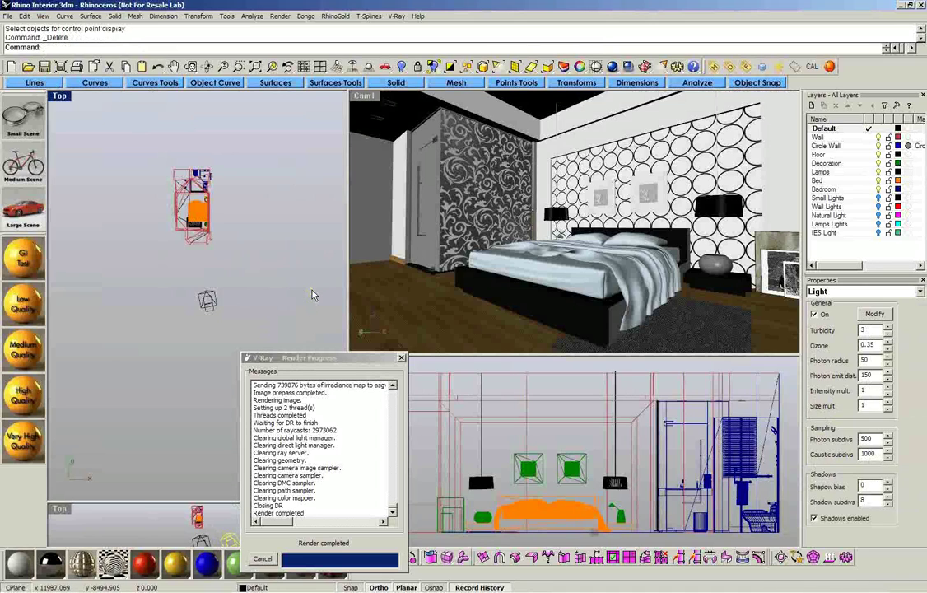
left_click(358, 96)
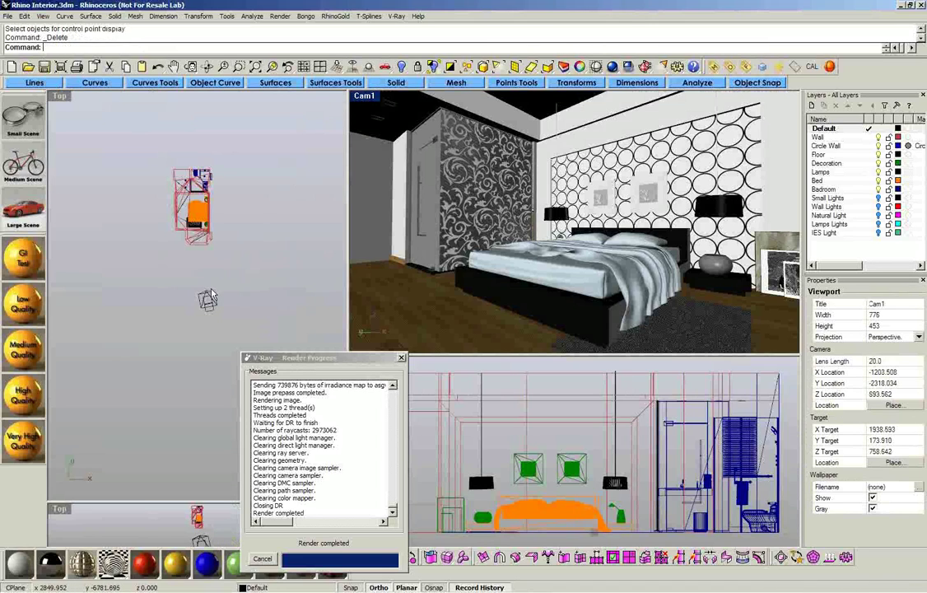
- In the V-Ray physical camera settings, try a shutter speed of 20 and set it back to 100
left_click(714, 66)
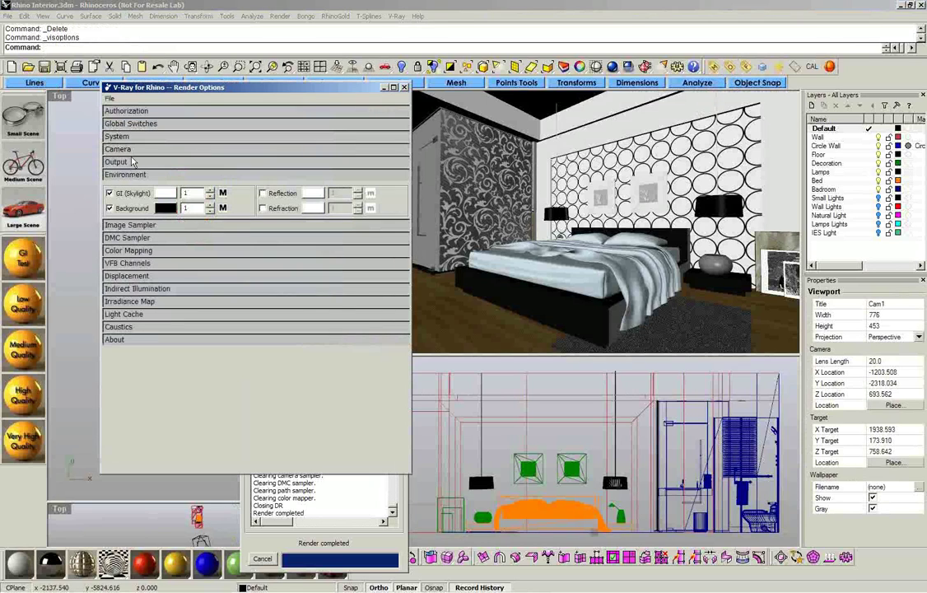
left_click(124, 149)
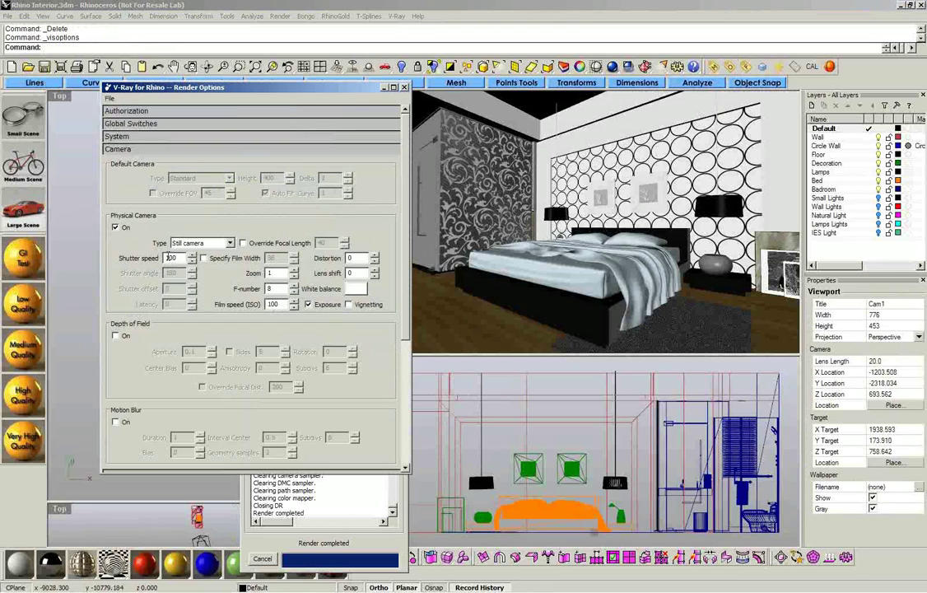
double_click(174, 258)
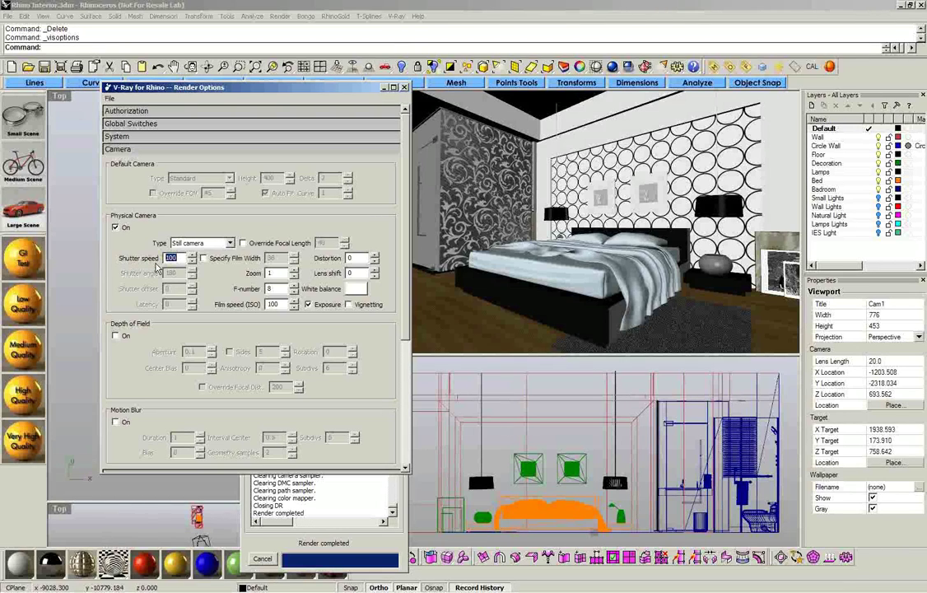
type("20")
type("100")
key("BackSpace")
key("BackSpace")
key("BackSpace")
key("BackSpace")
type("100")
left_click(405, 87)
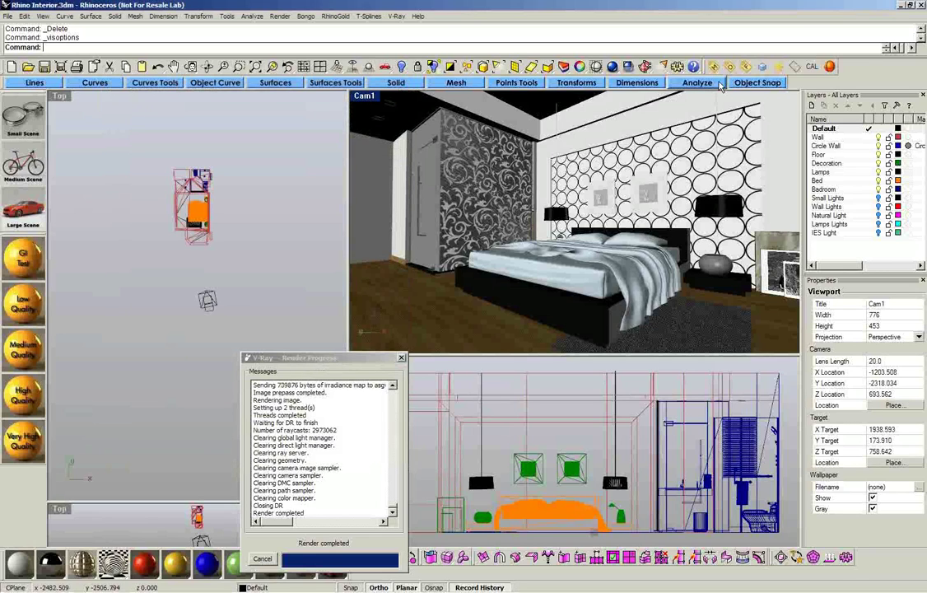
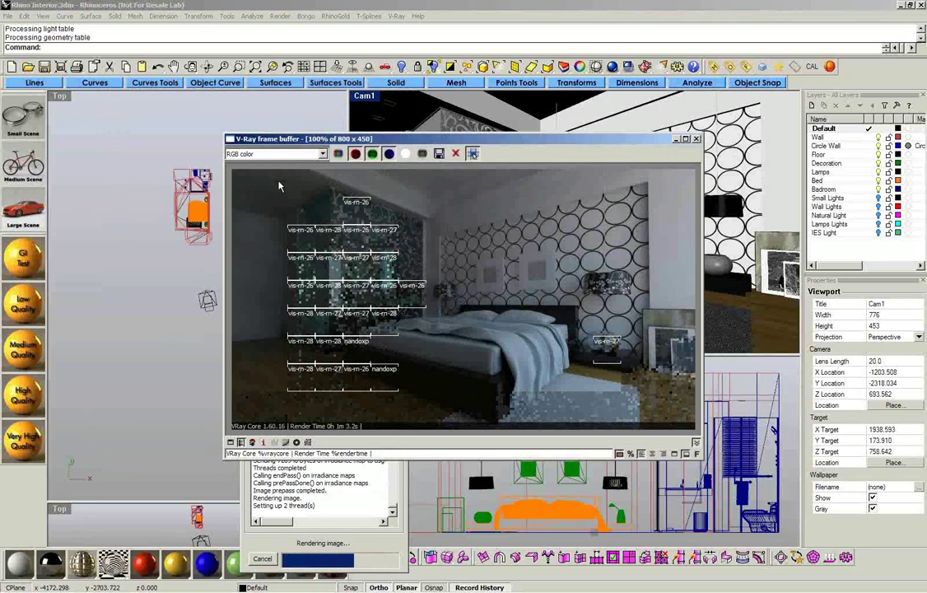
- Inspect the ceiling and patterned glass wall of the bedroom render at up to 400% in the frame buffer, and return to 100%
scroll(278, 186, "up", 2)
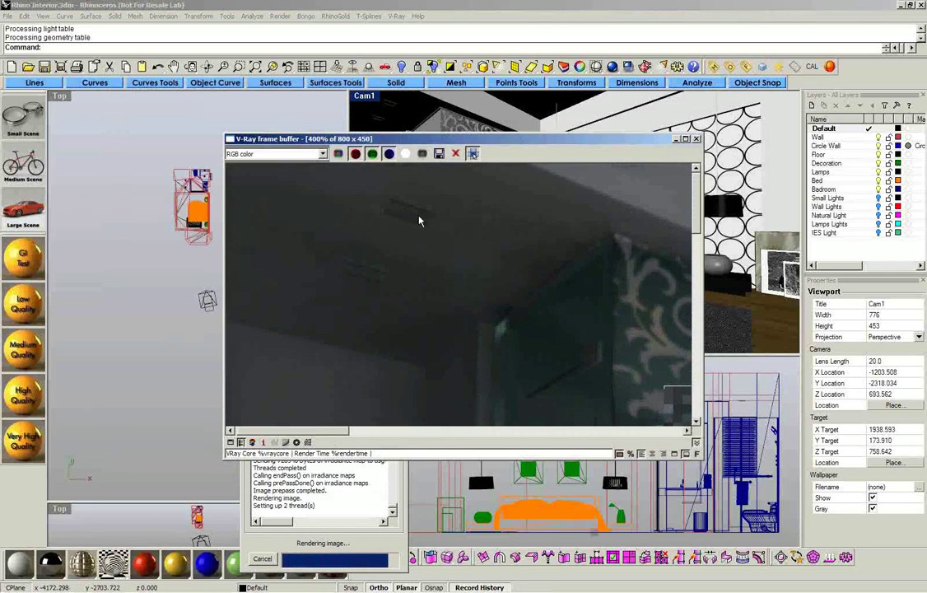
scroll(492, 260, "down", 1)
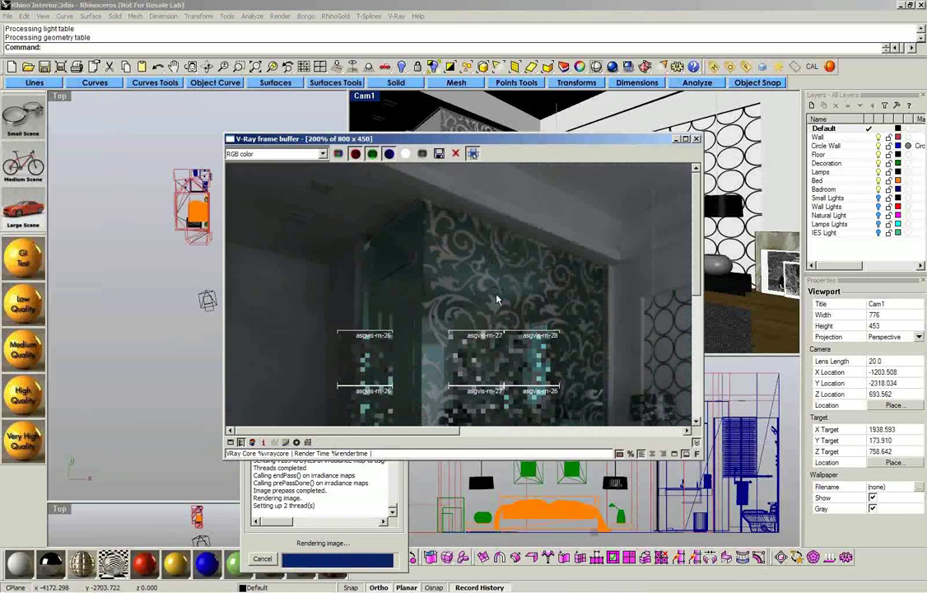
scroll(484, 308, "down", 1)
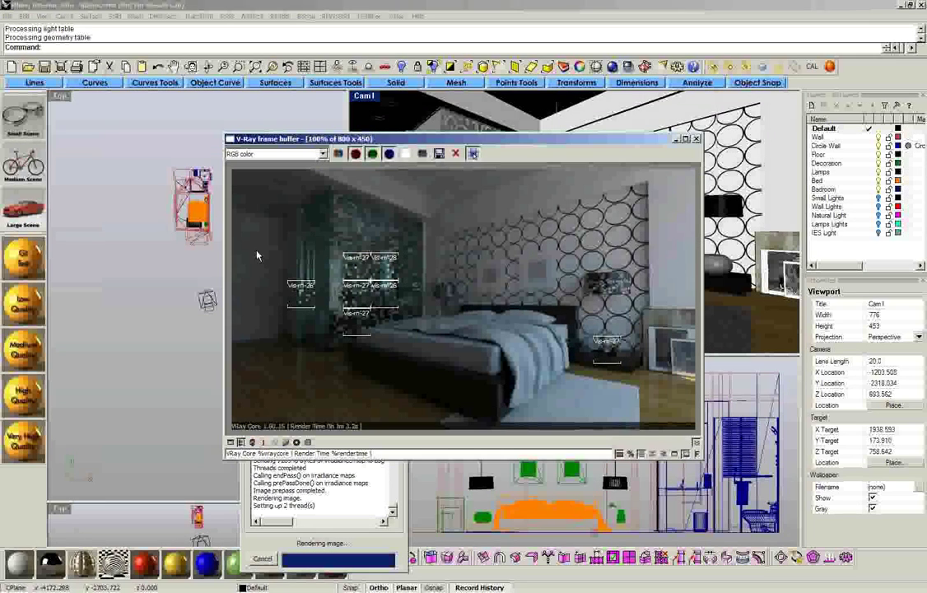
- Move the frame buffer off the Top viewport, switch that viewport to Perspective, and select and frame a ceiling light mesh
left_click(177, 280)
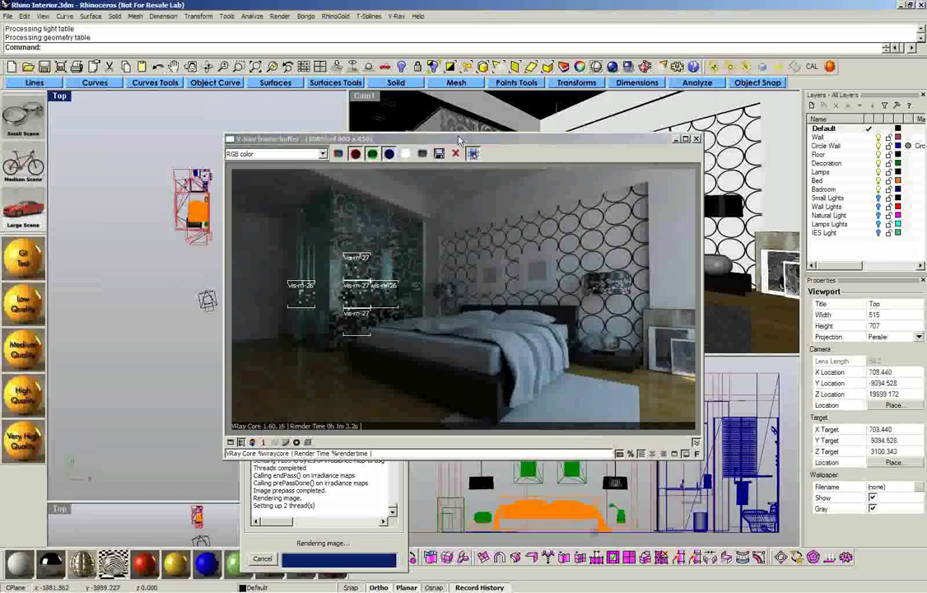
left_click(459, 142)
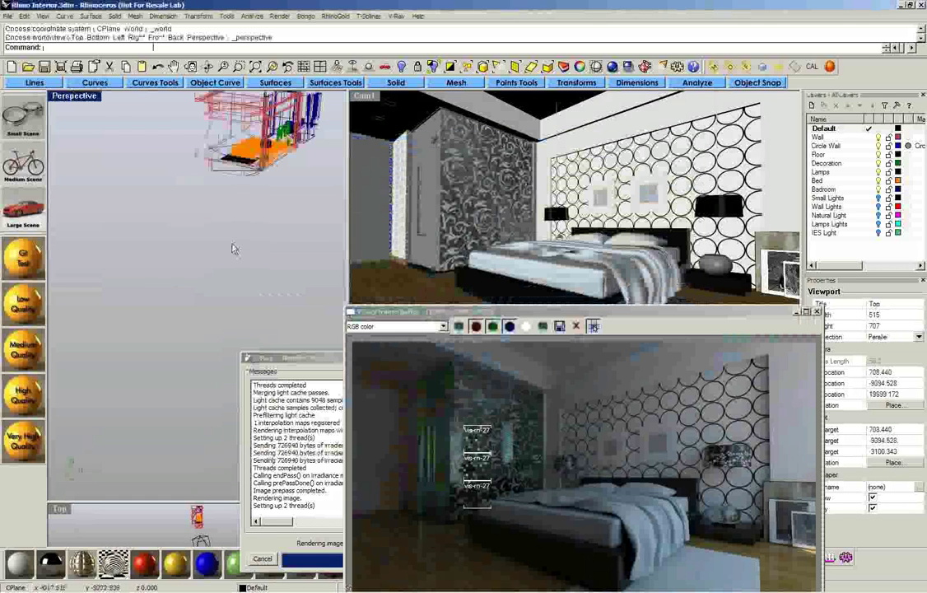
scroll(262, 148, "up", 6)
scroll(261, 149, "up", 6)
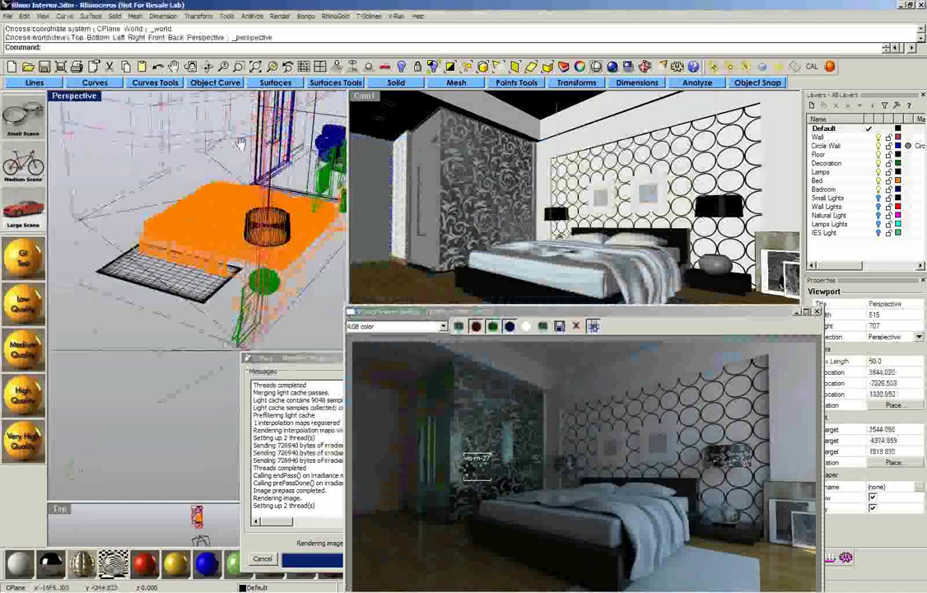
right_click_drag(226, 230, 557, 107)
right_click_drag(98, 271, 222, 284, "shift")
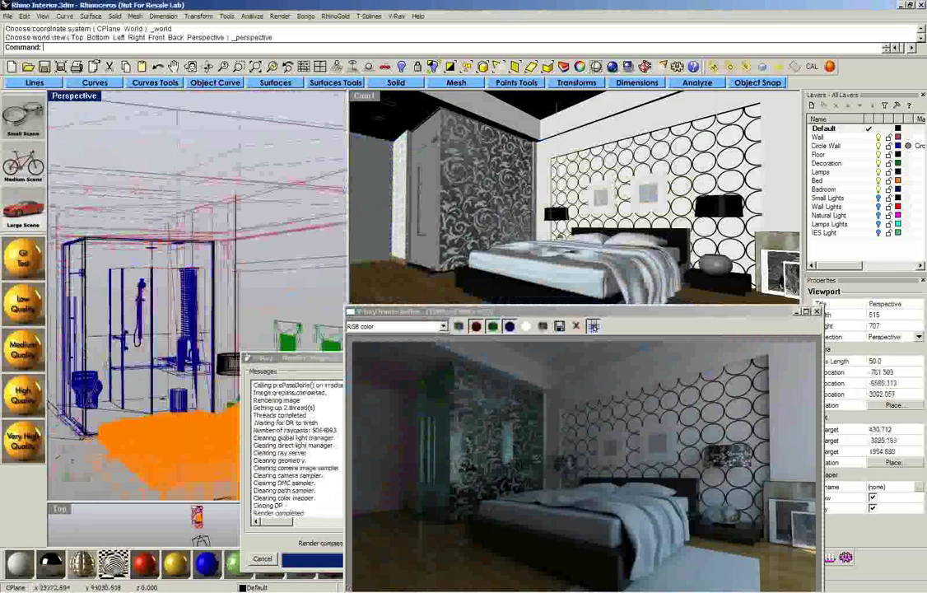
right_click_drag(124, 272, 177, 267, "shift")
left_click(155, 248)
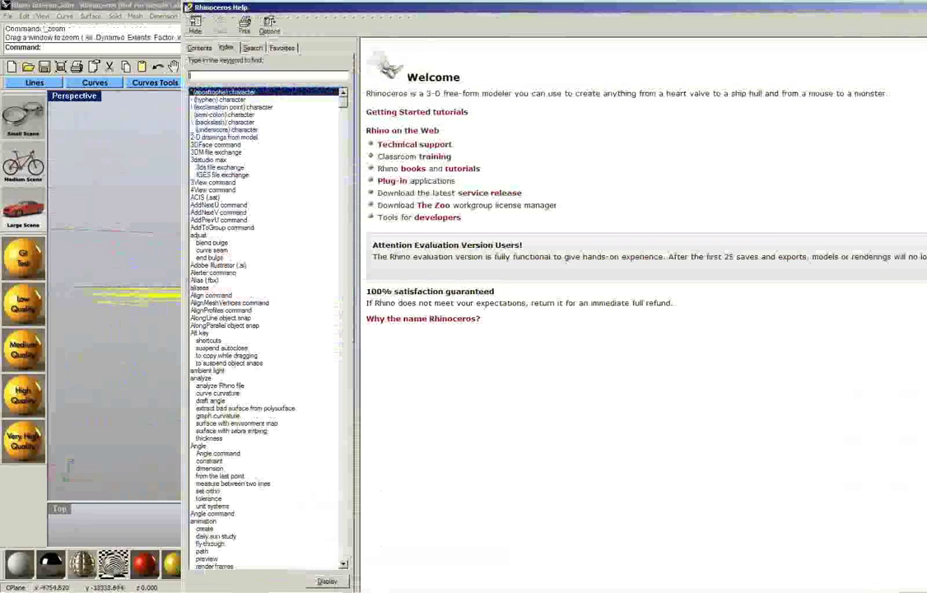
key("alt+F4")
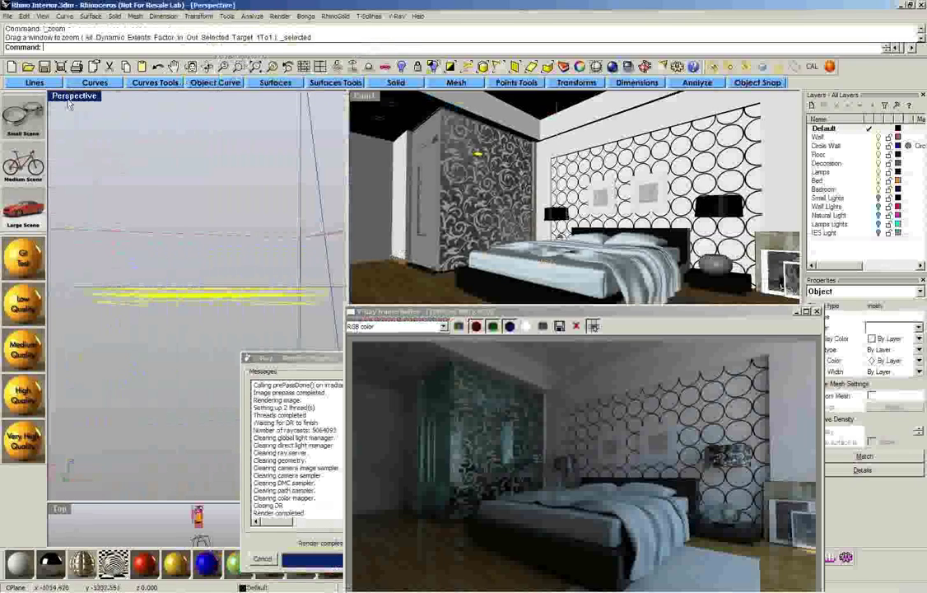
- Maximize the Perspective viewport, close the frame buffer, and examine the four selected ceiling light meshes within the whole room
double_click(73, 96)
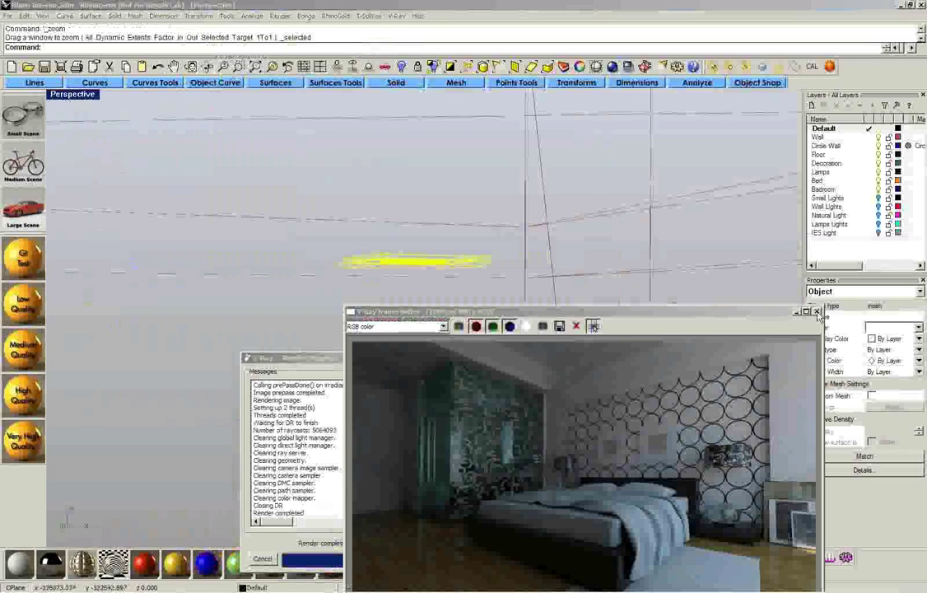
right_click_drag(449, 270, 581, 213, "shift")
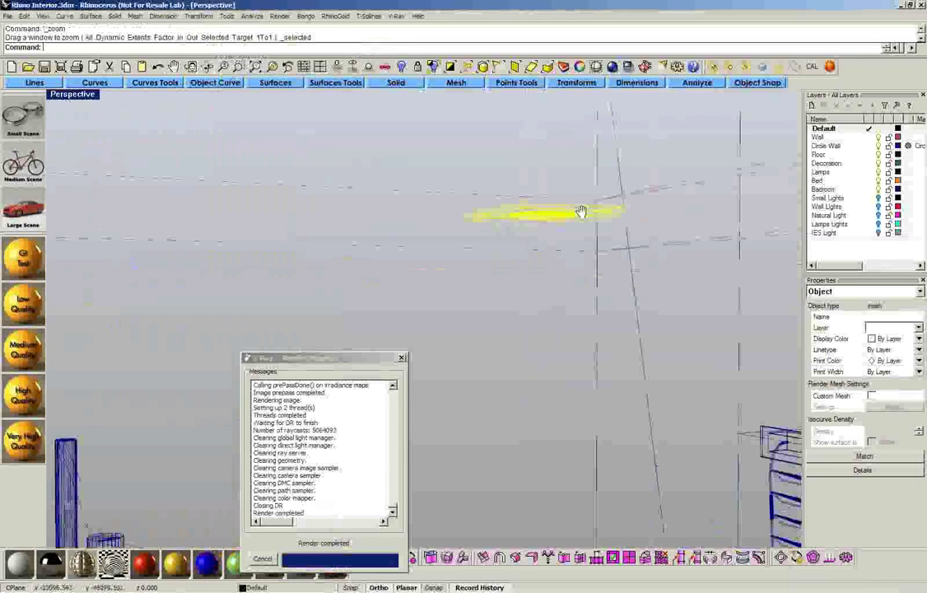
scroll(599, 257, "down", 6)
right_click_drag(600, 257, 604, 161)
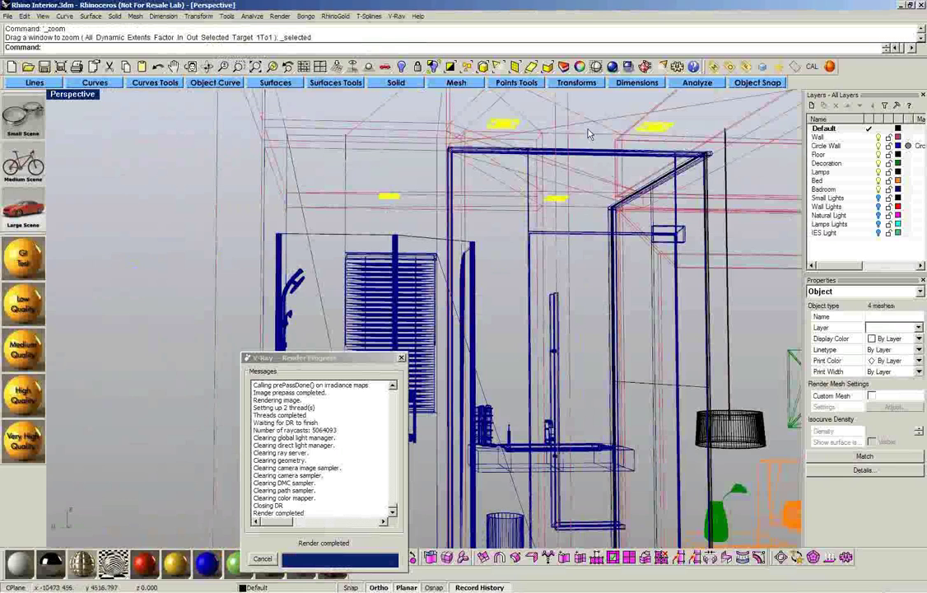
right_click_drag(589, 134, 495, 303, "ctrl")
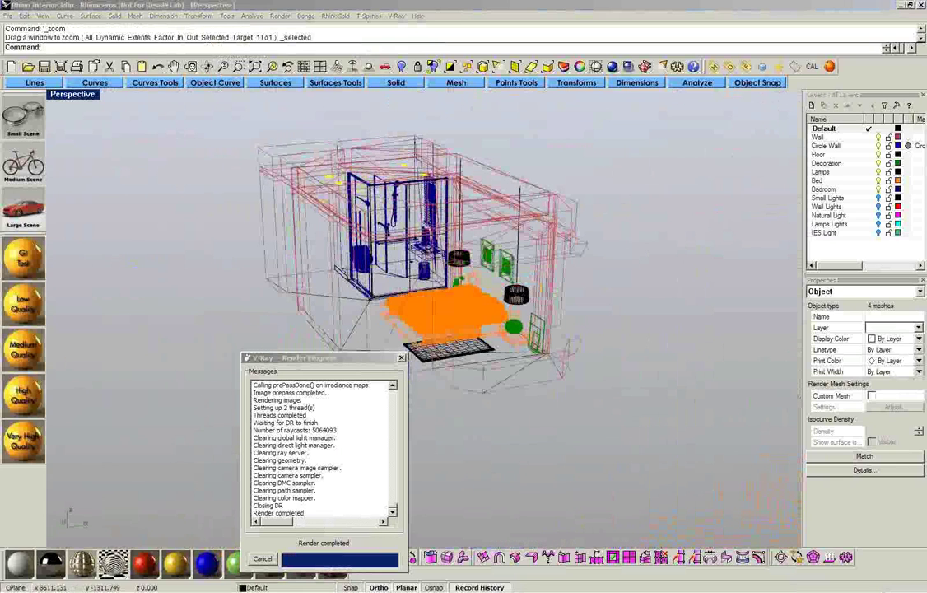
- Examine the lighting in the reference image Bedroom.jpg full screen in Picasa Photo Viewer, and close it
mouse_move(926, 91)
left_mouse_down()
mouse_move(926, 99)
mouse_move(612, 108)
mouse_move(325, 94)
left_mouse_up()
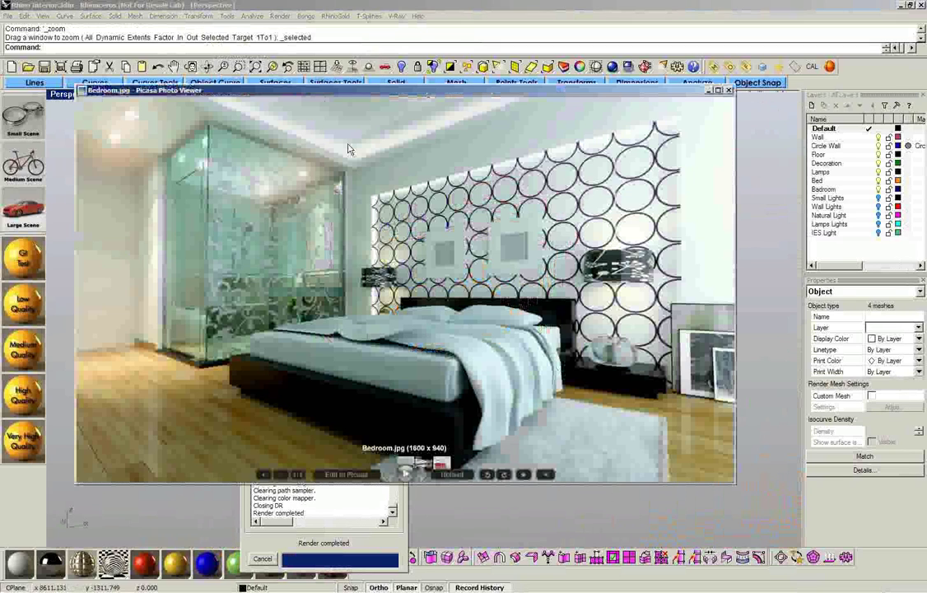
double_click(326, 163)
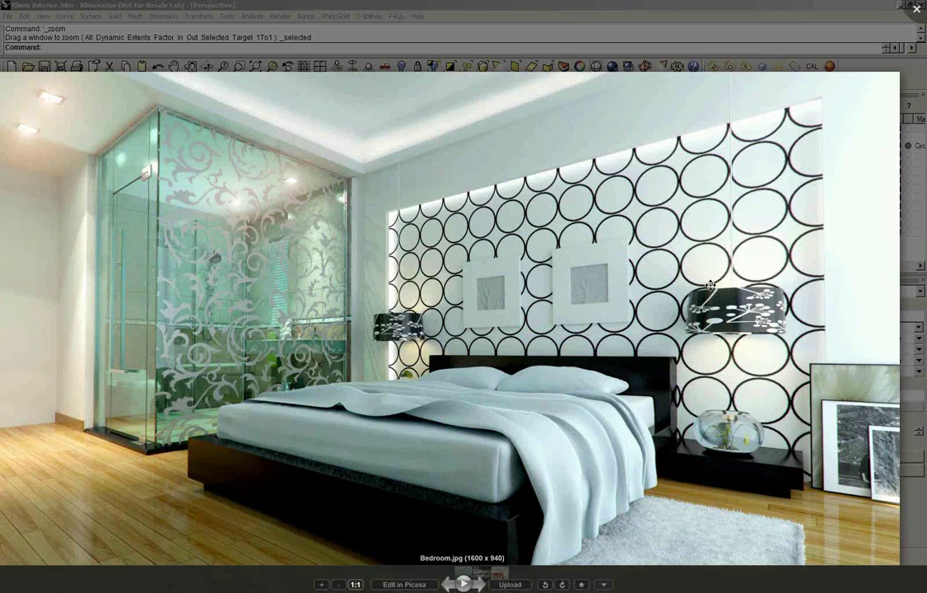
left_click(917, 12)
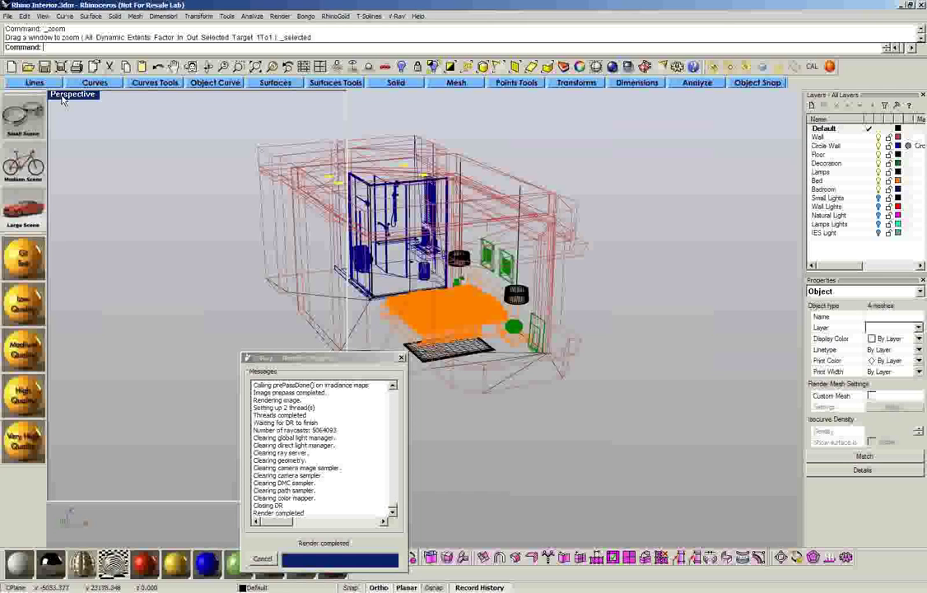
- Restore the multi-viewport layout, clear the selection, and frame two of the ceiling lights in the Top view
double_click(62, 96)
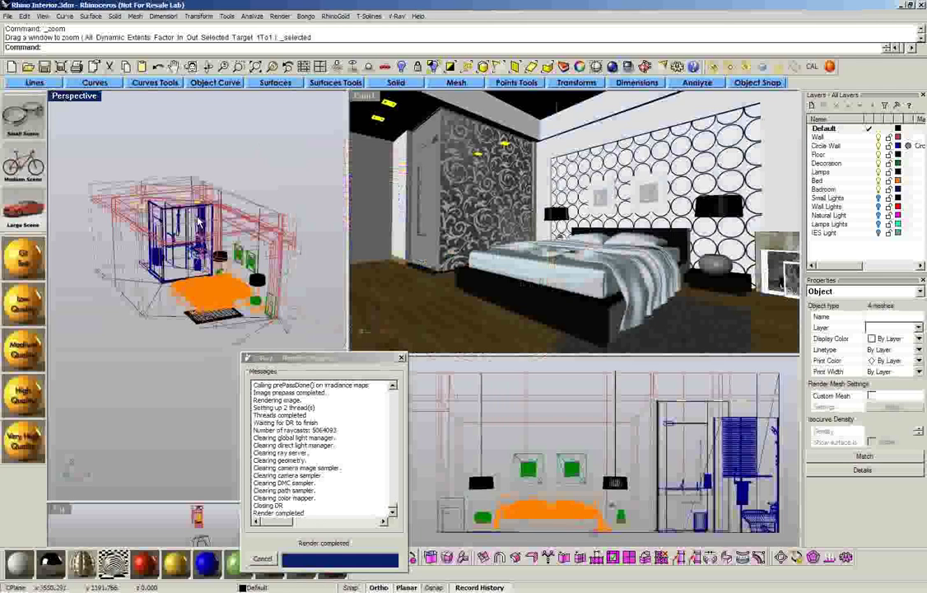
left_click(198, 221)
key("Escape")
- Draw a rectangular light over the square frame of the lower of the two ceiling lights in the Top viewport
left_click(663, 67)
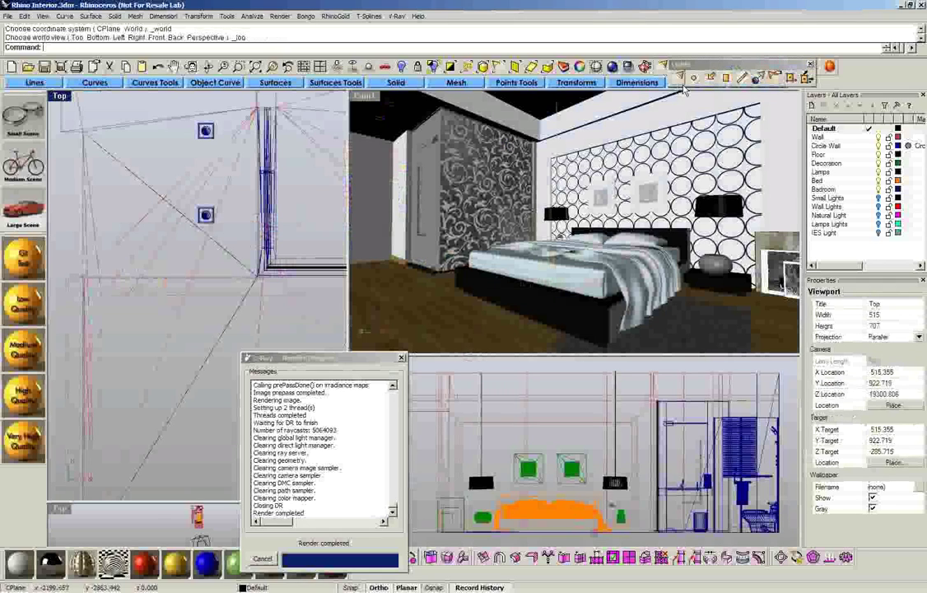
left_click_drag(695, 70, 478, 162)
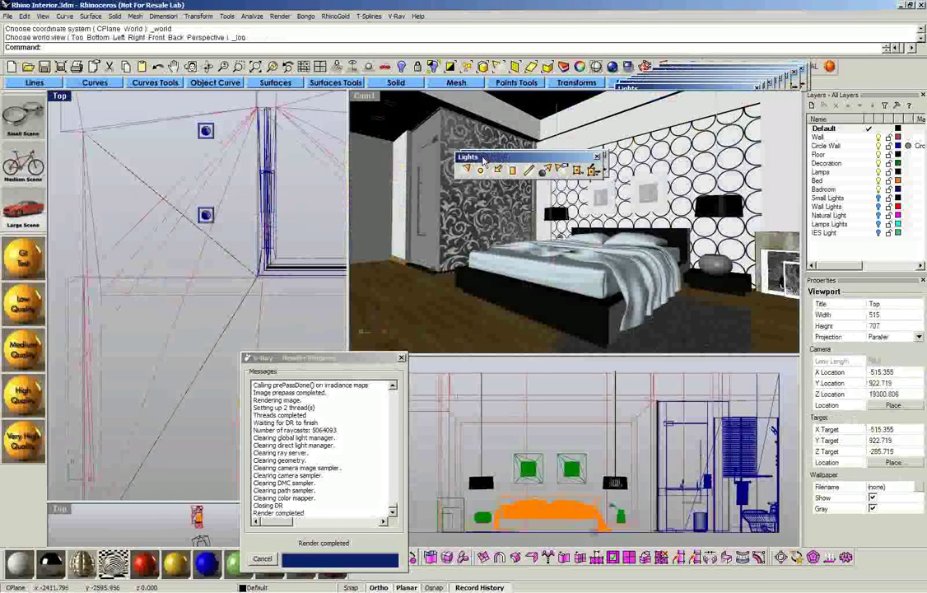
left_click(508, 172)
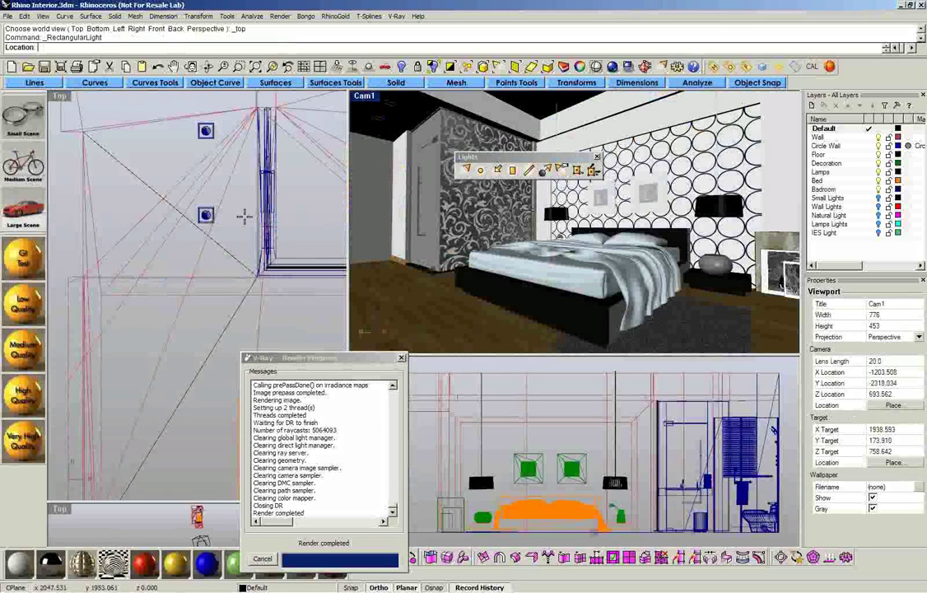
scroll(196, 210, "up", 1)
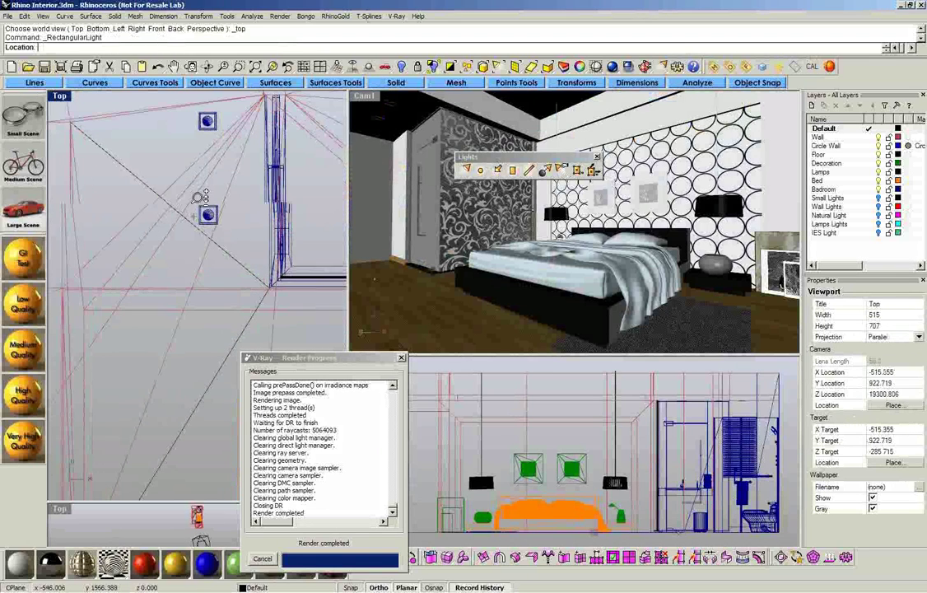
right_click_drag(198, 198, 202, 144, "ctrl")
left_click(209, 187)
left_click(232, 237)
left_click(258, 240)
- Move the new rectangular light in the Front view from the floor up to just beneath the ceiling lamp frame
scroll(255, 240, "up", 3)
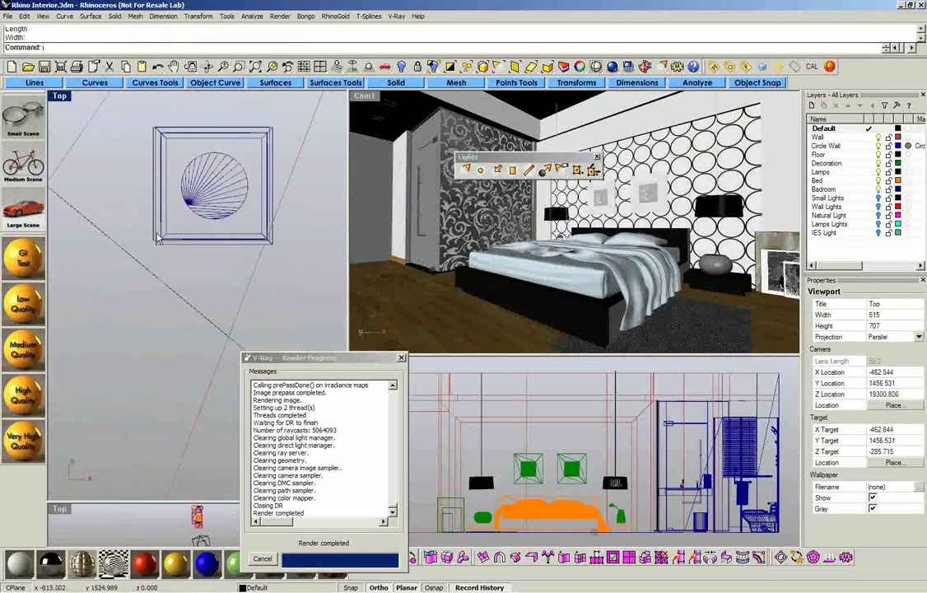
left_click(152, 238)
left_click(154, 242)
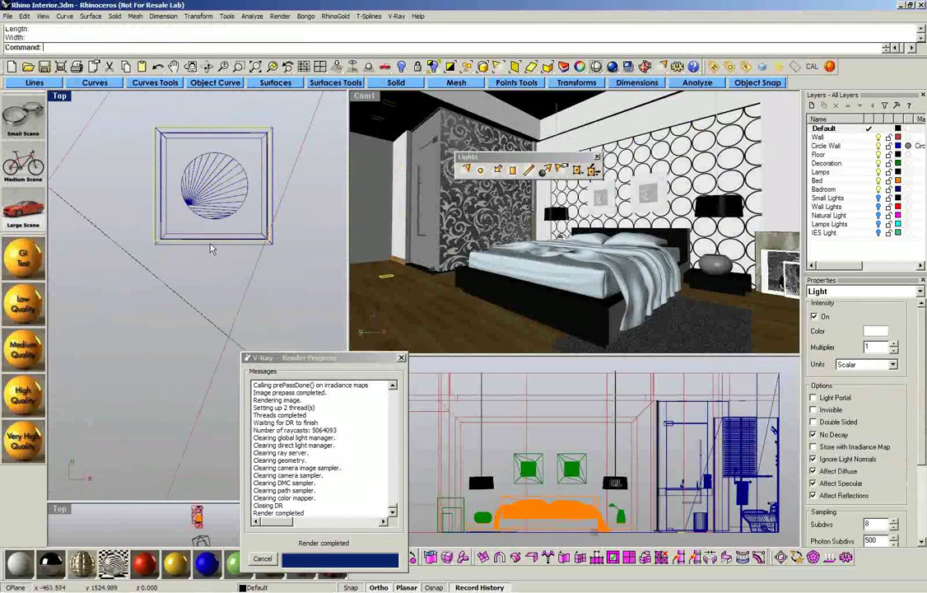
key("ctrl+F2")
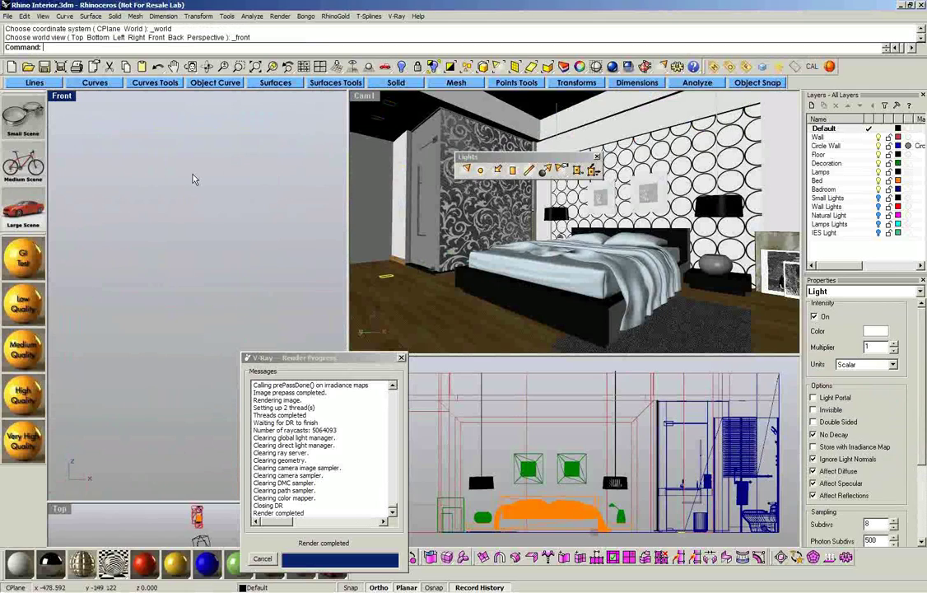
key("F4")
right_click_drag(200, 238, 180, 295, "ctrl")
scroll(202, 241, "down", 5)
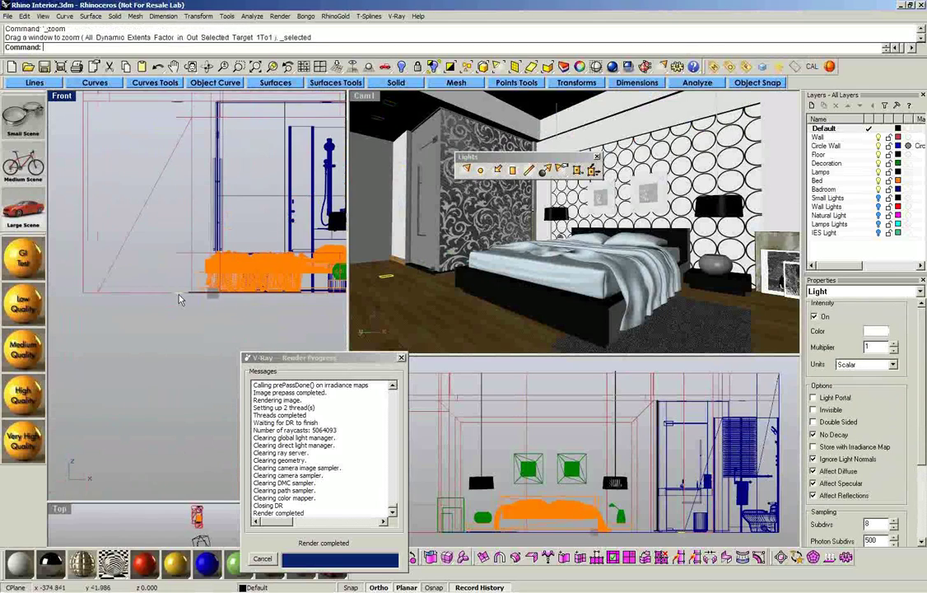
scroll(179, 295, "up", 5)
left_click_drag(230, 304, 218, 216)
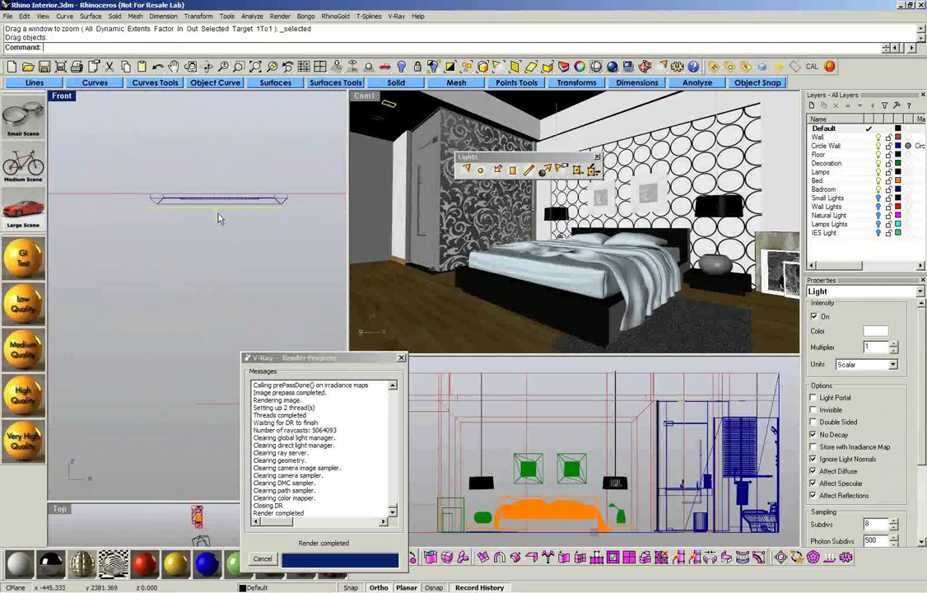
scroll(216, 217, "up", 2)
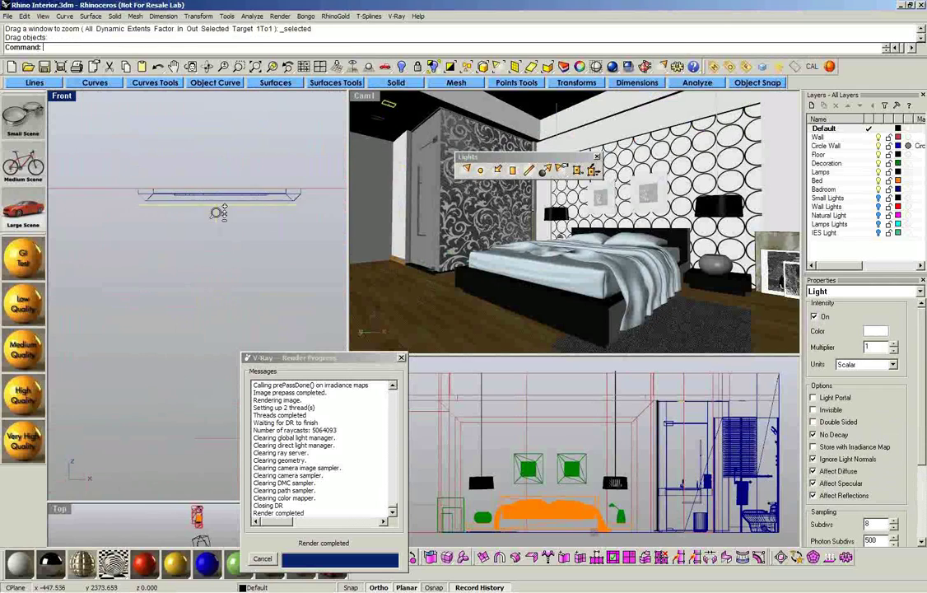
left_click_drag(215, 212, 215, 207)
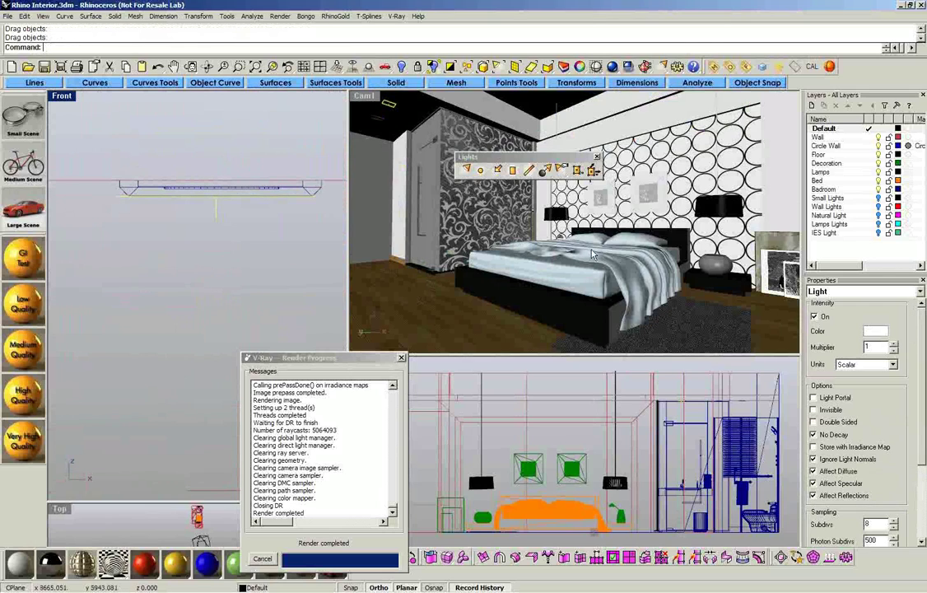
- Set the rectangular light's multiplier to 20, and undock and narrow its Properties window
double_click(874, 348)
type("20")
left_click(874, 281)
left_click_drag(805, 280, 383, 162)
mouse_move(531, 491)
left_mouse_down()
mouse_move(532, 434)
mouse_move(531, 487)
left_mouse_up()
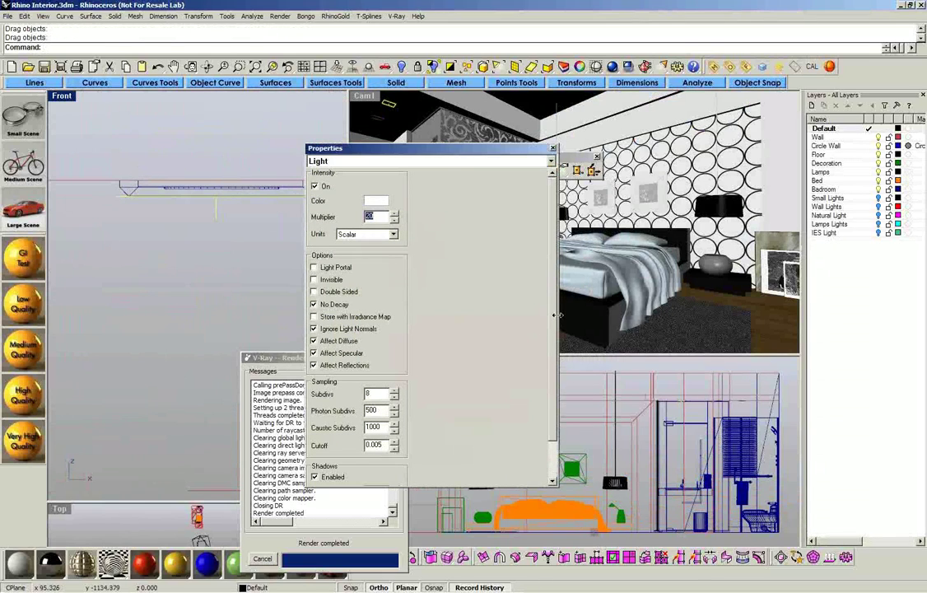
left_click_drag(557, 314, 445, 315)
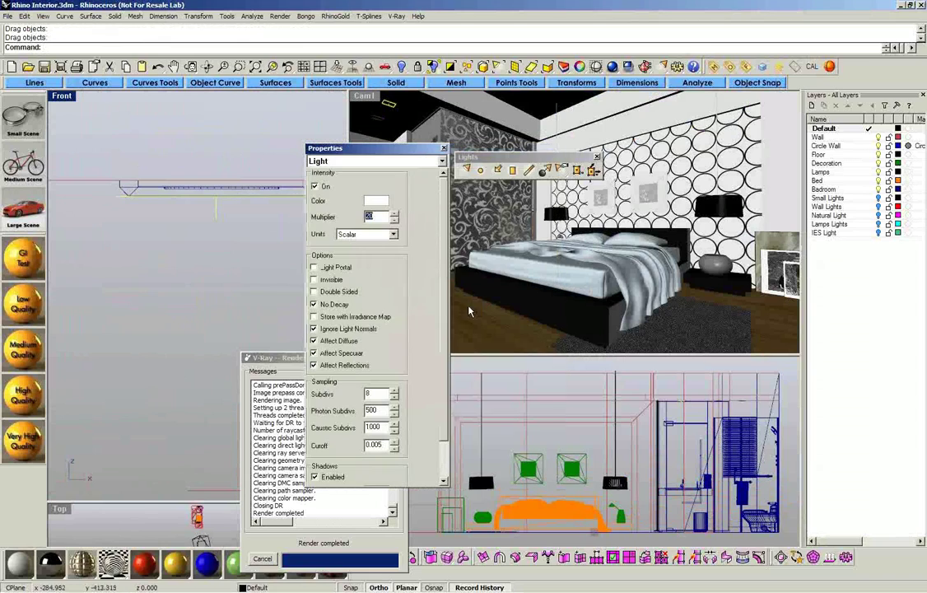
- Disable No Decay and enable Store with Irradiance Map for the rectangular light, and close its properties
left_click(313, 304)
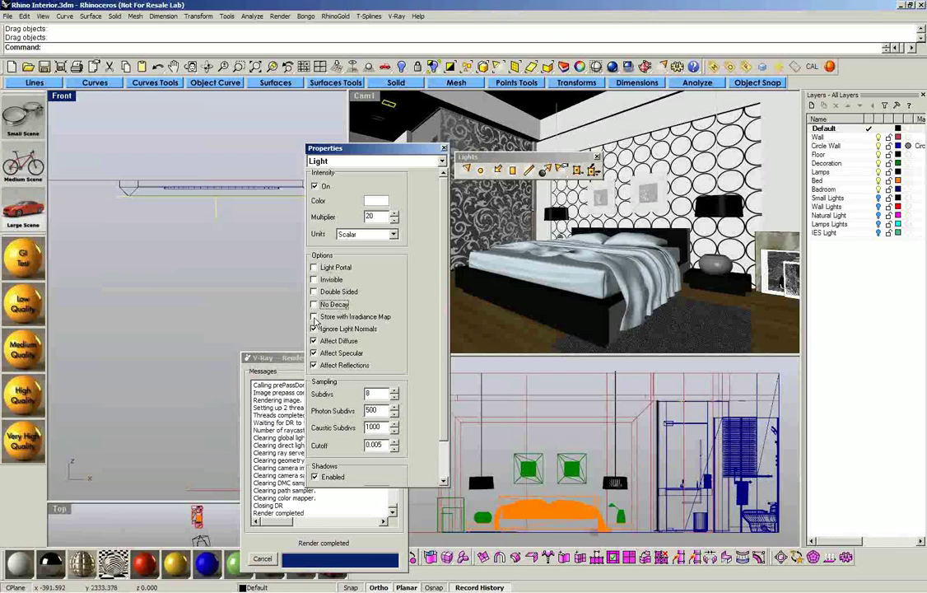
left_click(314, 318)
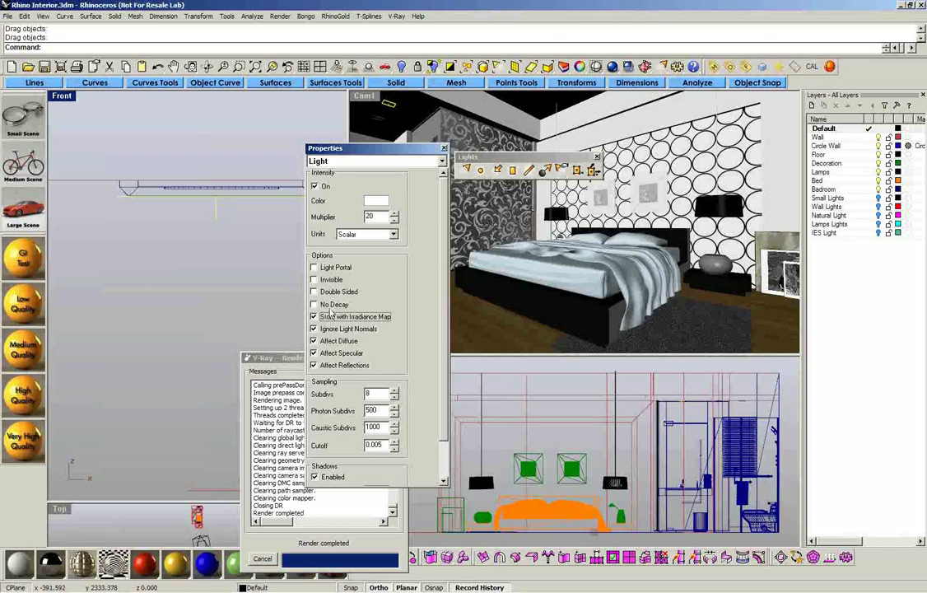
left_click(444, 150)
- Delete the rectangular light and turn on the Small Lights layer
scroll(240, 231, "down", 4)
scroll(239, 242, "down", 3)
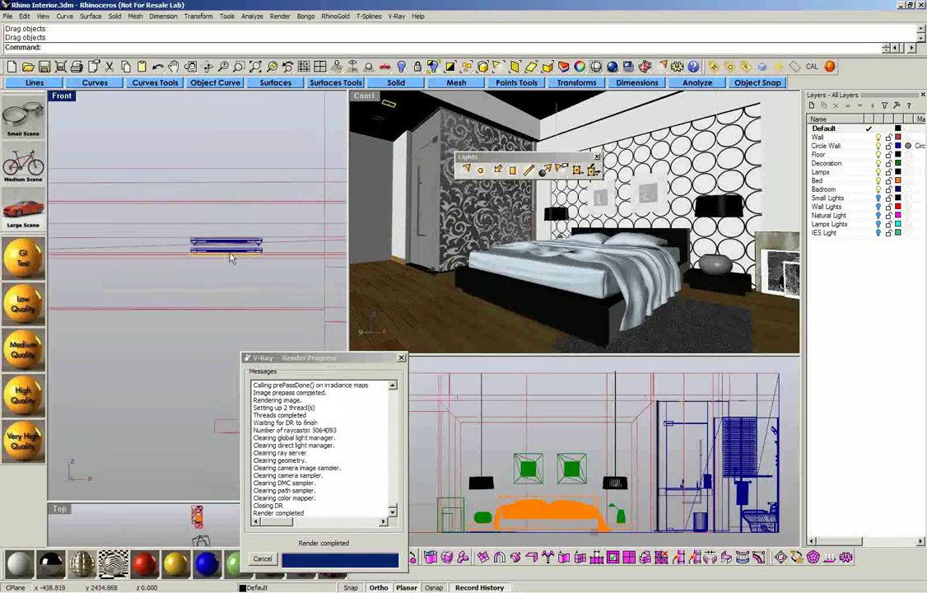
scroll(231, 256, "down", 5)
right_click_drag(232, 256, 223, 294)
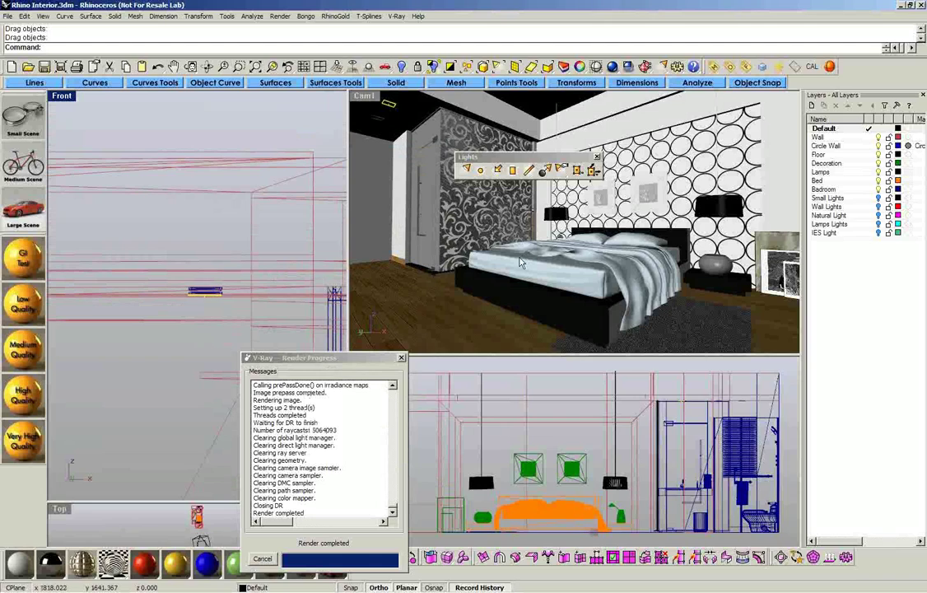
key("Delete")
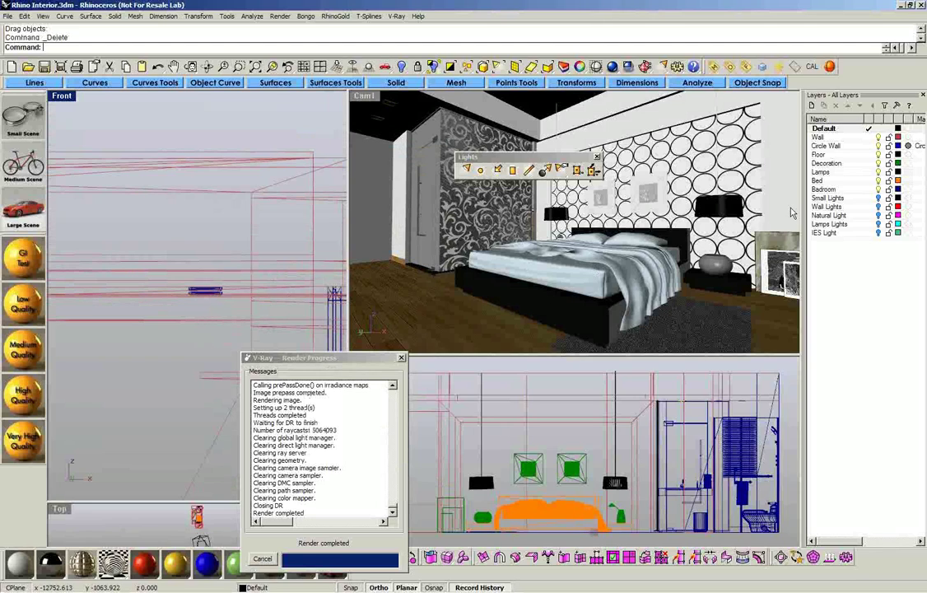
left_click(878, 199)
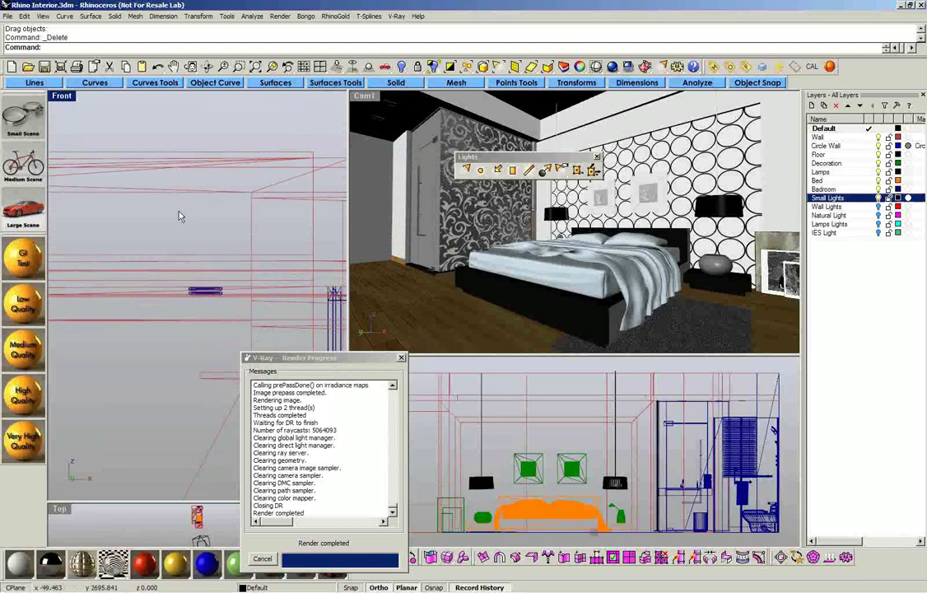
- Select the rectangular lights at the ceiling lamps and examine their placement in the Perspective view
scroll(183, 213, "down", 1)
scroll(182, 212, "down", 7)
scroll(199, 252, "up", 14)
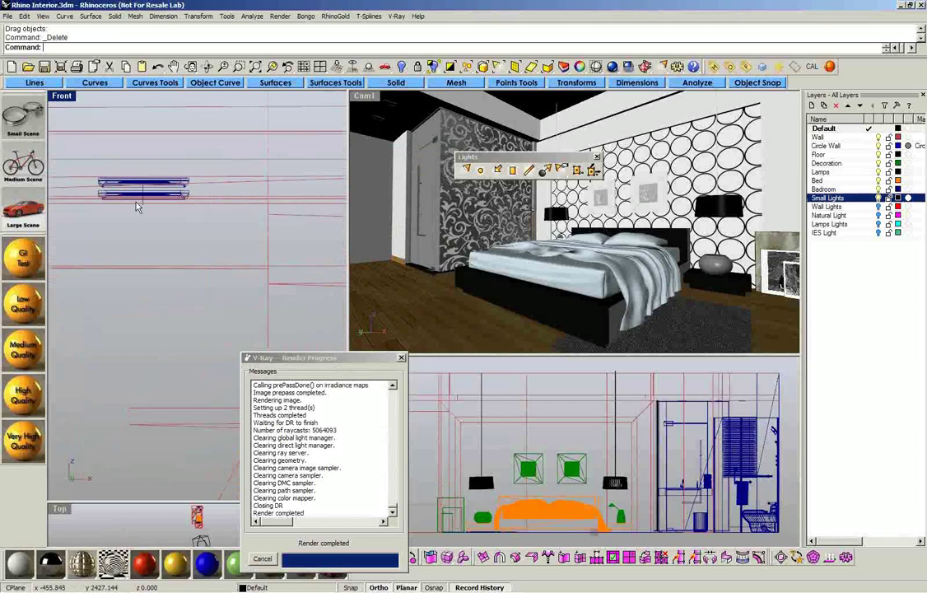
left_click(143, 203)
left_click(257, 238)
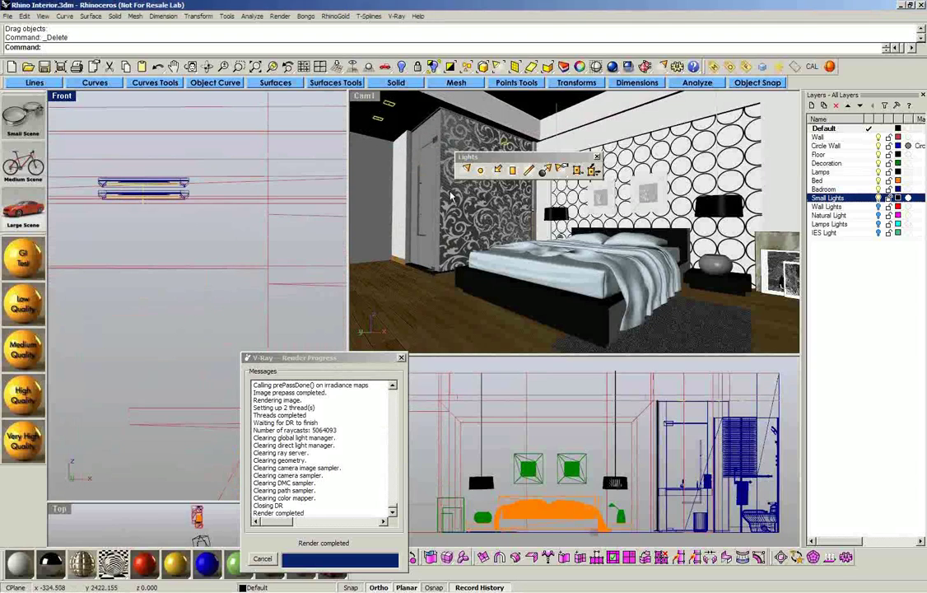
left_click(71, 98)
double_click(72, 97)
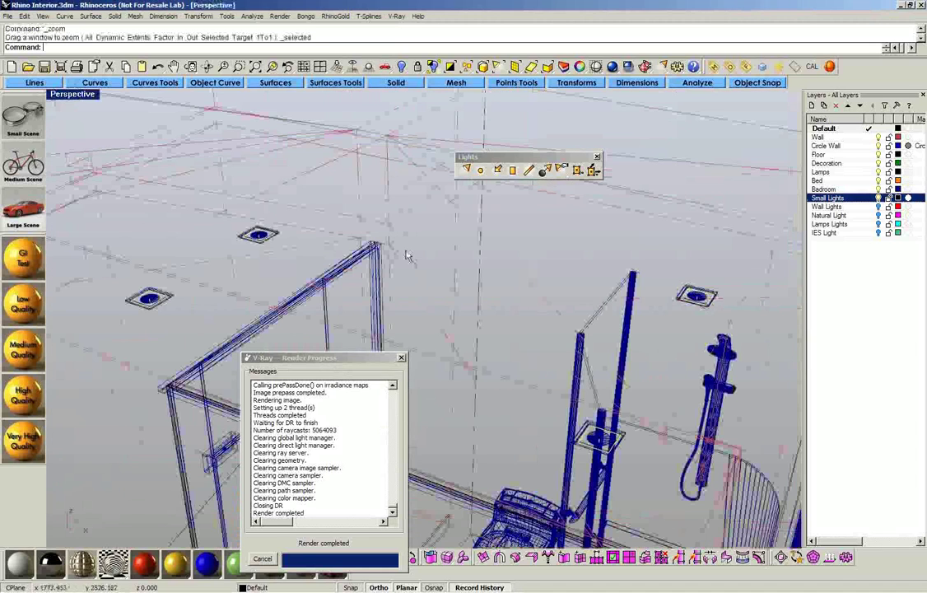
right_click_drag(285, 324, 490, 239)
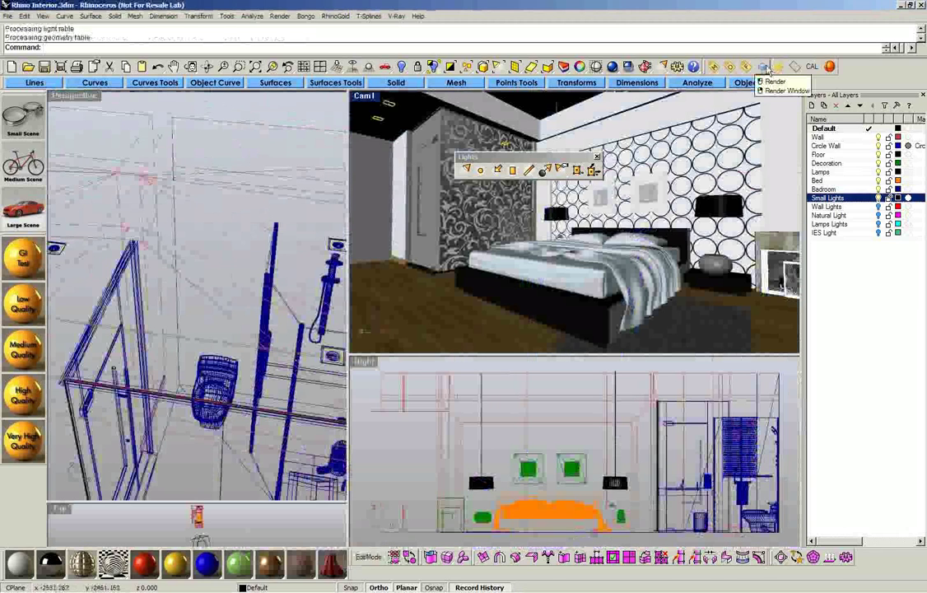
- Render the Cam1 view with the Small Lights layer on, check the lighting in the frame buffer, and close it
left_click(766, 68)
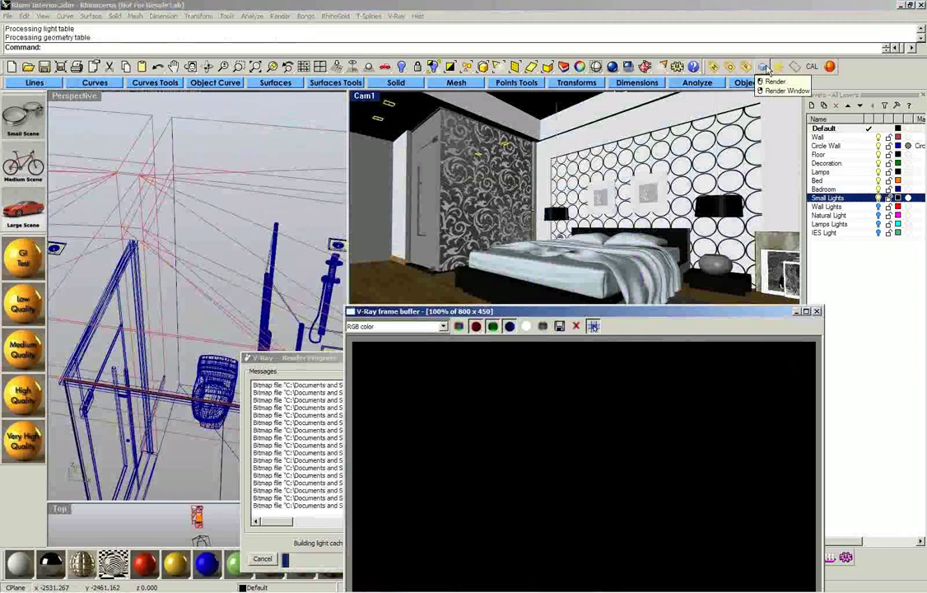
left_click_drag(654, 315, 458, 162)
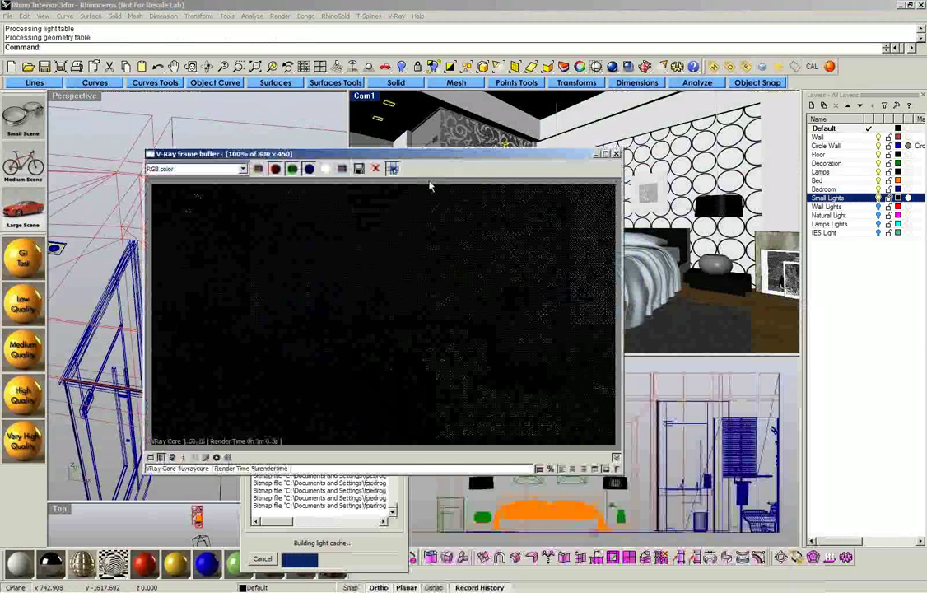
left_click_drag(418, 154, 504, 147)
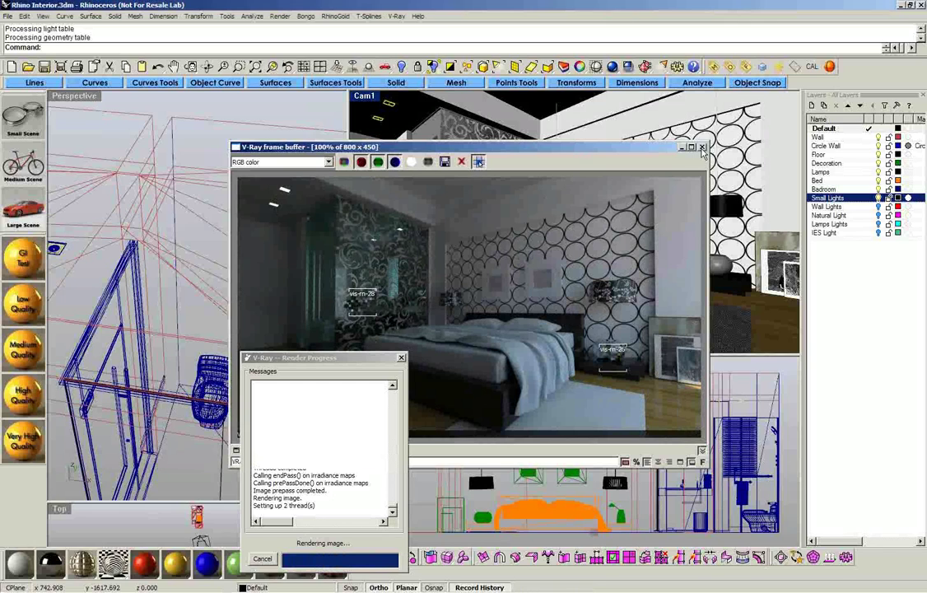
left_click(701, 147)
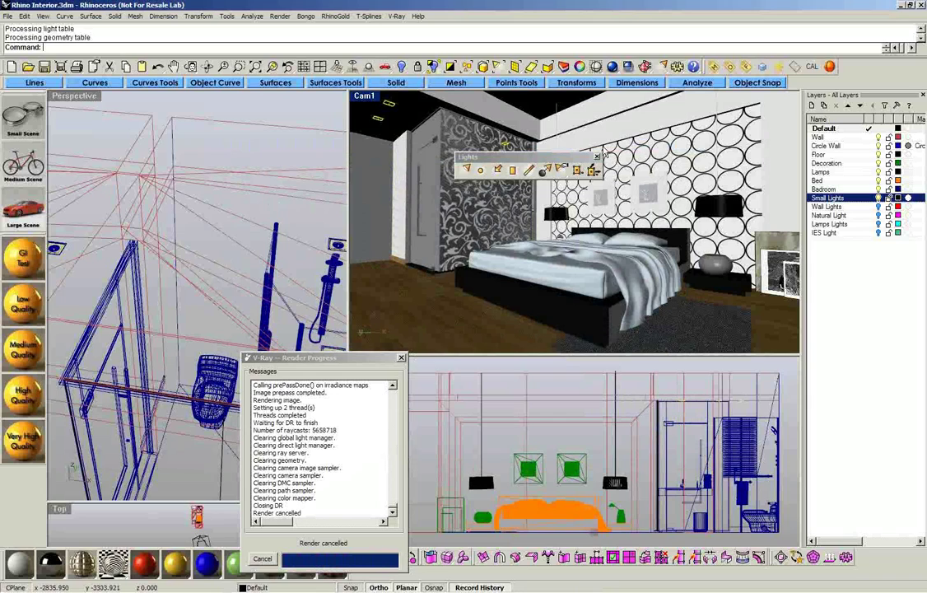
- Start an IES light with visIESLight, centring its cone base on the upper ceiling lamp in the Top view with a radius of about 95
type("B")
key("BackSpace")
type("vis")
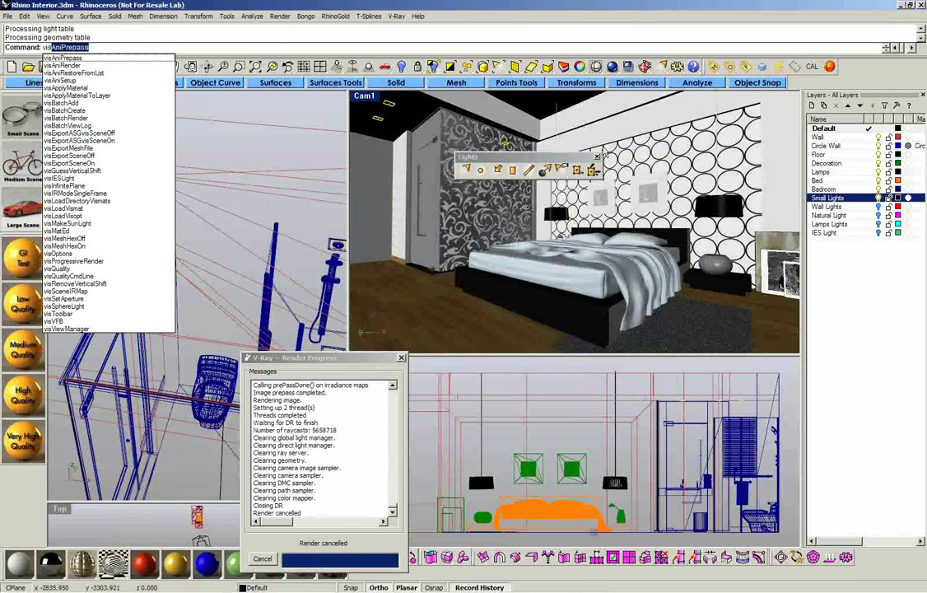
type("IE")
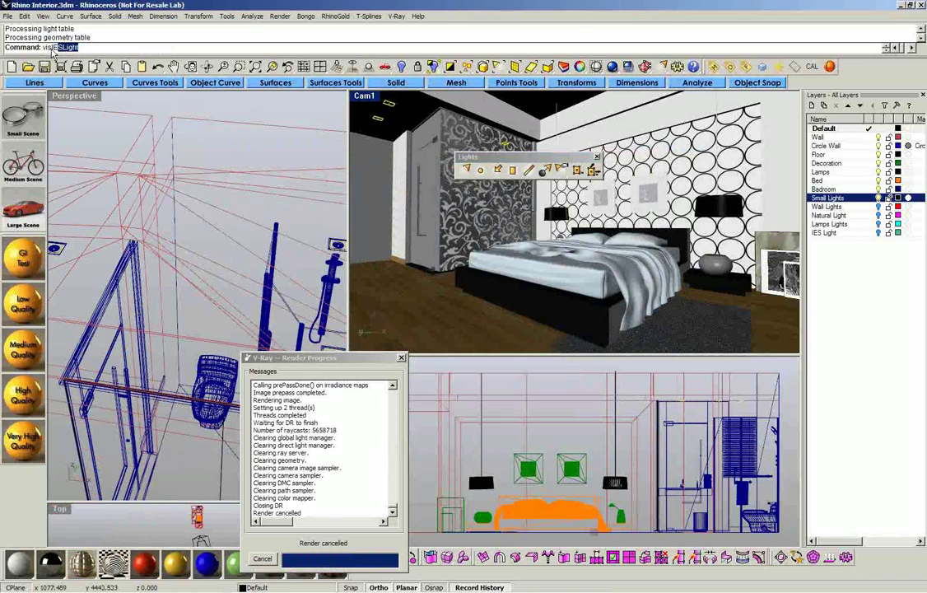
type("S")
key("Return")
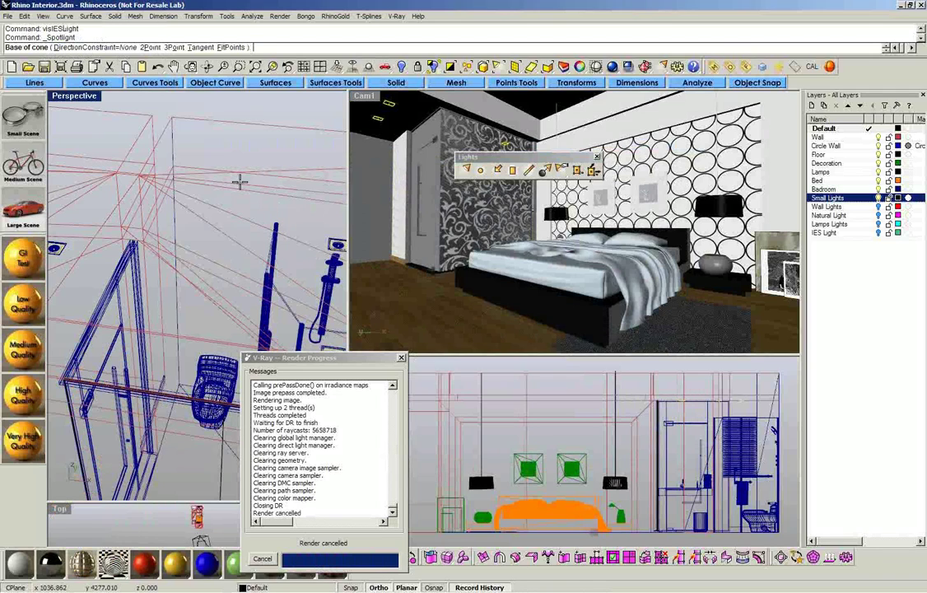
right_click_drag(242, 183, 248, 213, "ctrl")
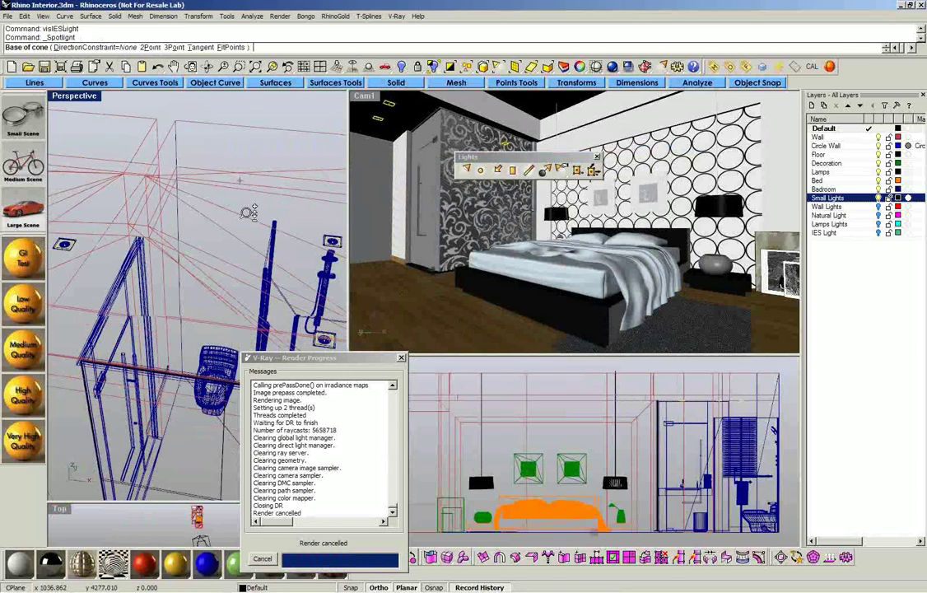
key("ctrl+F1")
right_click_drag(59, 132, 239, 173)
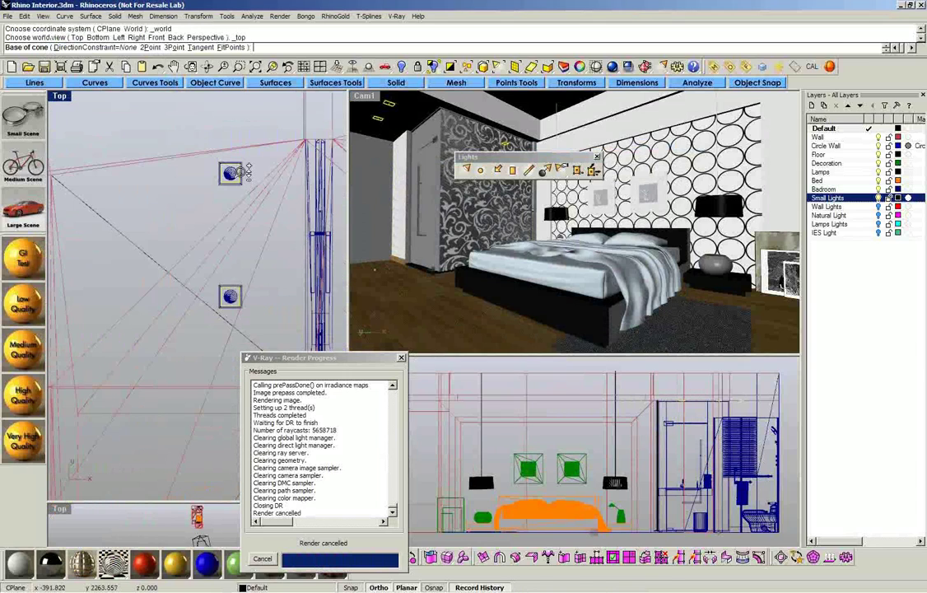
scroll(240, 170, "up", 5)
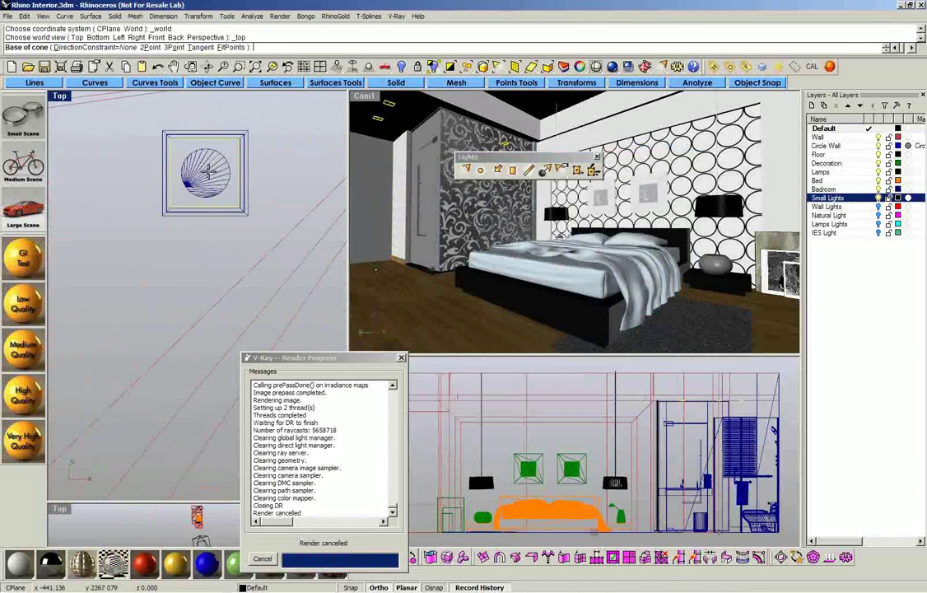
left_click(207, 172)
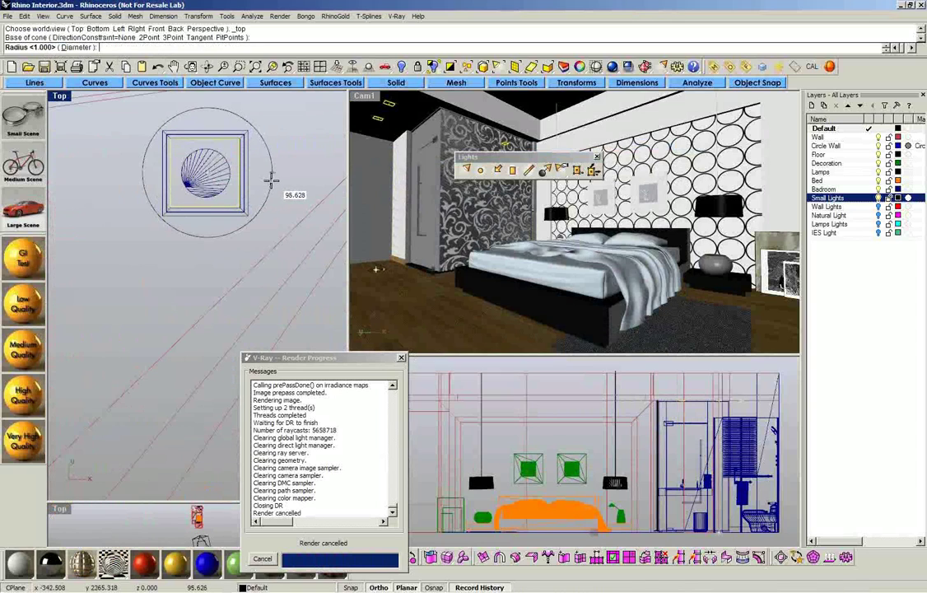
left_click(270, 180)
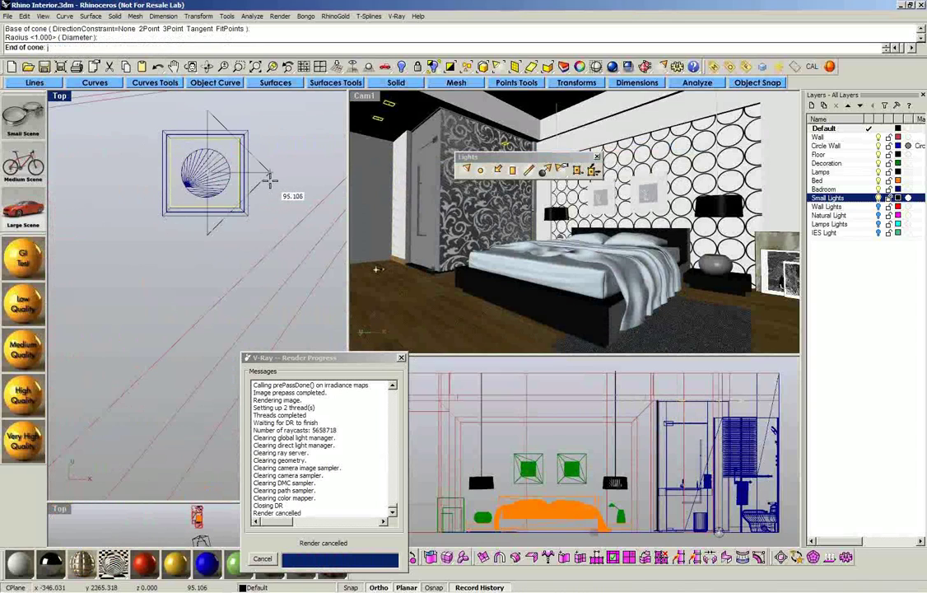
- Place the end of the IES light's cone about 135 straight above its base in the Front view
key("ctrl+F2")
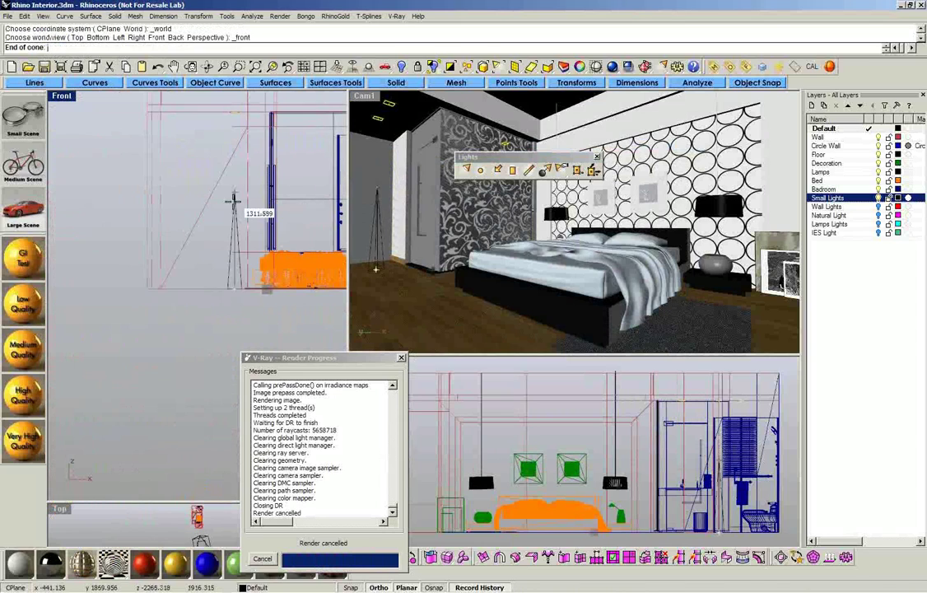
scroll(237, 272, "up", 3)
scroll(227, 276, "up", 3)
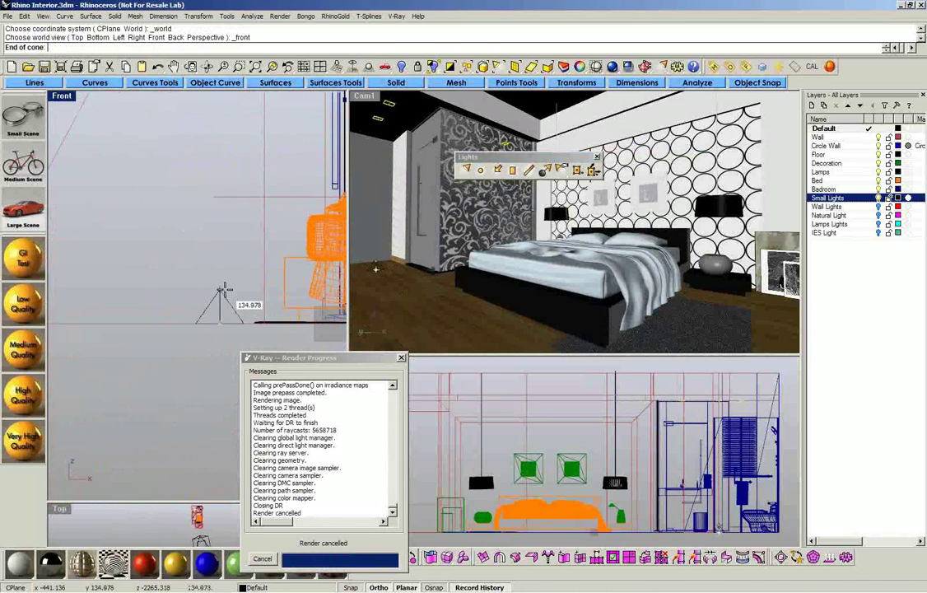
left_click(222, 290)
- Move the IES light straight up in the Front view until its tip sits at the ceiling lamp
scroll(211, 275, "down", 5)
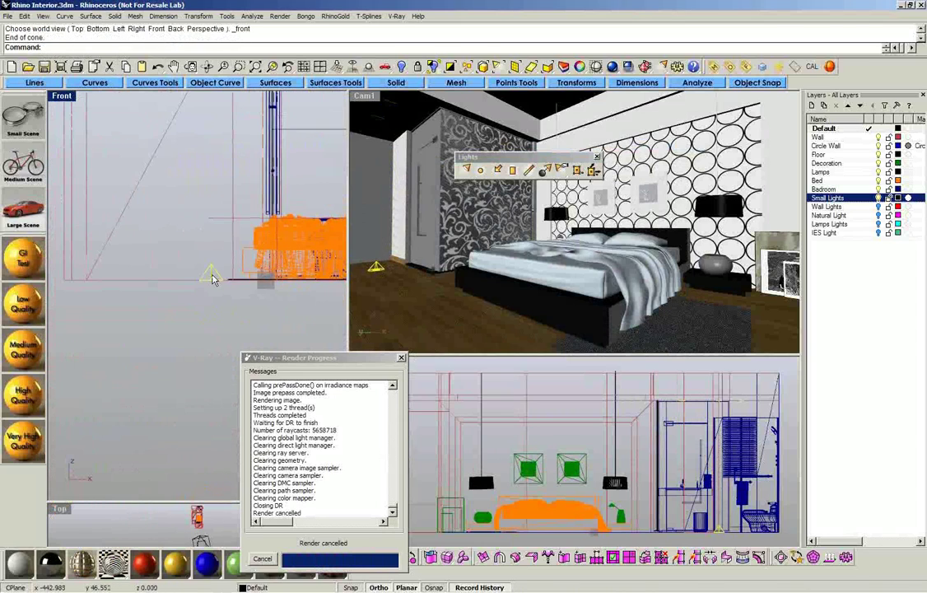
right_click_drag(209, 294, 188, 339)
scroll(196, 275, "up", 2)
left_click_drag(196, 275, 198, 200)
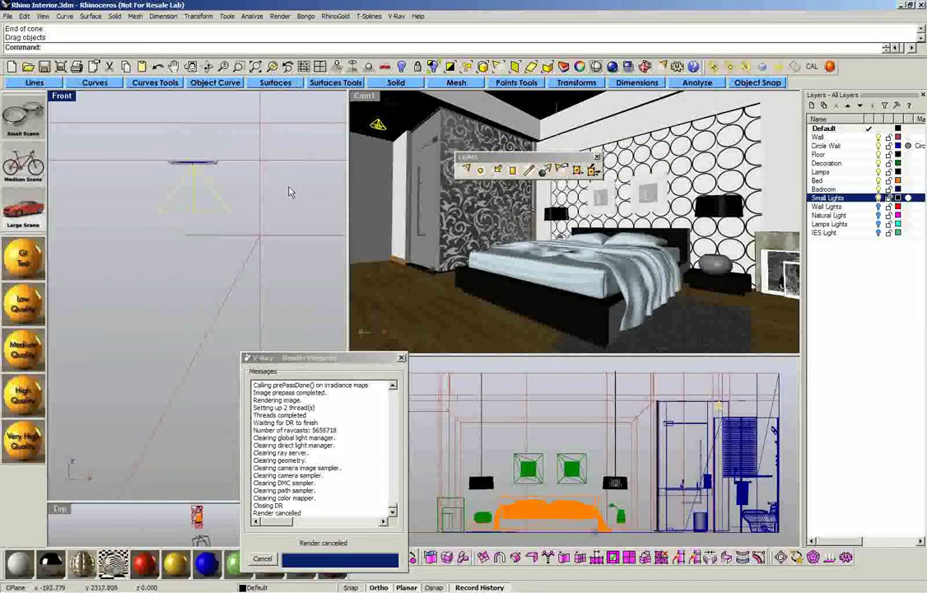
- Load the Nice.IES file into the new IES light's properties
left_click(580, 66)
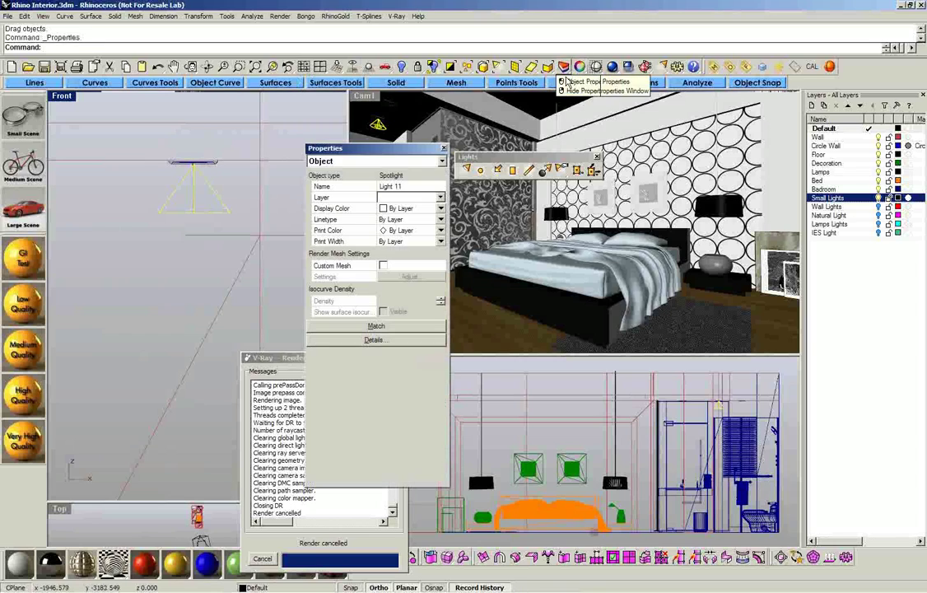
left_click(333, 162)
left_click(329, 180)
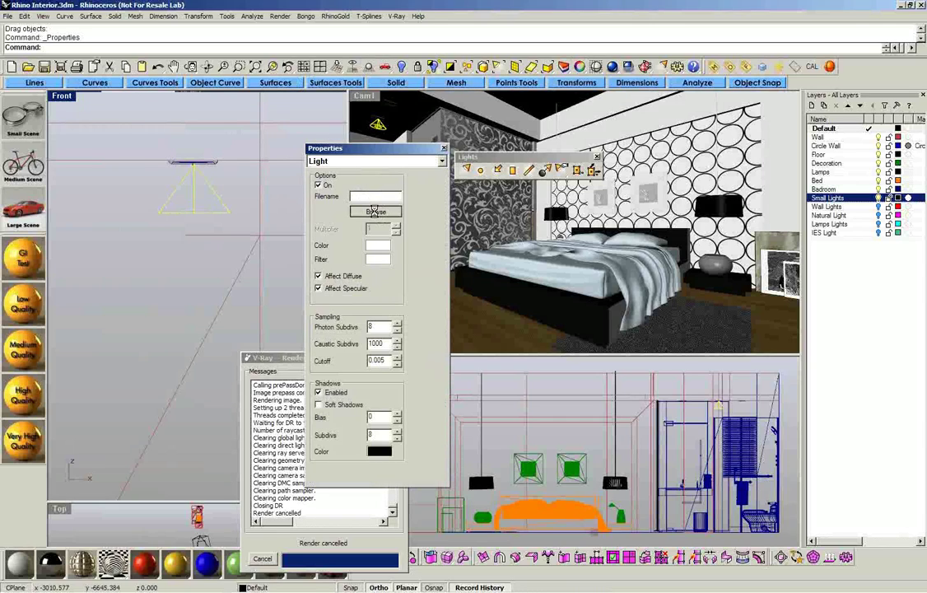
left_click(375, 212)
left_click(508, 288)
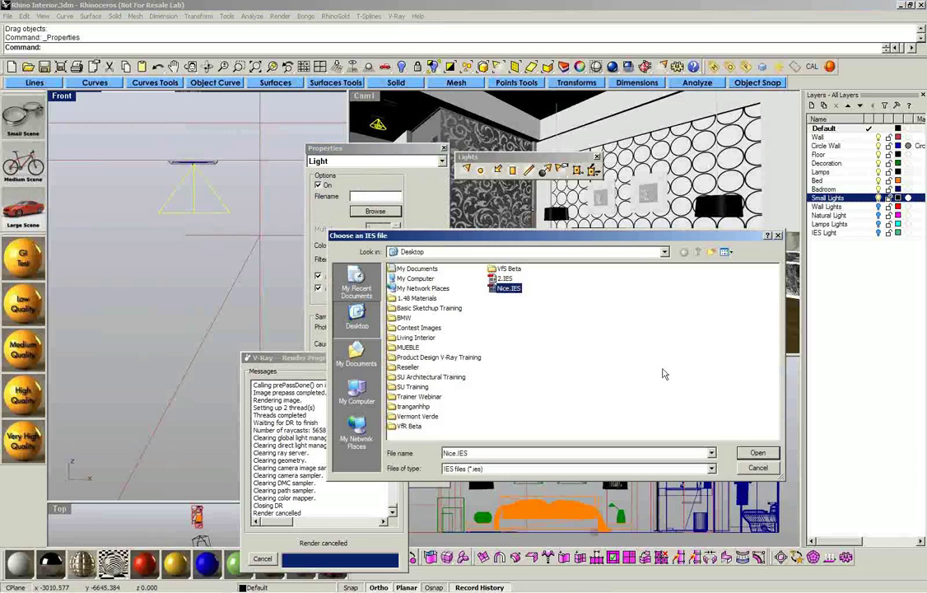
left_click(758, 454)
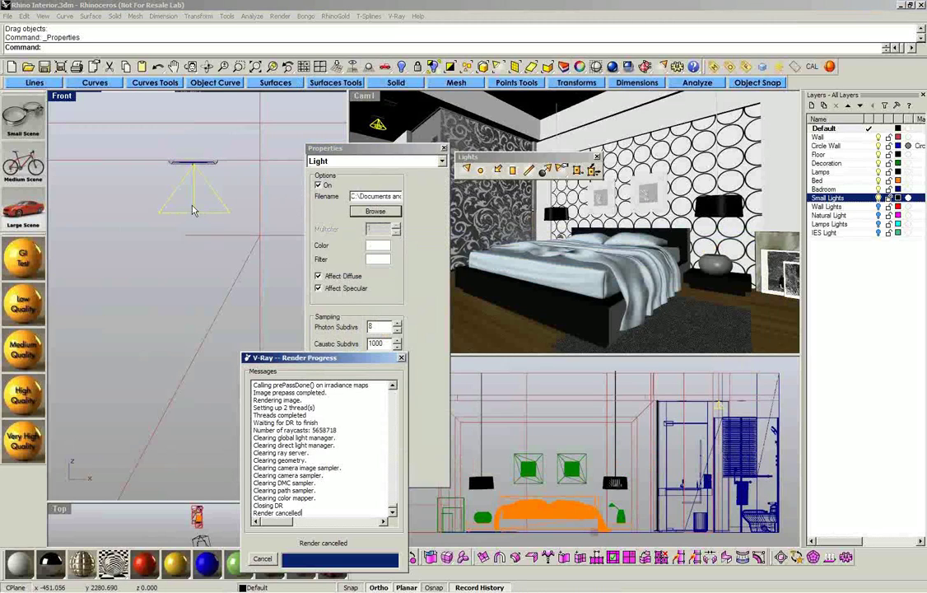
- Delete the new IES light, turn on the IES Light layer, and select its light at the ceiling lamp
key("Delete")
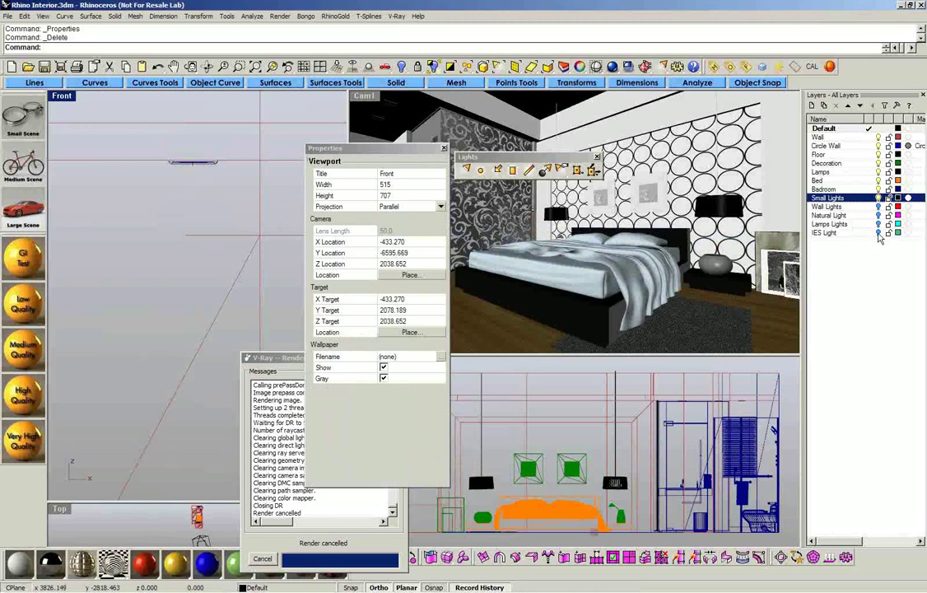
left_click(854, 232)
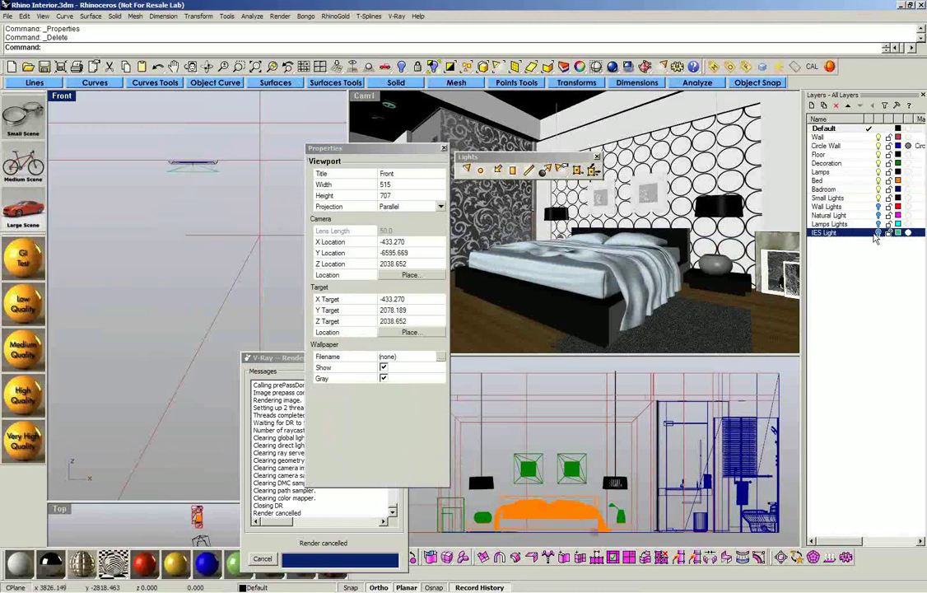
left_click(186, 168)
- Examine the selected IES light's position under the ceiling lamp in the Front view and its light properties
scroll(169, 193, "up", 5)
right_click_drag(163, 200, 216, 245)
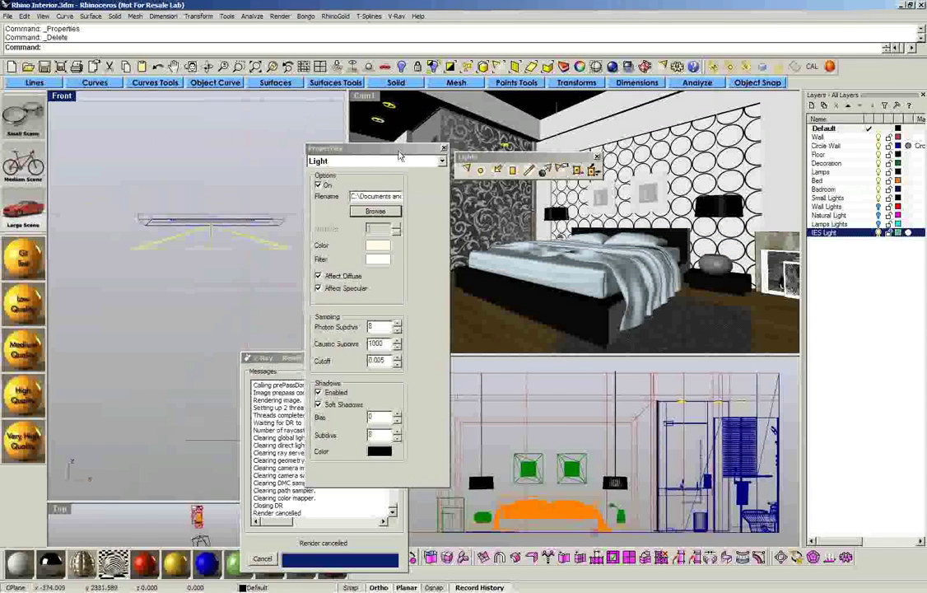
left_click(445, 149)
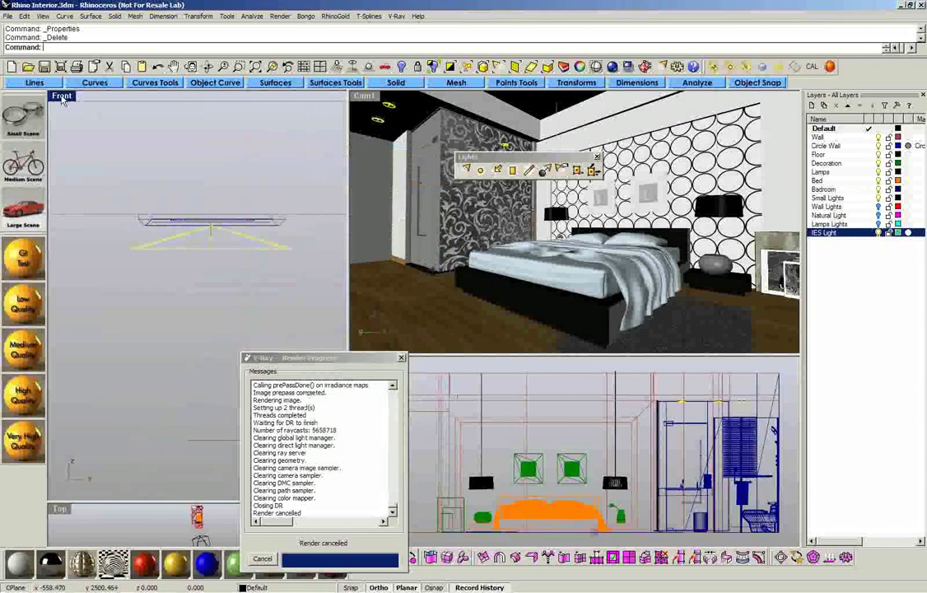
double_click(63, 98)
scroll(416, 238, "down", 8)
scroll(420, 241, "up", 9)
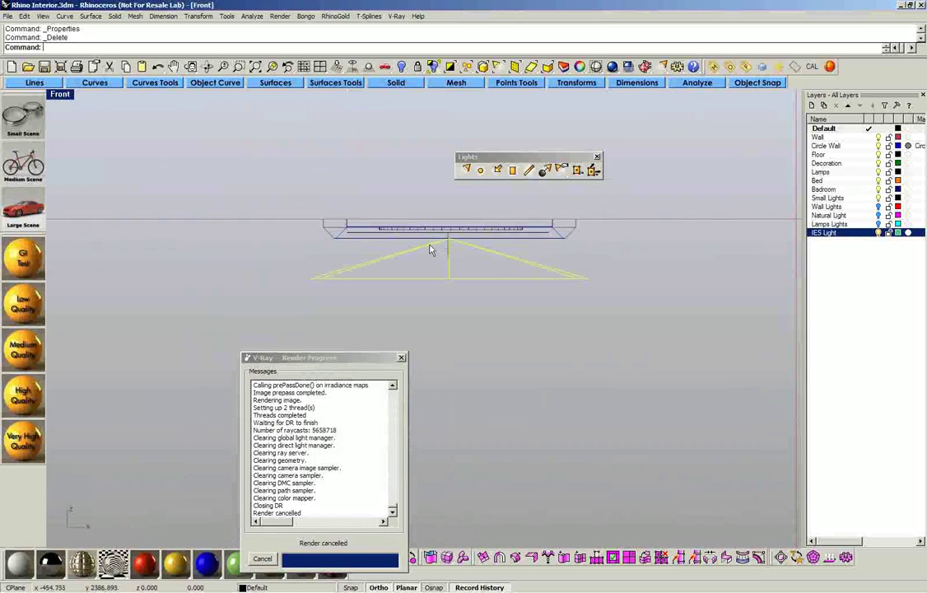
left_click(515, 66)
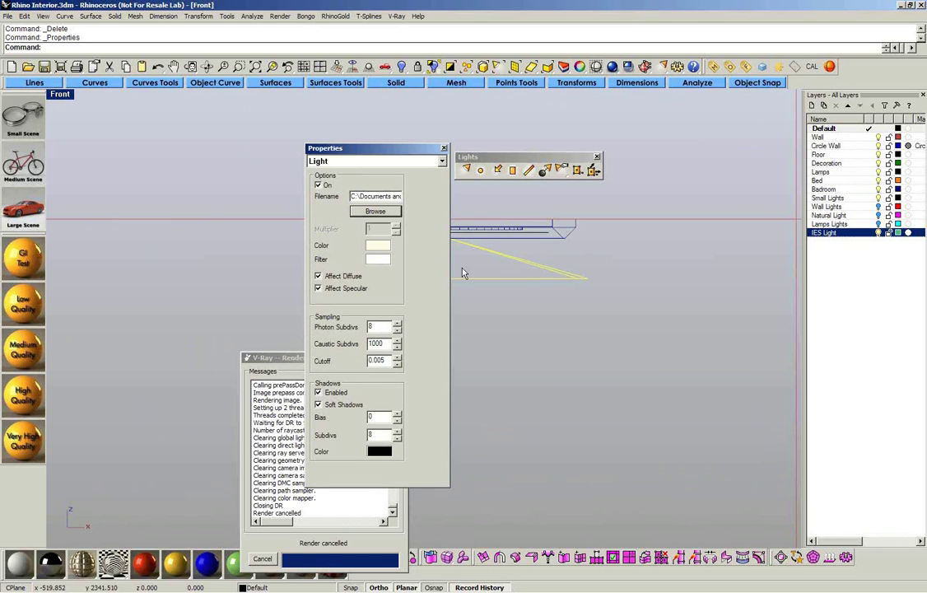
left_click(444, 149)
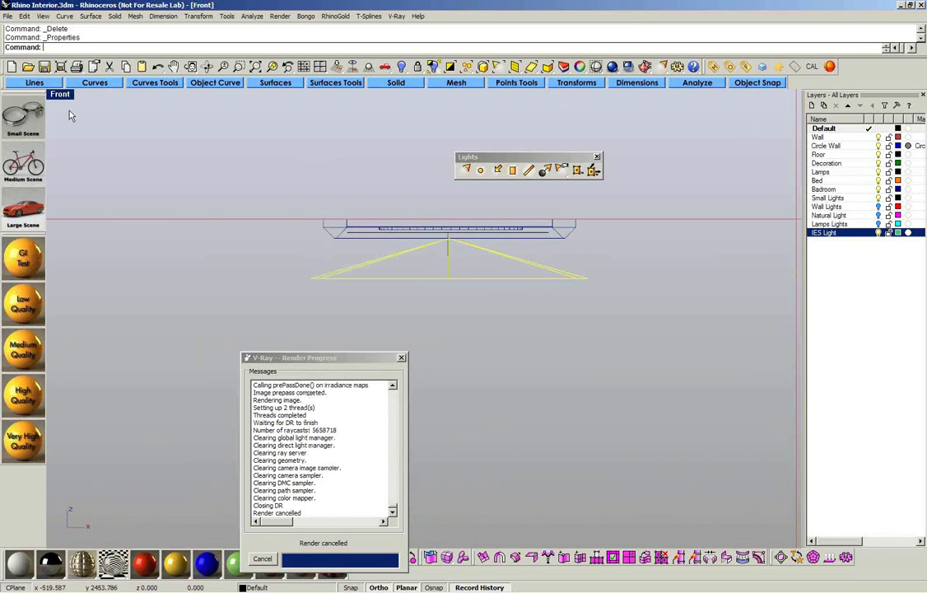
double_click(60, 95)
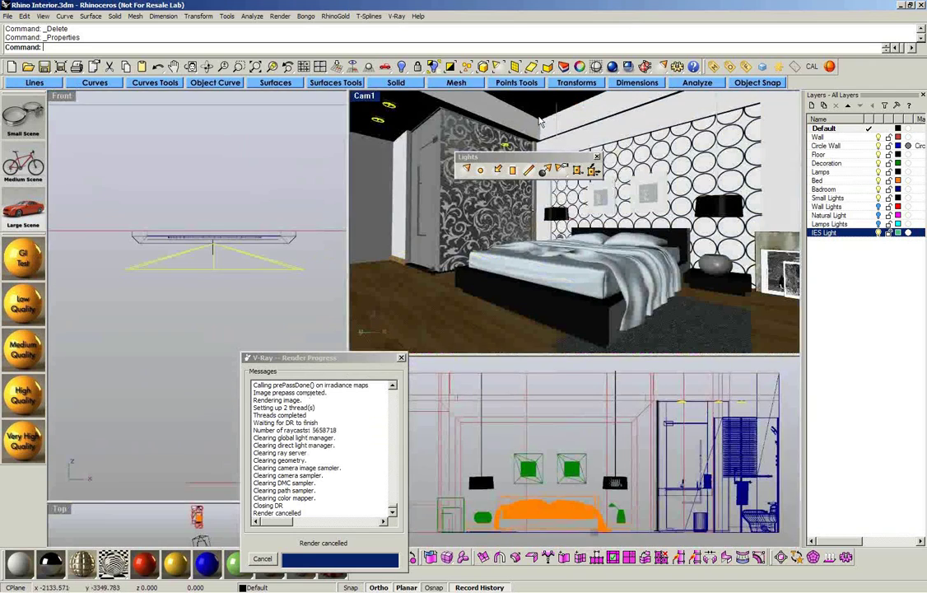
- Render the Cam1 view with the IES Light layer on, keeping the frame buffer clear of the Front view
left_click(764, 69)
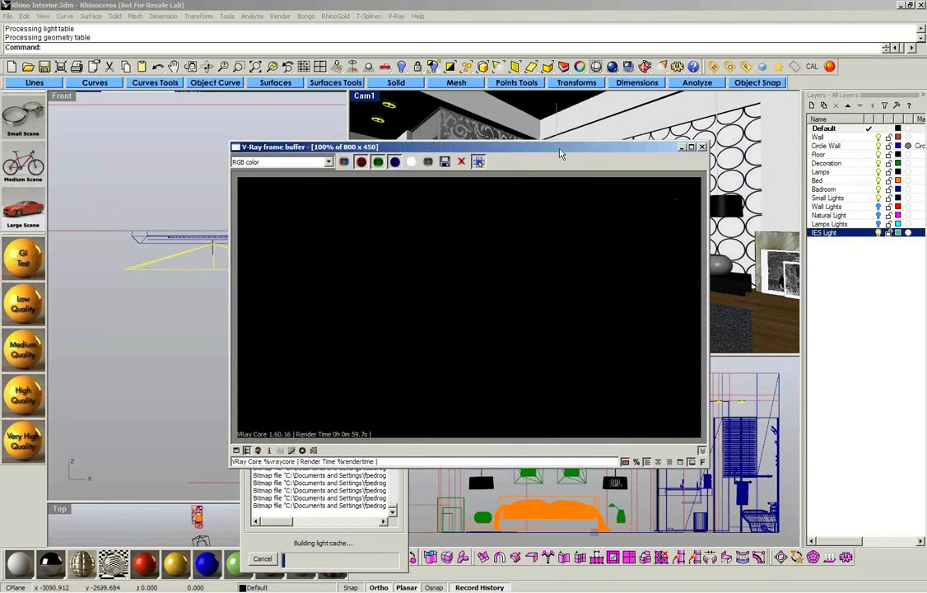
left_click_drag(560, 154, 626, 245)
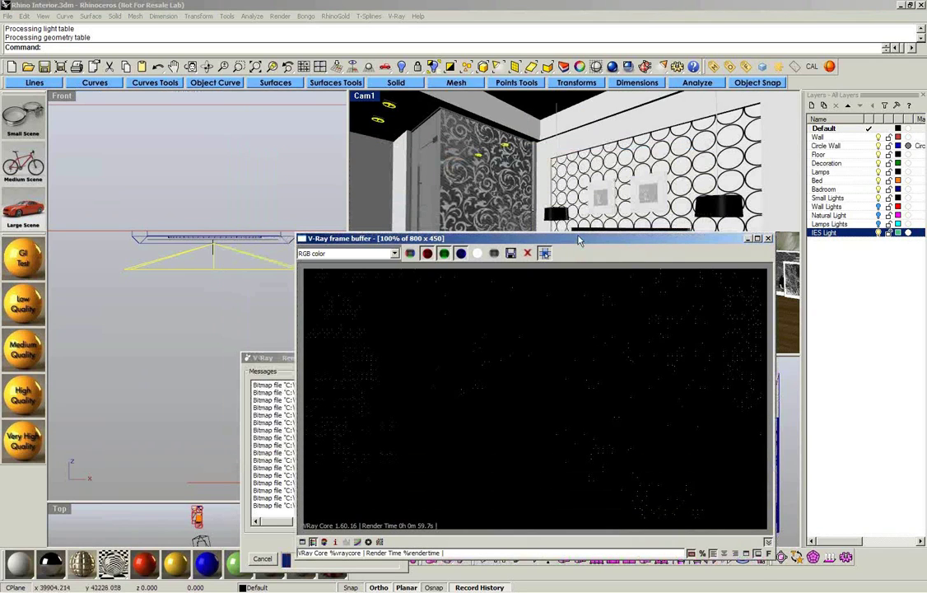
left_click_drag(583, 240, 687, 260)
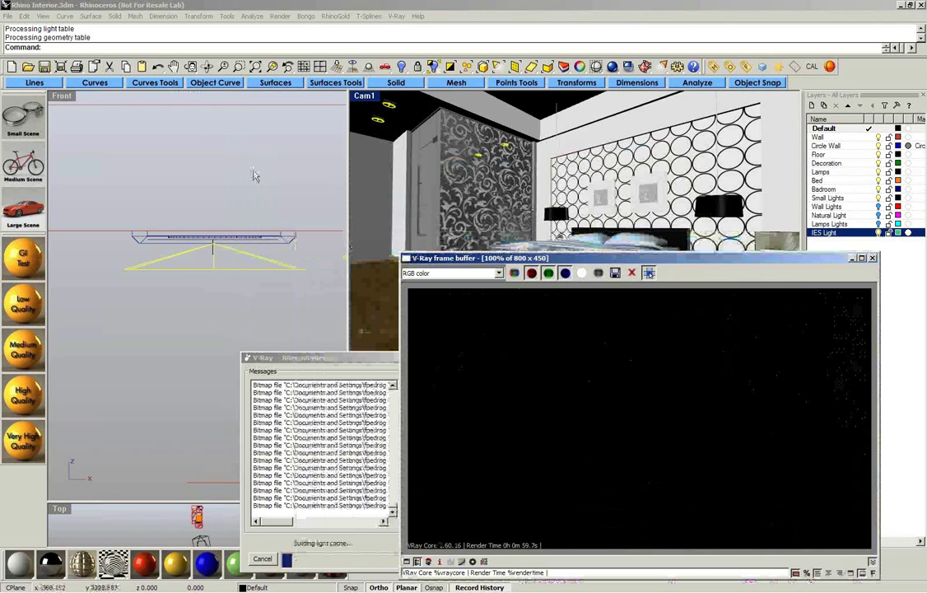
- Show a maximized Top view and move the frame buffer and render progress windows clear of the bedroom plan
left_click(254, 175)
key("ctrl+F1")
double_click(59, 95)
left_click(662, 261)
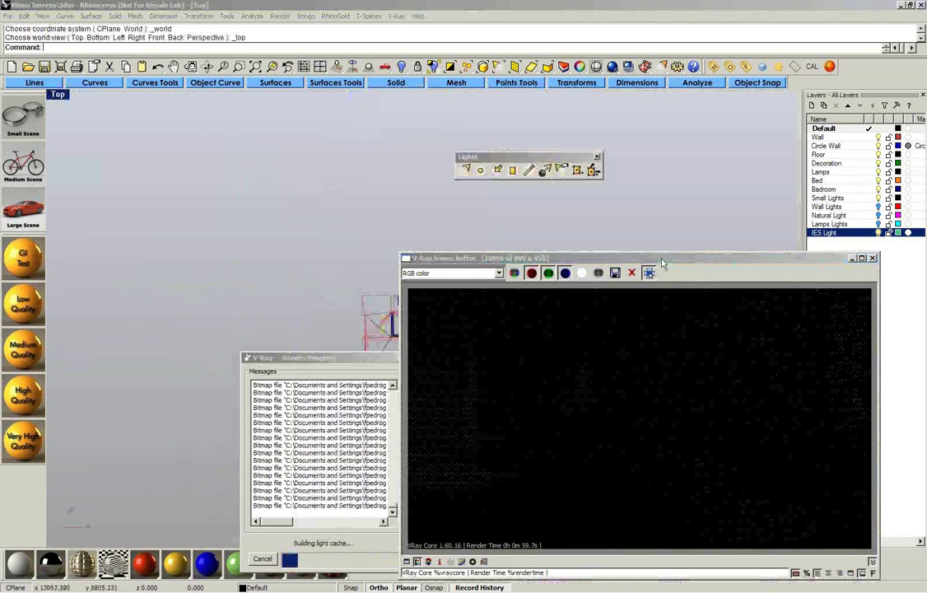
left_click(663, 264)
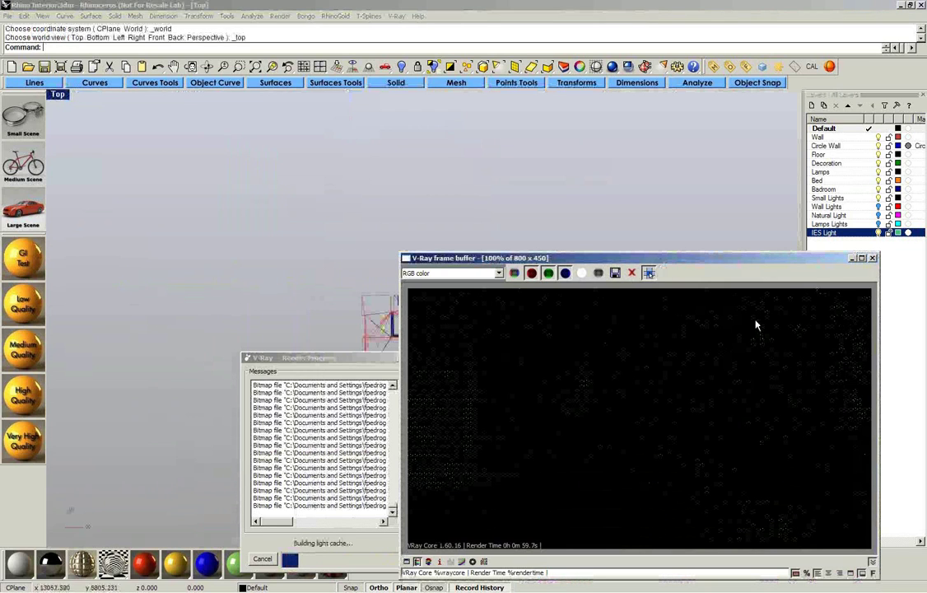
left_click_drag(662, 264, 756, 324)
left_click_drag(381, 356, 170, 387)
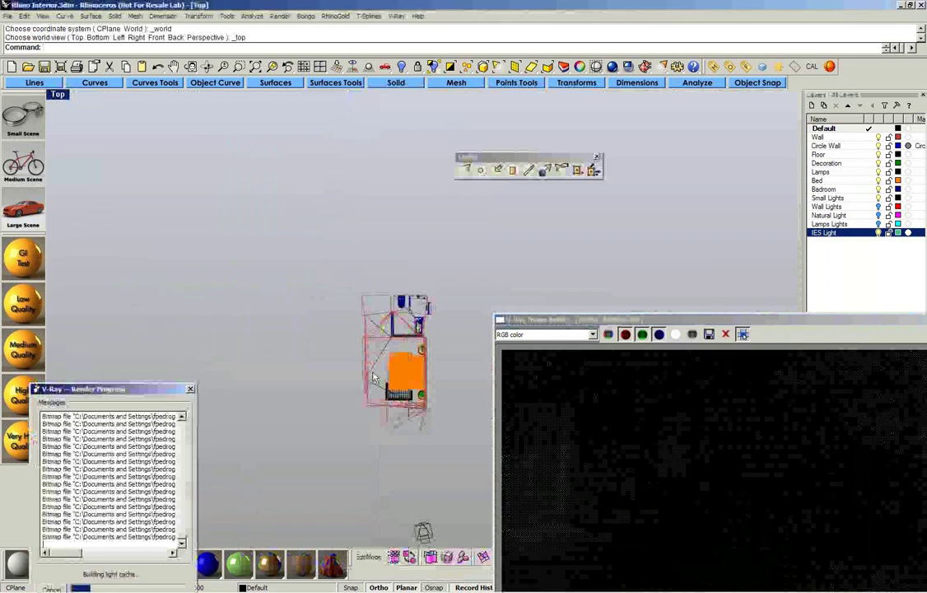
- Draw a long, narrow rectangular light in the Top view along the bedroom wall opposite the headboard, running nearly corner to corner
scroll(373, 377, "up", 4)
right_click_drag(373, 378, 321, 274)
scroll(368, 266, "up", 9)
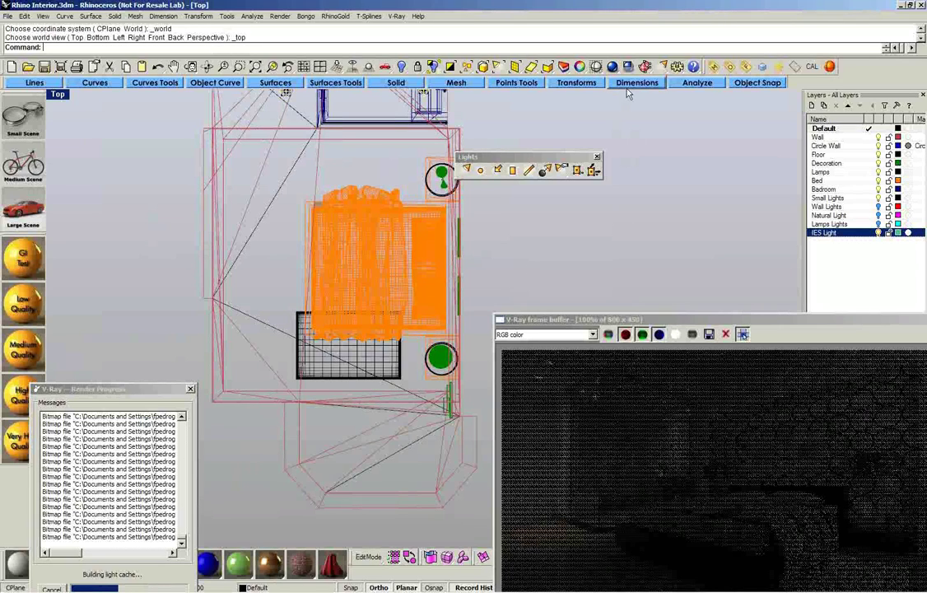
left_click(663, 68)
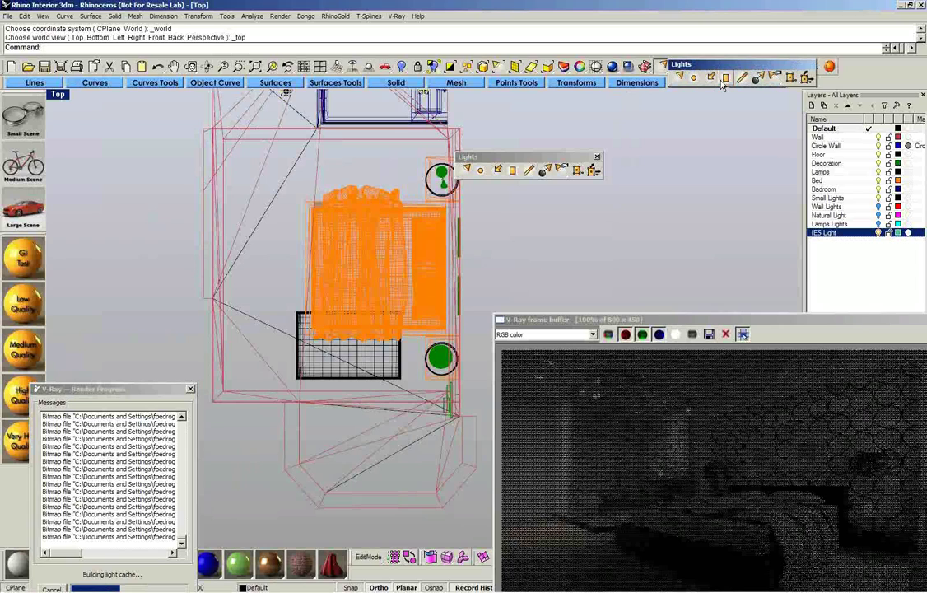
left_click(725, 78)
scroll(207, 179, "up", 4)
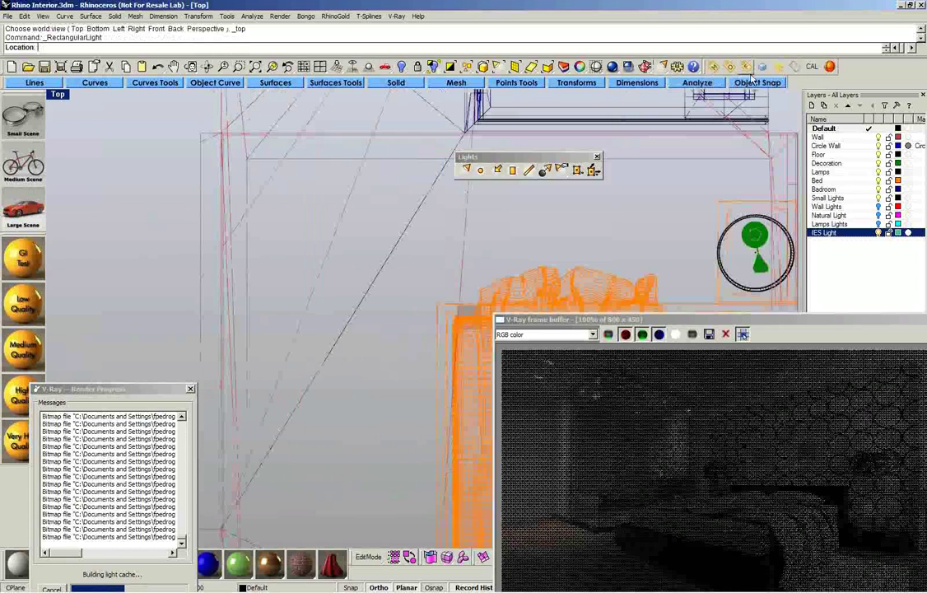
left_click(222, 142)
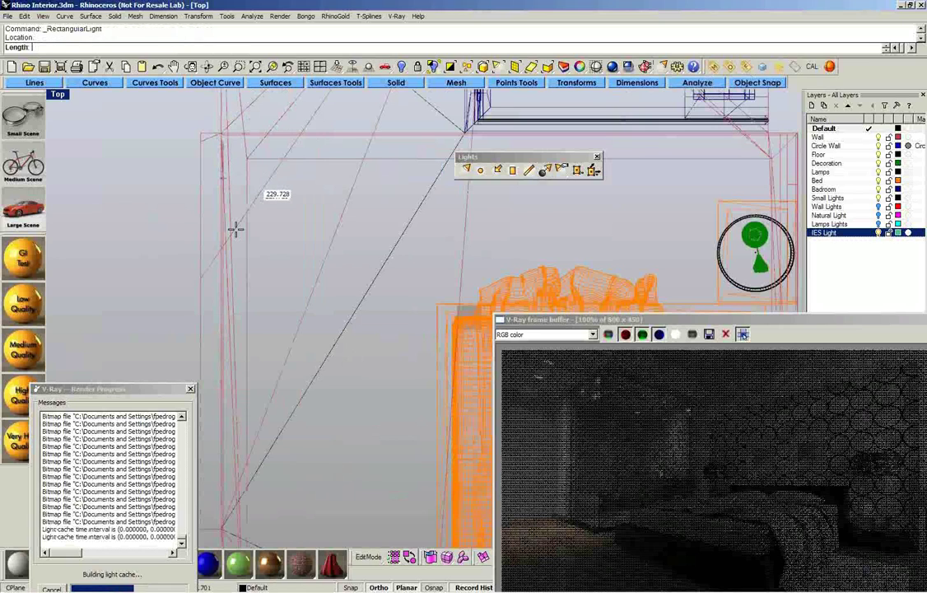
scroll(239, 251, "up", 2)
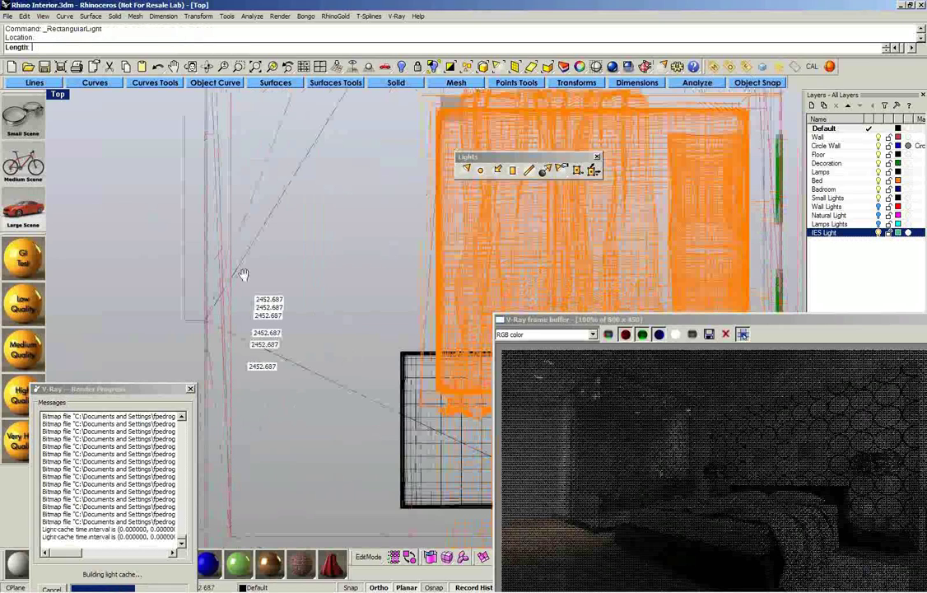
right_click_drag(244, 274, 251, 115)
left_click(233, 391)
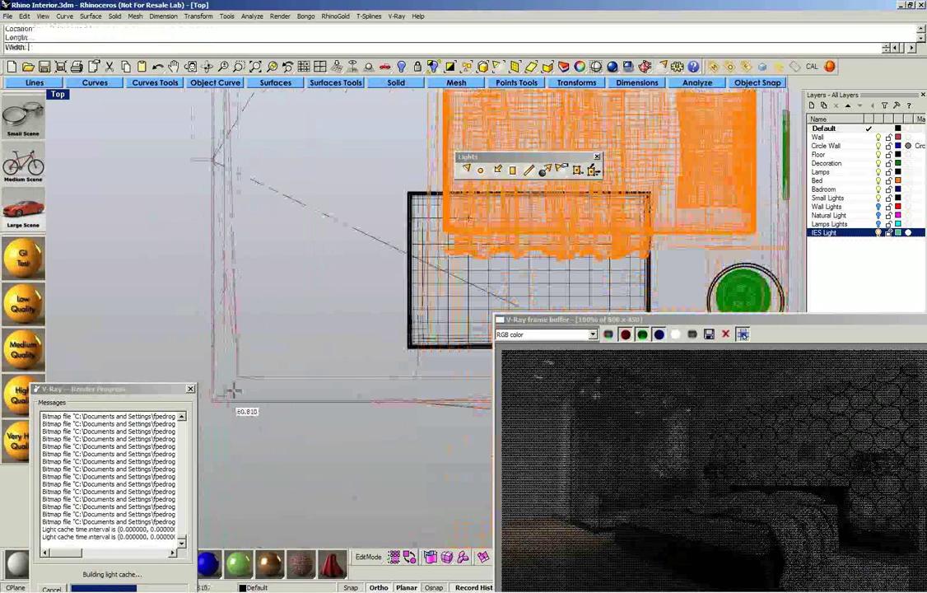
left_click(234, 390)
- Move the rectangular light straight up in the Front view until it sits just above the ceiling ledge beside the wall
scroll(286, 392, "down", 4)
key("ctrl+F2")
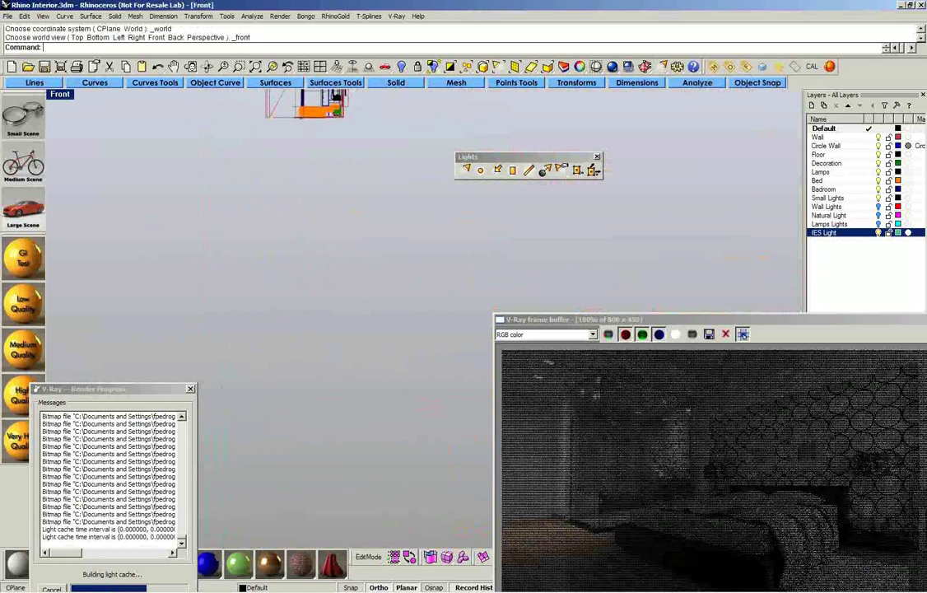
right_click_drag(312, 224, 295, 317)
scroll(260, 268, "up", 12)
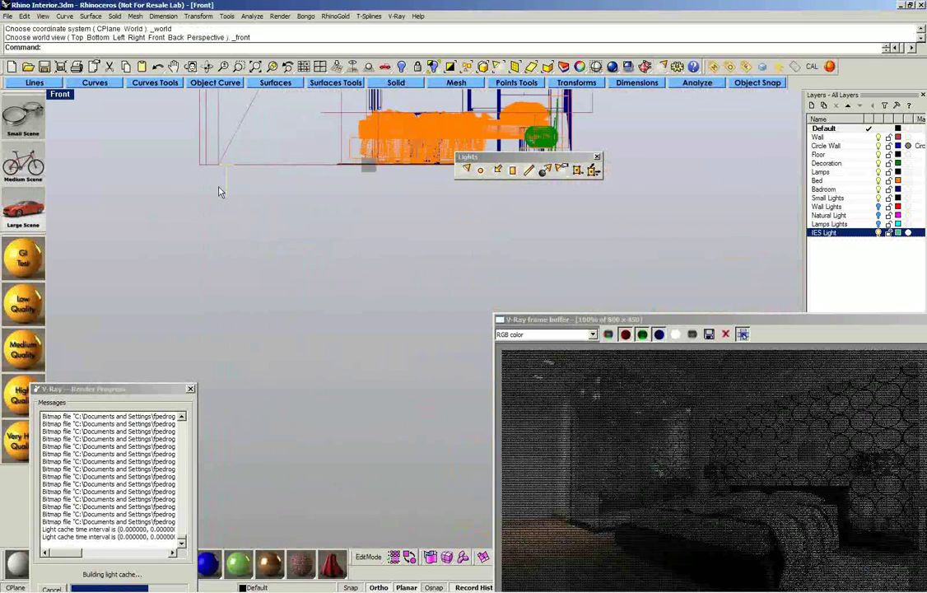
right_click_drag(258, 202, 265, 415)
left_click_drag(261, 413, 265, 151)
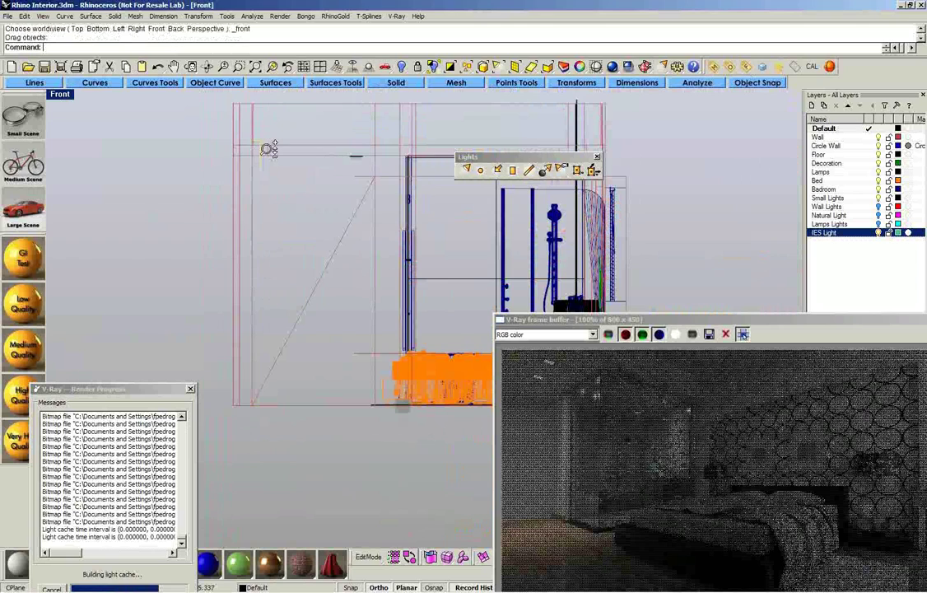
scroll(265, 151, "up", 1)
scroll(257, 128, "up", 10)
left_click_drag(281, 205, 284, 215)
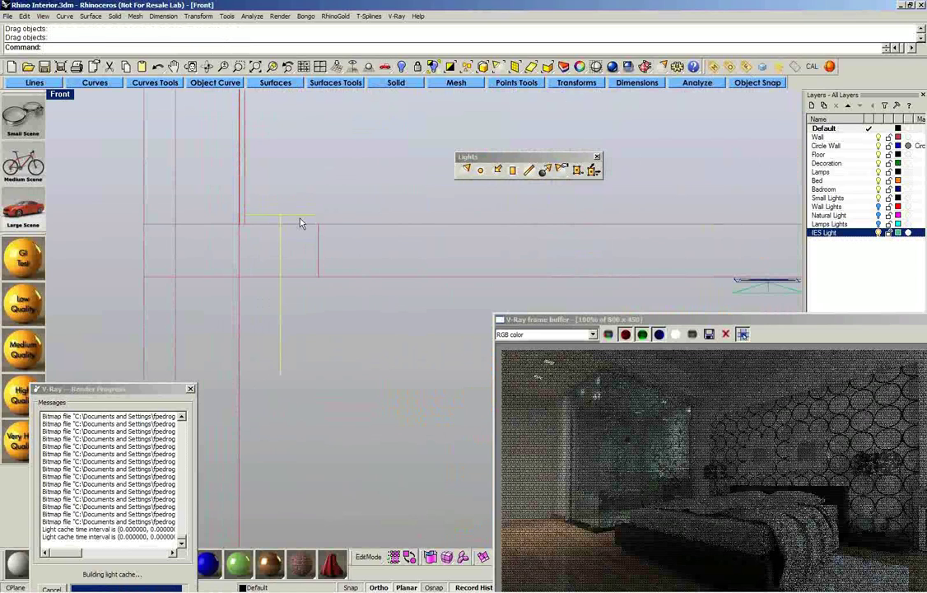
- Reverse the rectangular light's direction with Flip so that it shines upward from the ceiling ledge
type("Flip")
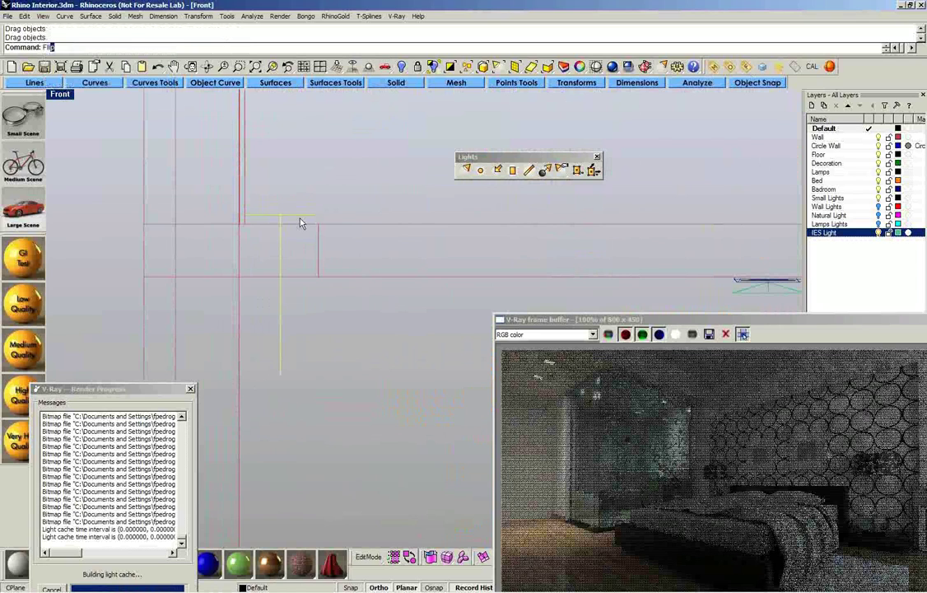
key("Return")
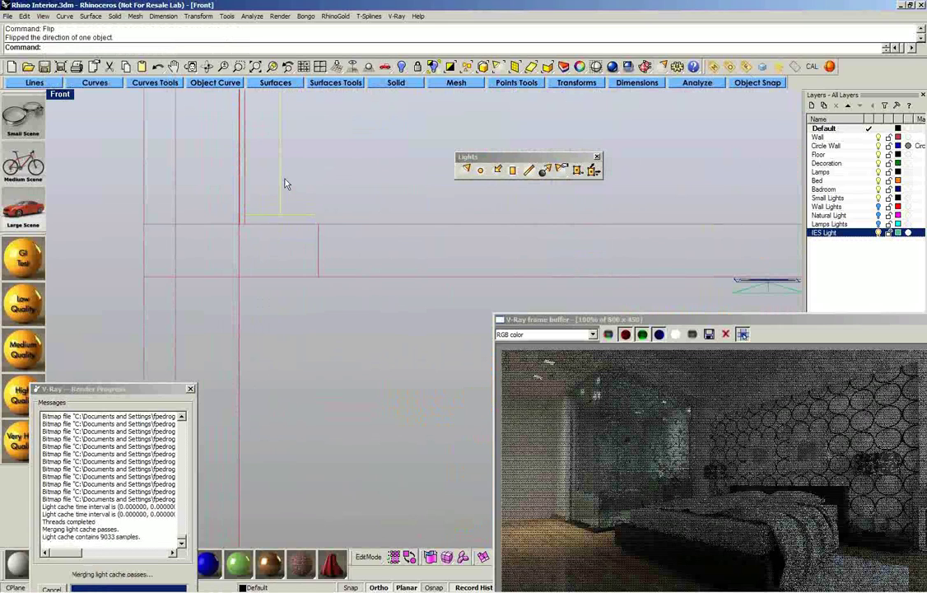
scroll(284, 194, "down", 2)
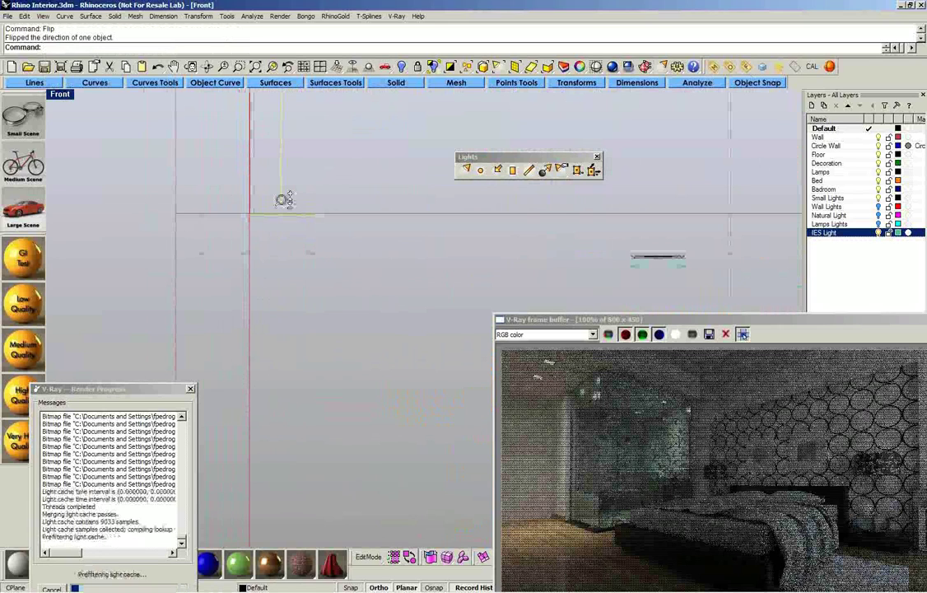
scroll(324, 203, "up", 2)
scroll(272, 204, "down", 2)
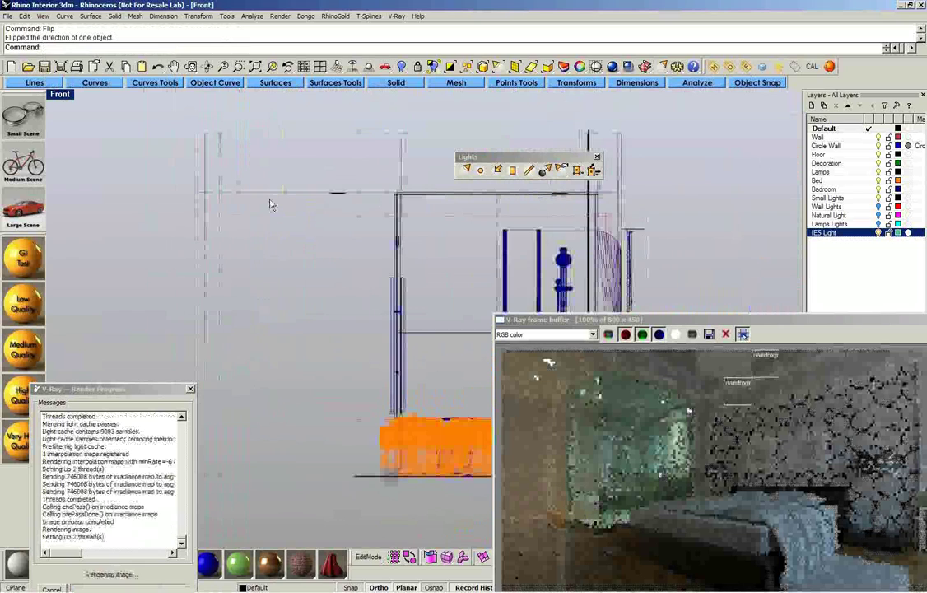
- Return to the Top view and bring the whole frame buffer into sight to examine the IES lighting in the render
key("ctrl+F1")
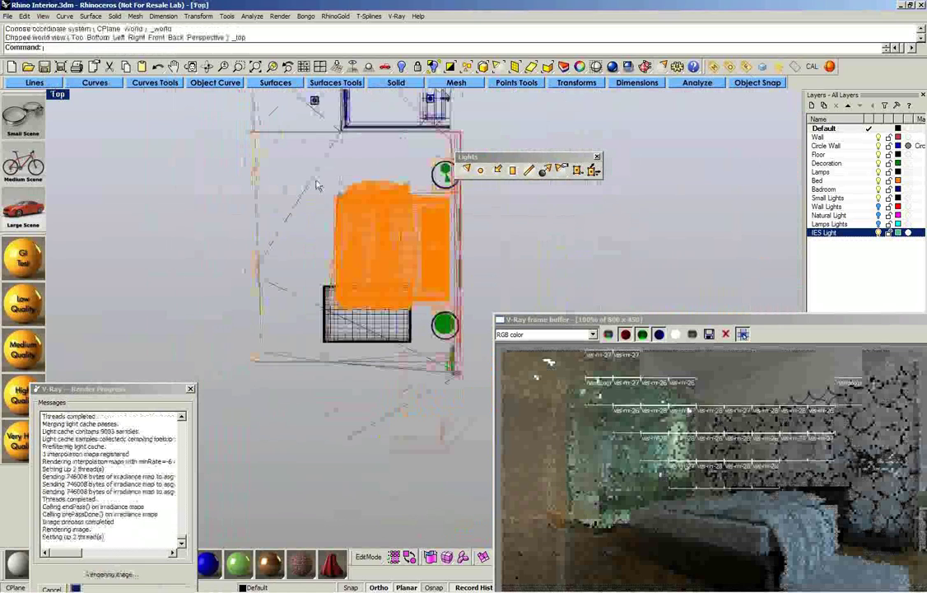
left_click(771, 319)
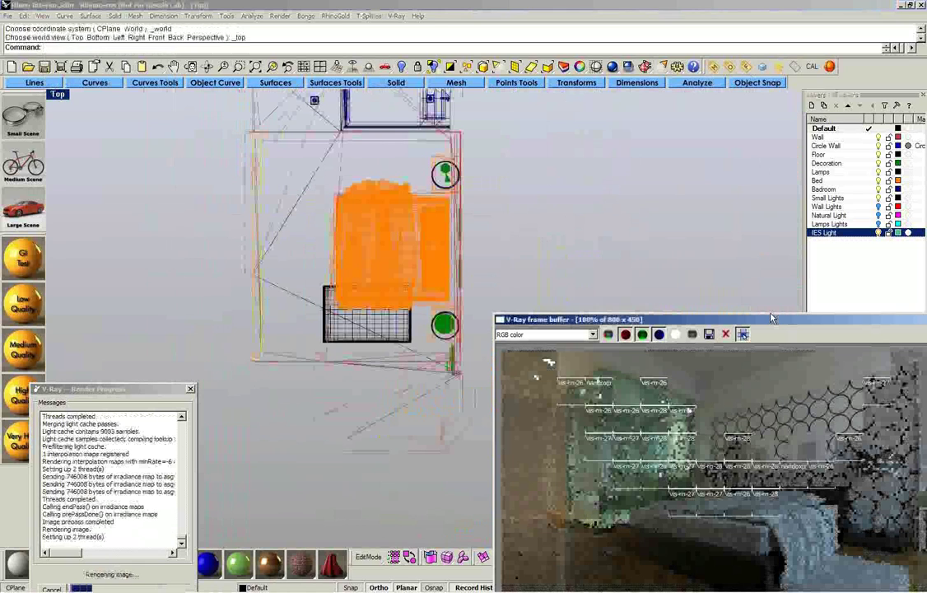
left_click_drag(772, 319, 483, 214)
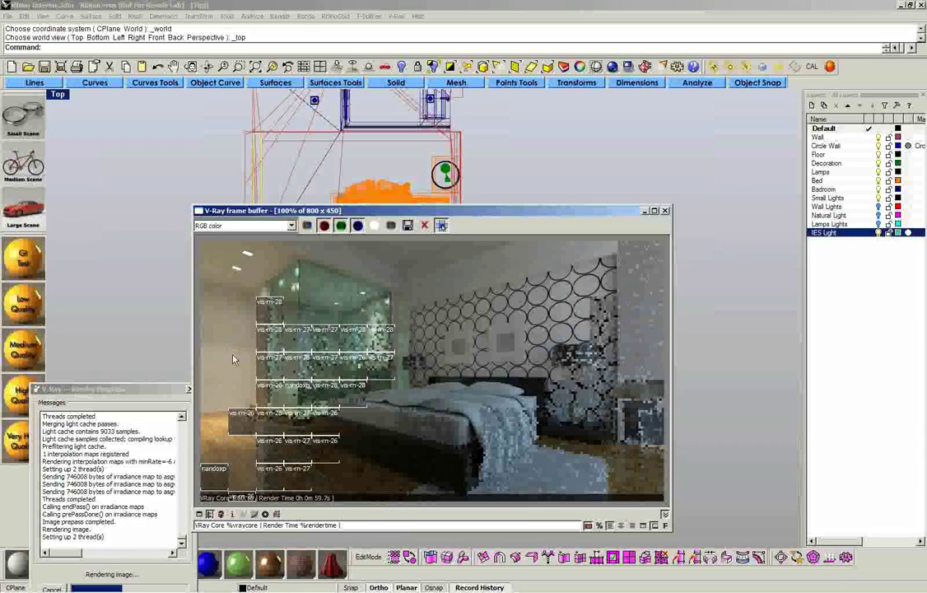
- Zoom into the bedroom render to examine the IES-lit area beside the glass partition, and close the frame buffer
scroll(235, 355, "up", 2)
scroll(236, 354, "down", 1)
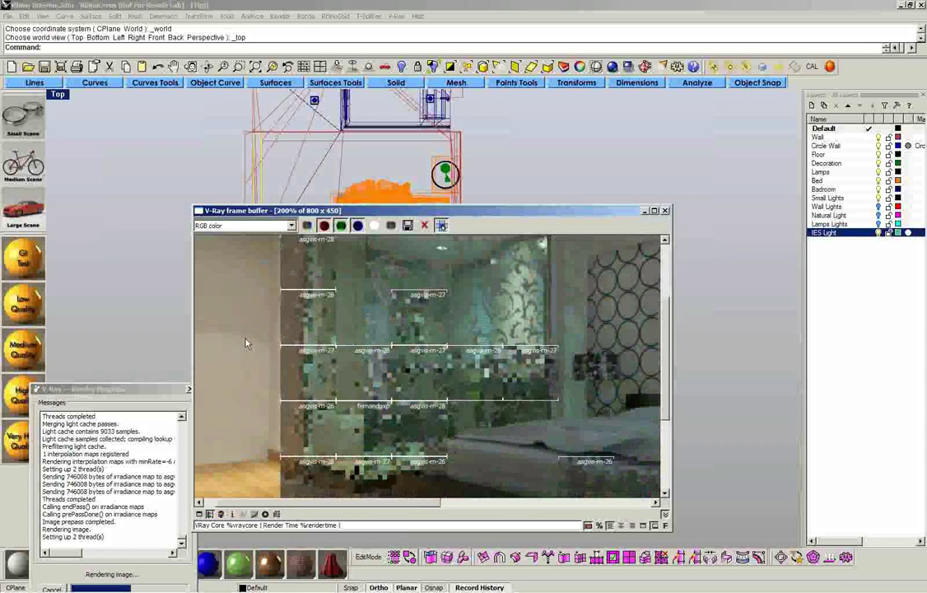
scroll(224, 317, "down", 1)
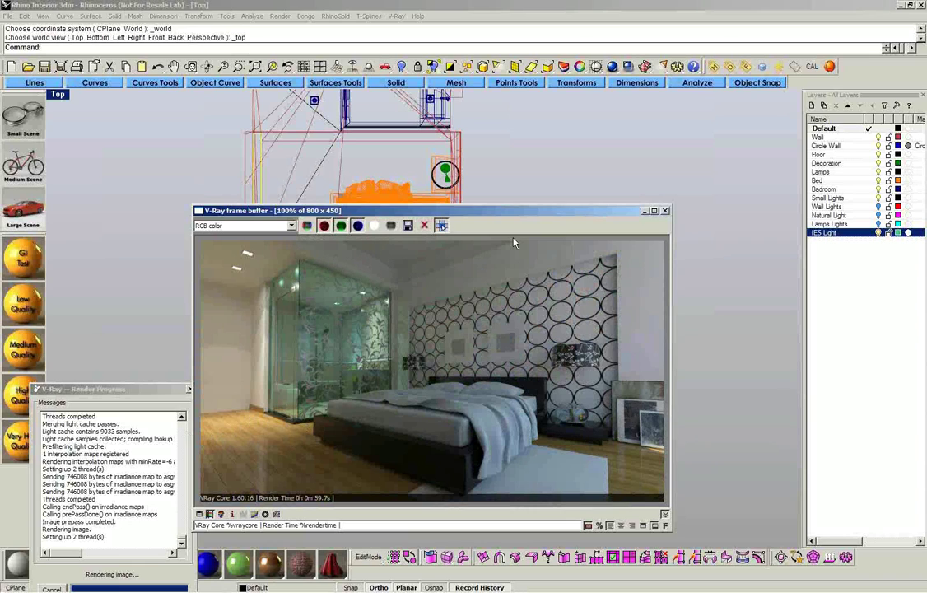
left_click(665, 211)
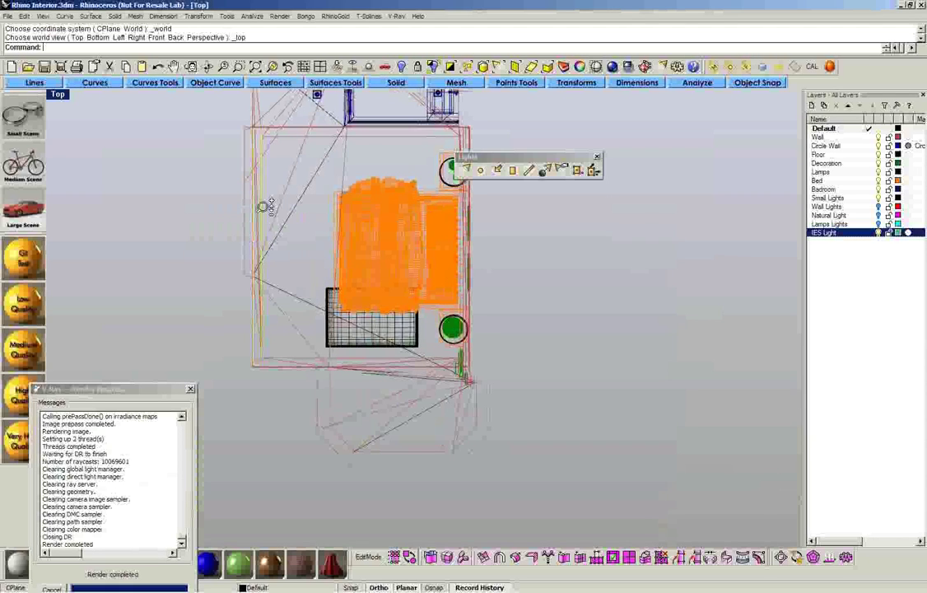
- Rotate a copy of the long rectangular light 90 degrees so that it runs along the adjacent bedroom wall
scroll(264, 206, "up", 5)
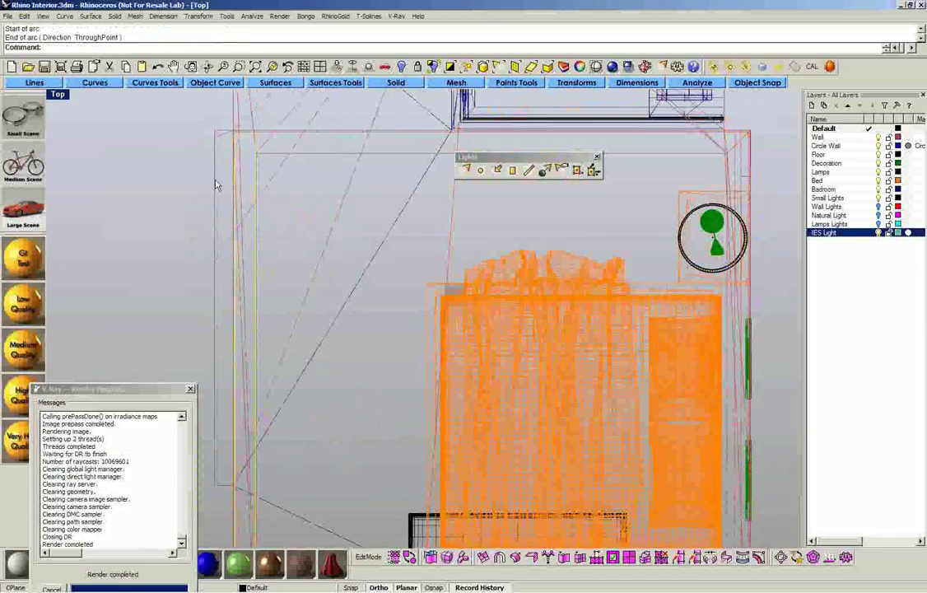
type("Rota")
key("Return")
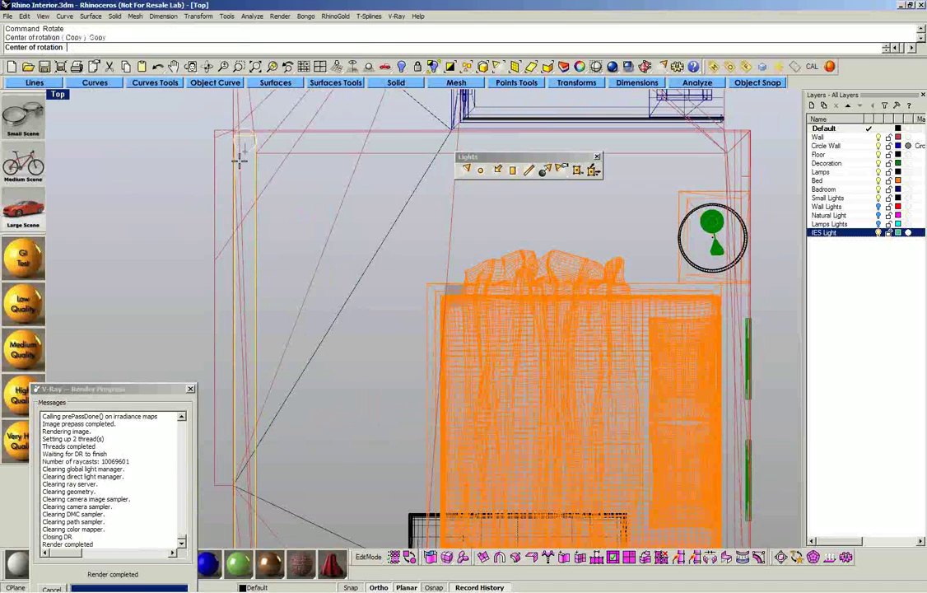
left_click(238, 197)
left_click(362, 151)
left_click(379, 152)
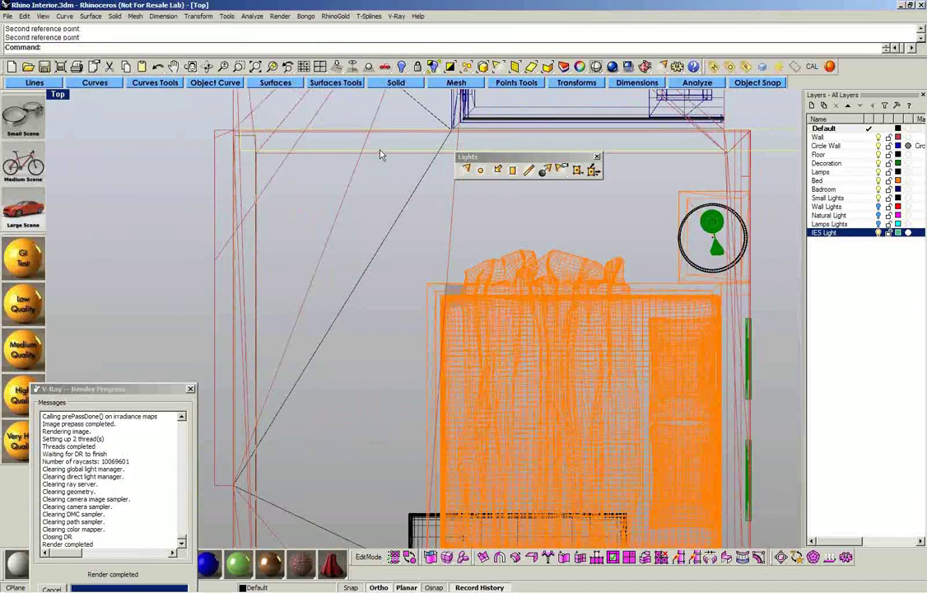
- Shorten the rotated rectangular light with Scale1D until its far end meets the headboard wall
scroll(375, 201, "down", 6)
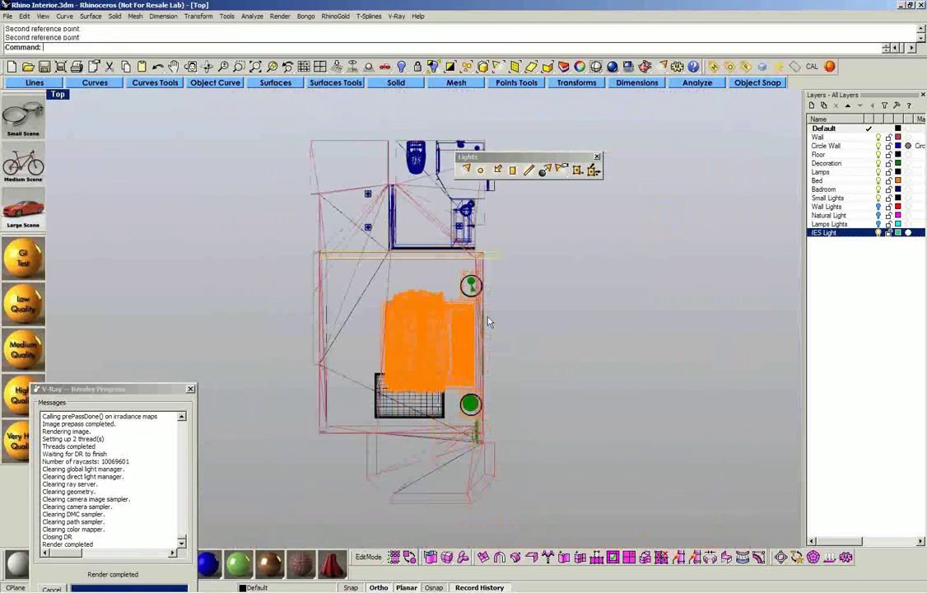
scroll(443, 301, "up", 5)
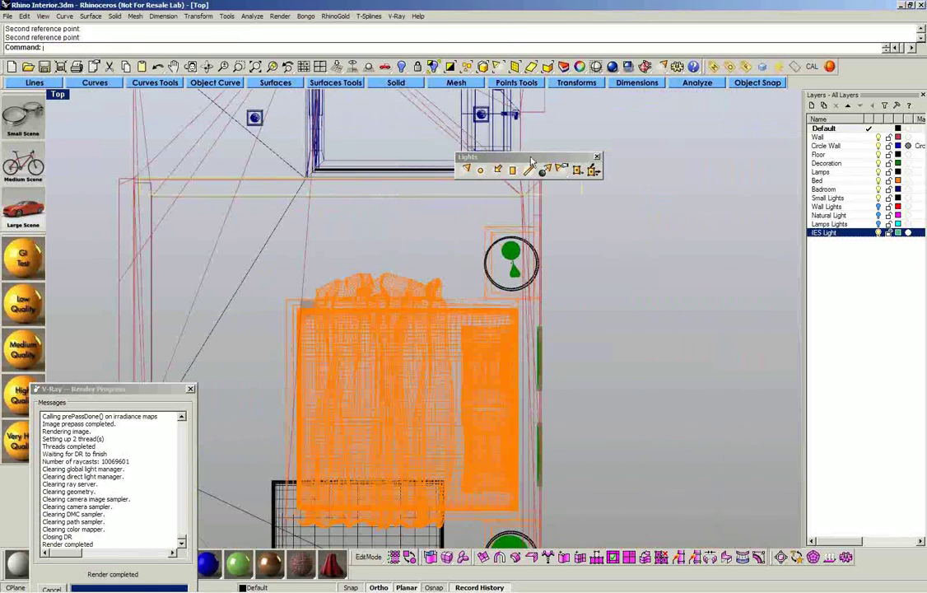
left_click_drag(575, 152, 669, 145)
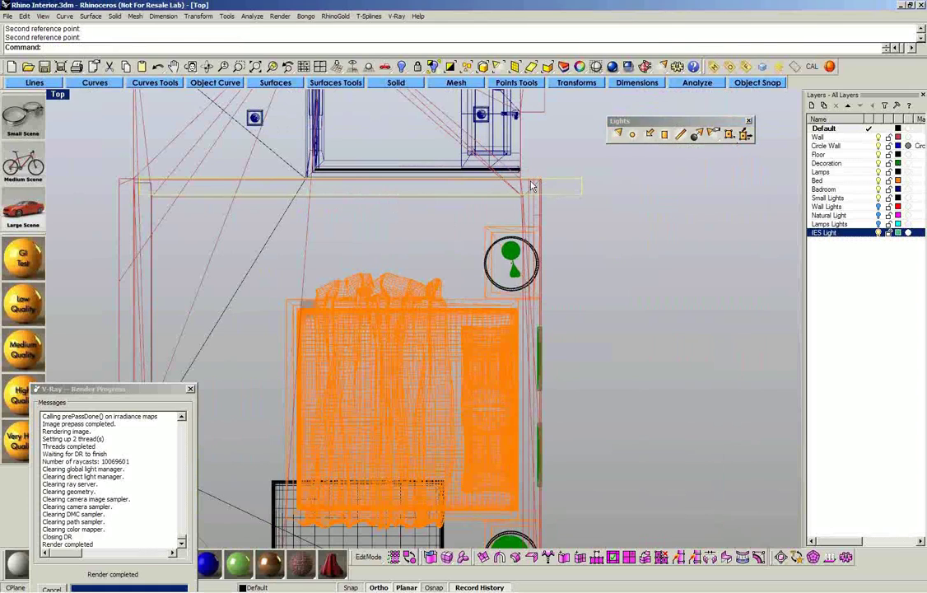
middle_click(646, 205)
left_click(702, 186)
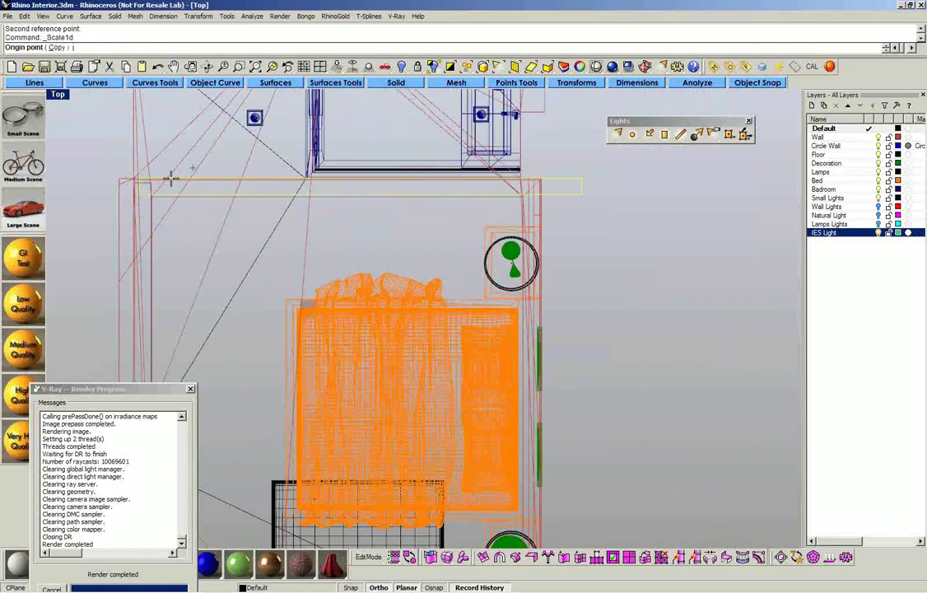
left_click(141, 187)
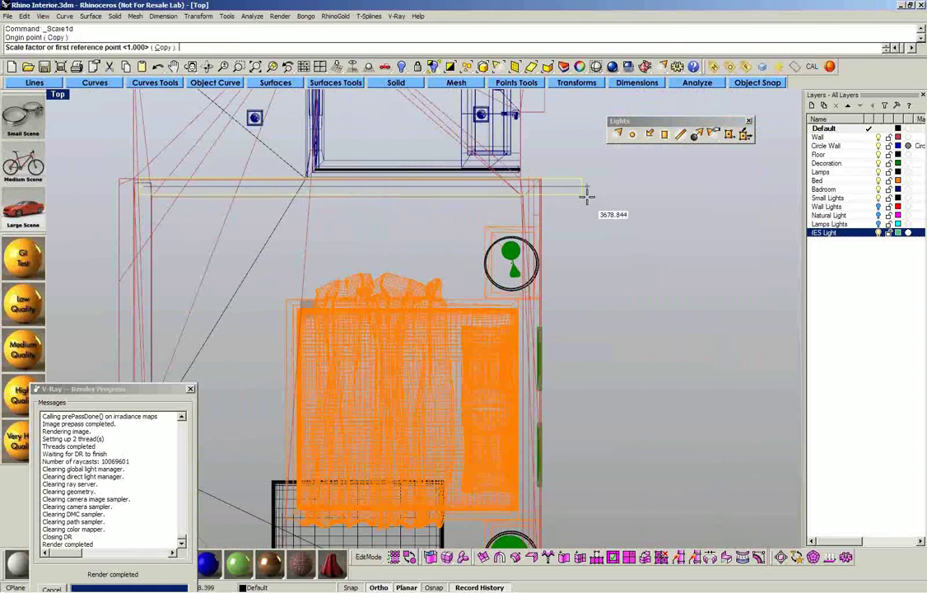
left_click(540, 193)
left_click(476, 174)
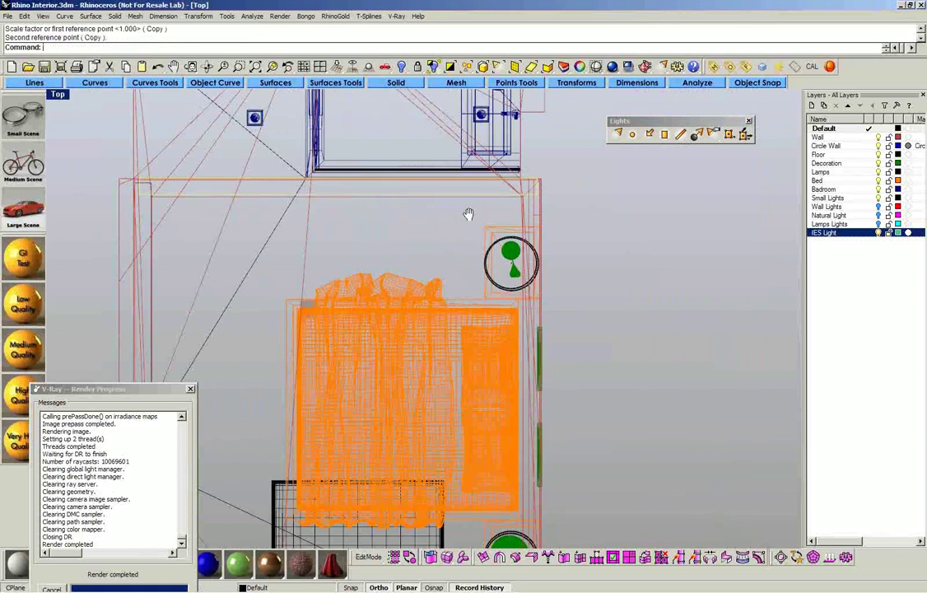
- Delete the two rectangular ledge lights and turn on the Wall Lights layer, bringing its lights into sight in the Perspective view
right_click_drag(468, 214, 478, 157)
key("Delete")
key("Delete")
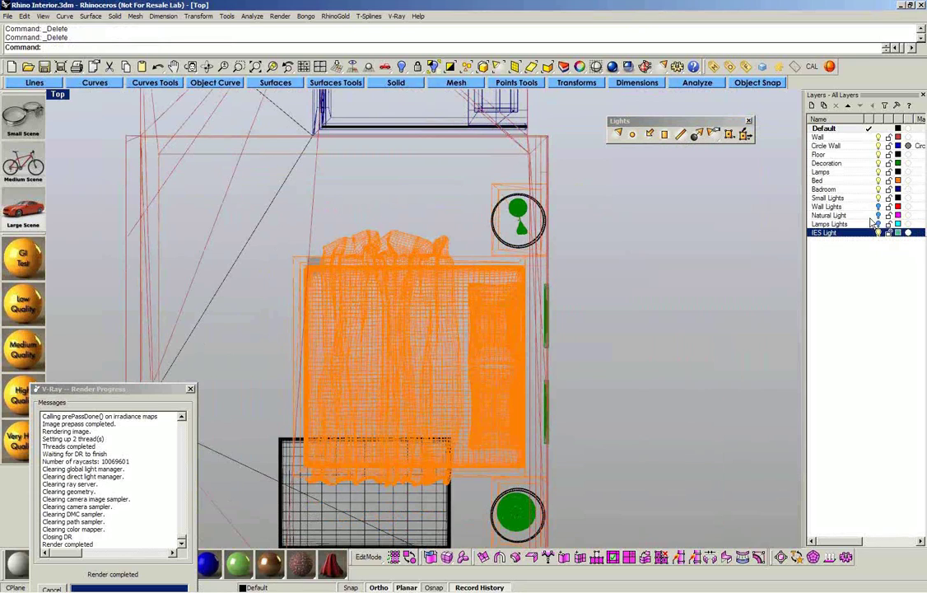
left_click(826, 206)
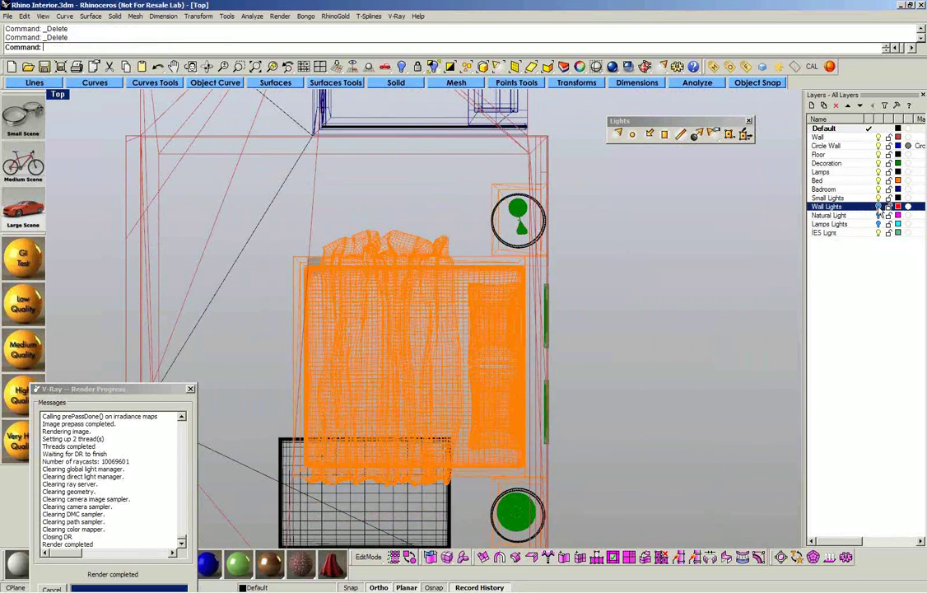
scroll(517, 206, "down", 2)
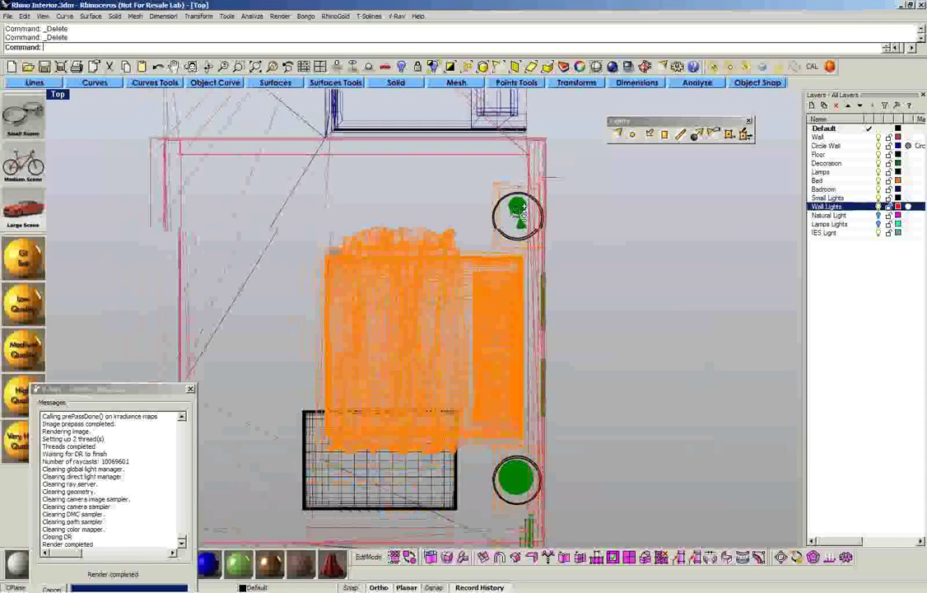
key("ctrl+F4")
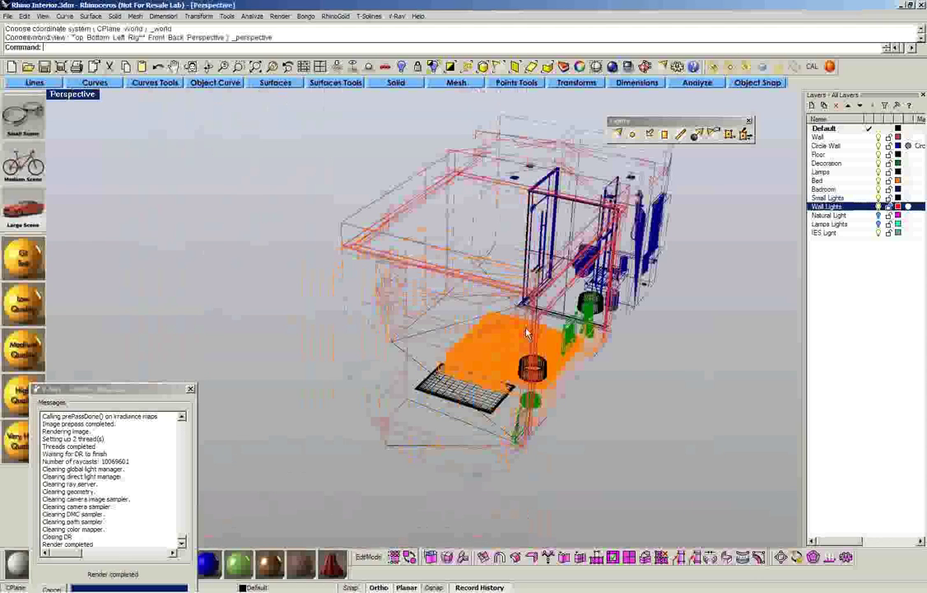
scroll(527, 332, "up", 5)
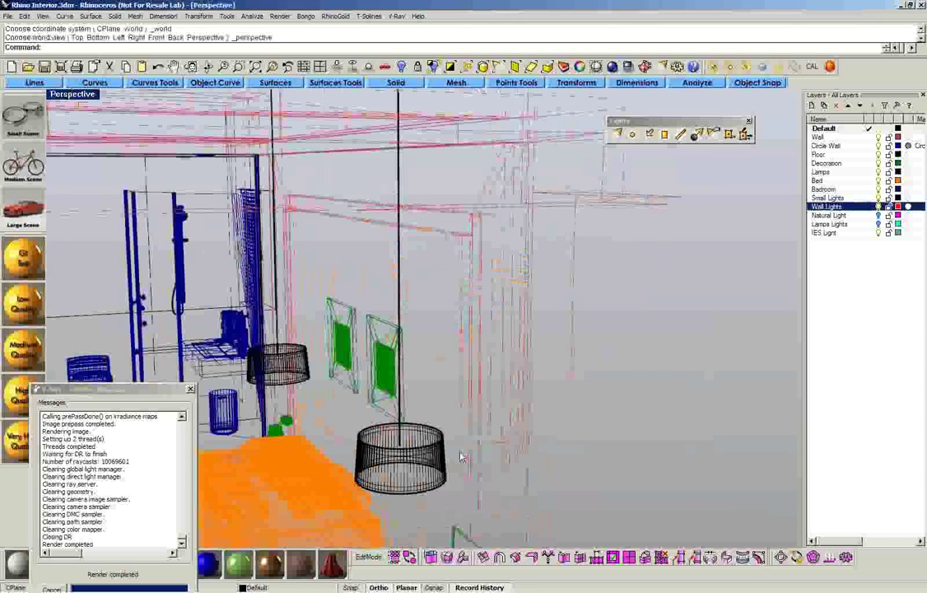
- Review the last render in the frame buffer, return to the four-viewport layout and render the Cam1 view with the wall lights on
left_click(747, 67)
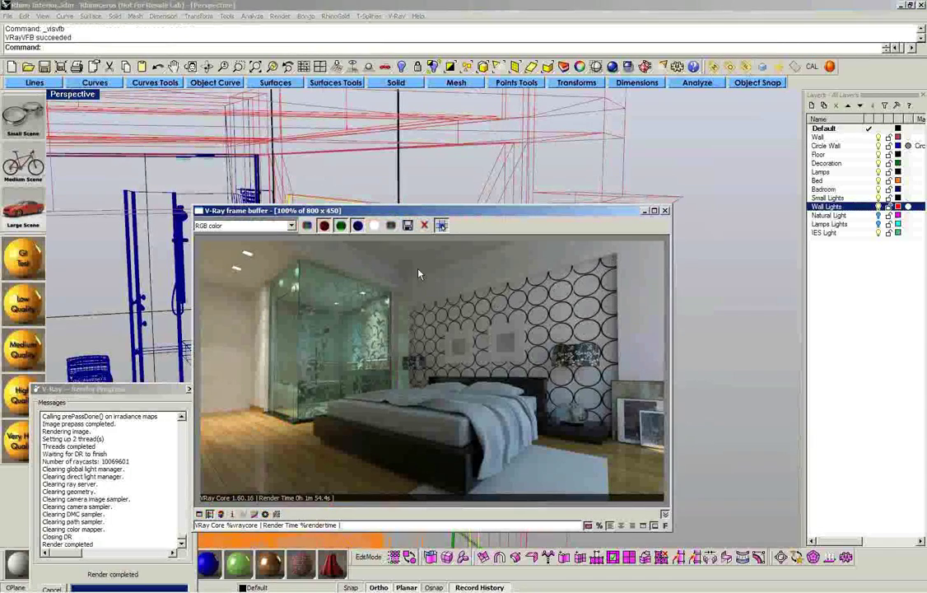
left_click(665, 211)
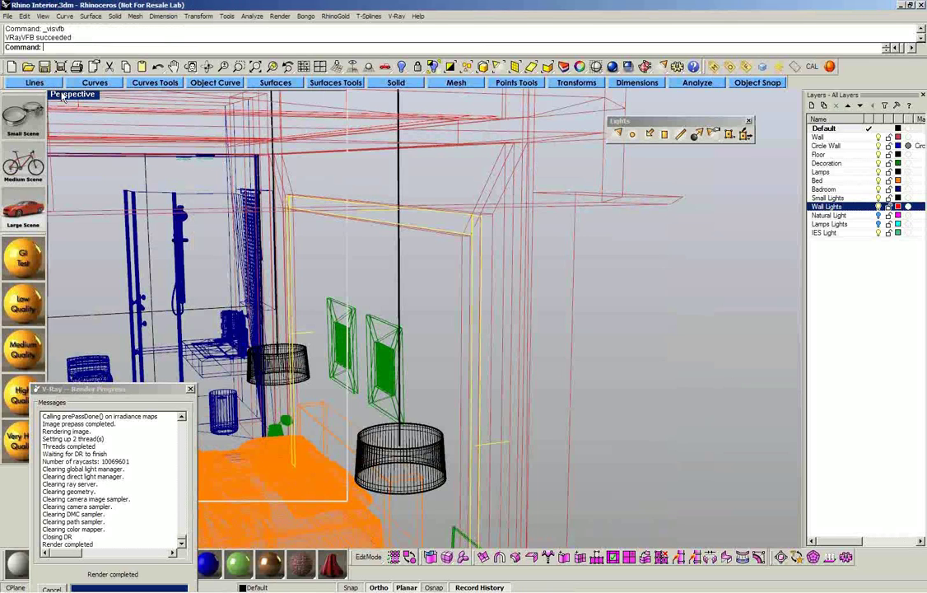
double_click(62, 97)
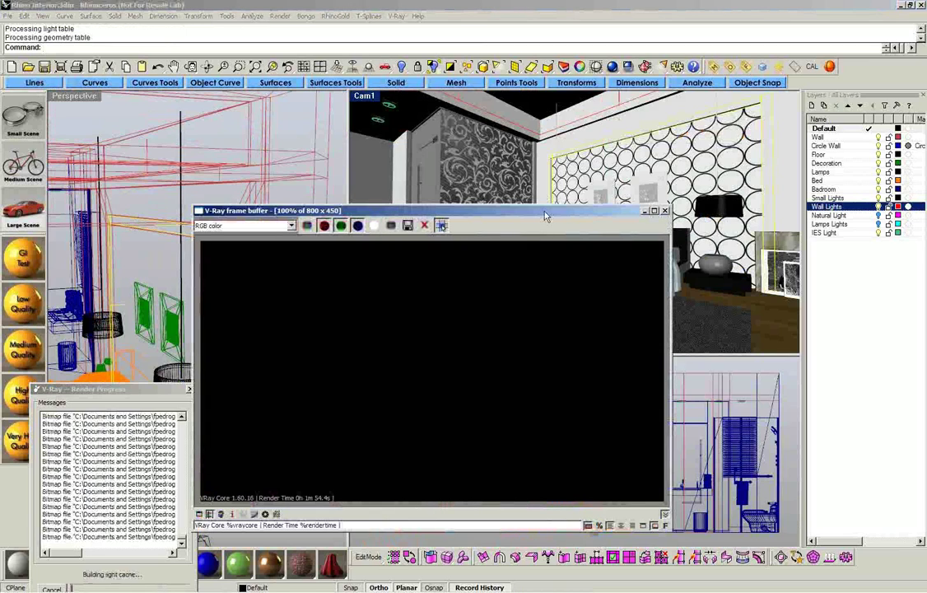
left_click_drag(552, 215, 697, 218)
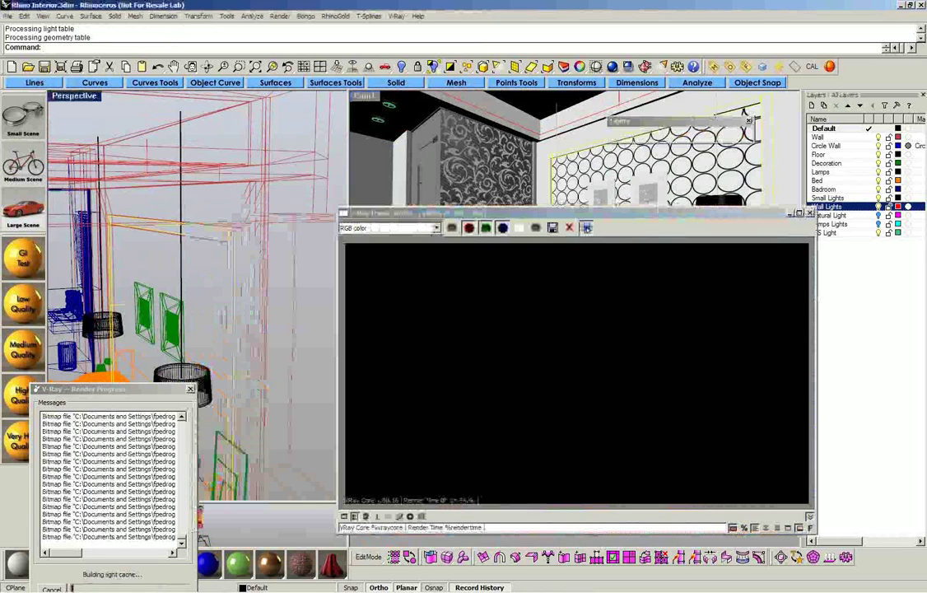
- Draw a small square rectangular light in the Top view inside the hanging lamp shade nearest the leaning picture frames
right_click(72, 97)
left_click(197, 234)
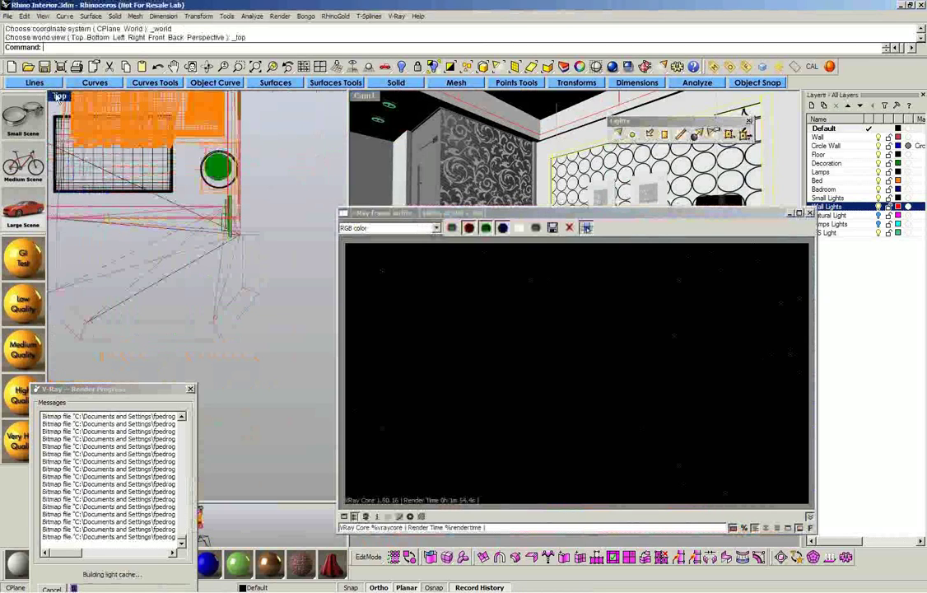
double_click(60, 96)
right_click_drag(364, 169, 368, 182)
scroll(369, 182, "up", 6)
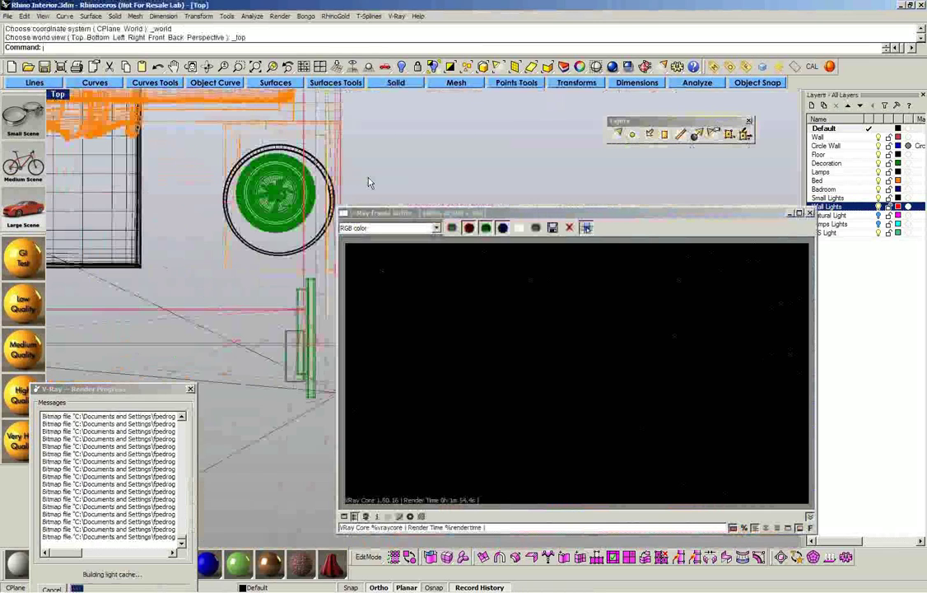
right_click_drag(257, 170, 236, 148)
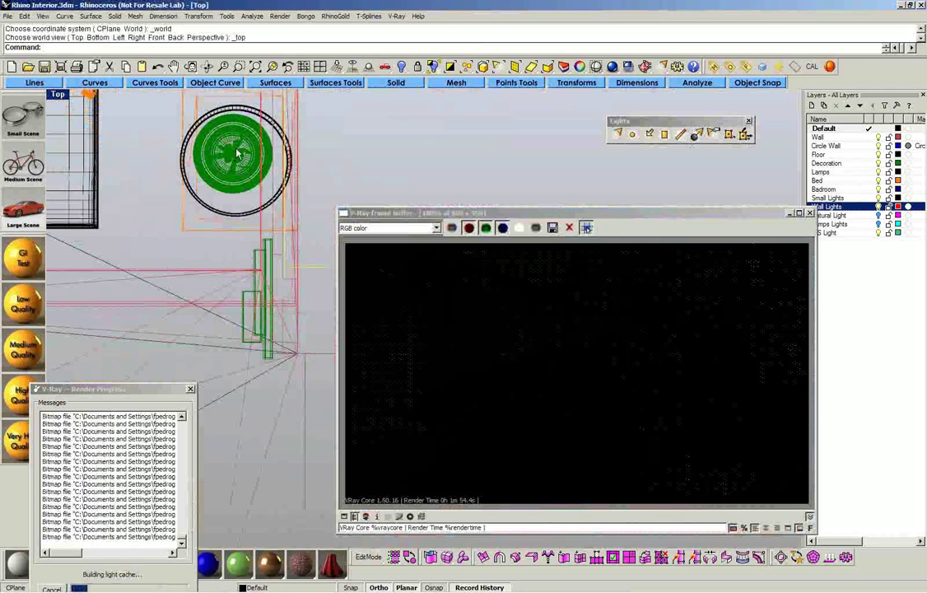
left_click(665, 135)
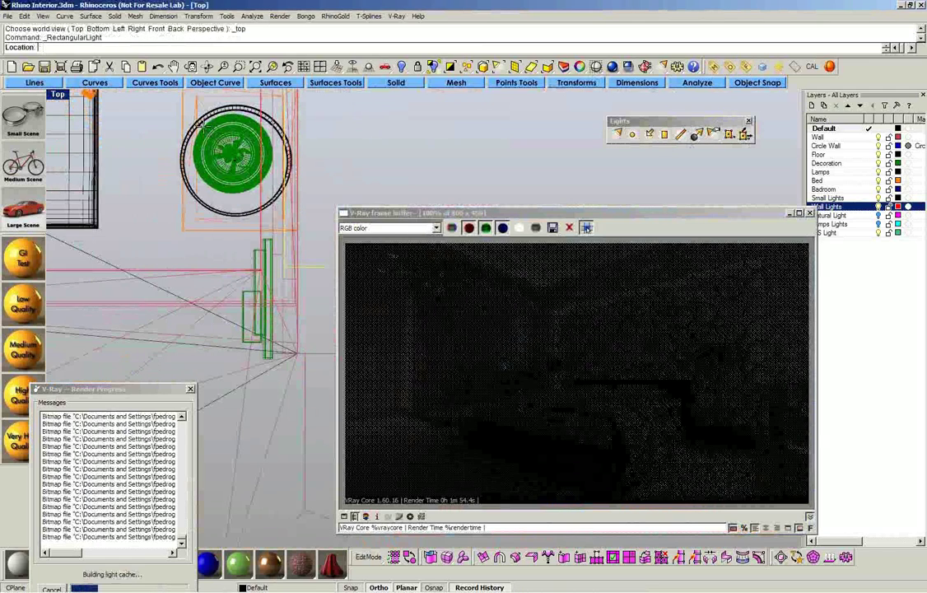
left_click(234, 157)
left_click(269, 187)
left_click(248, 180)
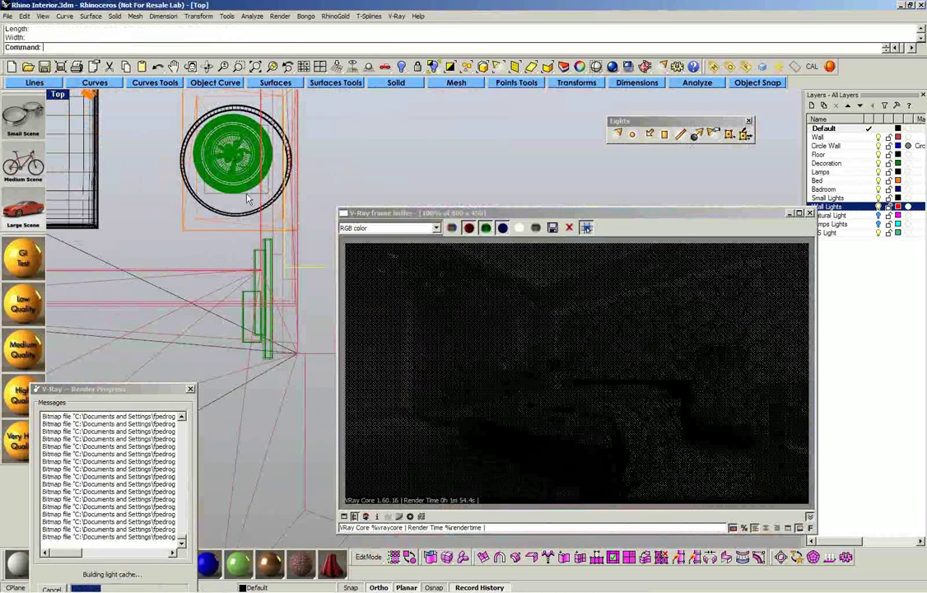
left_click_drag(251, 198, 254, 198)
right_click_drag(270, 194, 246, 211)
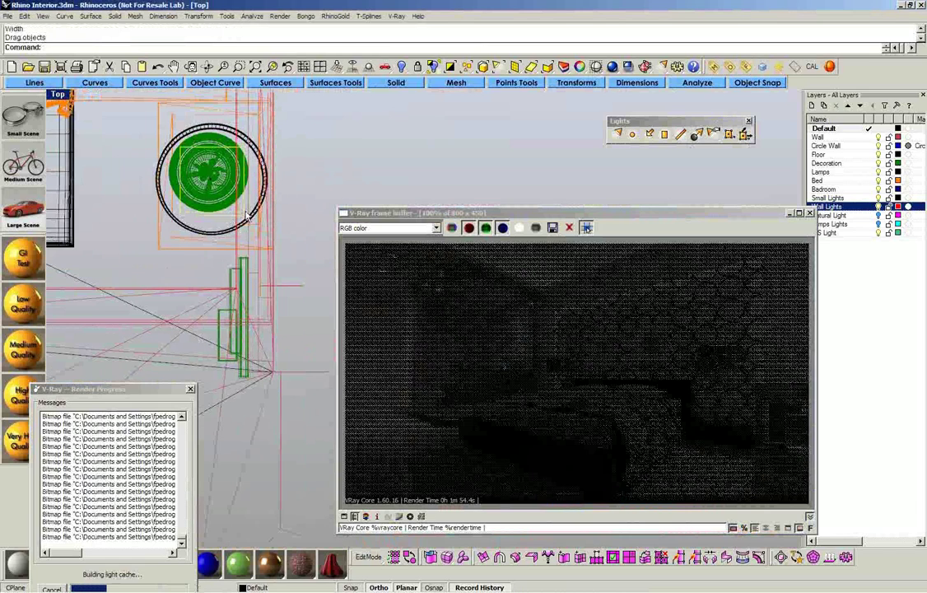
- Move the new rectangular light straight up in the Front view to the middle of the hanging lamp shade
key("ctrl+F2")
right_click_drag(224, 424, 261, 317)
right_click_drag(260, 317, 256, 289, "ctrl")
left_click_drag(239, 336, 260, 155)
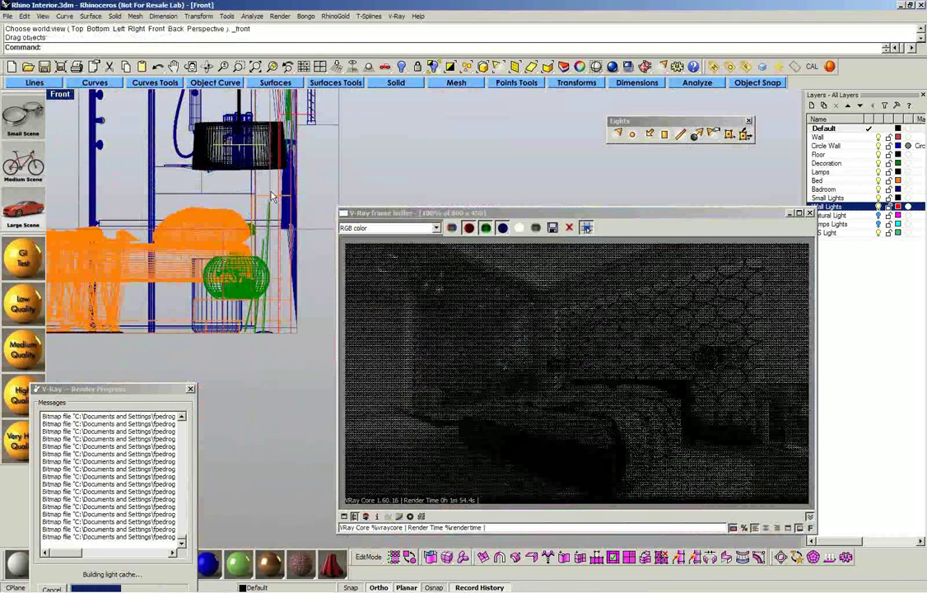
right_click_drag(239, 177, 239, 179)
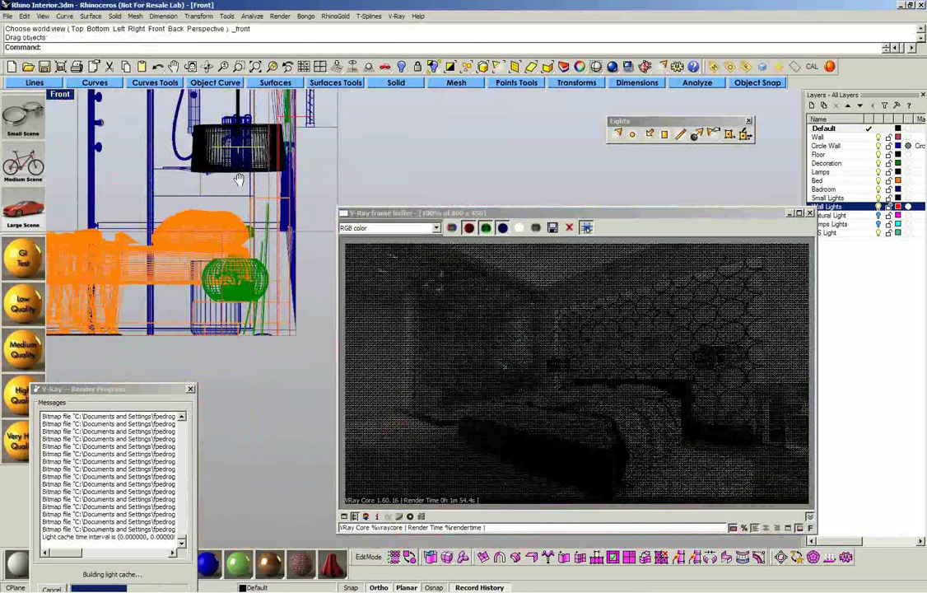
scroll(231, 198, "up", 2)
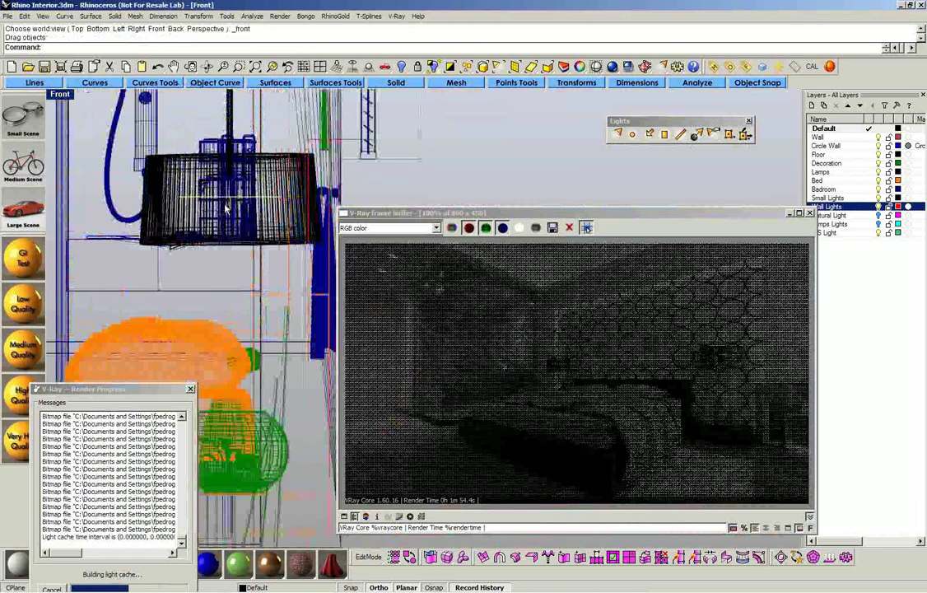
- Open the lamp light's properties, enable Store with Irradiance Map and turn off No Decay
left_click(577, 68)
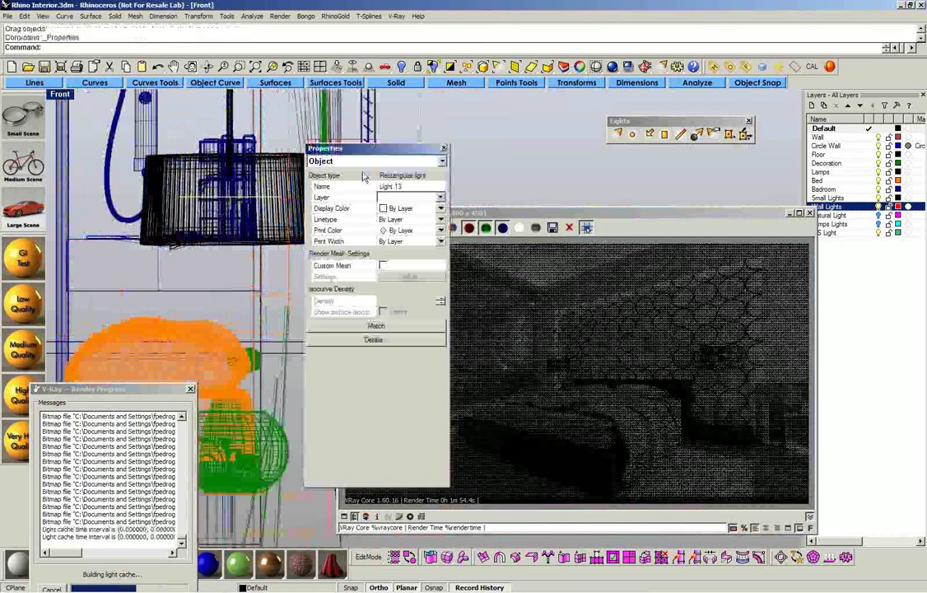
left_click(363, 161)
left_click(363, 183)
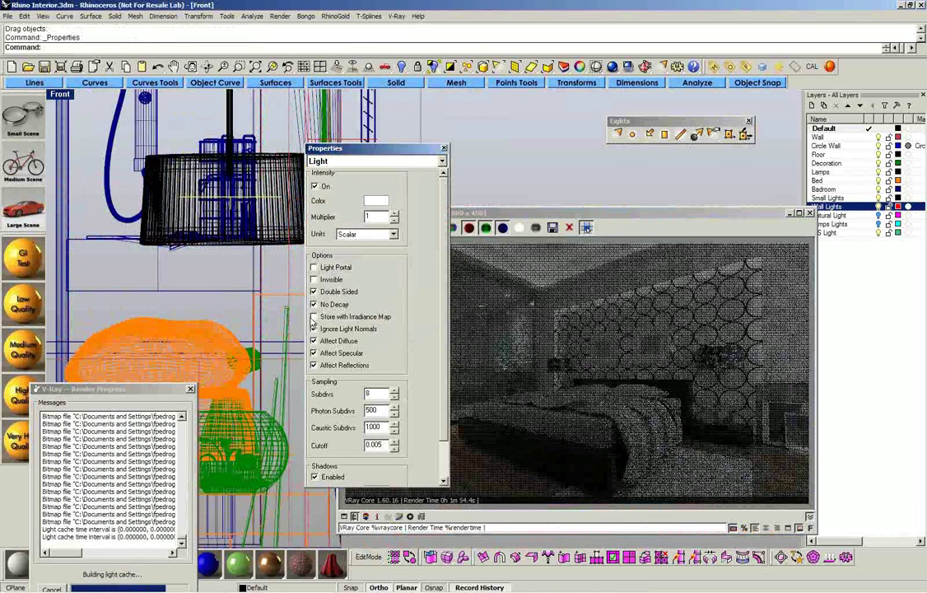
left_click(314, 316)
left_click(314, 304)
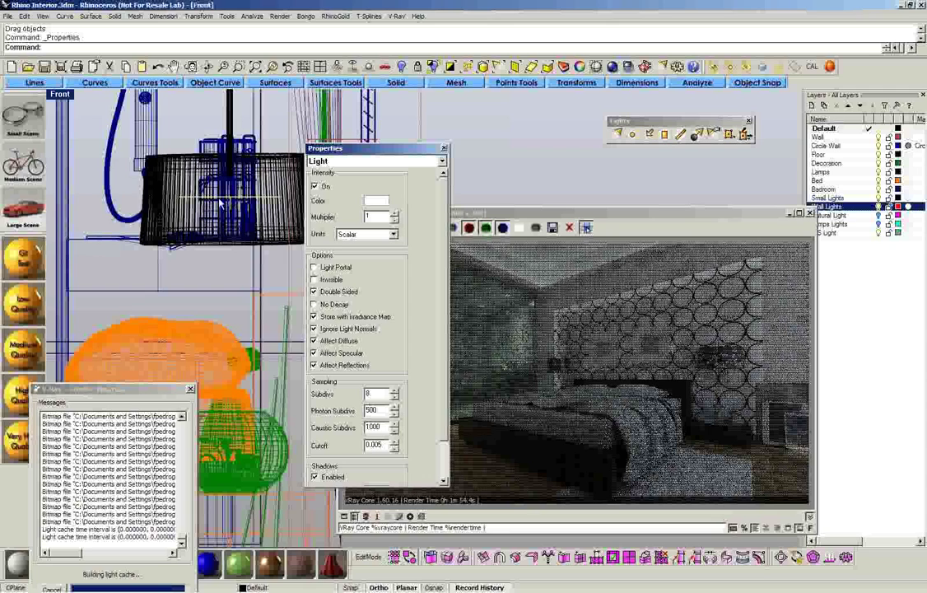
- Raise the lamp light's intensity multiplier to 8
left_click(393, 213)
left_click(393, 214)
left_click(393, 214)
left_click(393, 214)
left_click(393, 215)
left_click(393, 215)
left_click(393, 215)
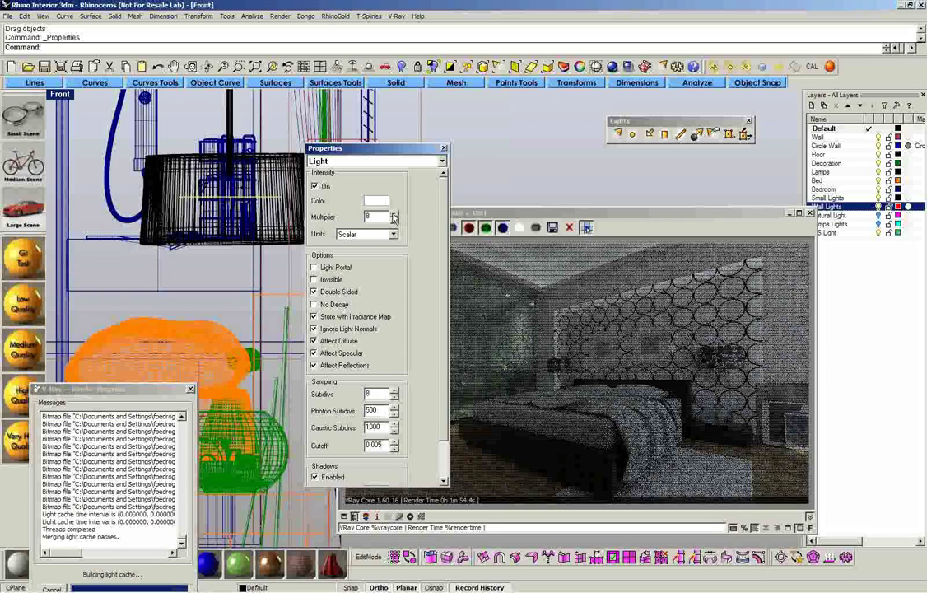
- Set the lamp light's color to a pale warm cream with hue 45, saturation 24 and value 243
left_click(375, 200)
left_click(390, 275)
left_click(537, 237)
left_click(518, 407)
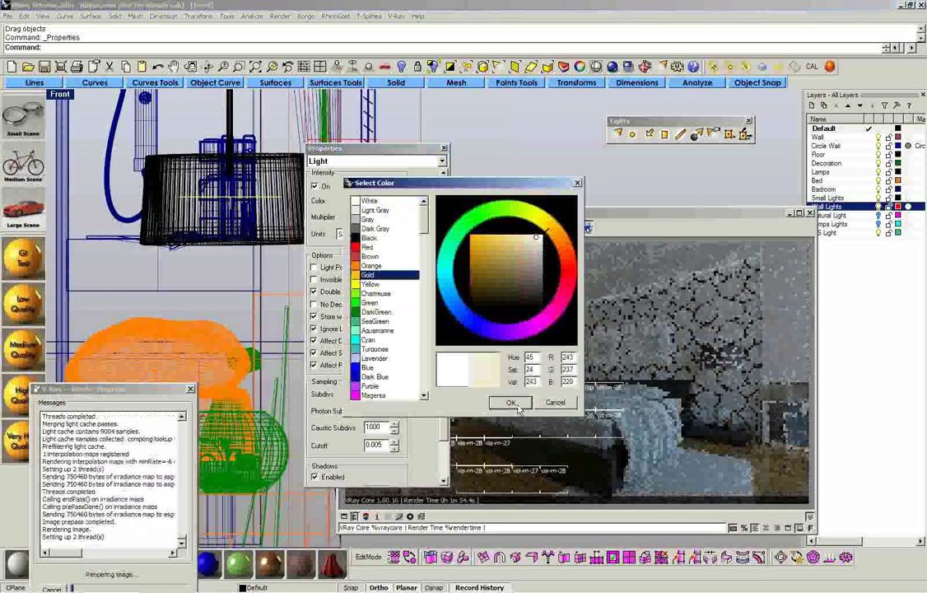
- Delete the newly made rectangular lamp light and turn on the Lamps Lights layer holding the ready-made lights
left_click(444, 148)
right_click_drag(225, 212, 254, 272)
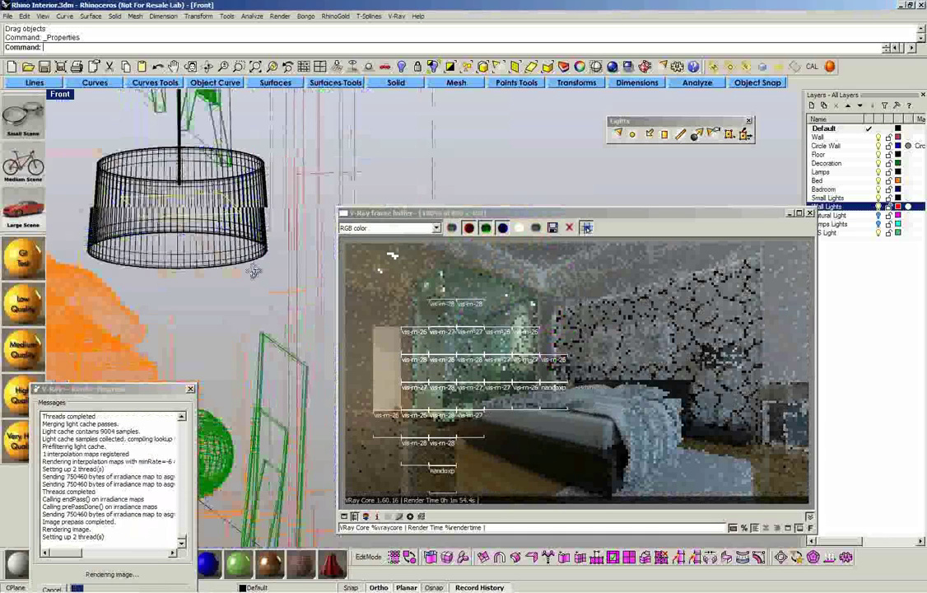
key("Delete")
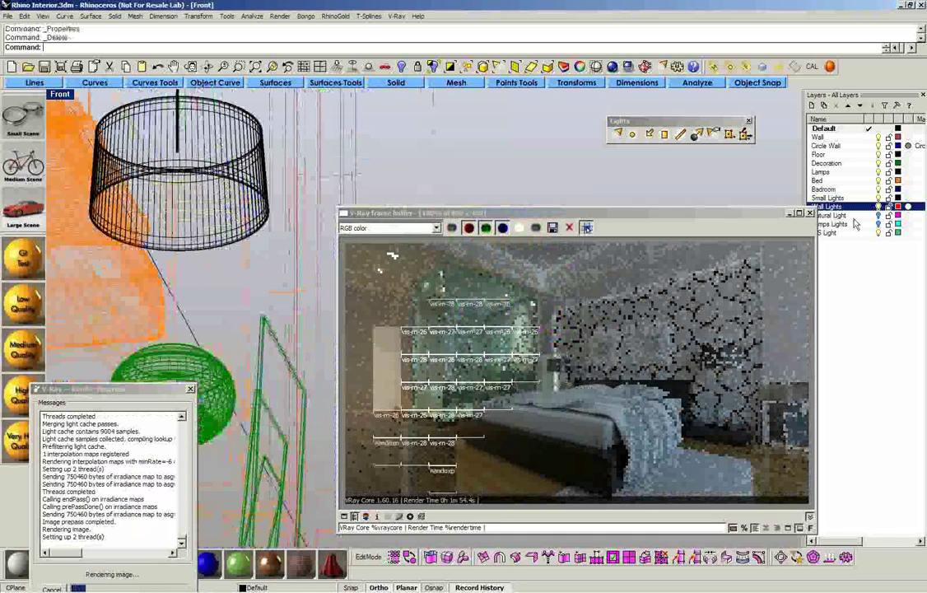
left_click(855, 224)
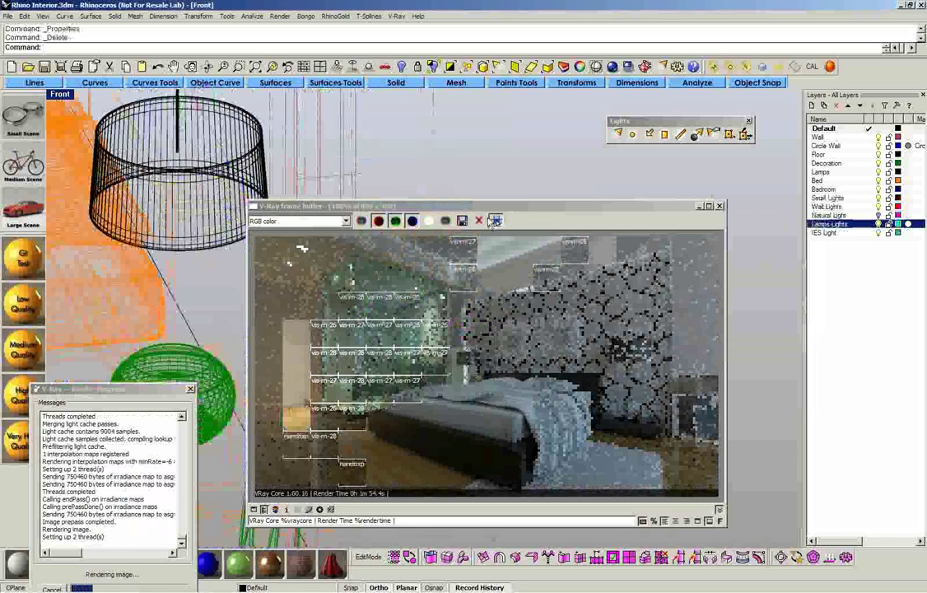
scroll(171, 170, "down", 1)
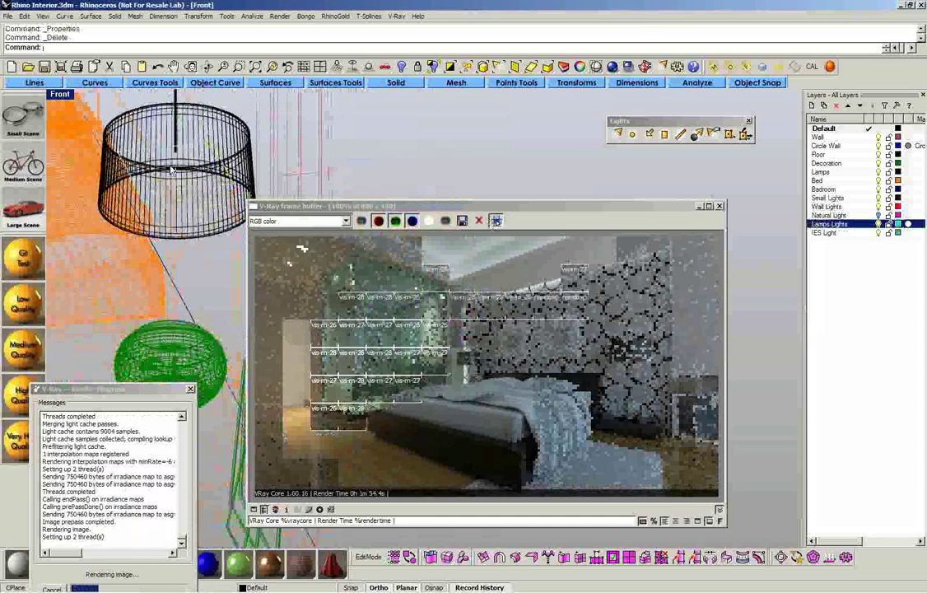
- Examine the wall lights and hanging lamps in the test render beside the Front view of the lamp
key("ctrl+F2")
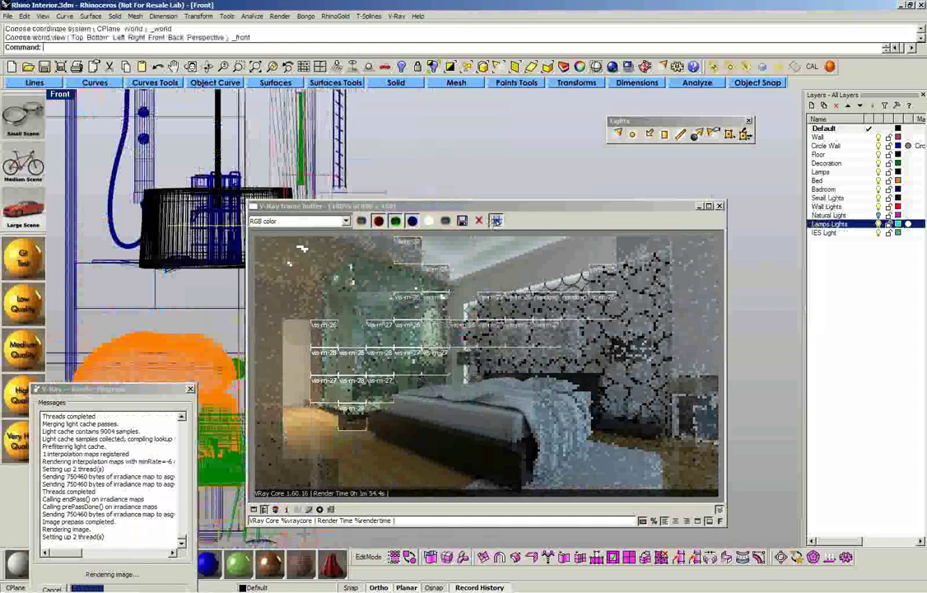
right_click_drag(519, 274, 461, 214)
left_click(510, 205)
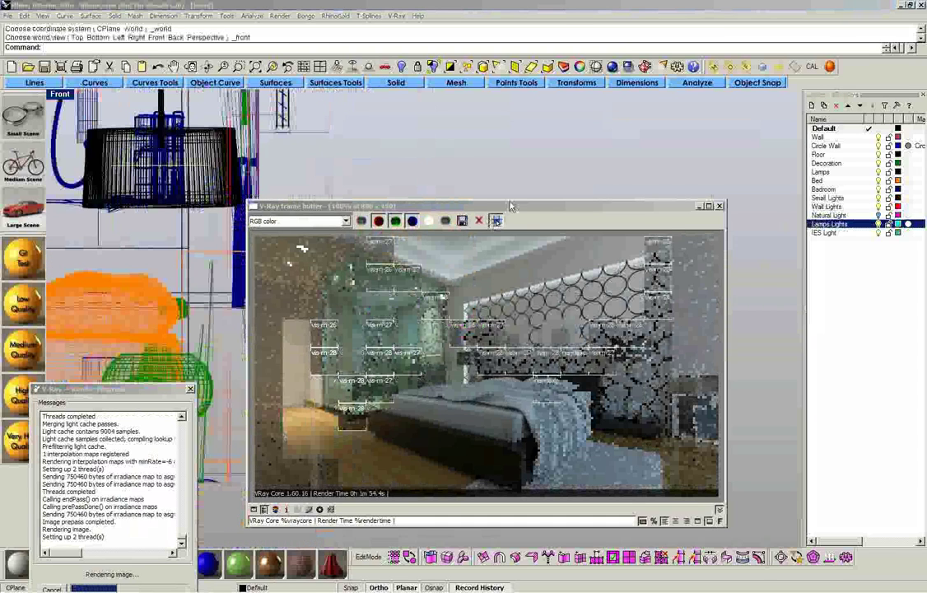
left_click_drag(511, 206, 553, 106)
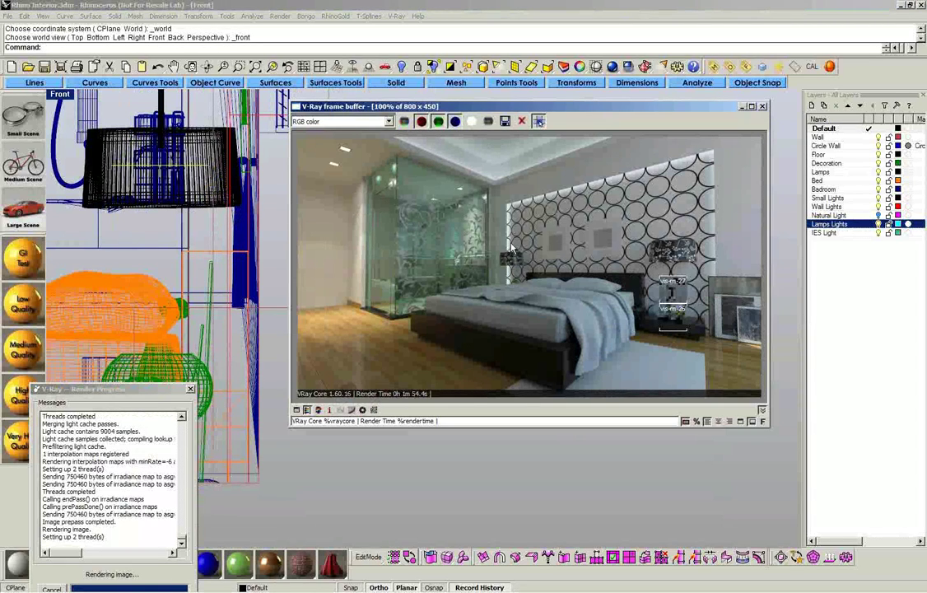
scroll(516, 247, "up", 2)
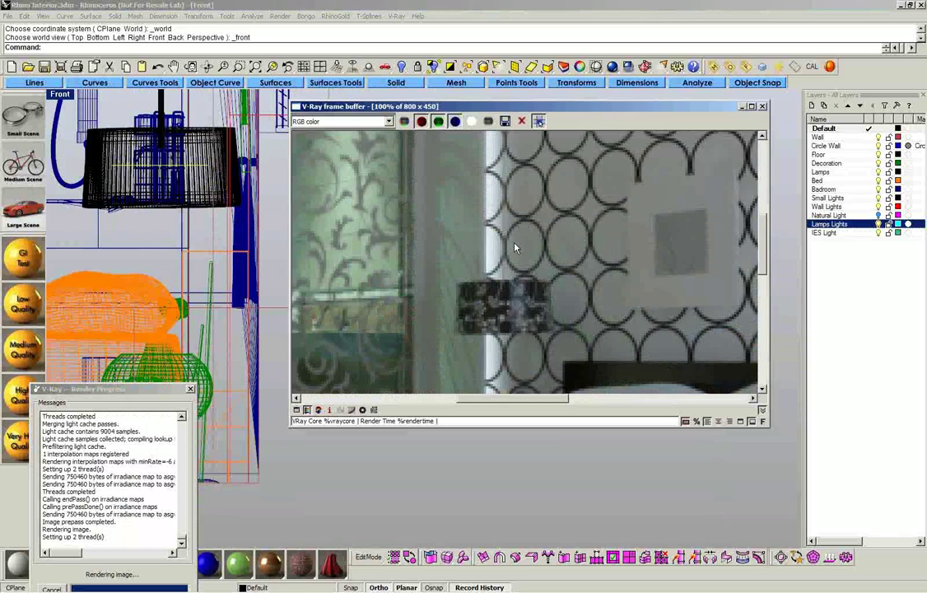
scroll(516, 248, "down", 2)
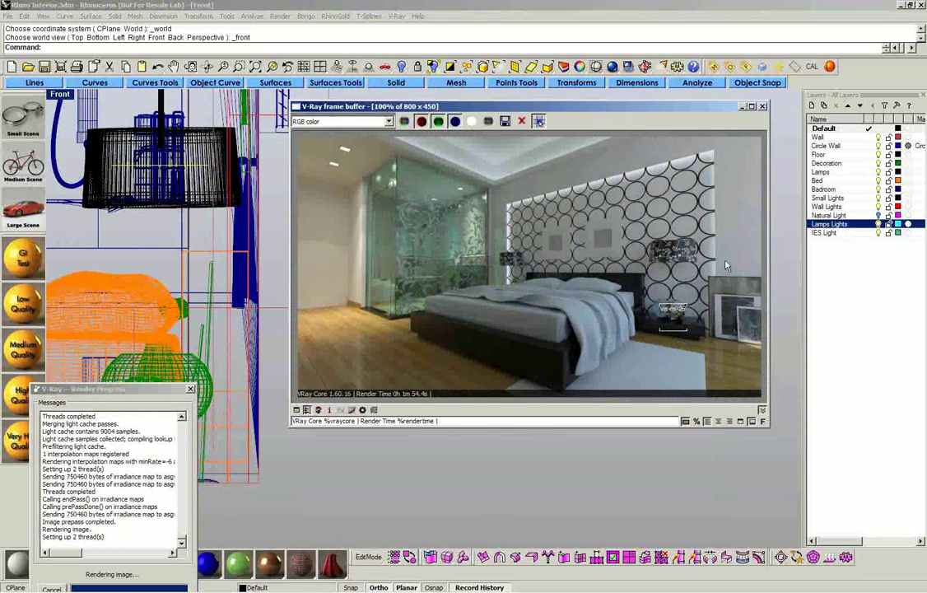
- Review the ready-made lamp light's intensity and option settings, and put the render frame buffer away
left_click(581, 68)
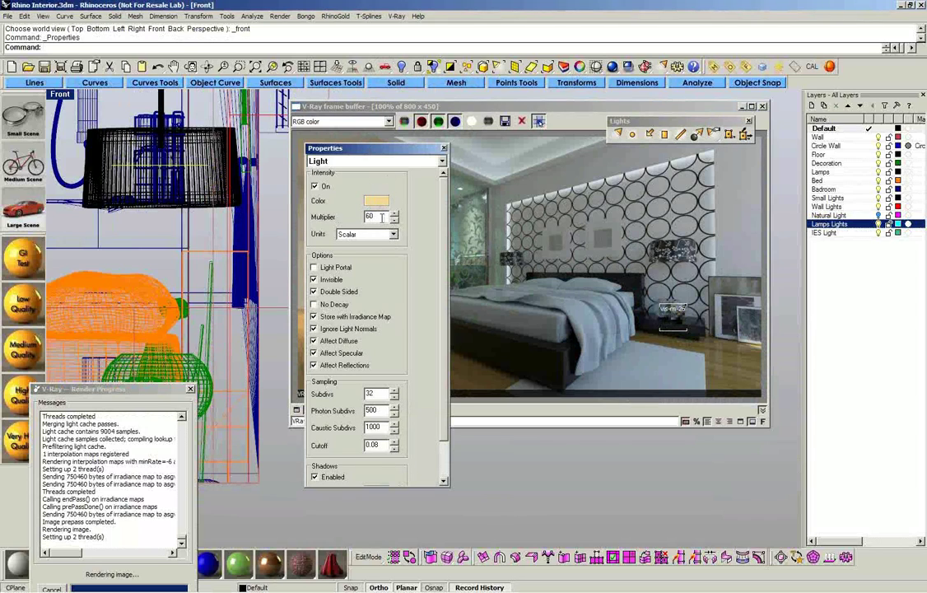
left_click(384, 126)
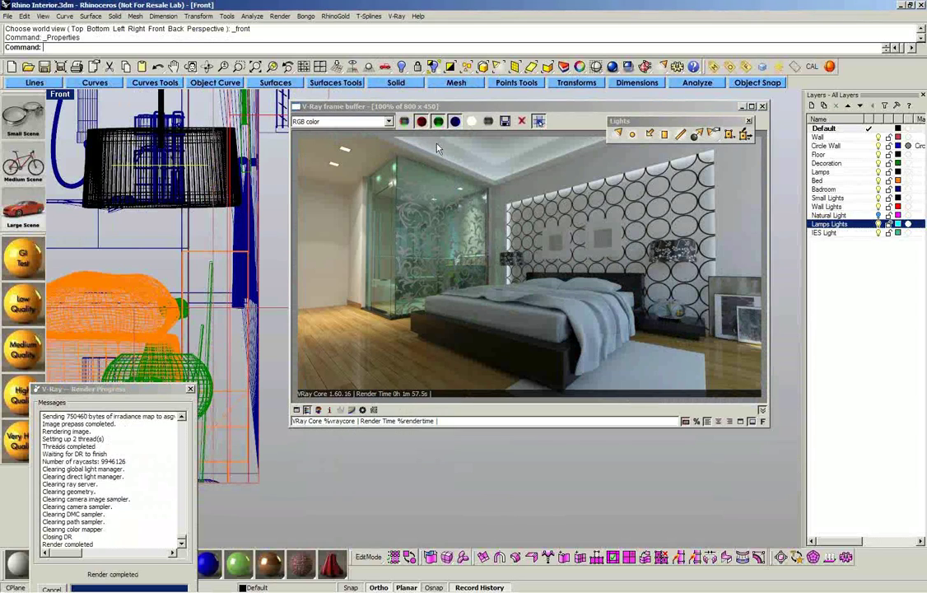
left_click(485, 109)
left_click_drag(484, 110, 409, 151)
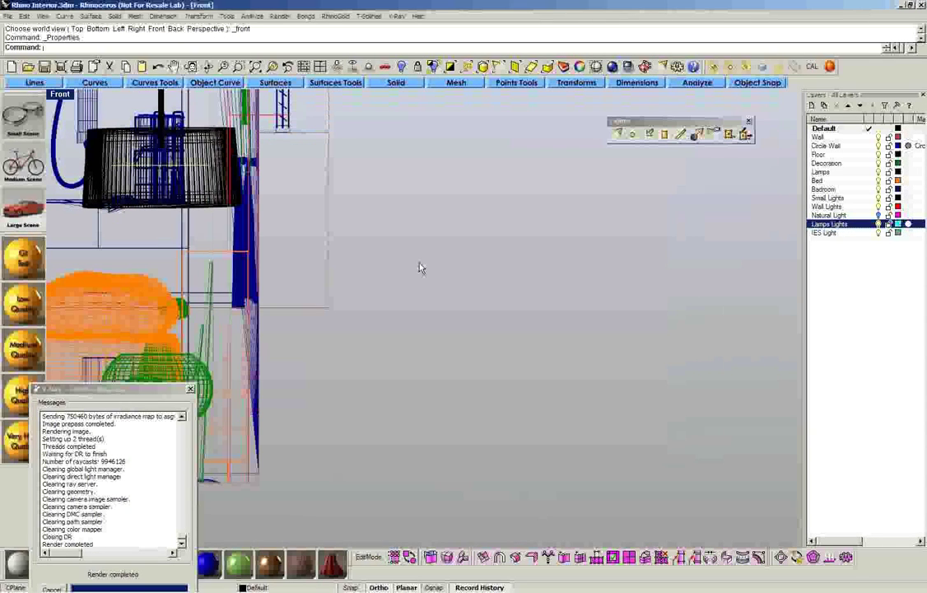
- Show the apartment in a Rendered Perspective view from outside its window and turn on the Natural Light layer
scroll(420, 268, "down", 1)
key("ctrl+F4")
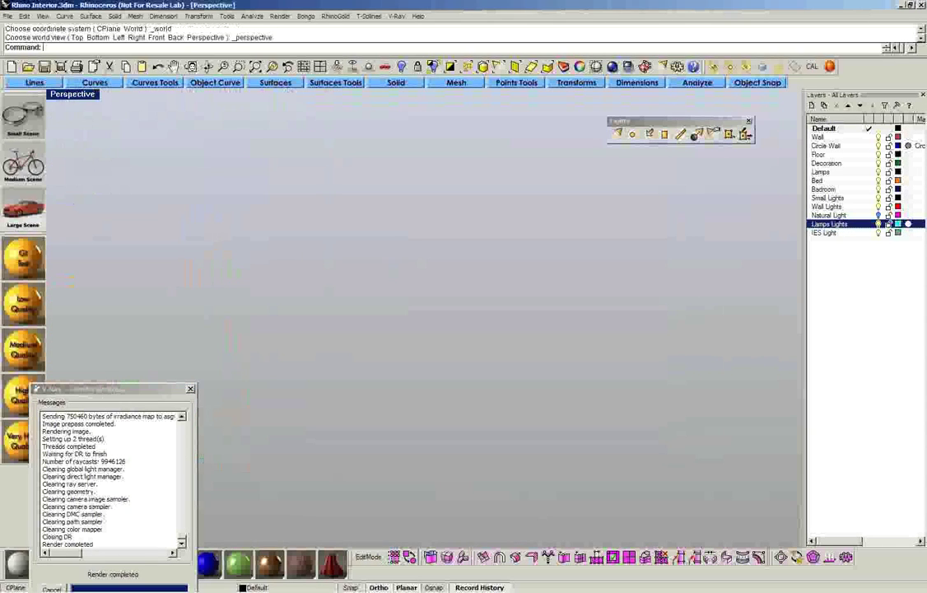
key("ctrl+shift+e")
right_click_drag(577, 362, 460, 422)
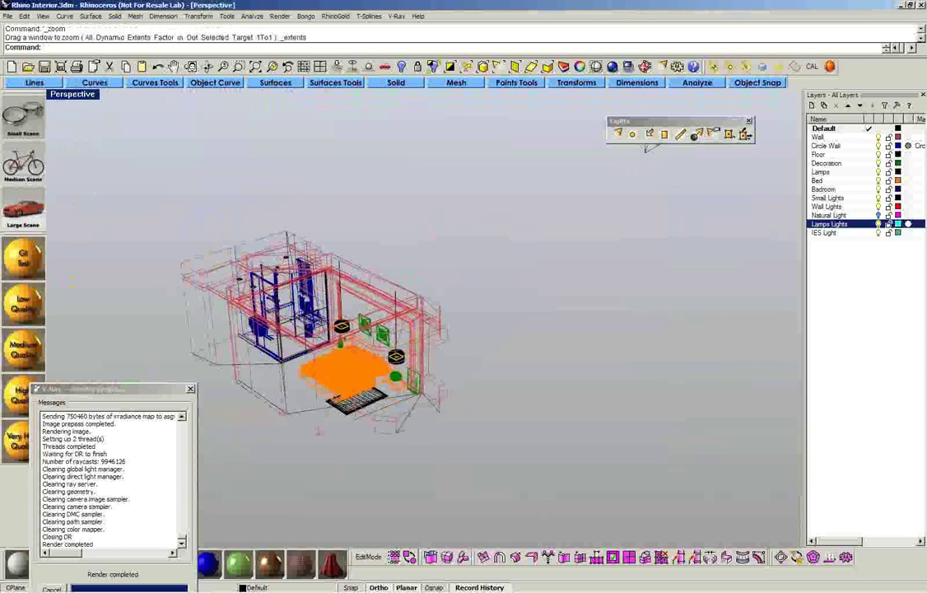
scroll(445, 329, "up", 5)
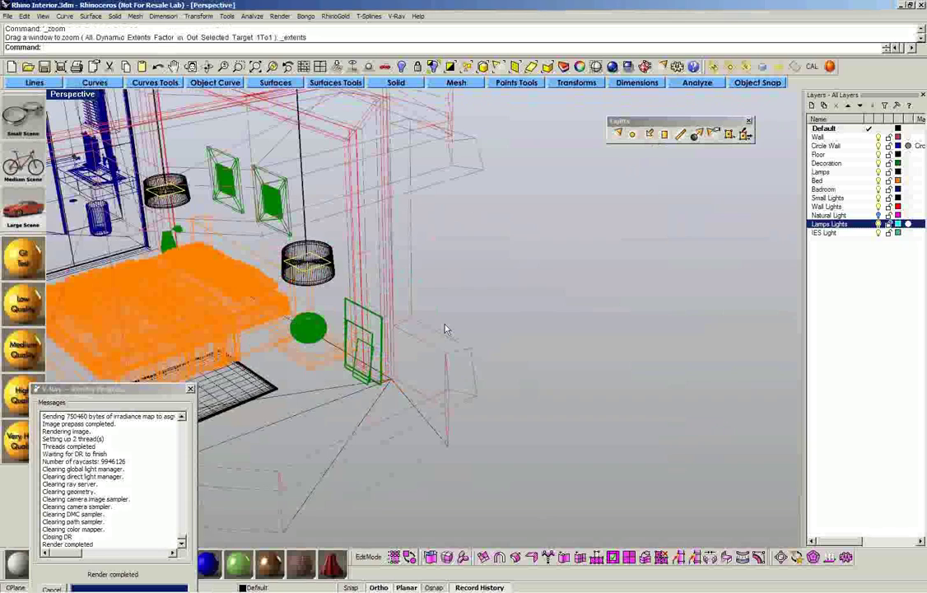
key("ctrl+alt+s")
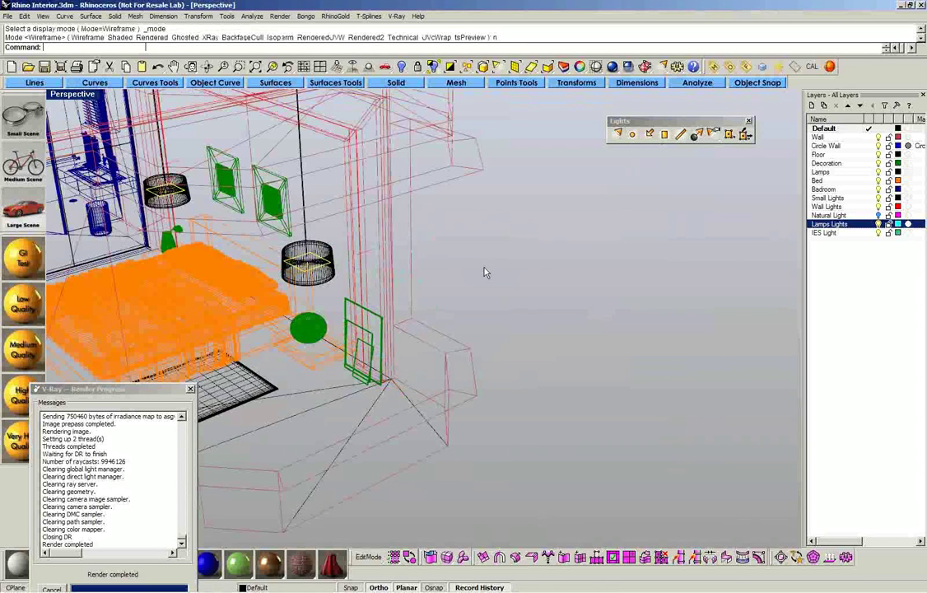
key("ctrl+alt+r")
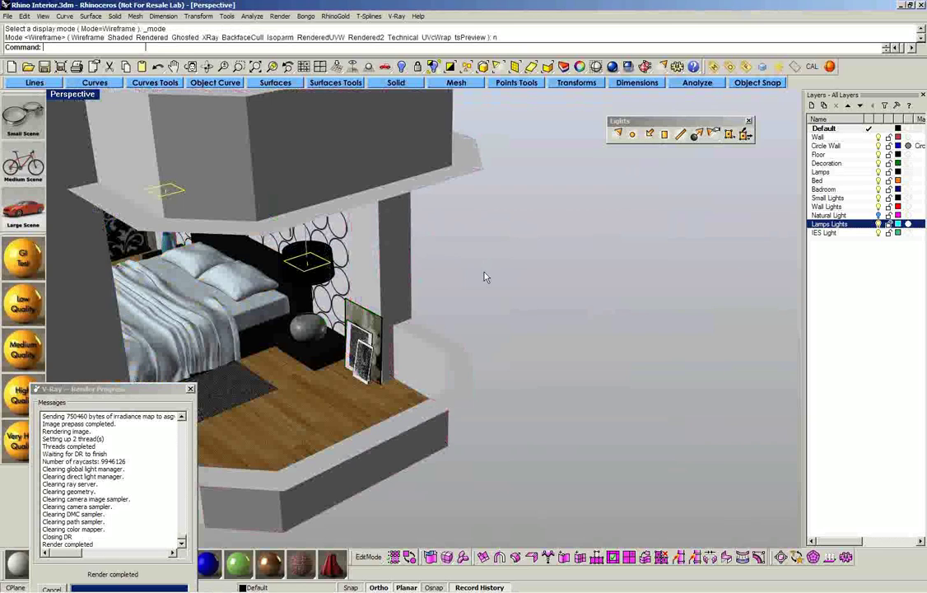
right_click_drag(485, 278, 403, 324)
scroll(404, 324, "down", 3)
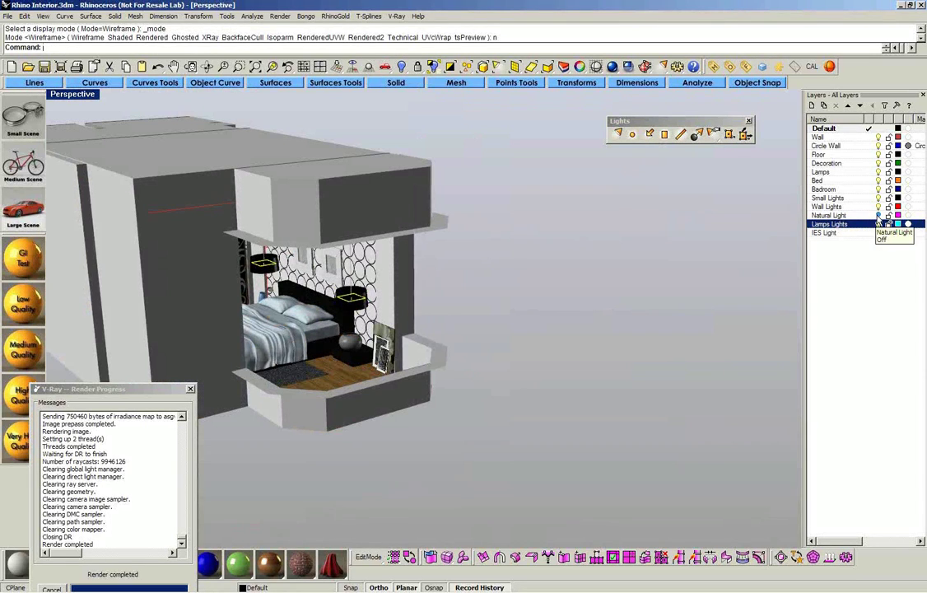
left_click(878, 216)
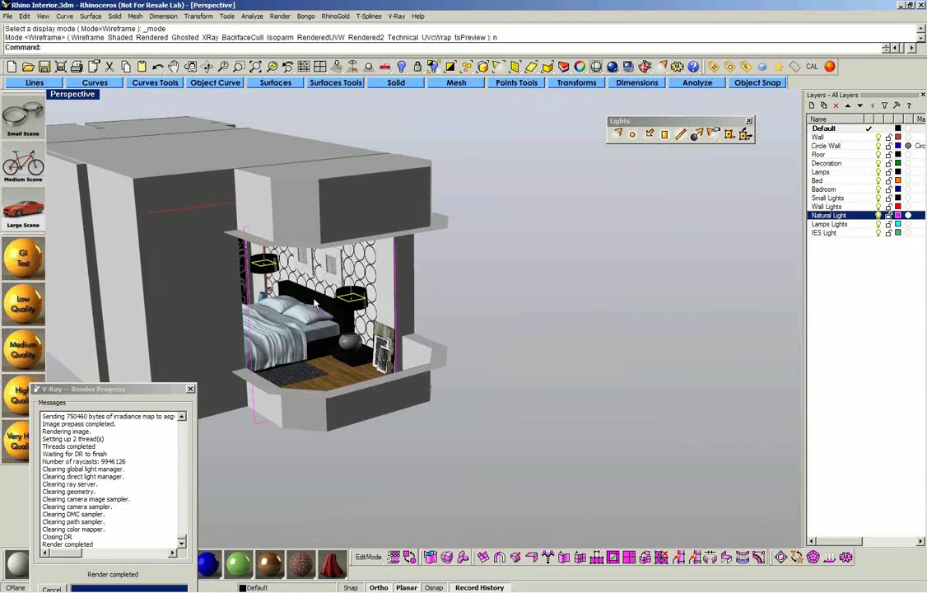
- Select the rectangular light covering the window opening and review its light orientation, color, multiplier and options
left_click(245, 295)
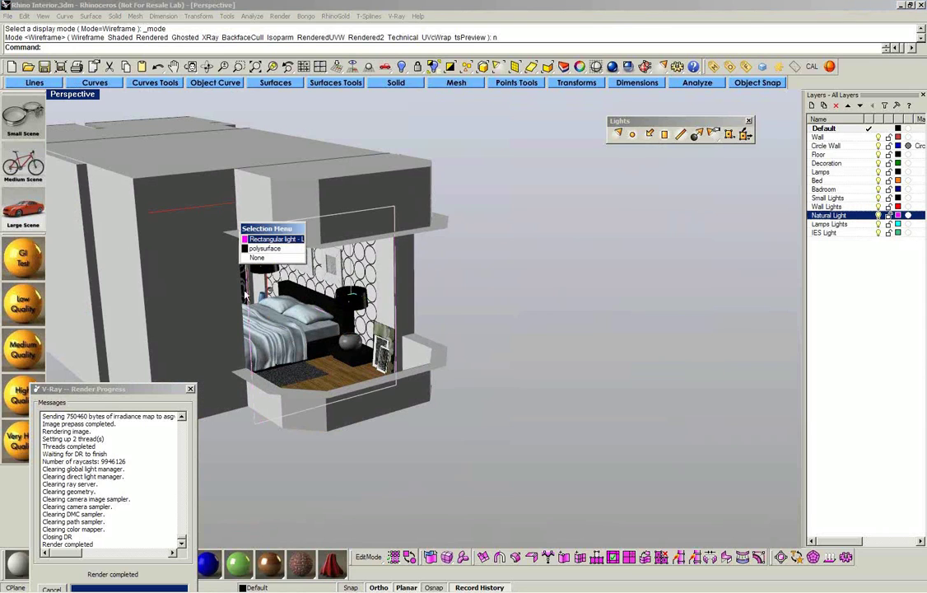
left_click(262, 240)
right_click_drag(330, 320, 438, 315)
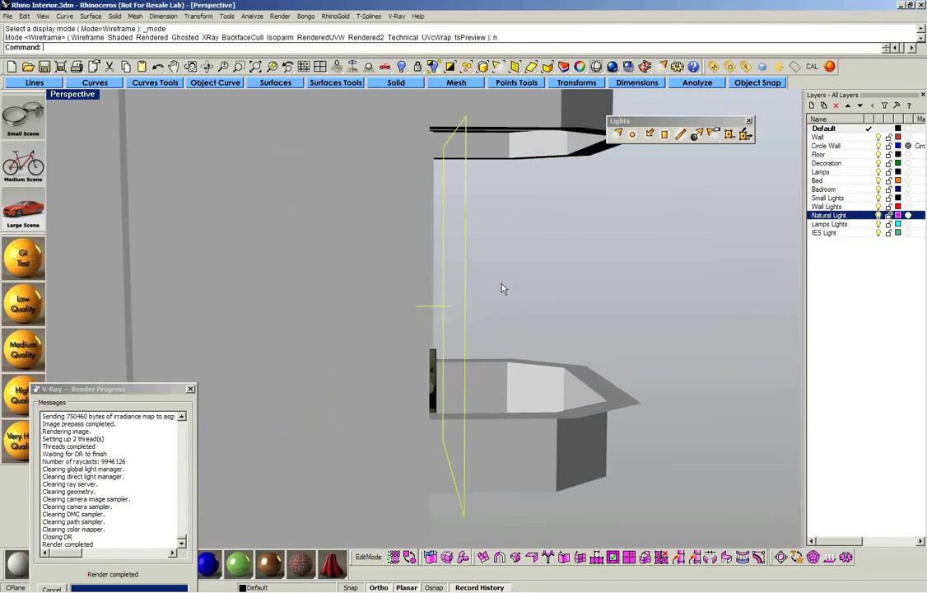
left_click(580, 68)
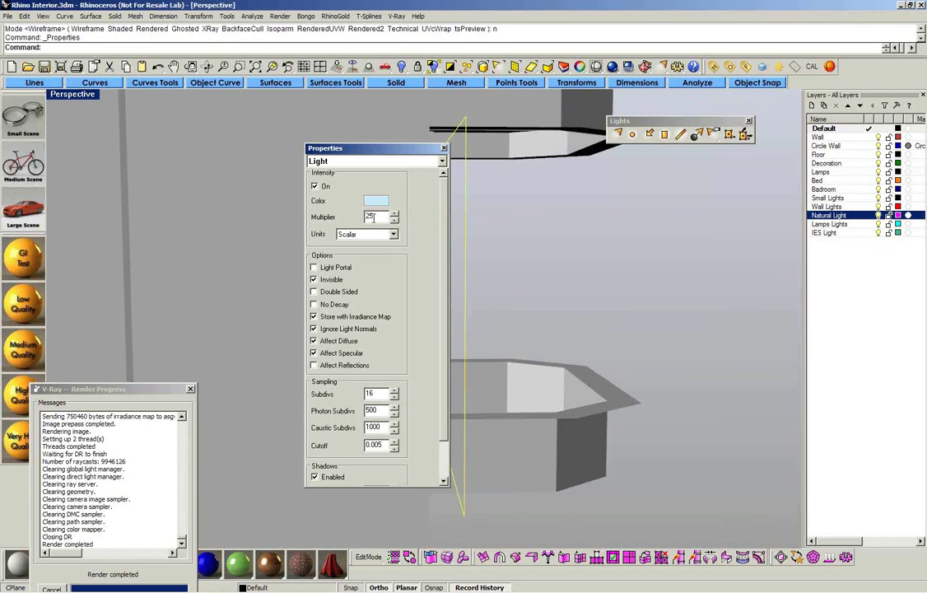
double_click(372, 217)
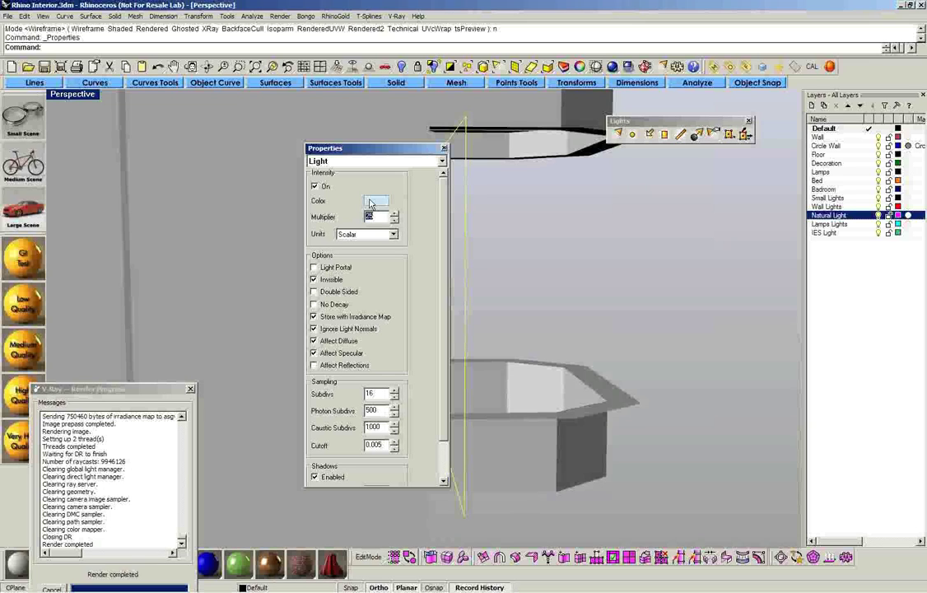
- Return to the four-viewport layout with Cam1 active, review the previous render, and render the bedroom with the natural light
left_click(69, 98)
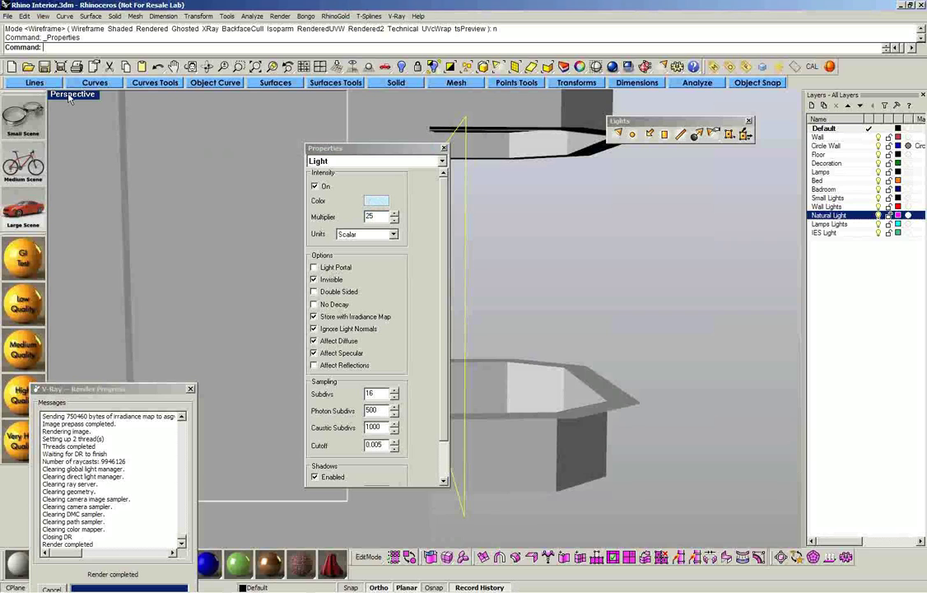
double_click(69, 98)
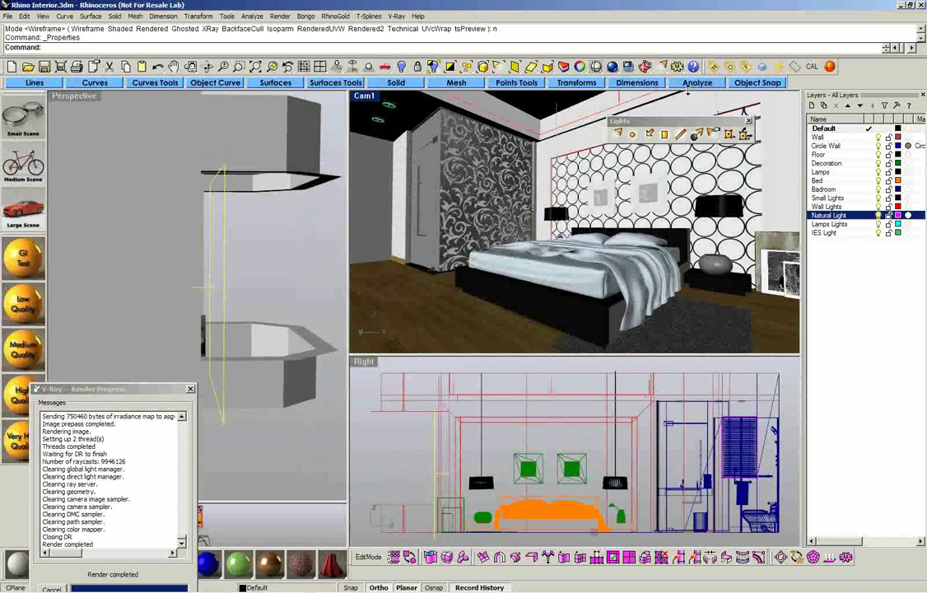
left_click(746, 67)
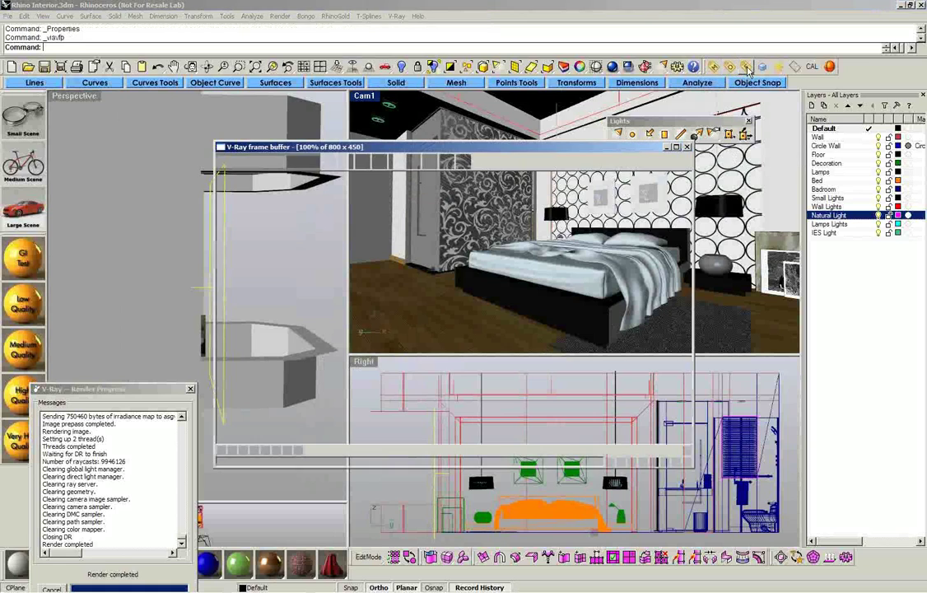
left_click_drag(464, 153, 470, 119)
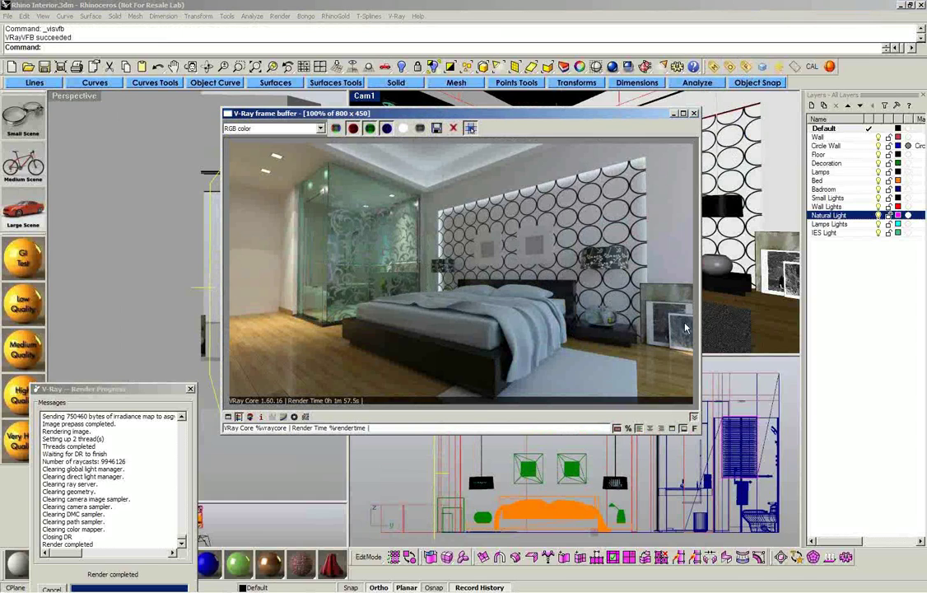
left_click(694, 113)
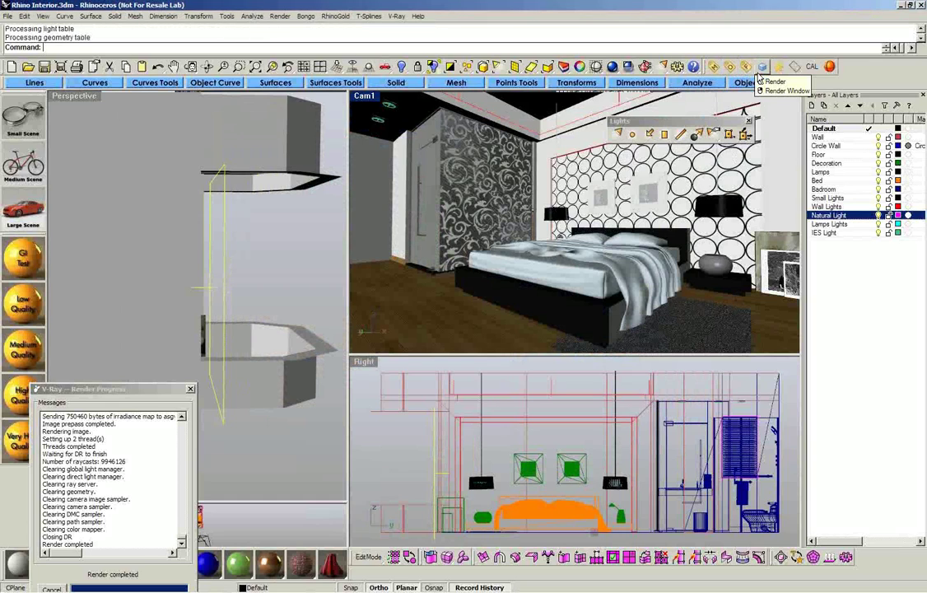
left_click(759, 75)
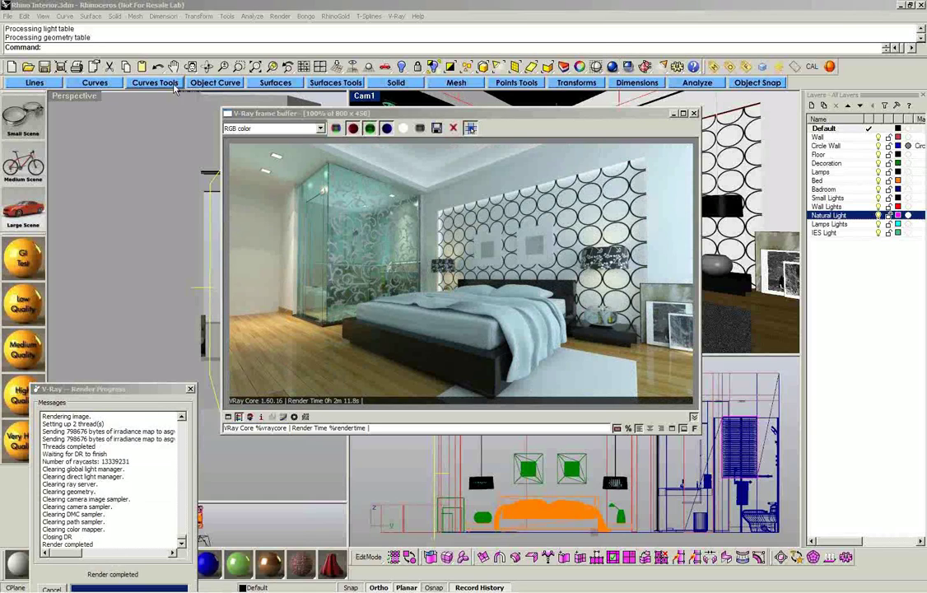
- Open the recent file BMW_Start.3dm without saving the changes to Rhino Interior.3dm
left_click(23, 15)
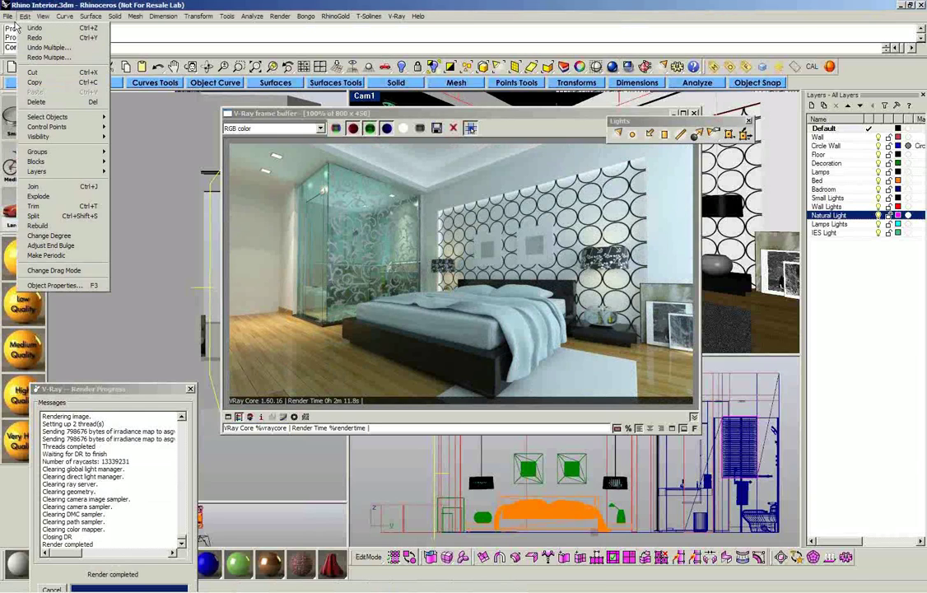
mouse_move(8, 15)
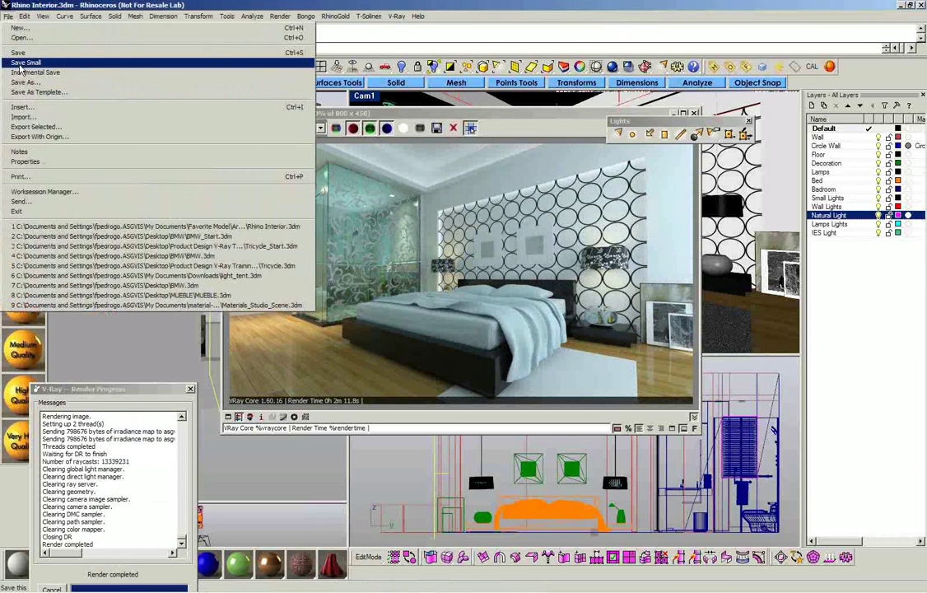
left_click(150, 238)
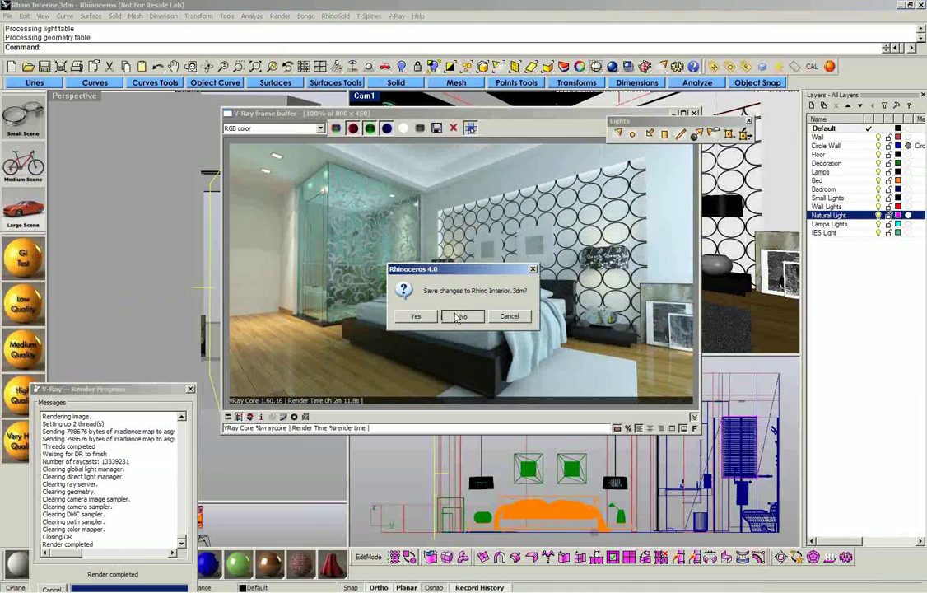
left_click(452, 320)
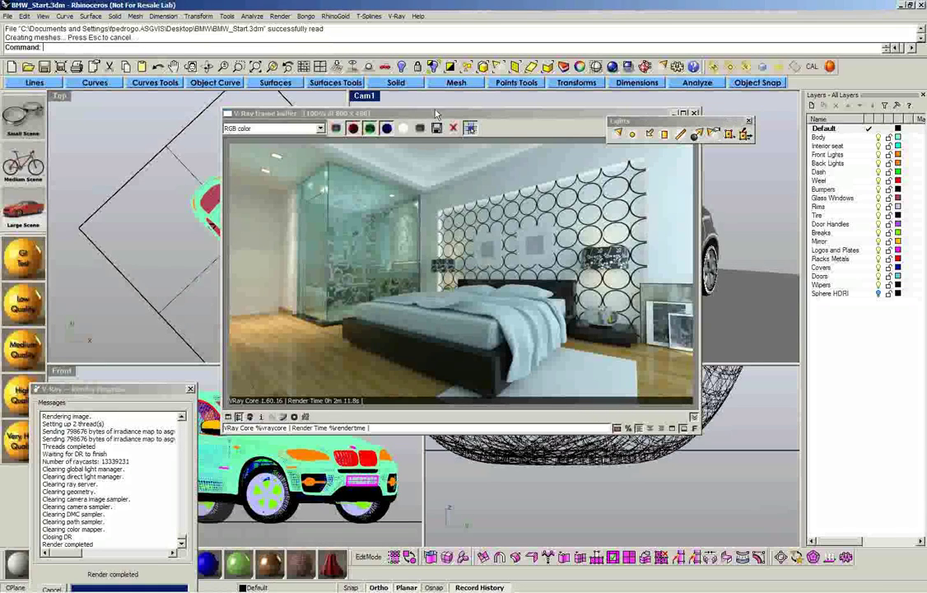
- Close the bedroom render's frame buffer, turn on the Sphere HDRI layer and orbit the Cam1 view around the car
left_click(694, 113)
left_click(694, 114)
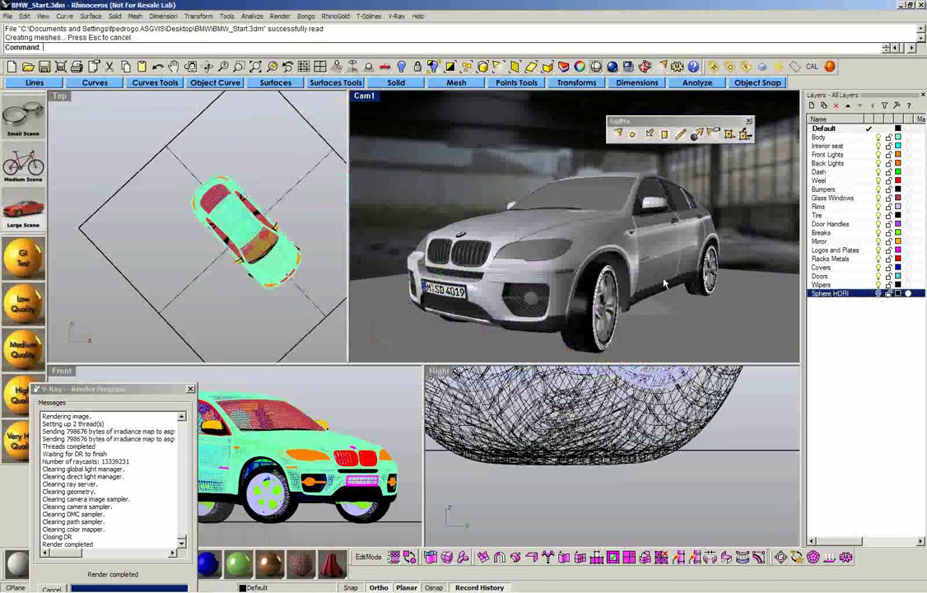
right_click_drag(543, 220, 428, 219)
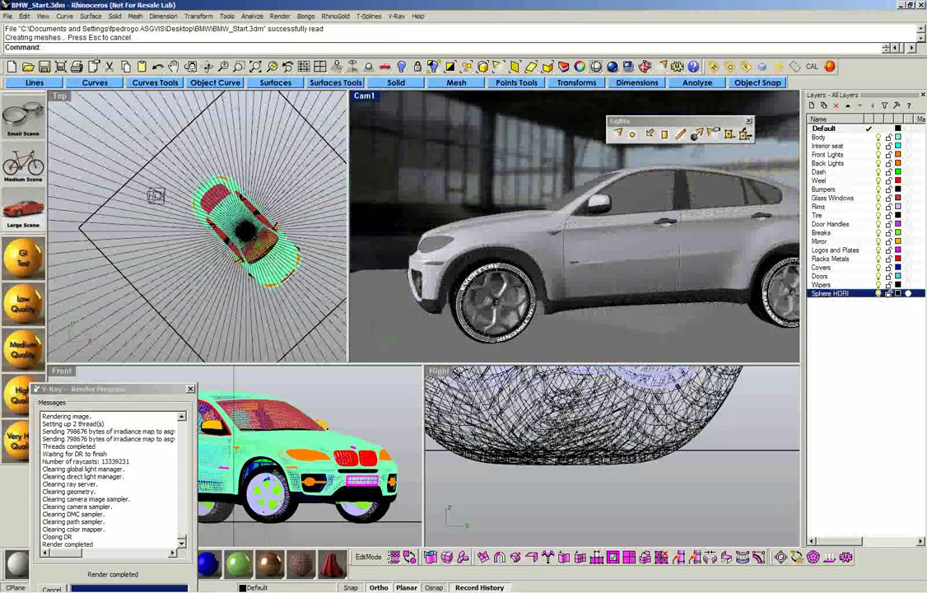
- Lock the Sphere HDRI layer and select the whole car together with its ground plane in the Top view
right_click_drag(509, 295, 501, 305)
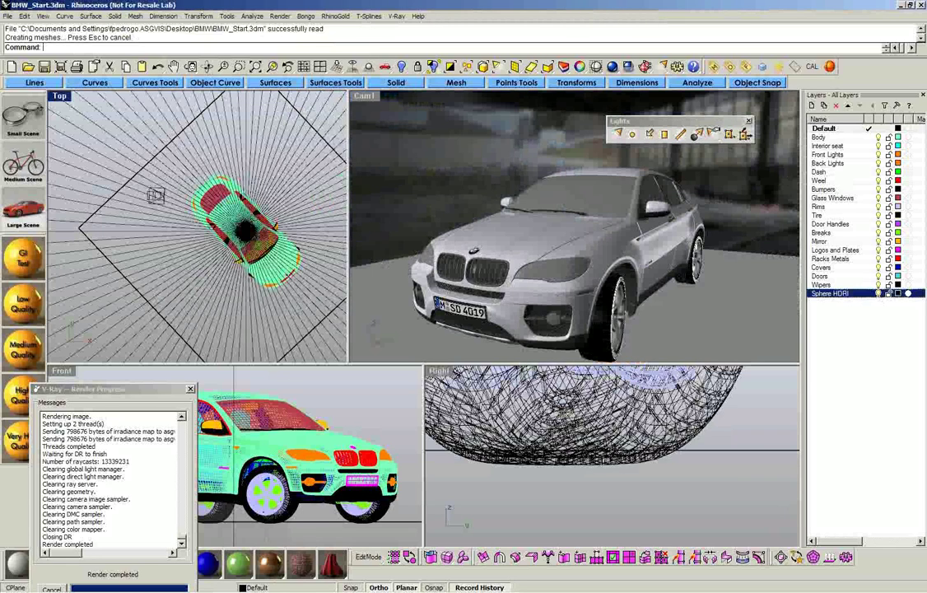
scroll(273, 246, "down", 2)
scroll(274, 246, "down", 2)
left_click(267, 235)
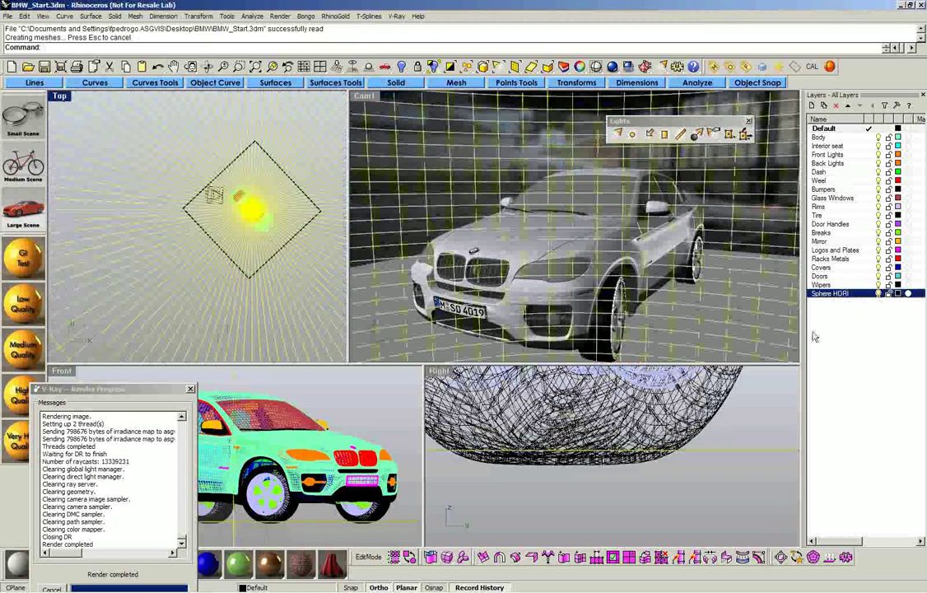
left_click(889, 293)
left_click_drag(176, 110, 328, 292)
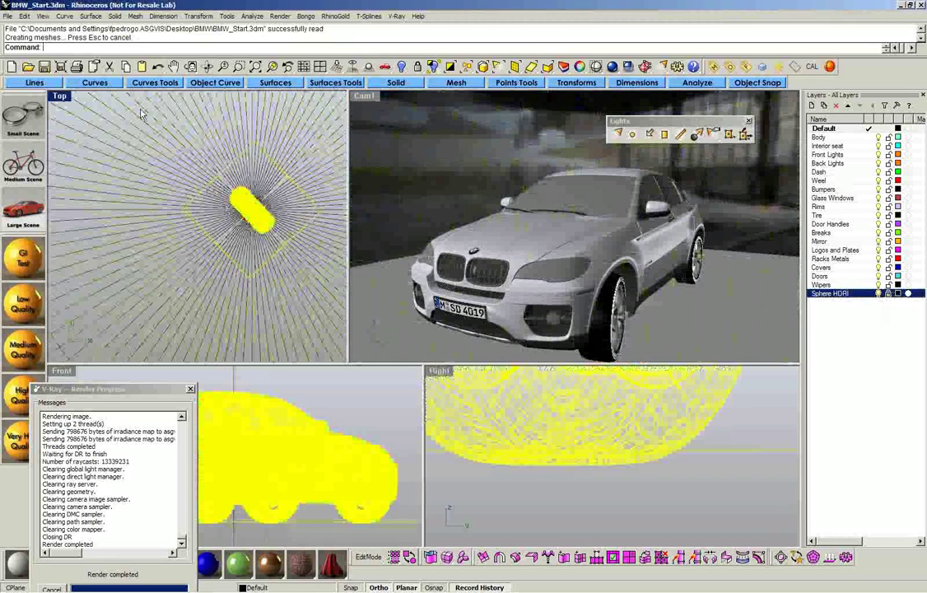
left_click(328, 292)
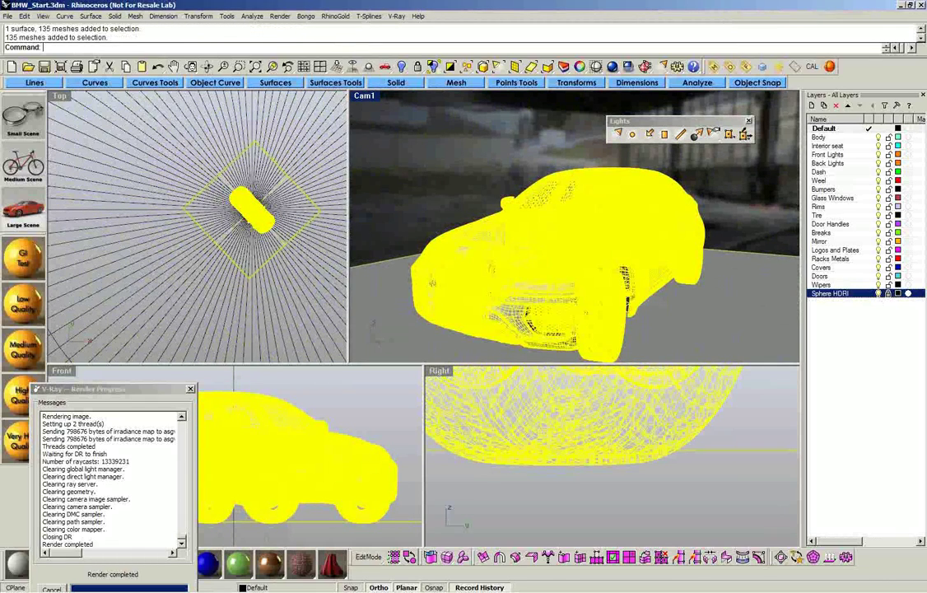
- Rotate the selected car and ground plane about 267 degrees around 0,0 in the Top view with Ortho off, and clear the selection
right_click_drag(535, 247, 742, 247)
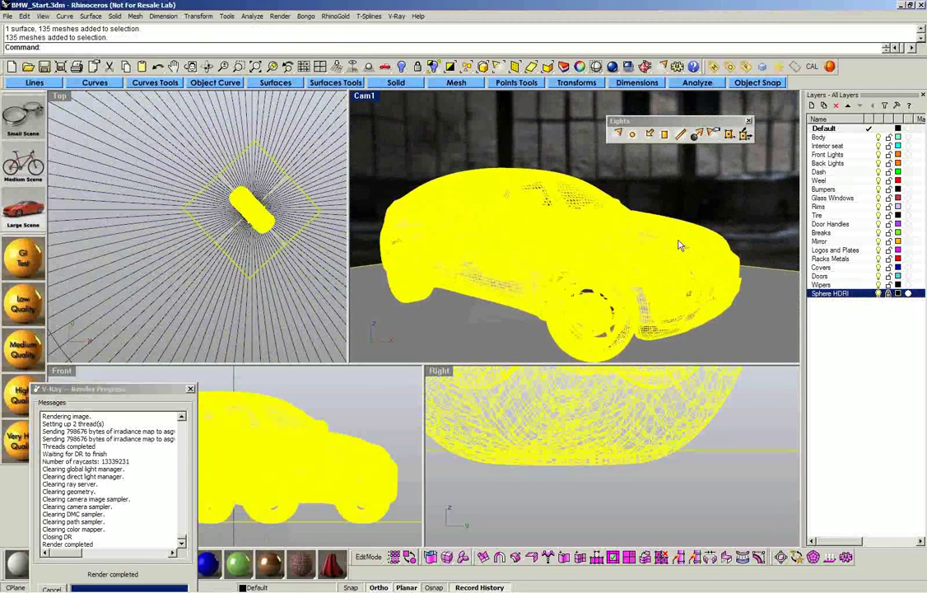
right_click_drag(494, 163, 343, 210)
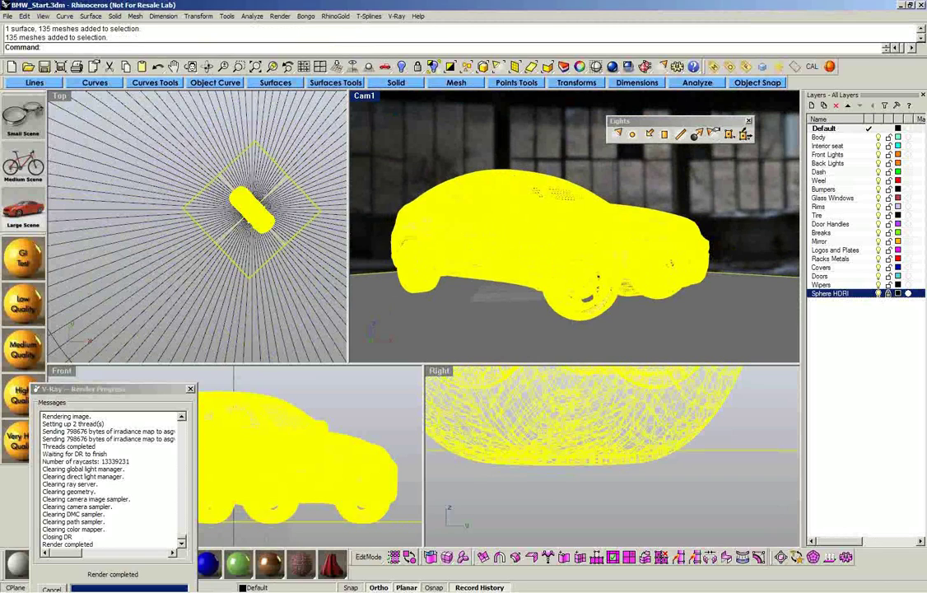
type("r")
key("Return")
type("r")
key("Return")
type("0,0")
key("Return")
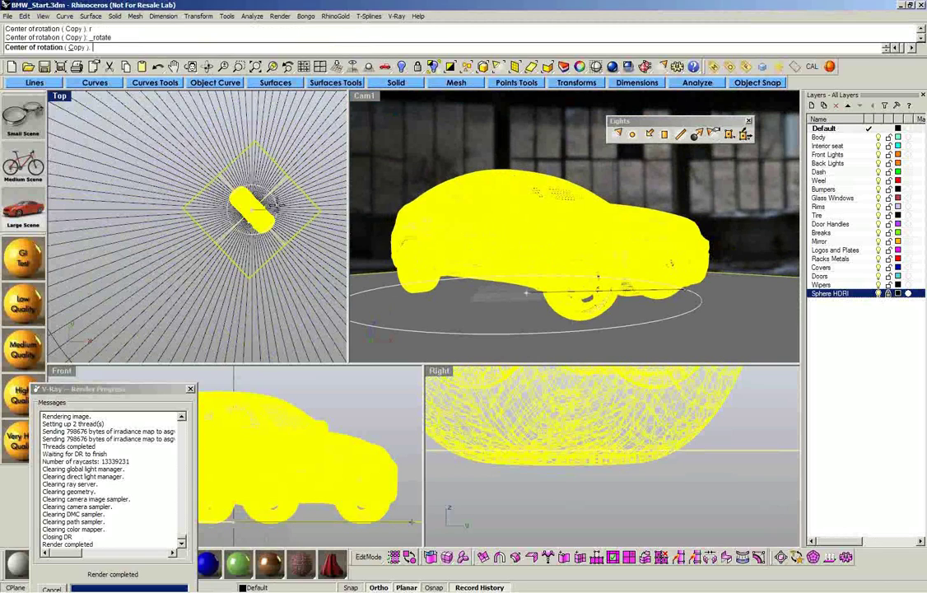
key("F8")
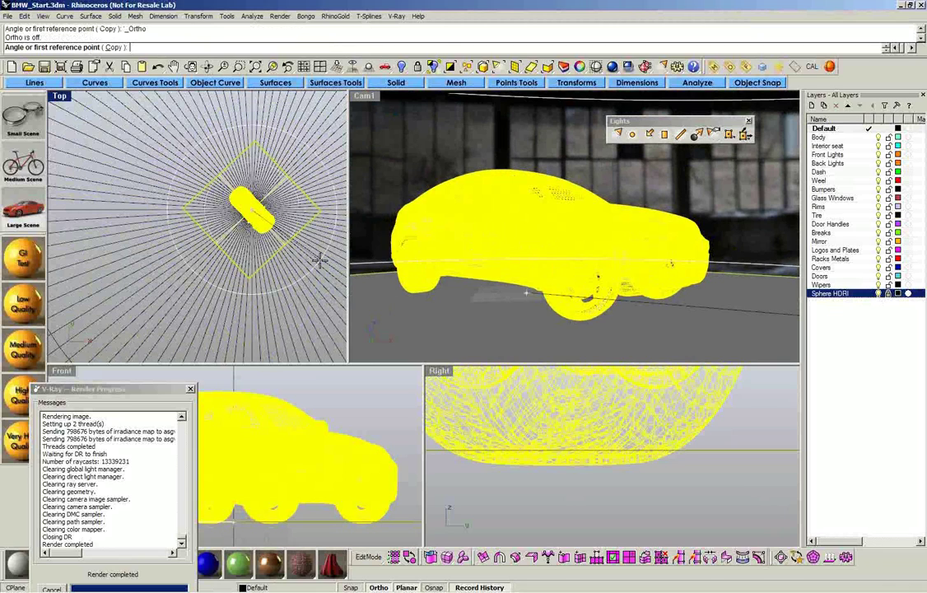
left_click(320, 260)
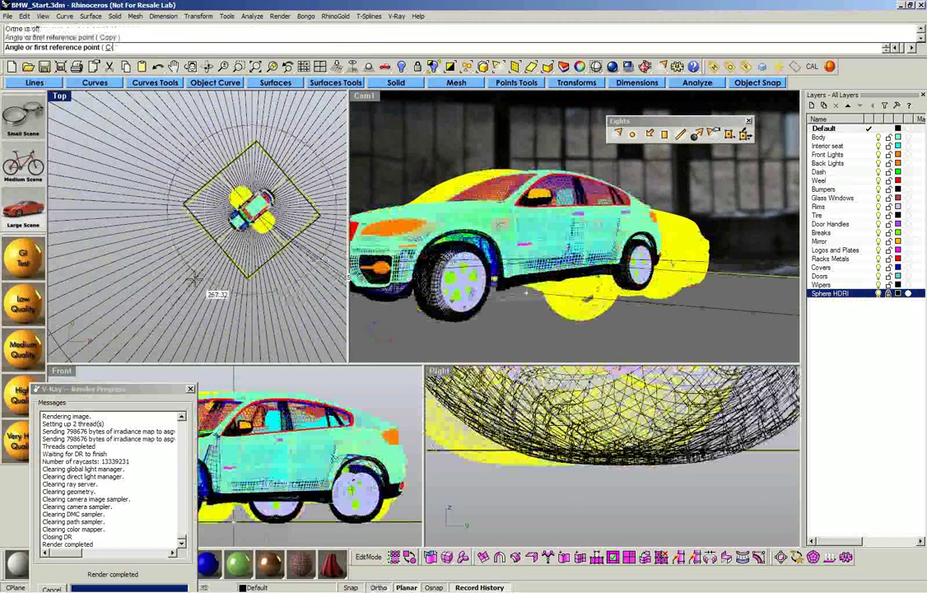
left_click(195, 279)
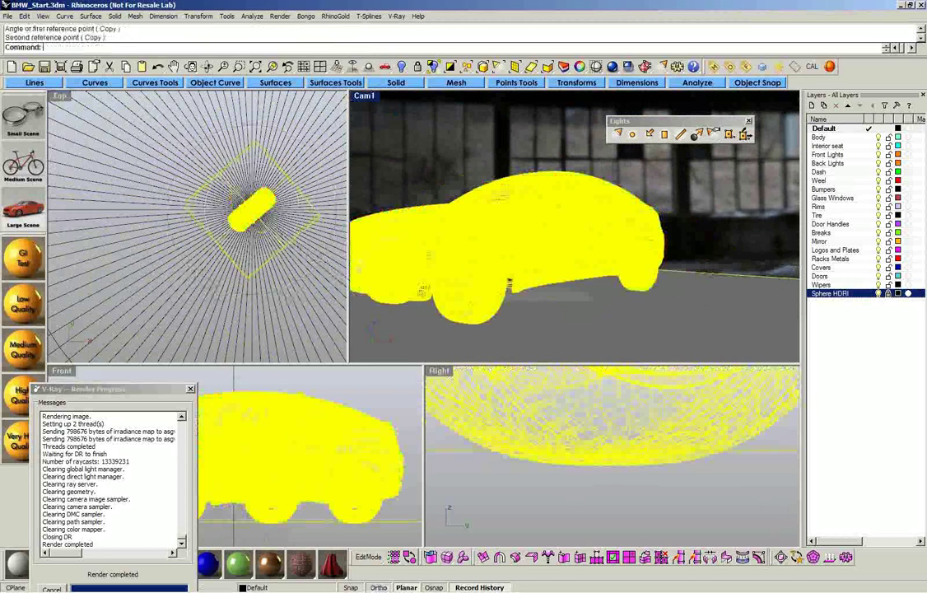
right_click_drag(545, 290, 522, 281, "shift")
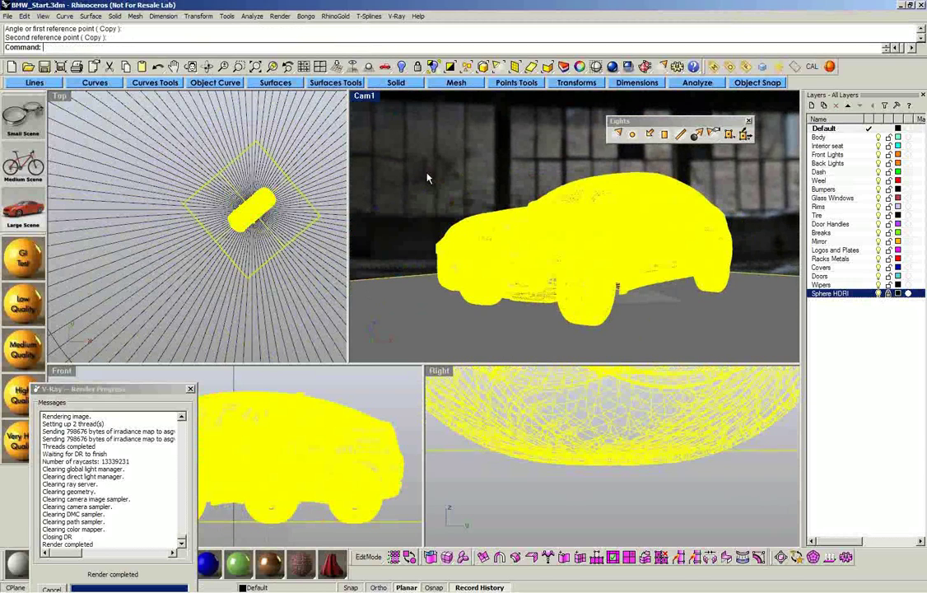
key("Escape")
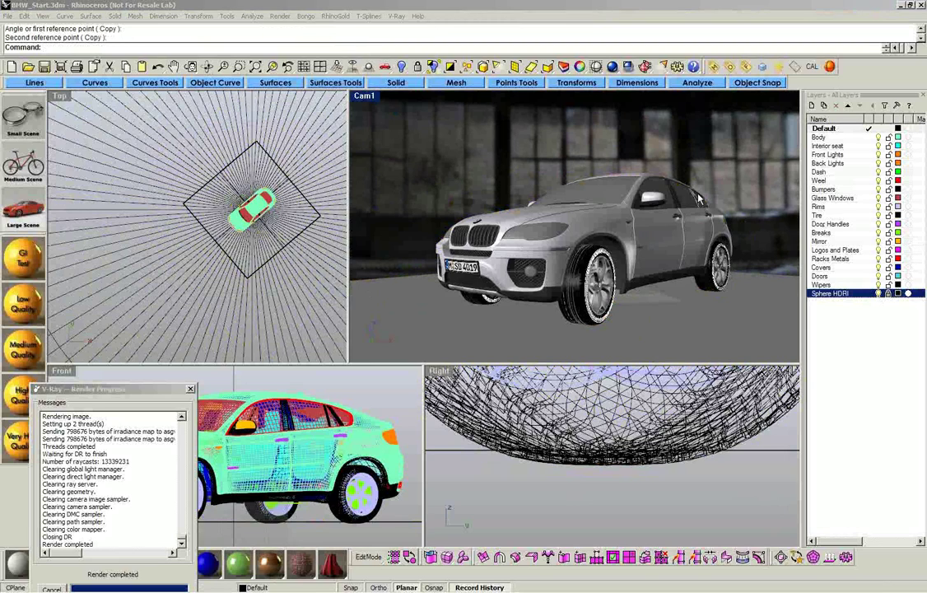
- Turn the Sphere HDRI layer off and on to compare the car's background, and unlock the layer
left_click(321, 124)
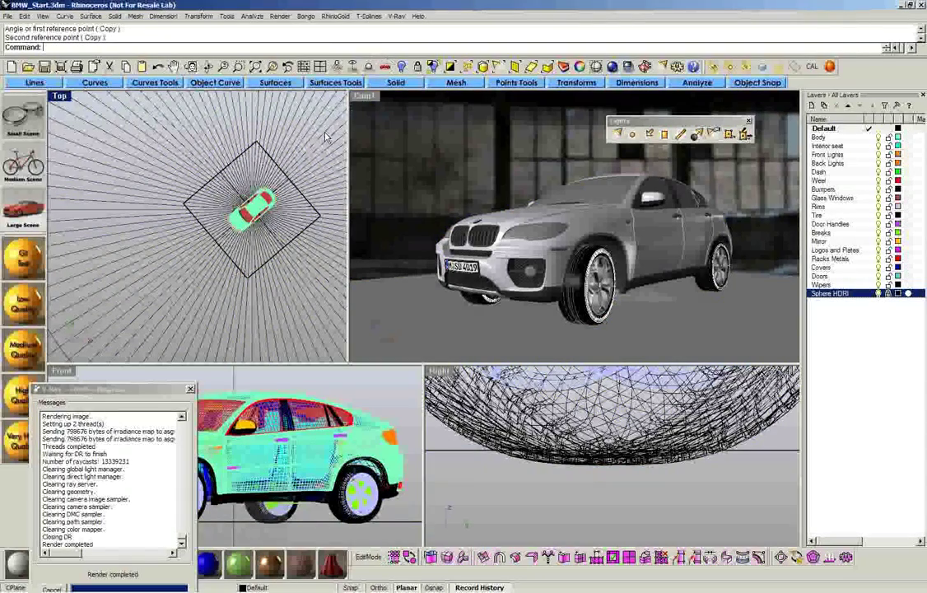
left_click(861, 306)
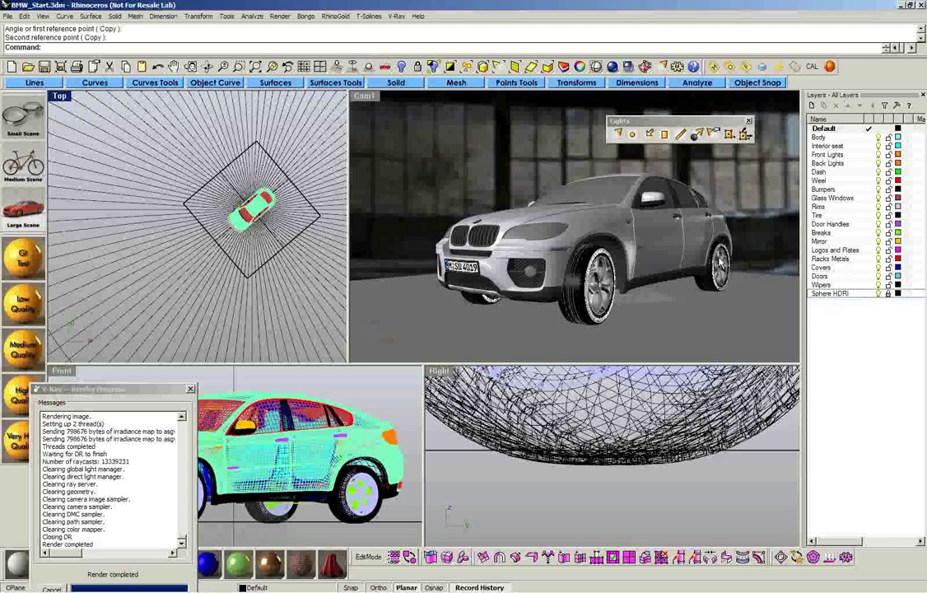
left_click(878, 294)
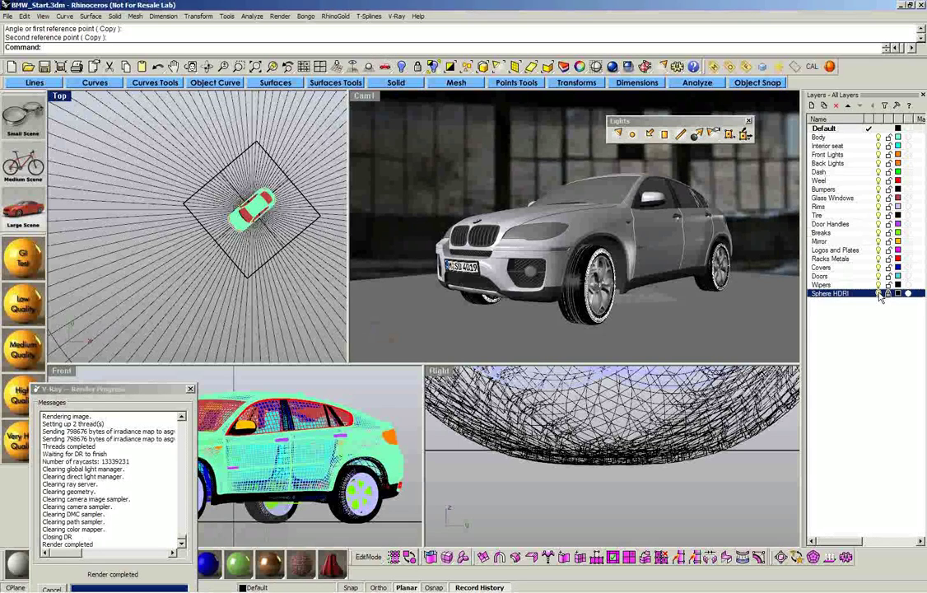
left_click(879, 294)
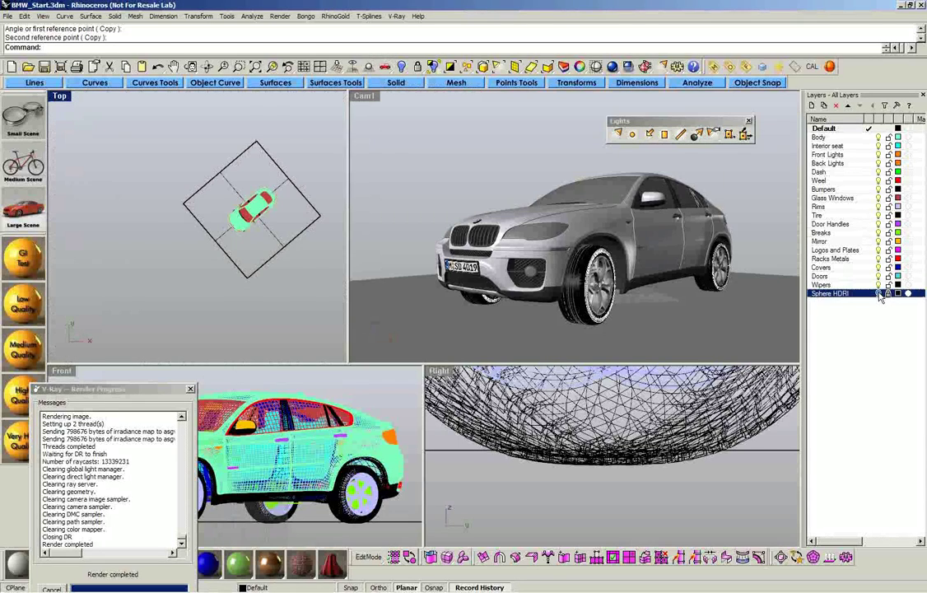
left_click(879, 294)
left_click(879, 294)
left_click(878, 294)
left_click(879, 294)
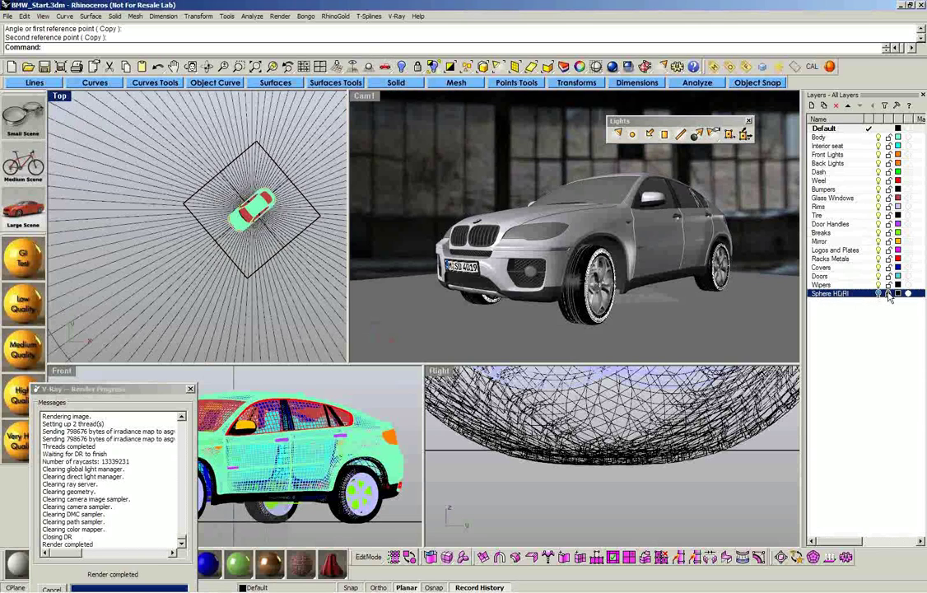
- Select the HDRI sphere in the Cam1 view, hide it and show it again
left_click(480, 161)
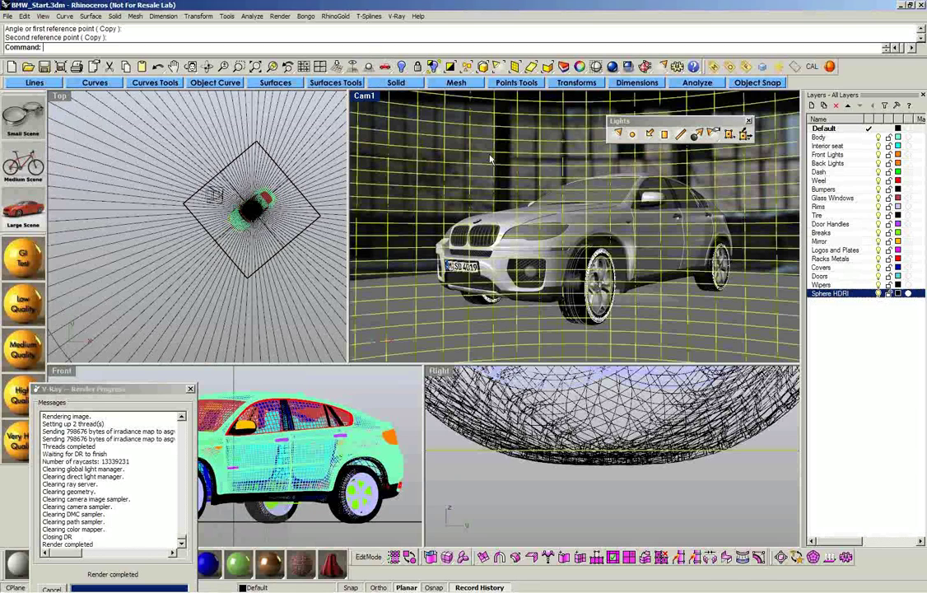
left_click(490, 158)
left_click(402, 66)
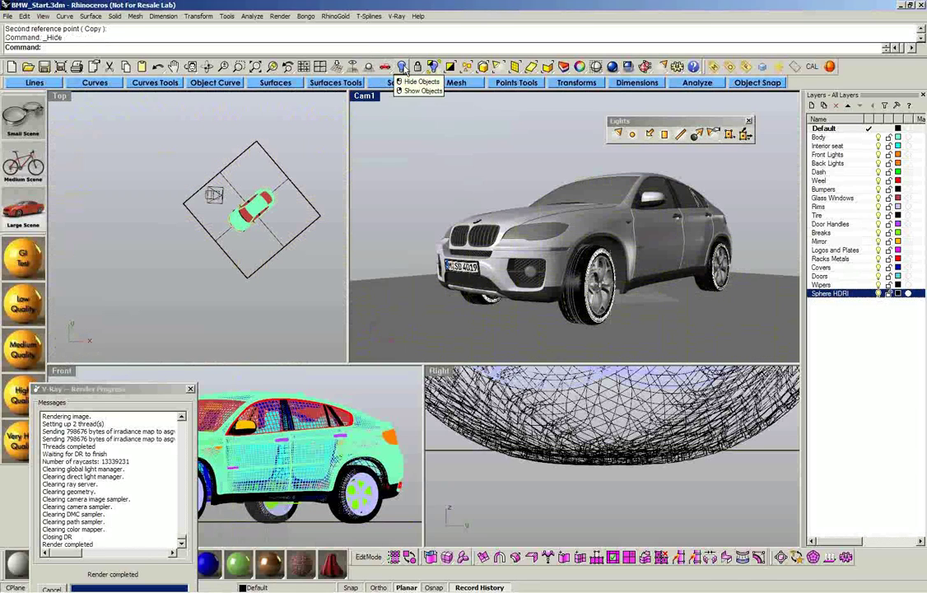
right_click(402, 67)
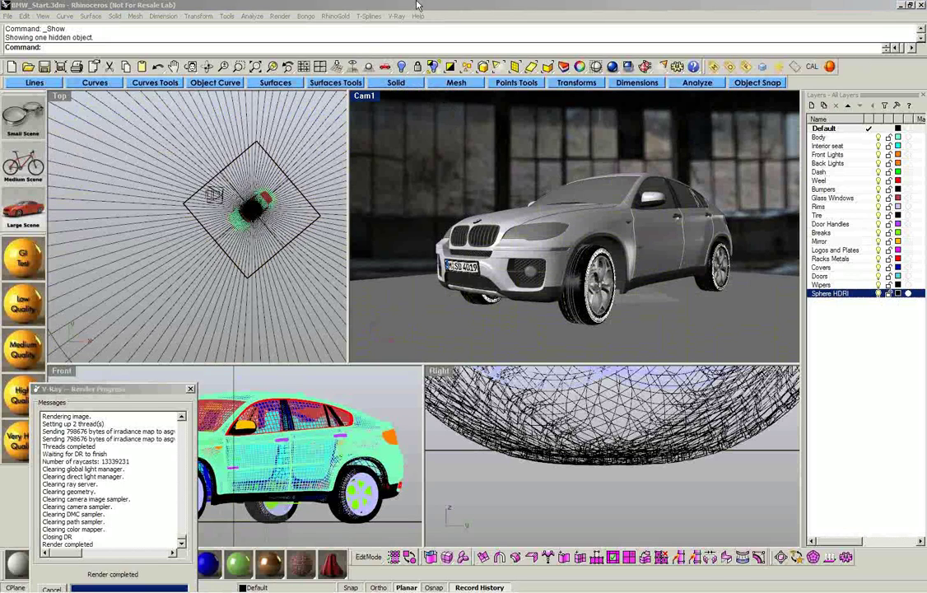
- Dismiss the T-Splines hotkeys message and the McNeel error report in the Rhinoceros 5 beta, and return to BMW_Start.3dm
mouse_move(396, 4)
left_click(321, 43)
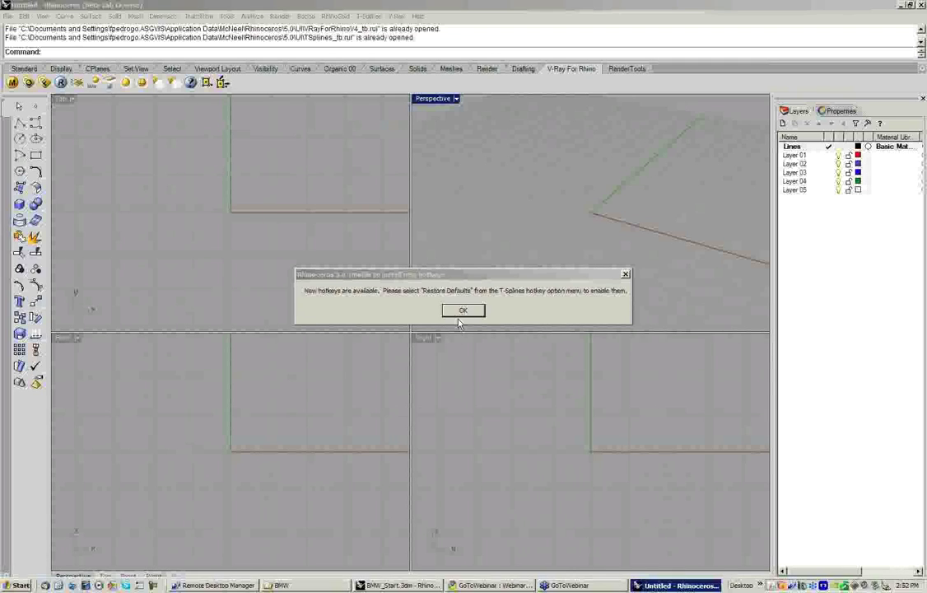
left_click(463, 312)
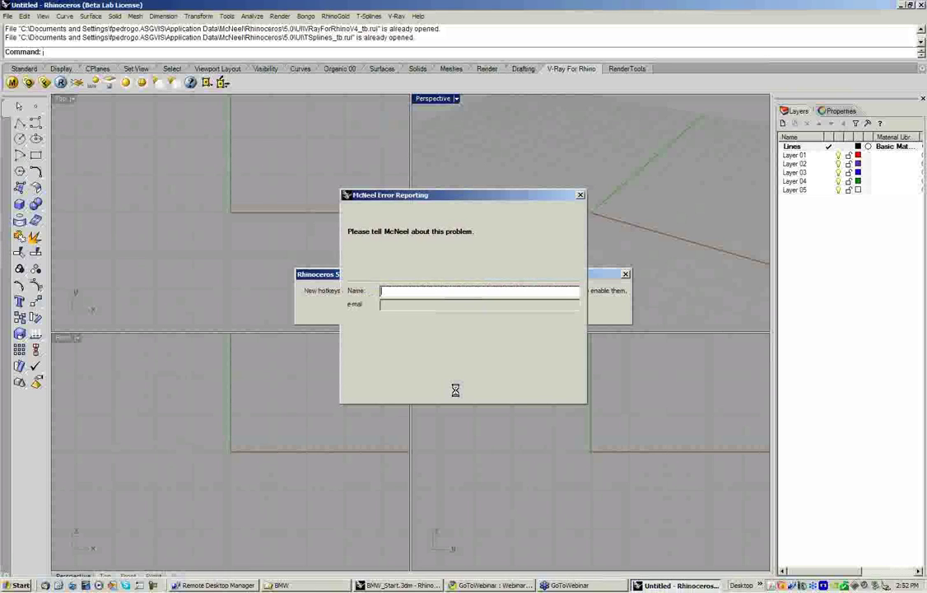
left_click(511, 389)
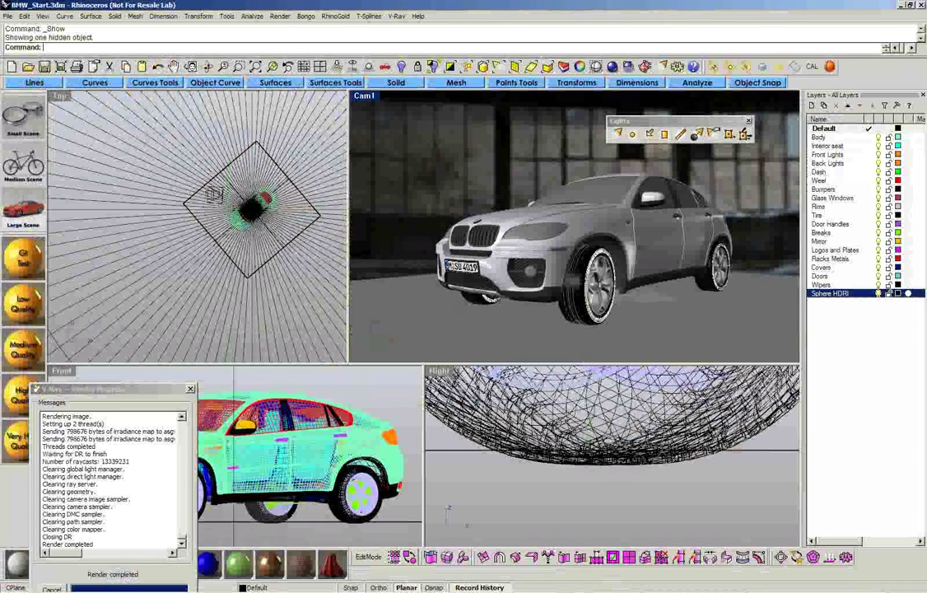
key("alt+Tab")
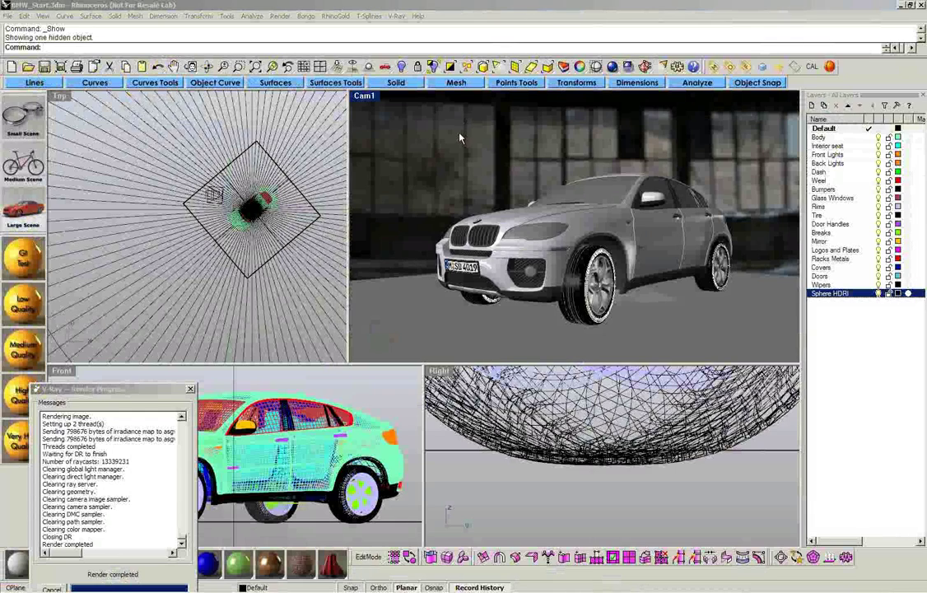
mouse_move(248, 589)
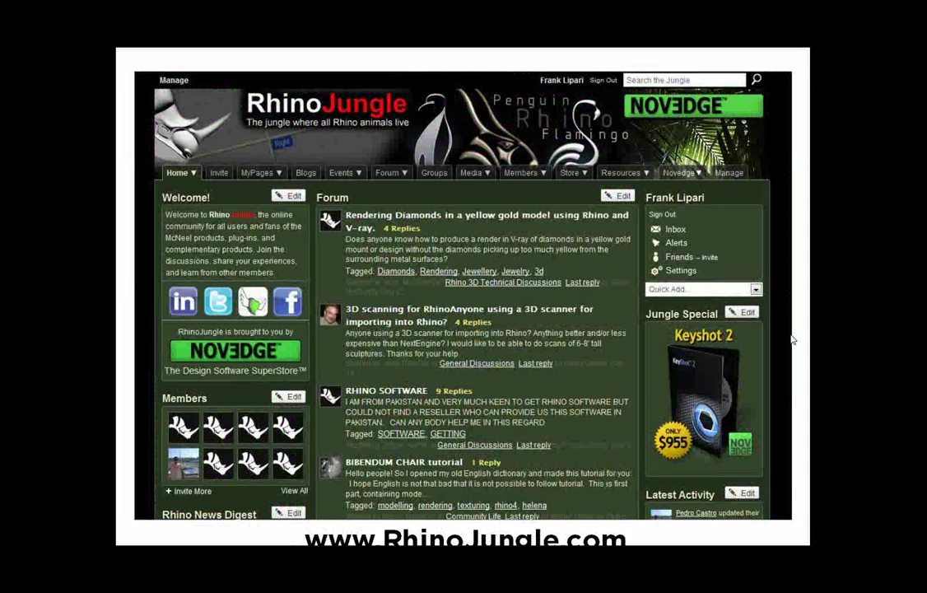
left_click(793, 339)
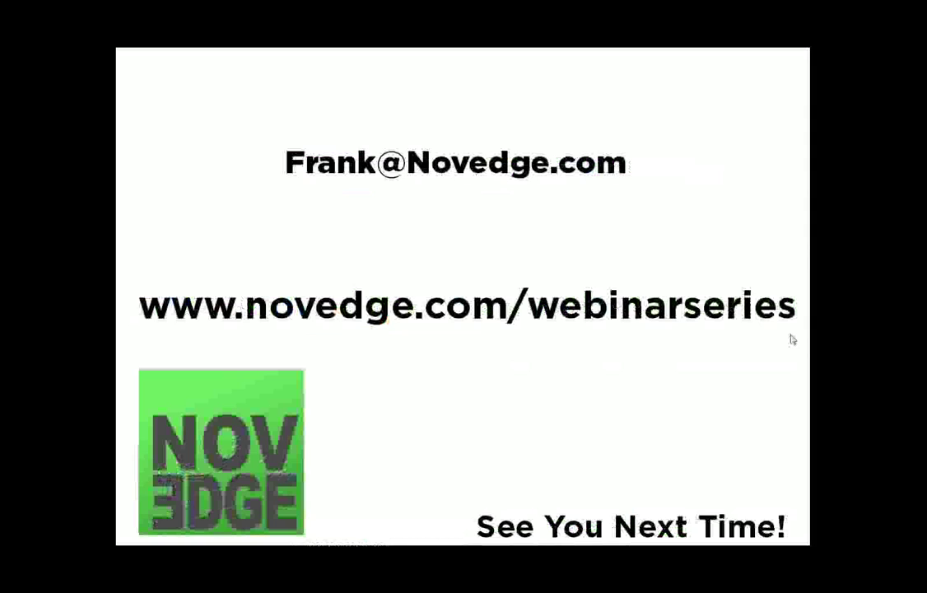